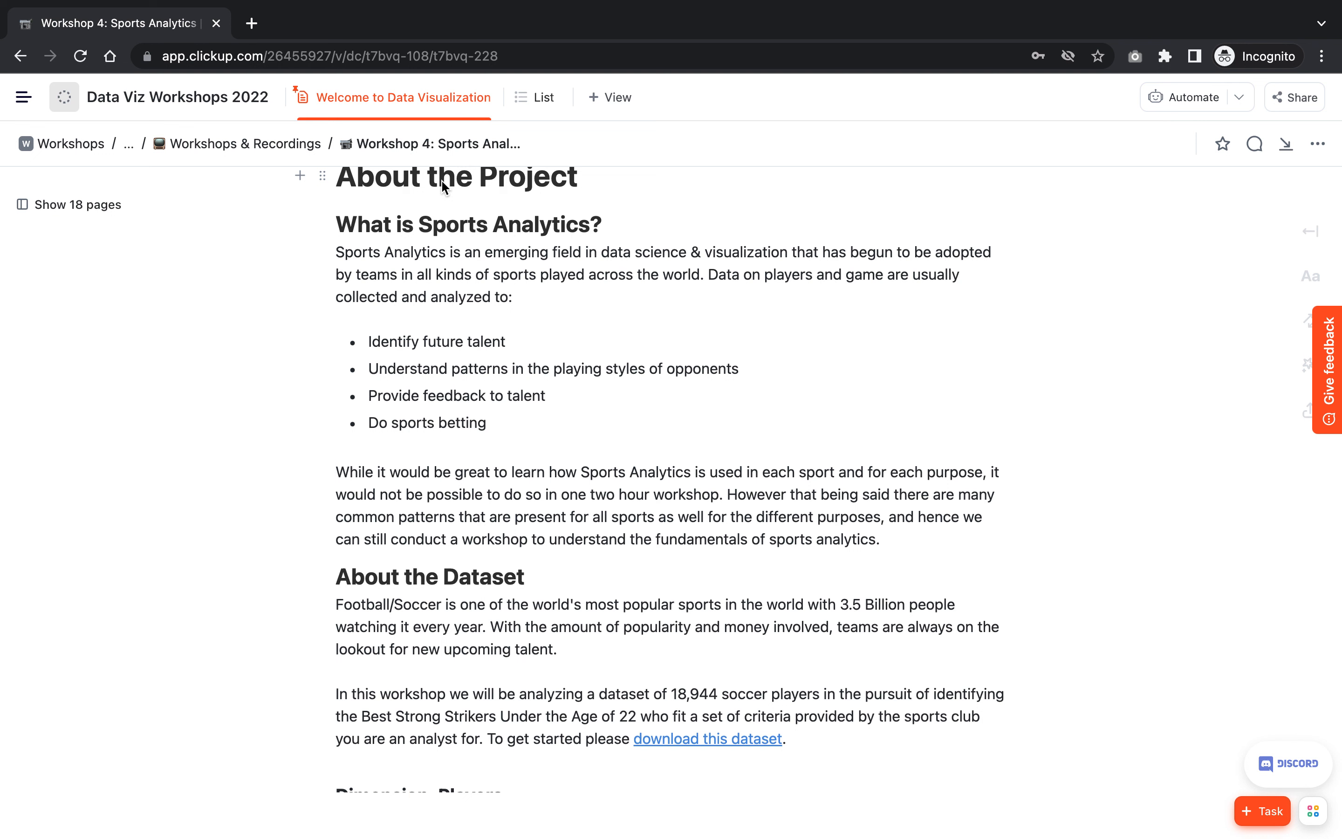
Add the bullet "Must be 22 or younger" after Cost in the Sub Criteria list of the workshop page.
scroll(443, 183, "down", 3)
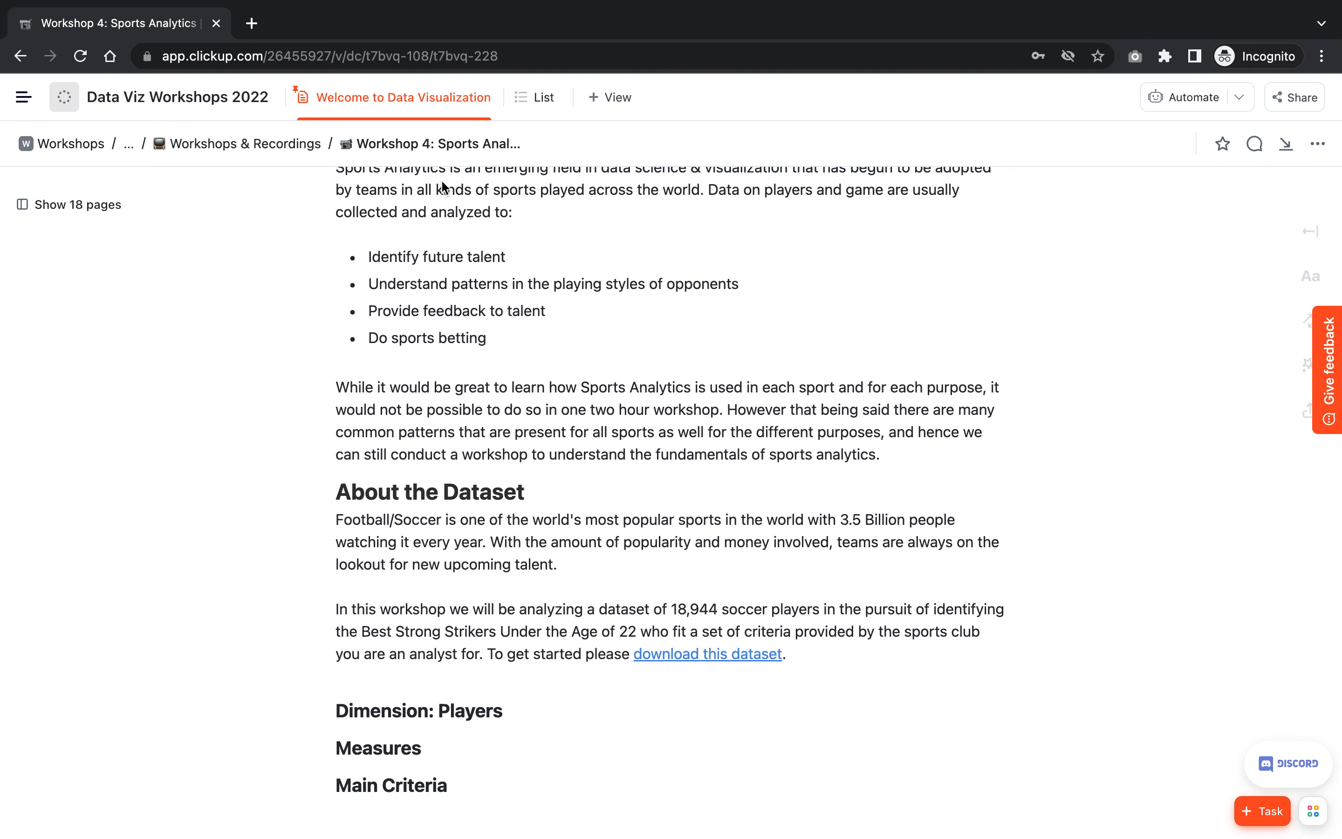
scroll(441, 183, "down", 10)
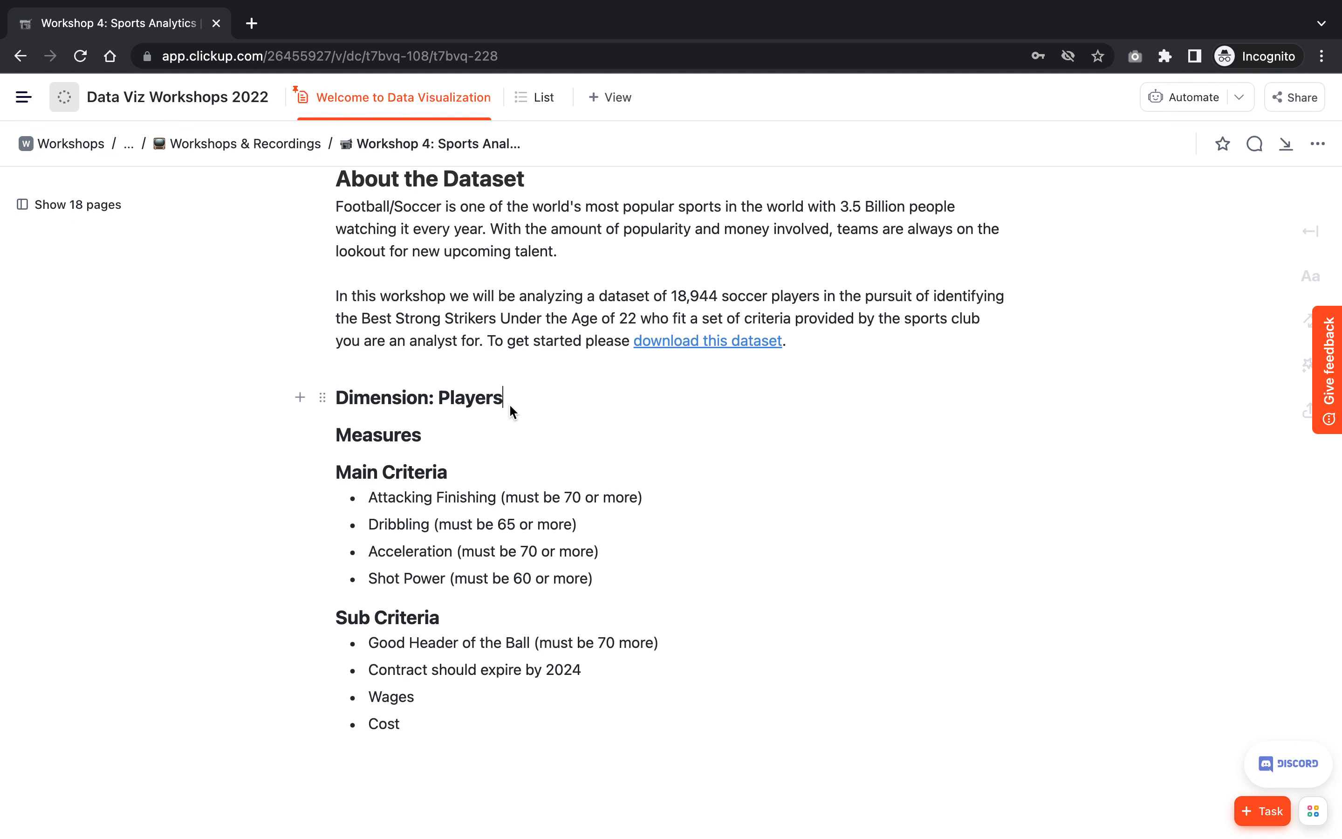
scroll(491, 462, "down", 1)
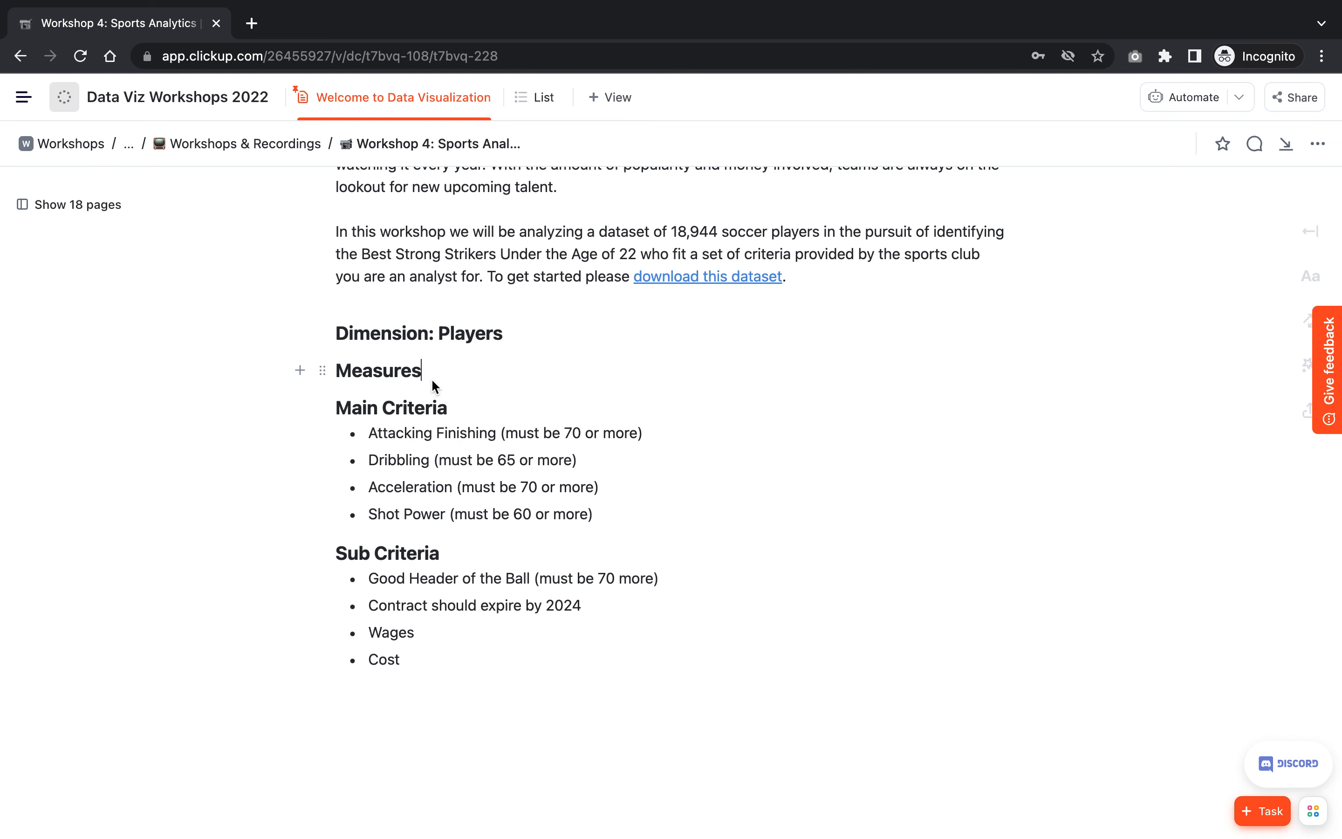
left_click(472, 414)
left_click(432, 636)
left_click(431, 657)
key("Return")
type("Must be 22 or younger")
Add the bullet "Player in an attacking position" at the end of the Sub Criteria list.
key("Return")
key("Return")
key("BackSpace")
type("Player ")
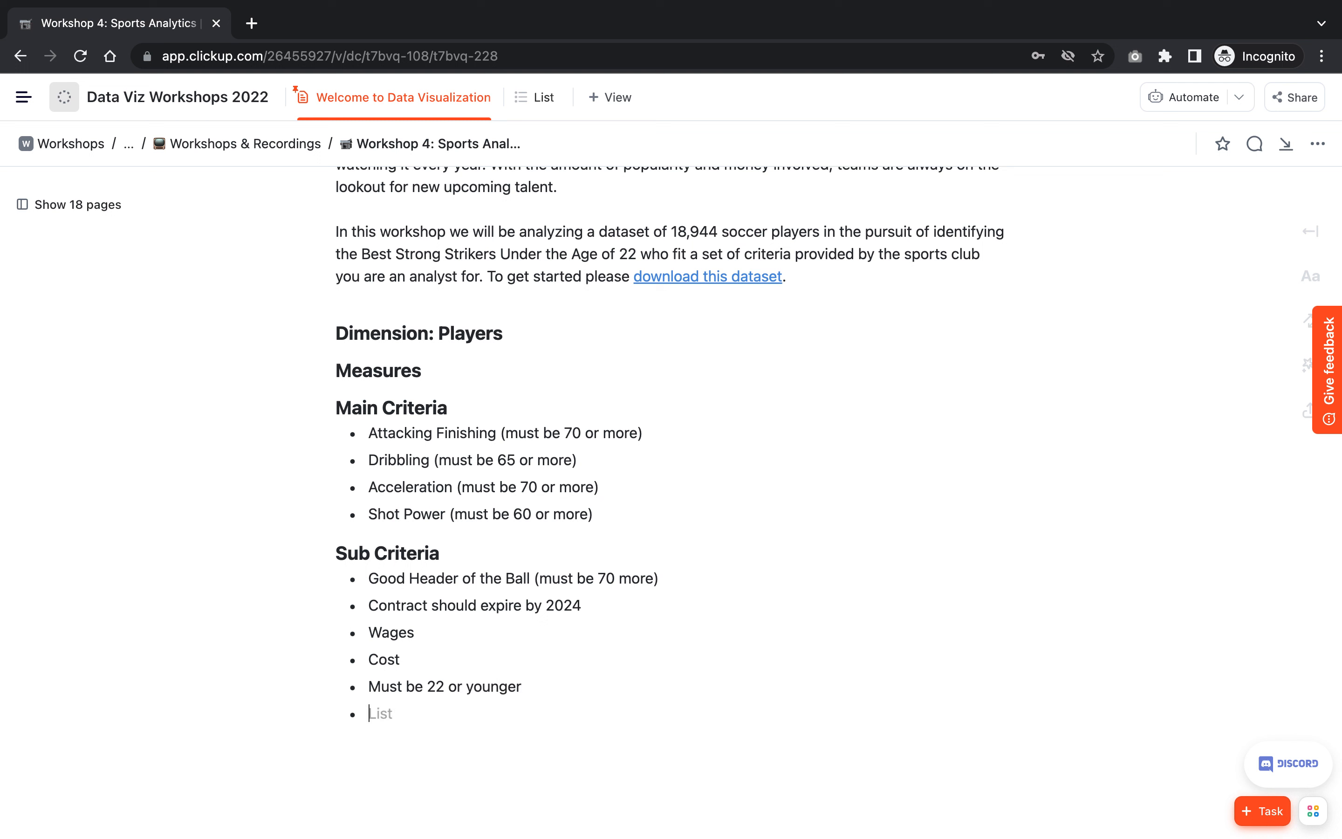
type("in an attacking position")
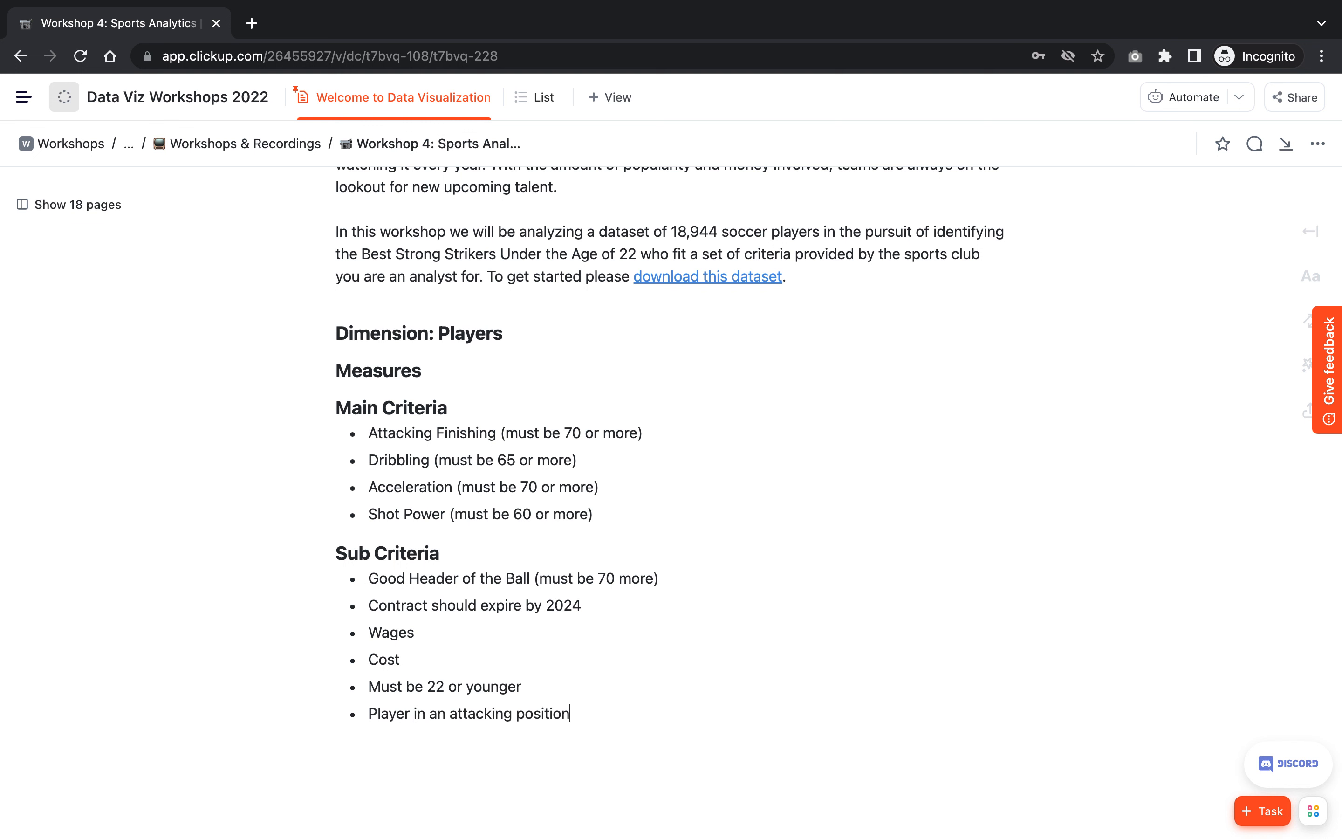
Nest the bullets "ST", "CF, LF, RF" and "LW, RW" under "Player in an attacking position".
key("Return")
key("Tab")
scroll(434, 660, "down", 2)
type("ST")
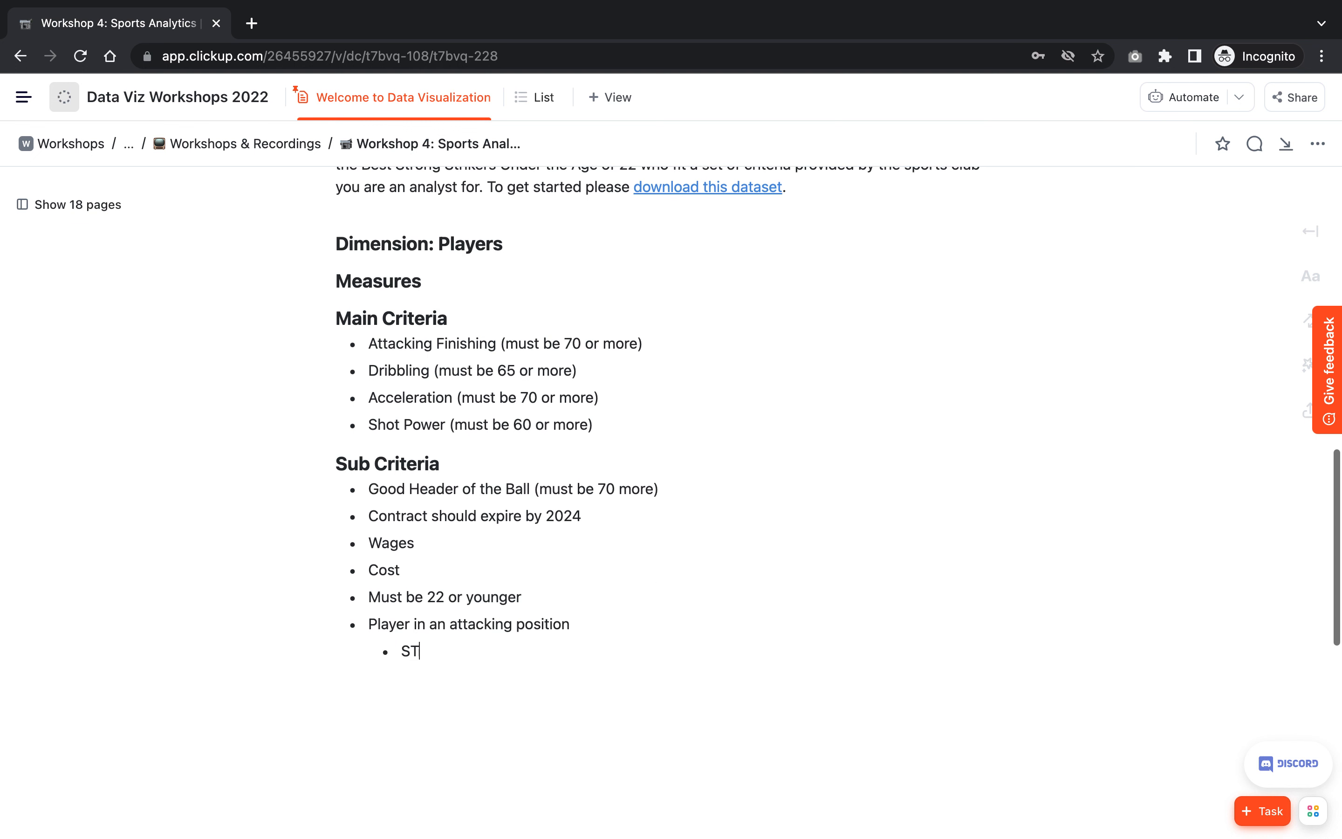
key("Return")
type("CF")
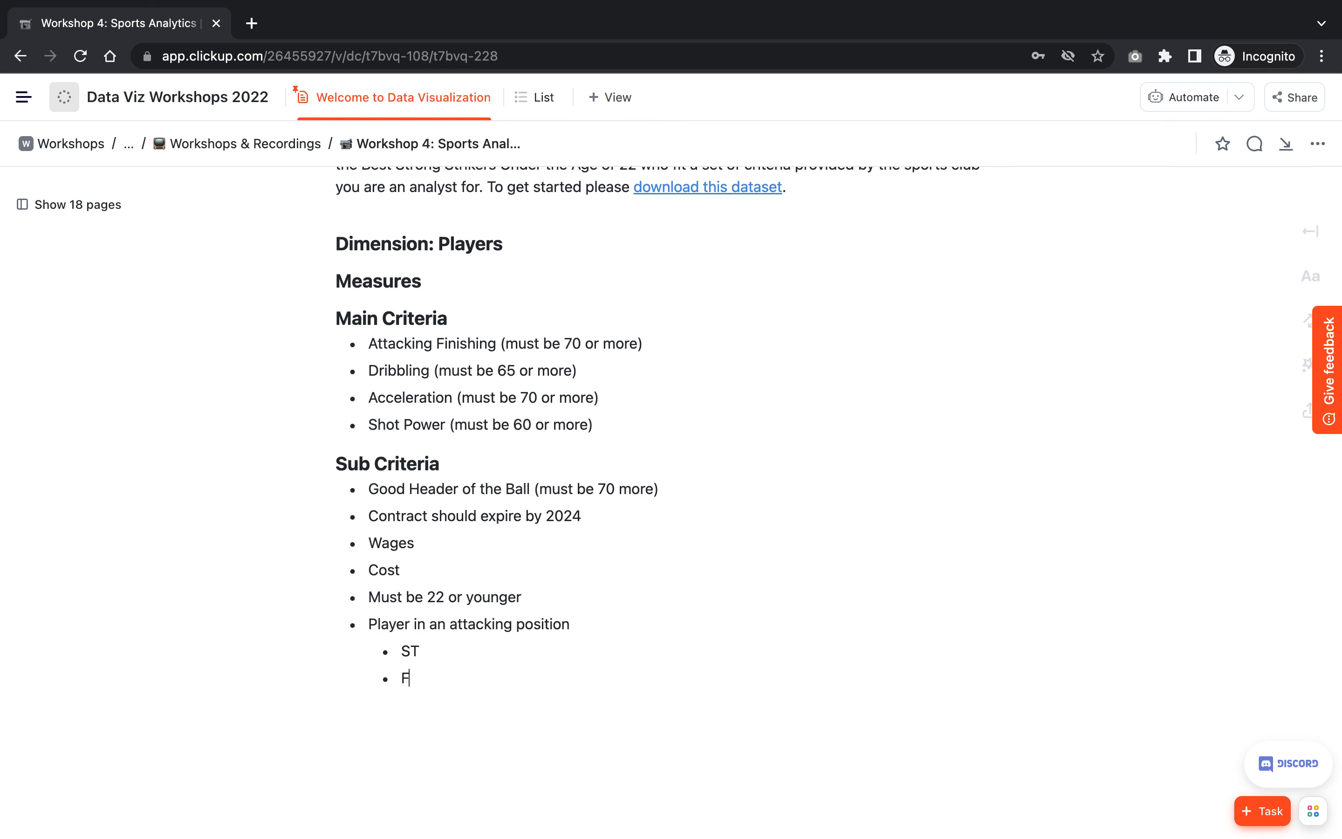
type(", LF, RF")
key("Return")
type("LW, RW")
Add the nested bullet "CS, RS, LS" below "LW, RW" in the attacking positions list.
key("Return")
key("Return")
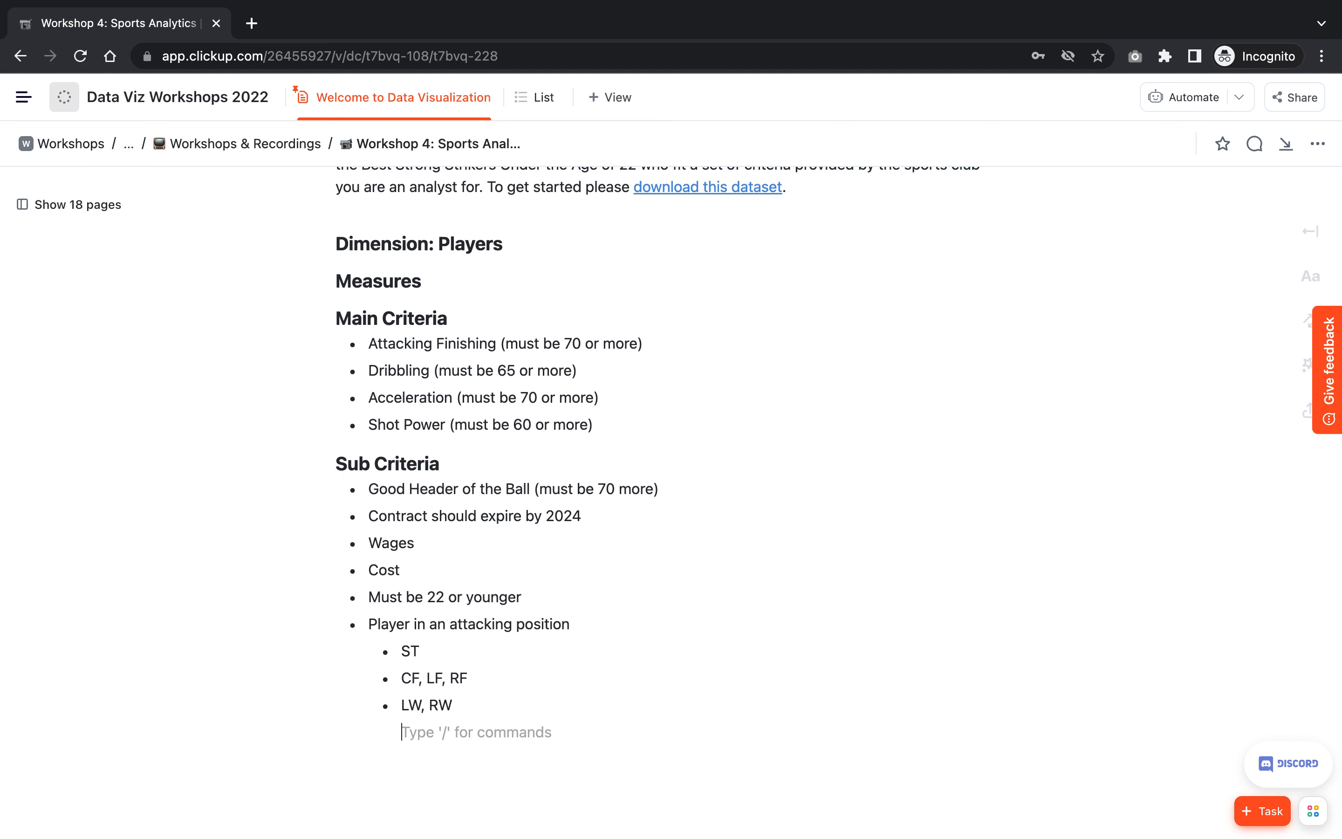
type("CS")
key("BackSpace")
key("BackSpace")
key("shift+Tab")
key("shift+Tab")
key("BackSpace")
key("Return")
type("CS, RS , LS")
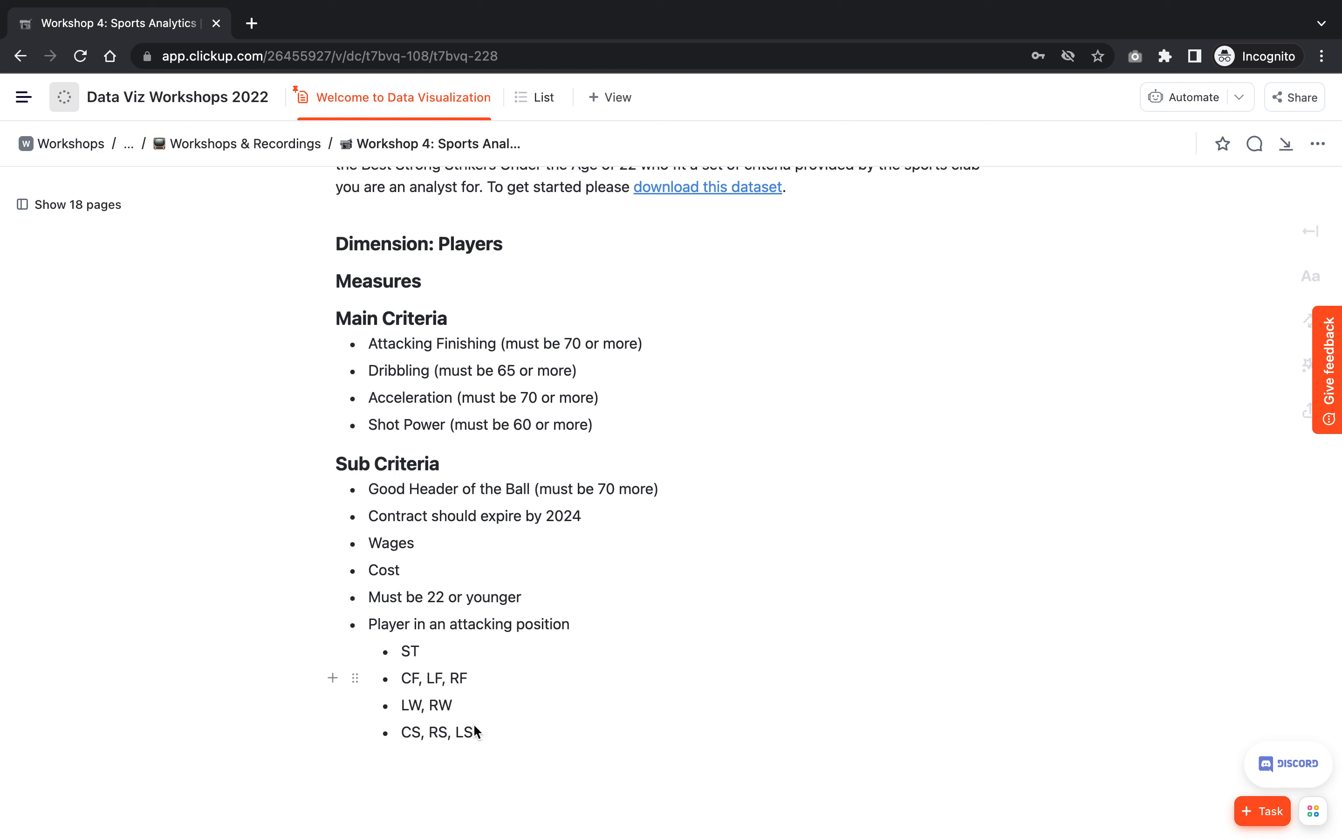
Add "CAM" as the last nested bullet in the attacking positions list.
left_click_drag(476, 732, 378, 624)
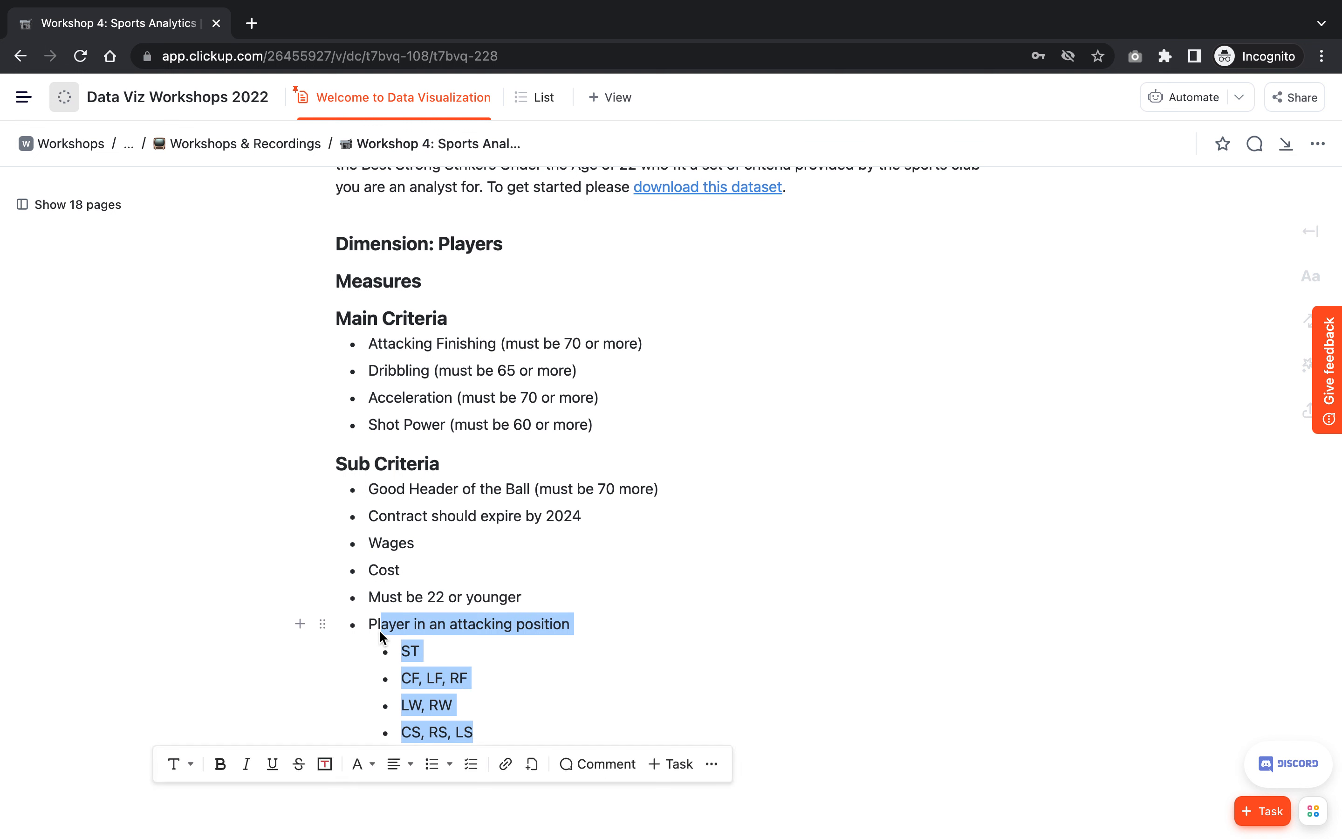
left_click(498, 733)
key("Return")
type("CAM")
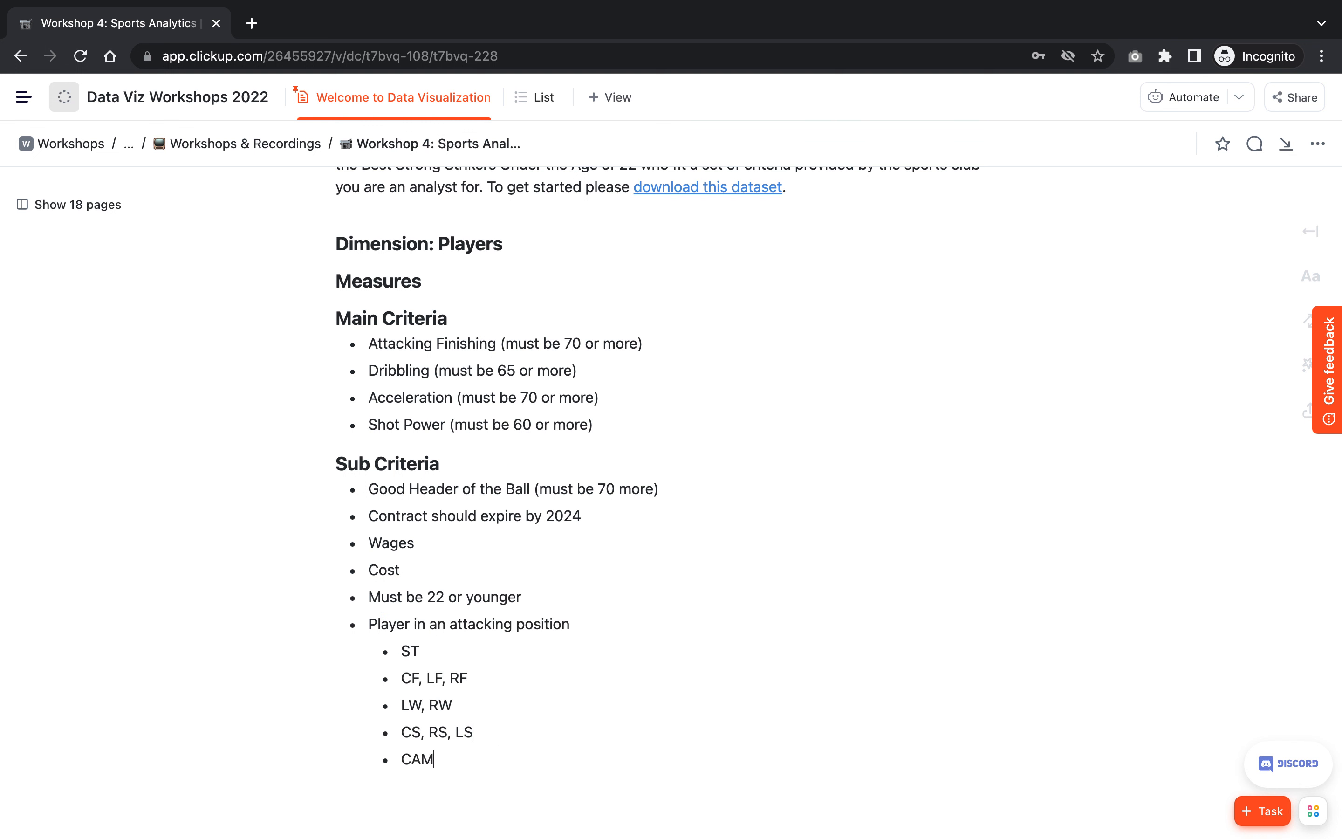
left_click(446, 624)
triple_click(446, 623)
left_click(392, 372)
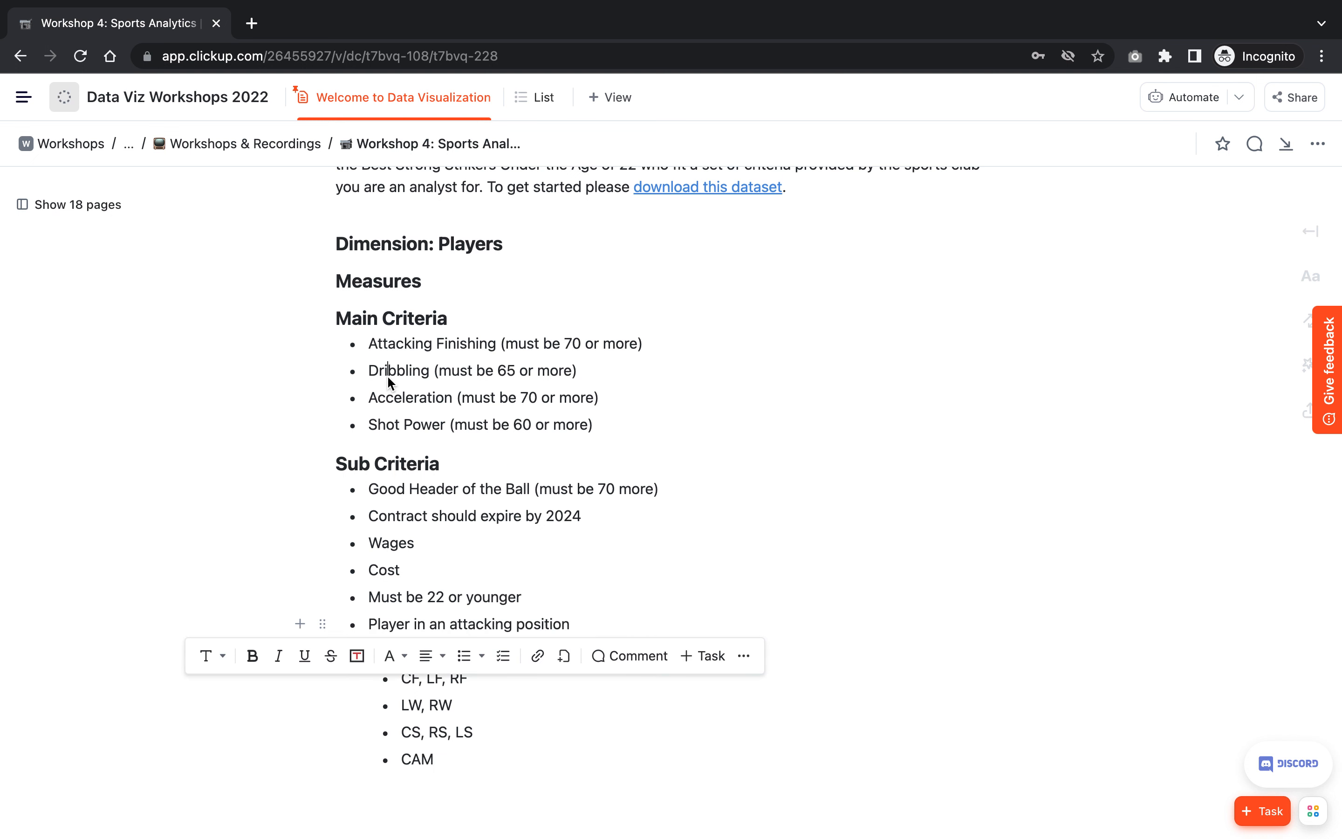
Delete the empty Measures heading between Dimension: Players and Main Criteria.
scroll(503, 602, "down", 4)
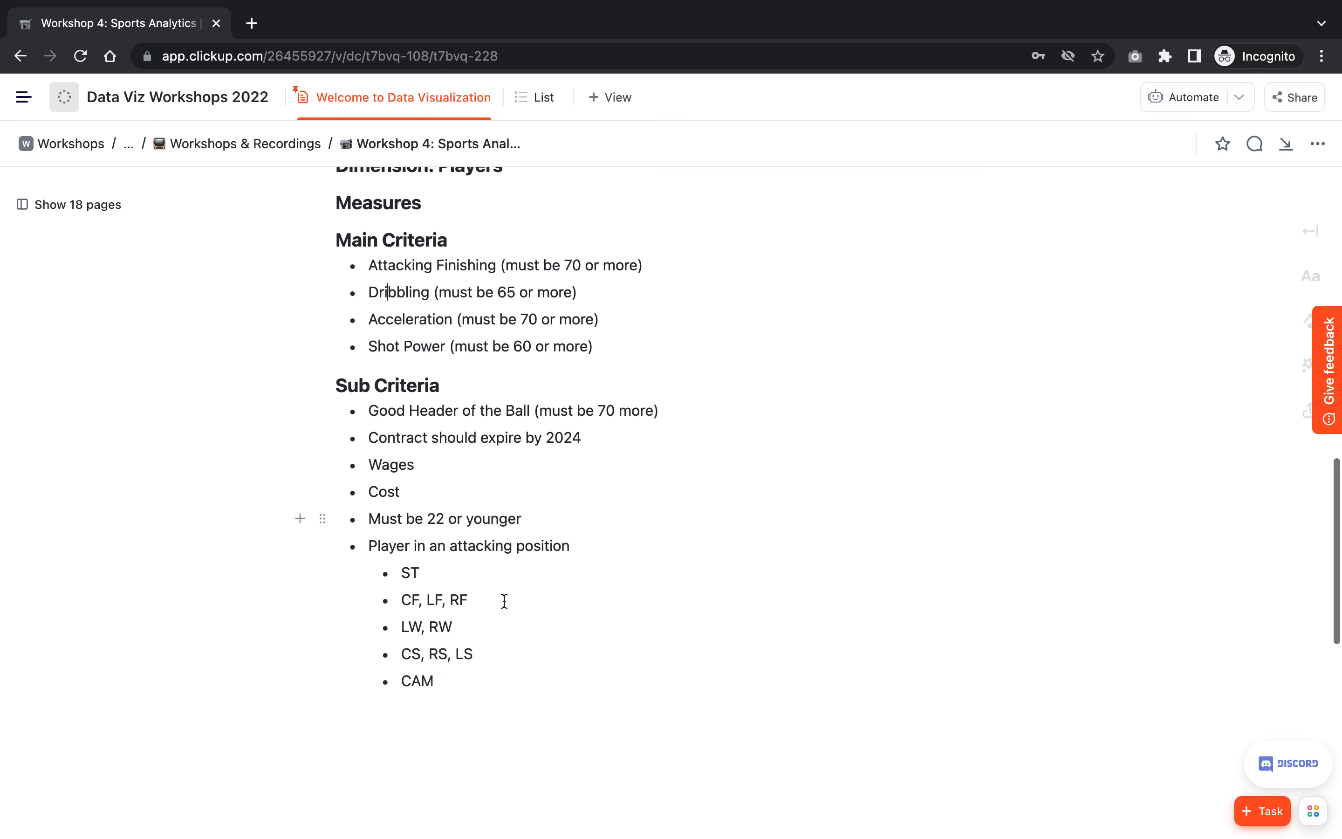
scroll(483, 496, "up", 5)
left_click(438, 332)
key("super+Left")
key("shift+super+Right")
key("BackSpace")
key("BackSpace")
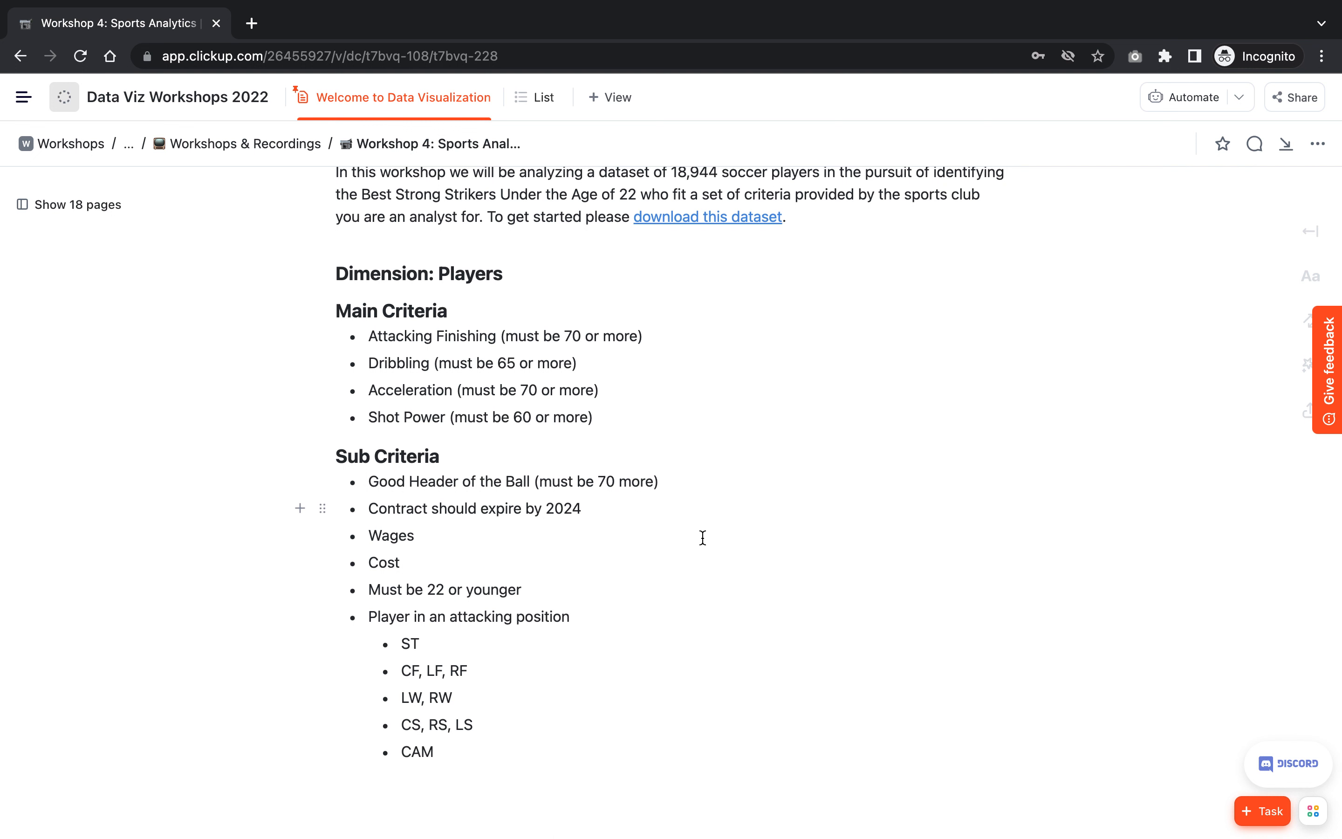
Review the dimension, the Main Criteria thresholds and the Sub Criteria list on the workshop page.
scroll(702, 537, "down", 2)
scroll(702, 538, "up", 3)
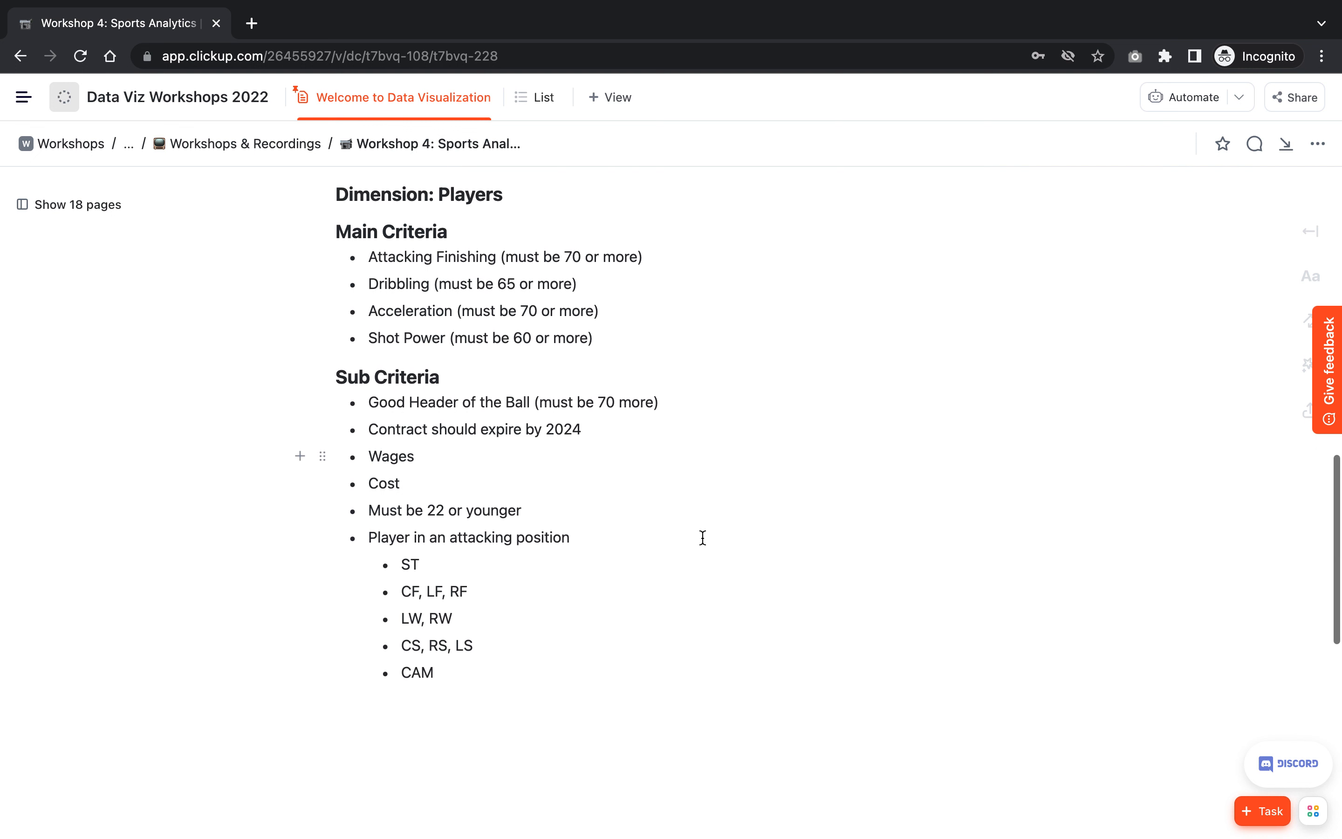
scroll(703, 538, "down", 1)
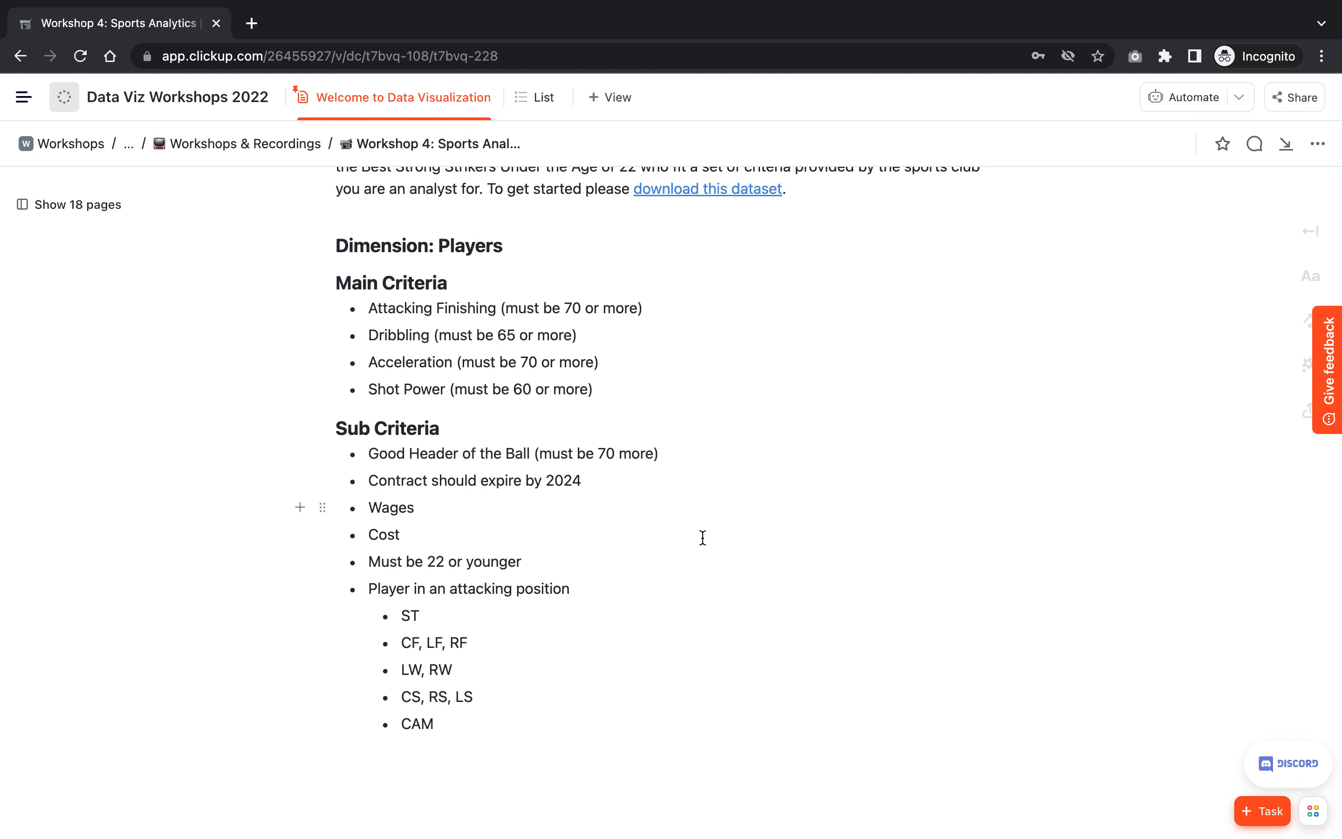
scroll(703, 537, "up", 1)
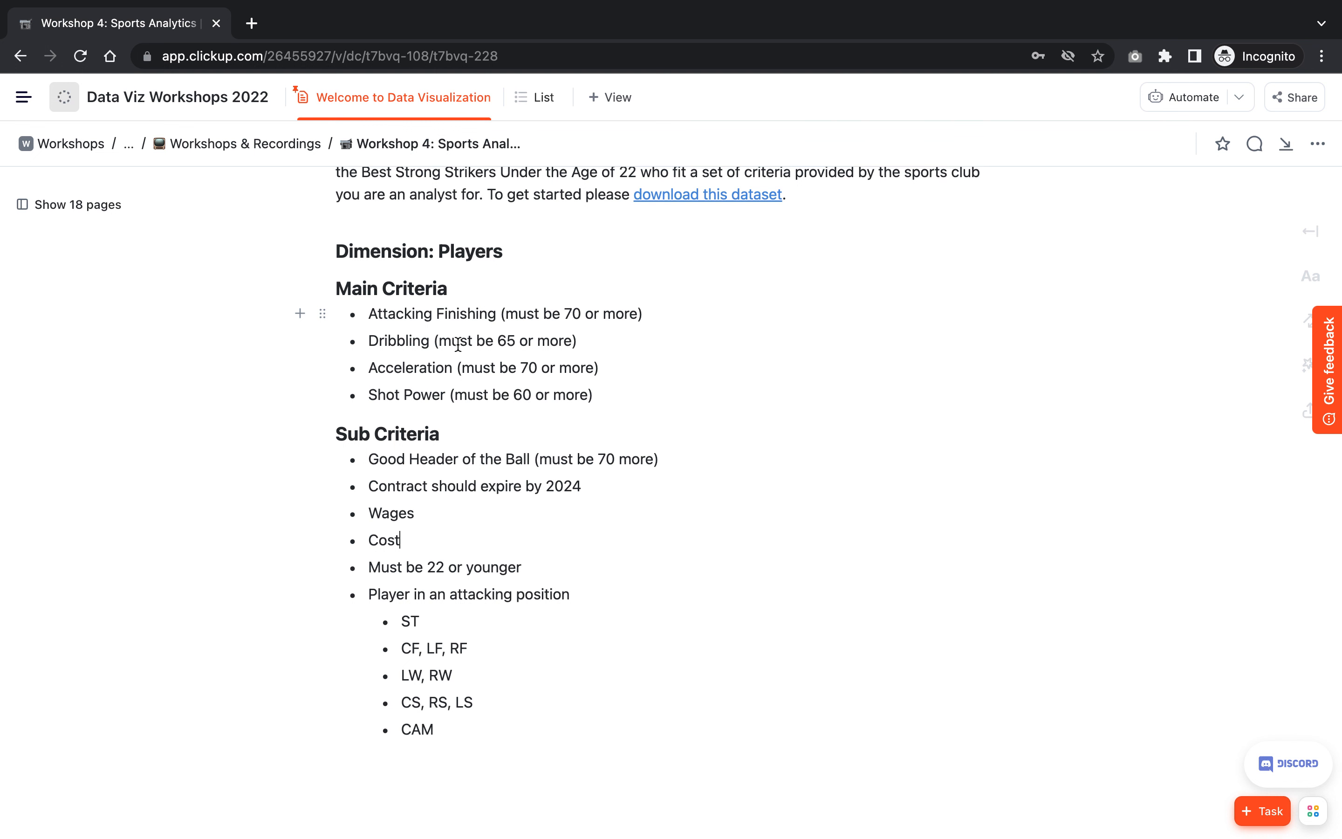
triple_click(447, 314)
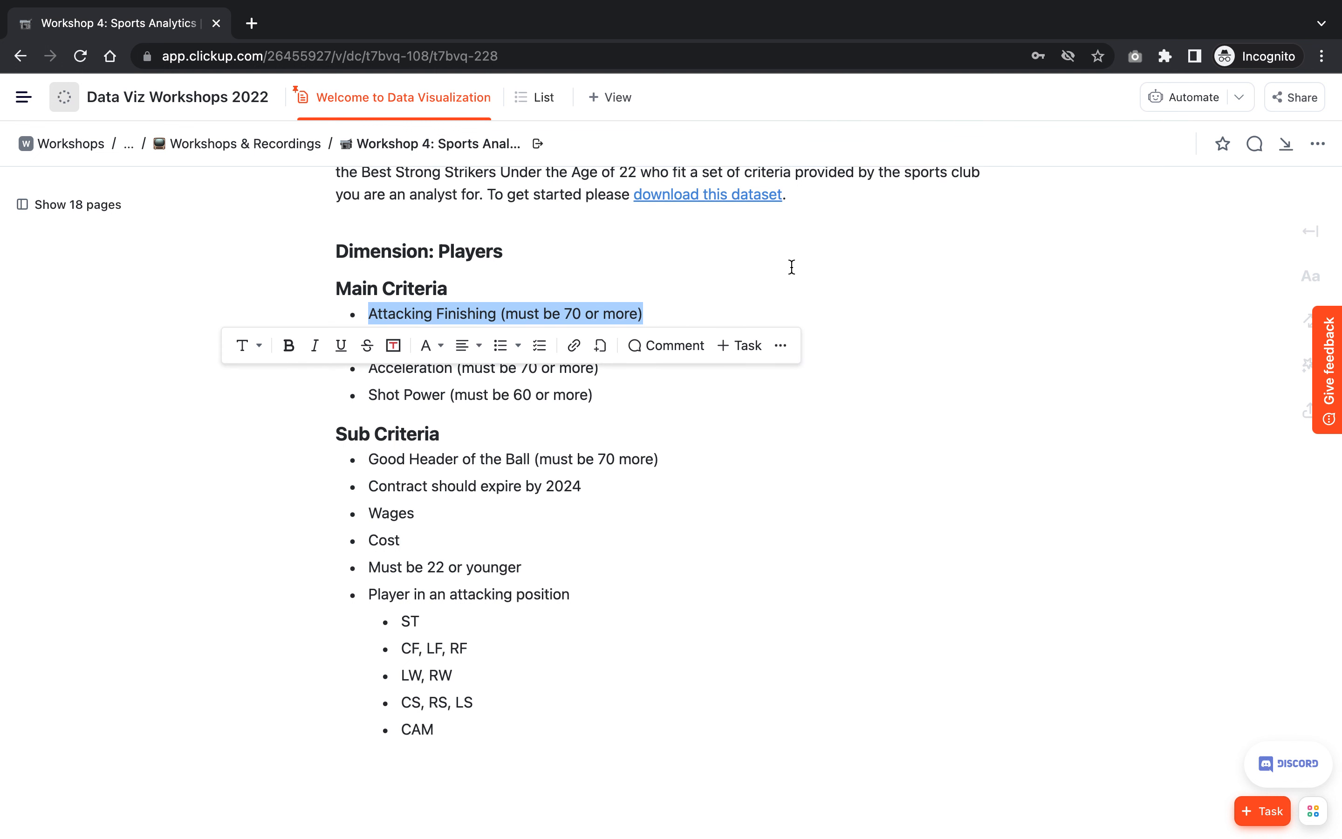
left_click(857, 531)
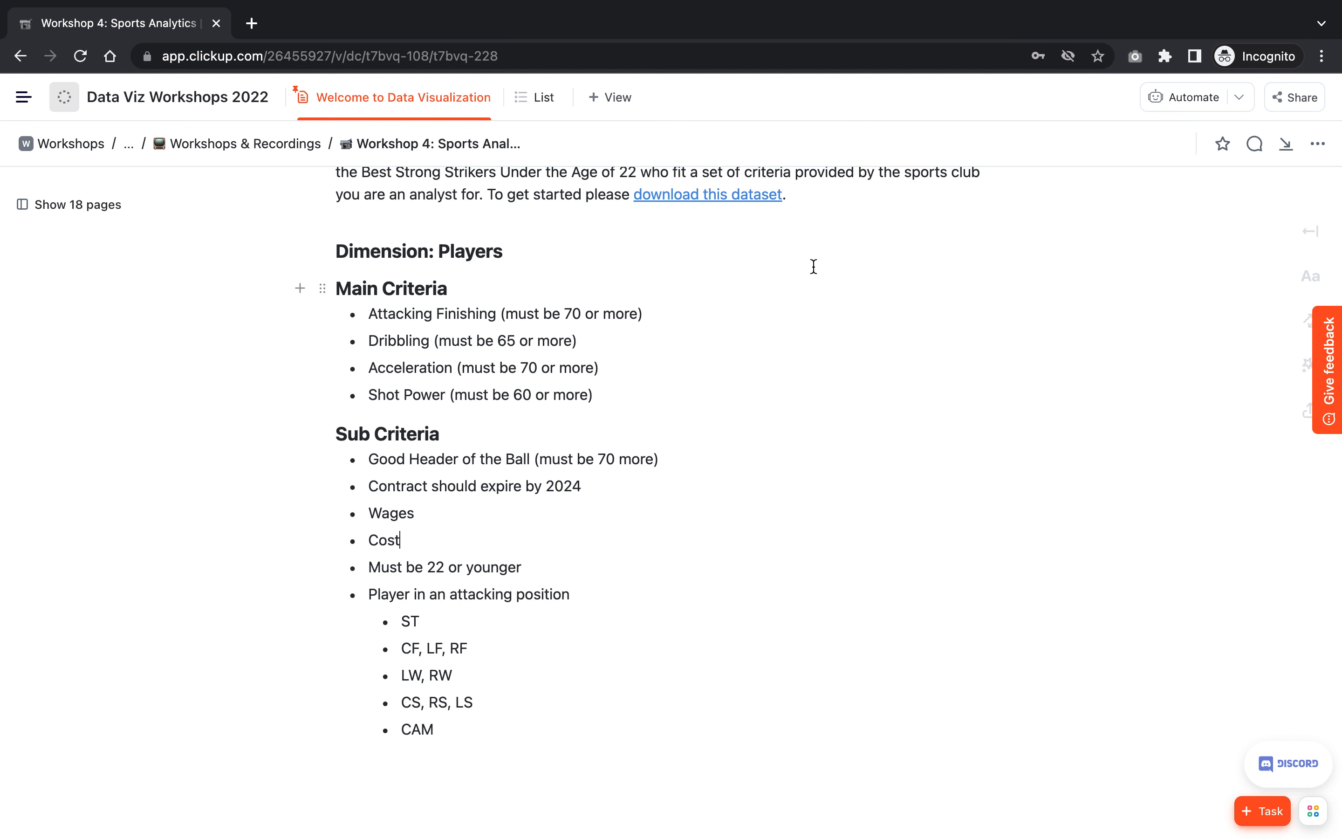
scroll(566, 674, "down", 2)
scroll(565, 673, "down", 1)
left_click(531, 648)
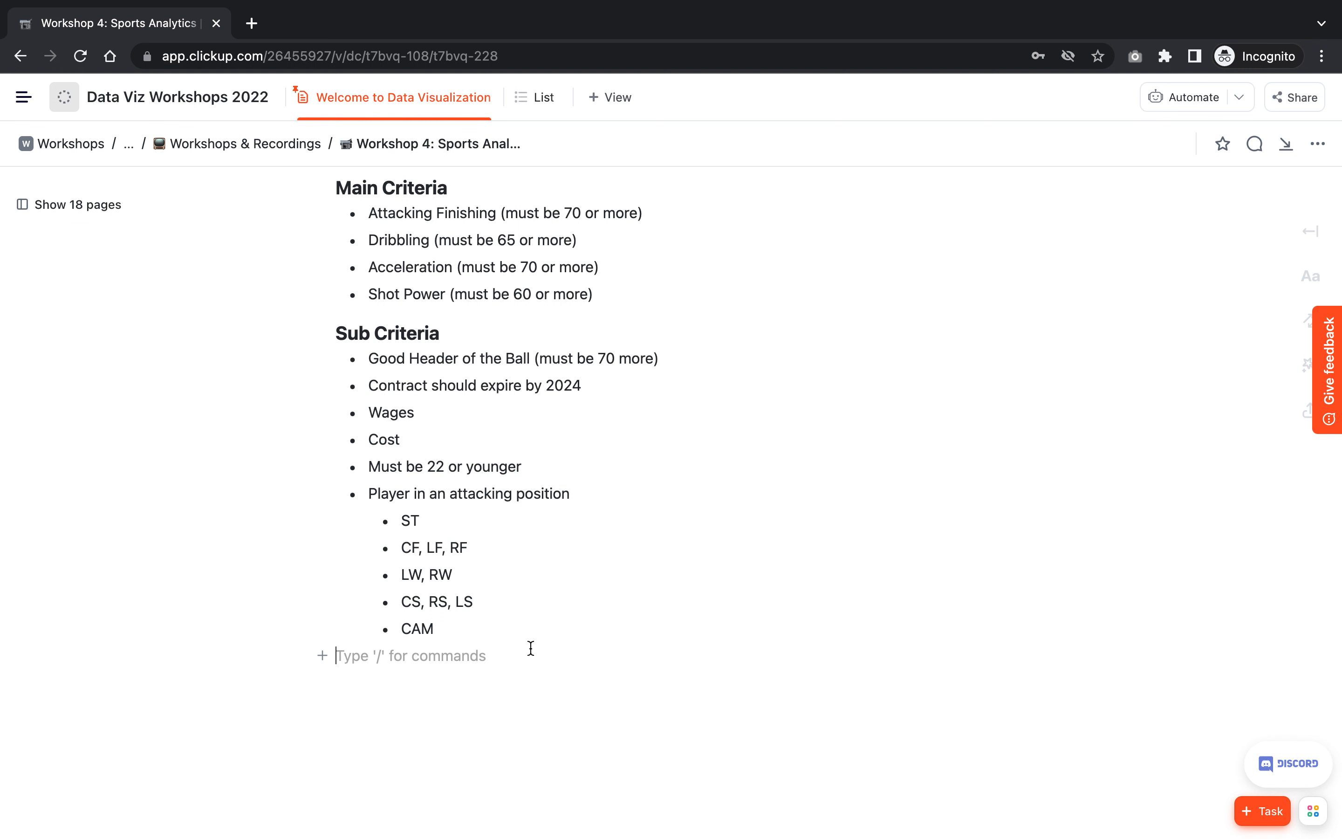
scroll(530, 648, "up", 3)
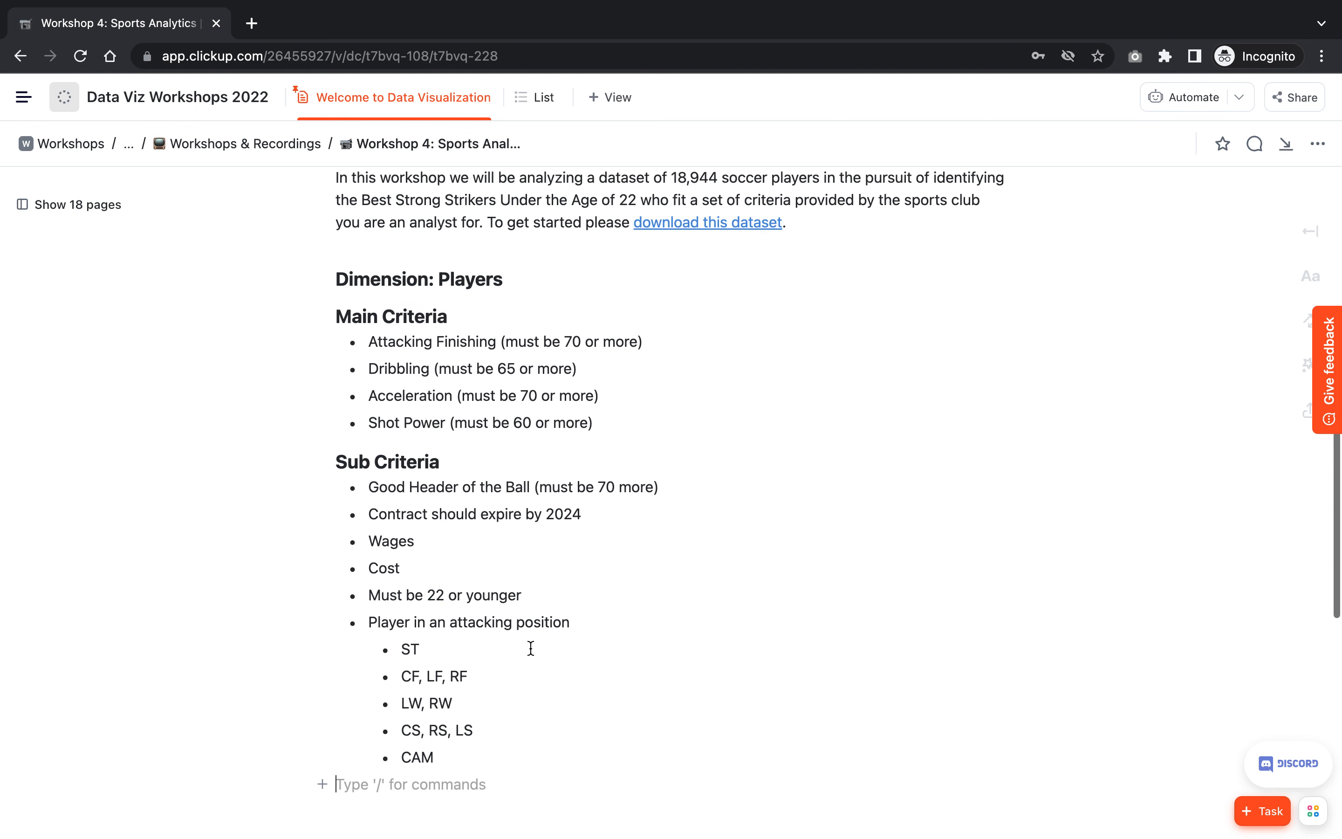
left_click(502, 360)
scroll(502, 361, "down", 2)
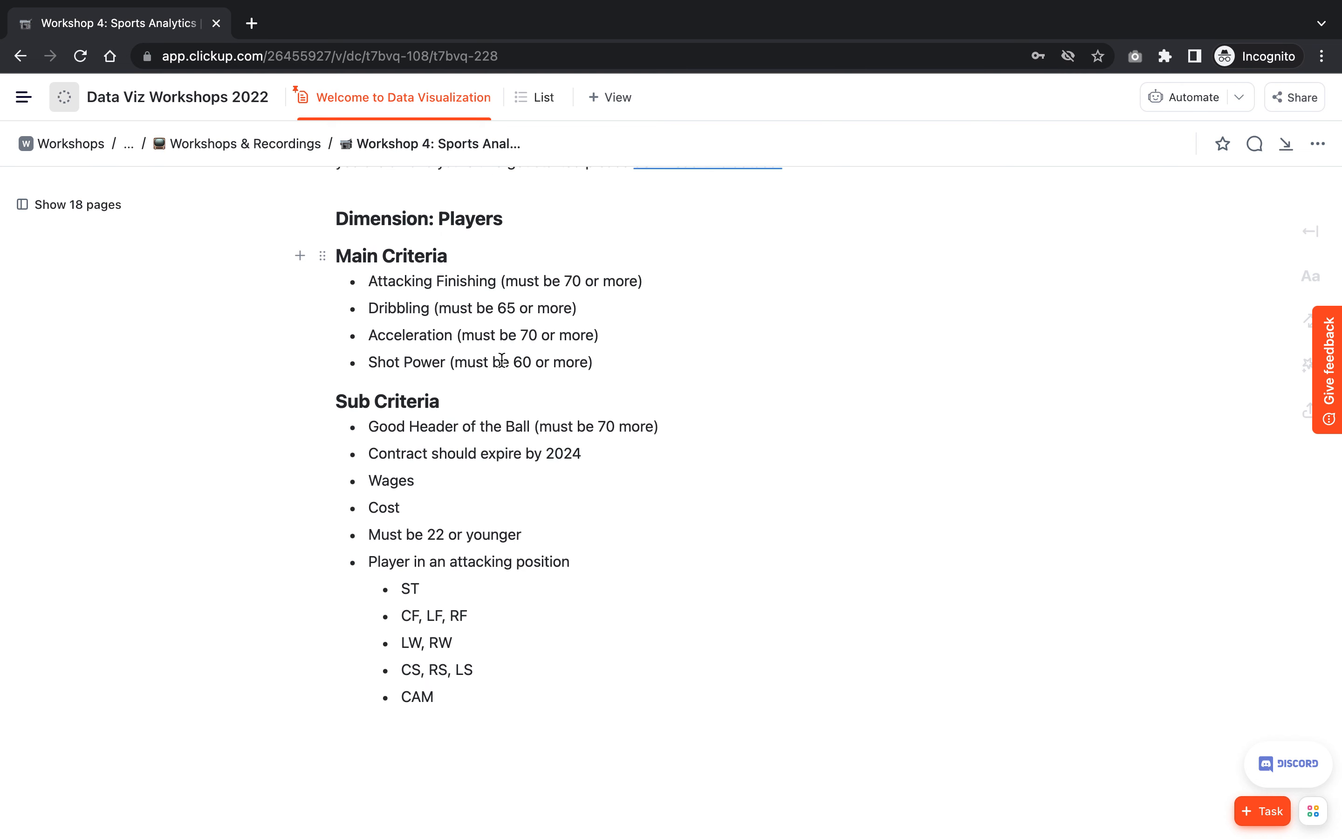
Open the previously visited Tableau Public visualization "Strong Strikers (Under the Age of 22)" in a new browser tab.
key("super+t")
type("striker")
key("Down")
key("Return")
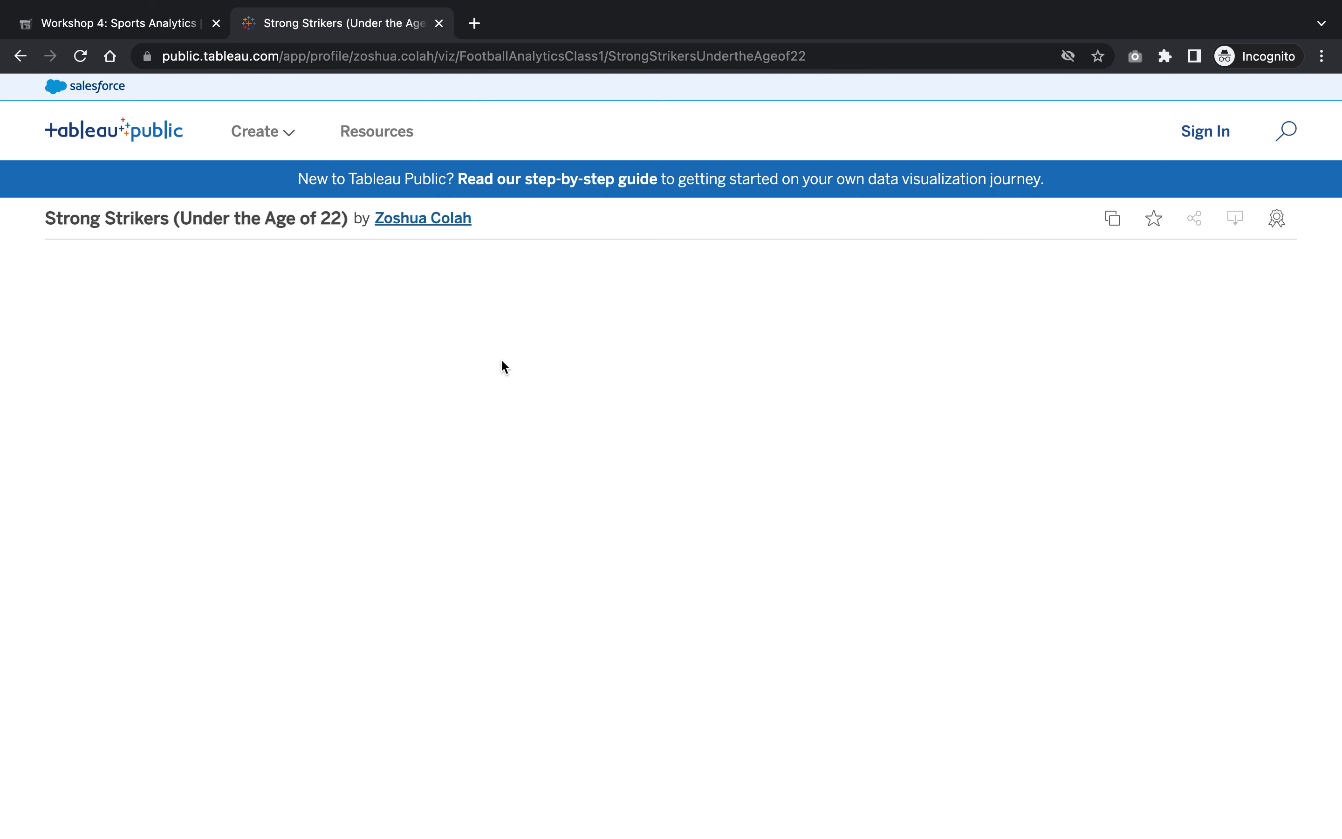
Examine the strikers scatter plot, its filters and legends, and the details of individual player points.
scroll(2, 408, "down", 3)
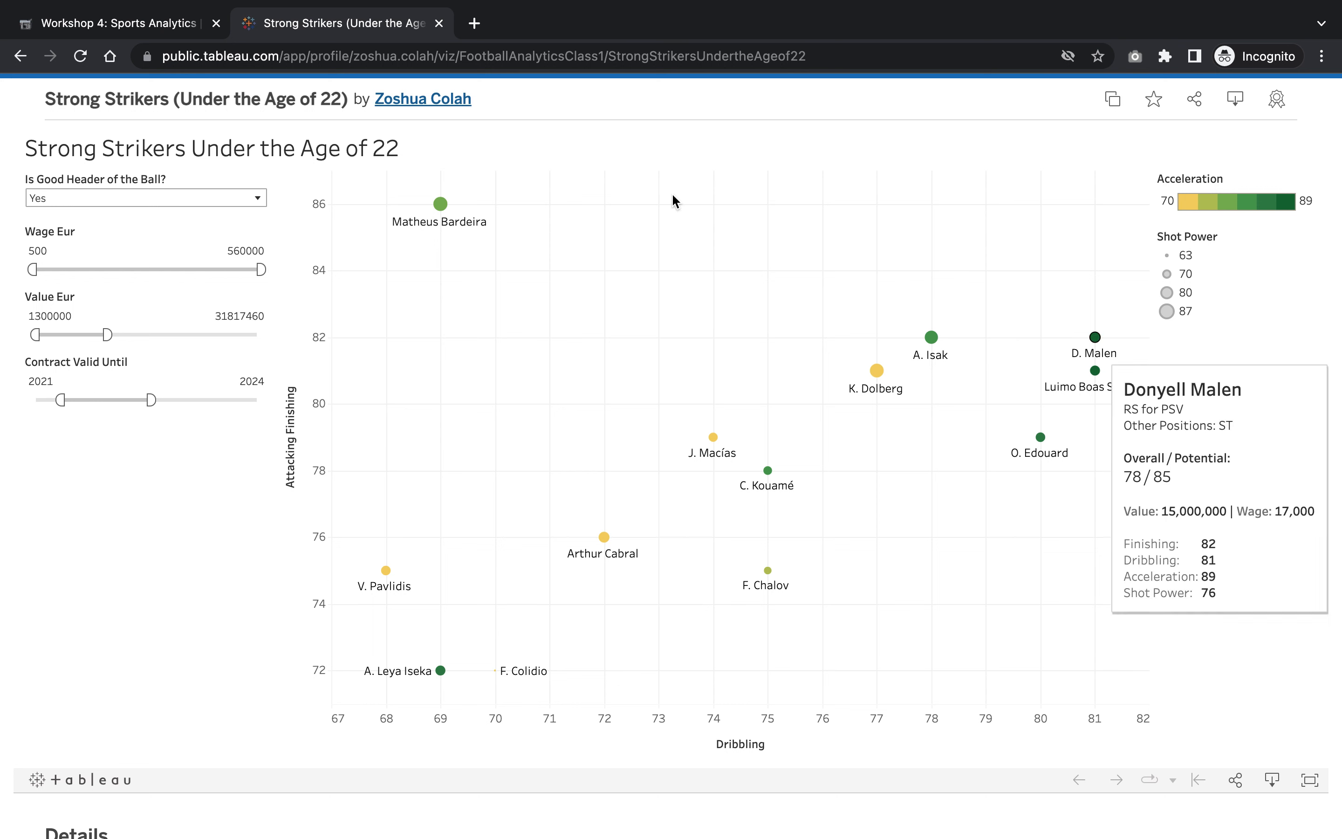
mouse_move(448, 229)
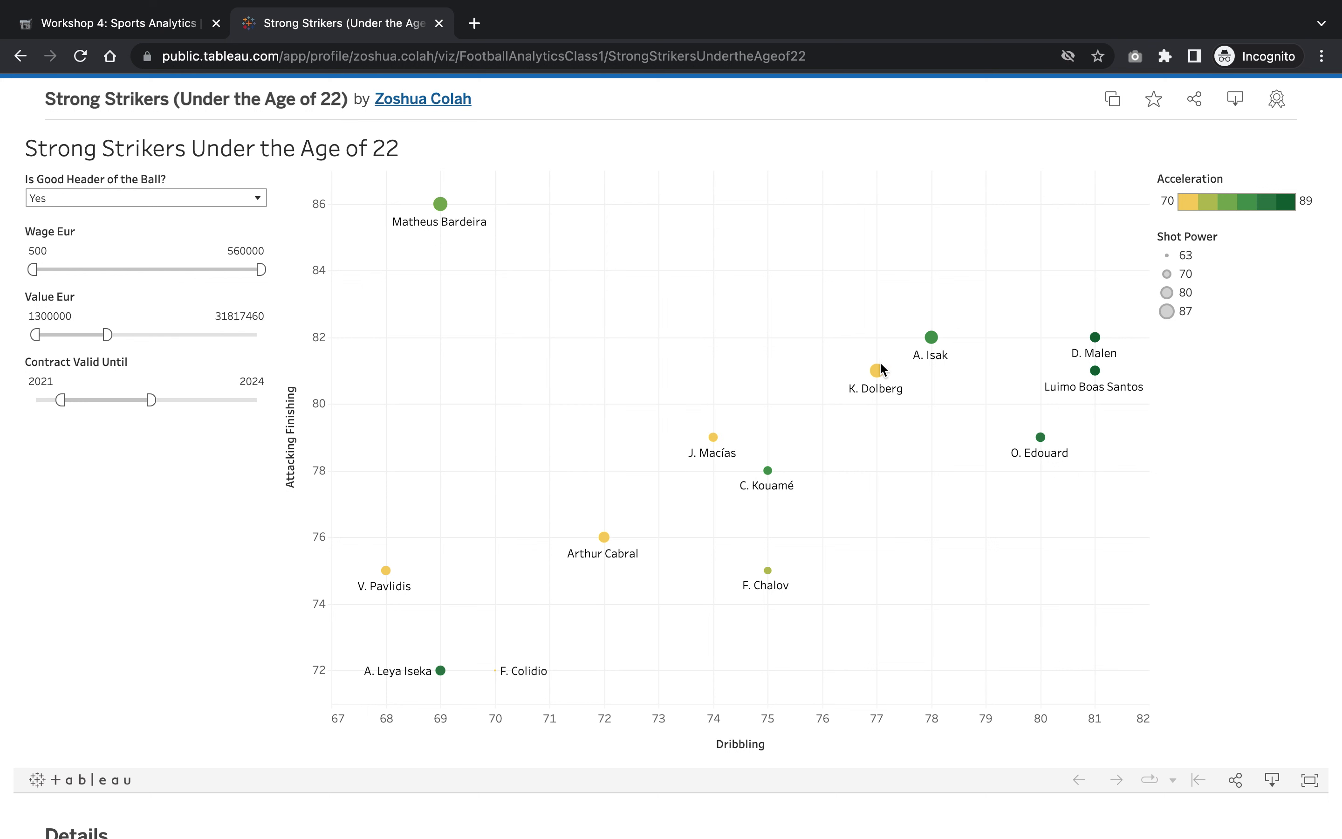
mouse_move(1104, 375)
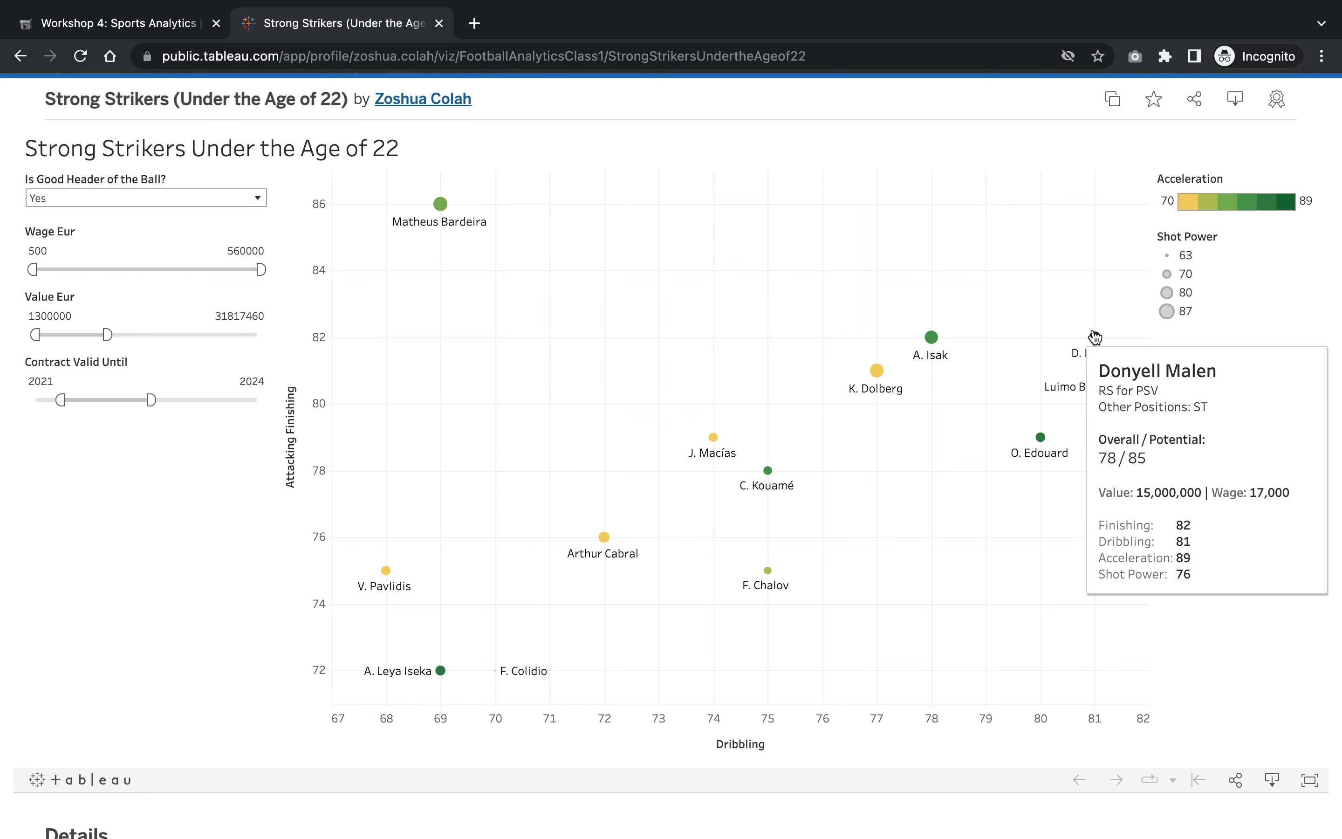
mouse_move(1101, 343)
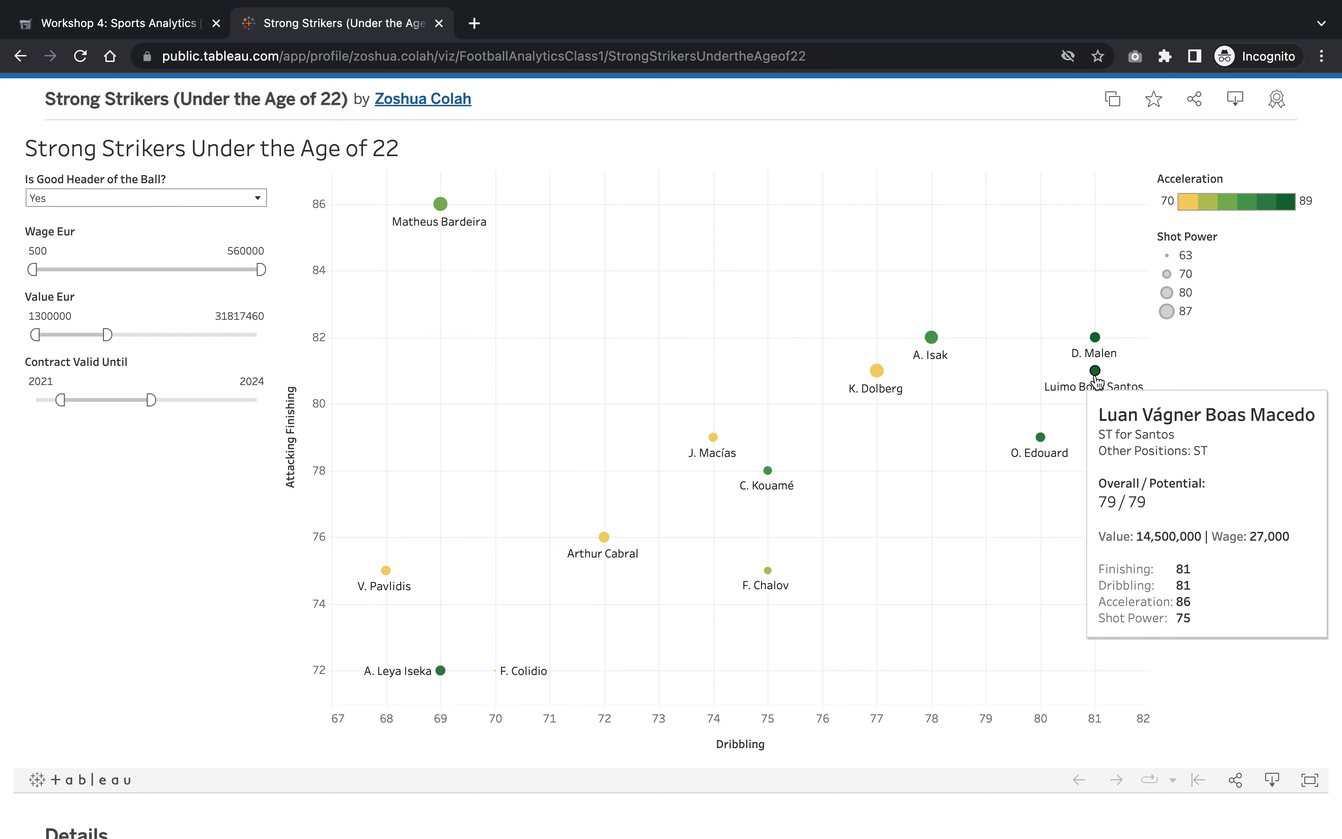
mouse_move(451, 201)
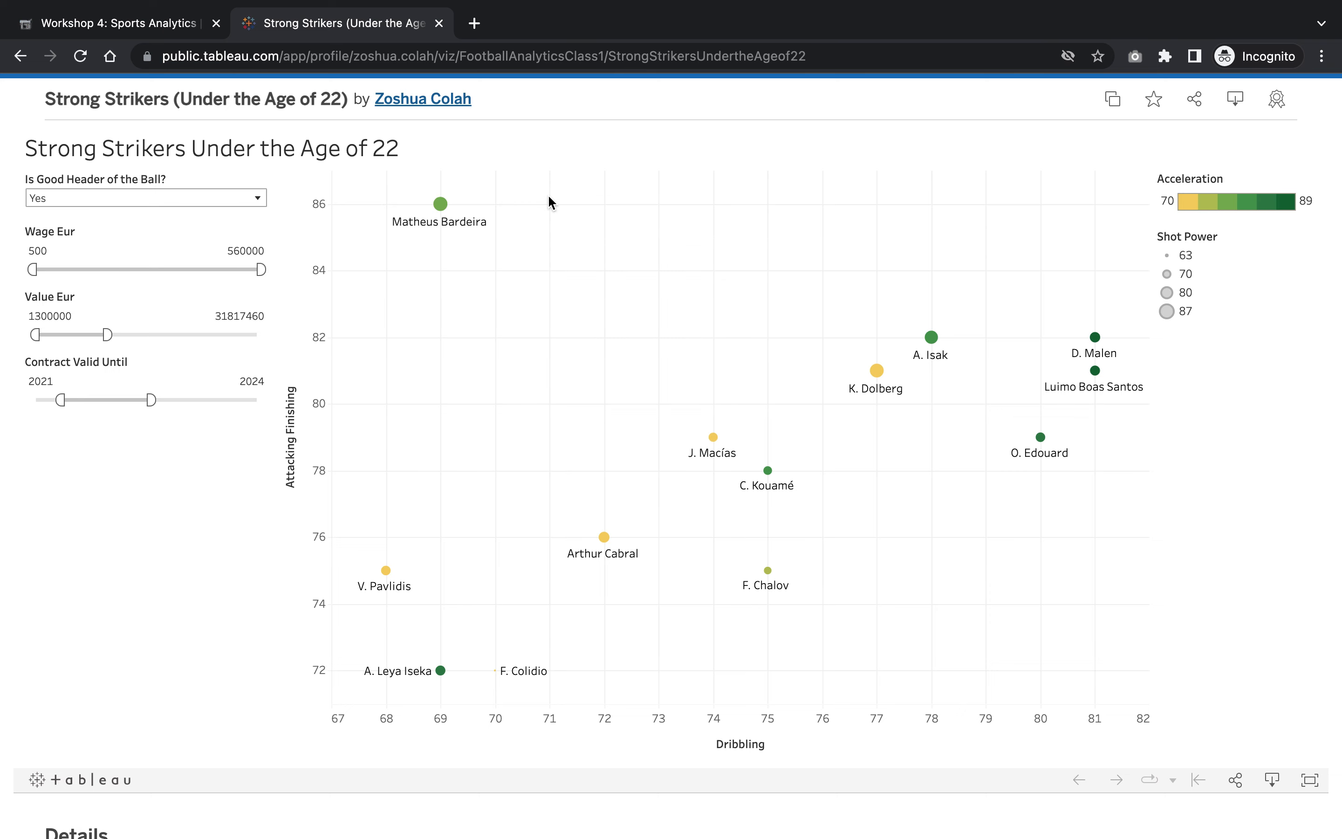
scroll(551, 203, "down", 5)
scroll(548, 202, "up", 7)
Launch the Tableau Public desktop application and bring up its start page.
key("super+space")
type("tableau")
key("Return")
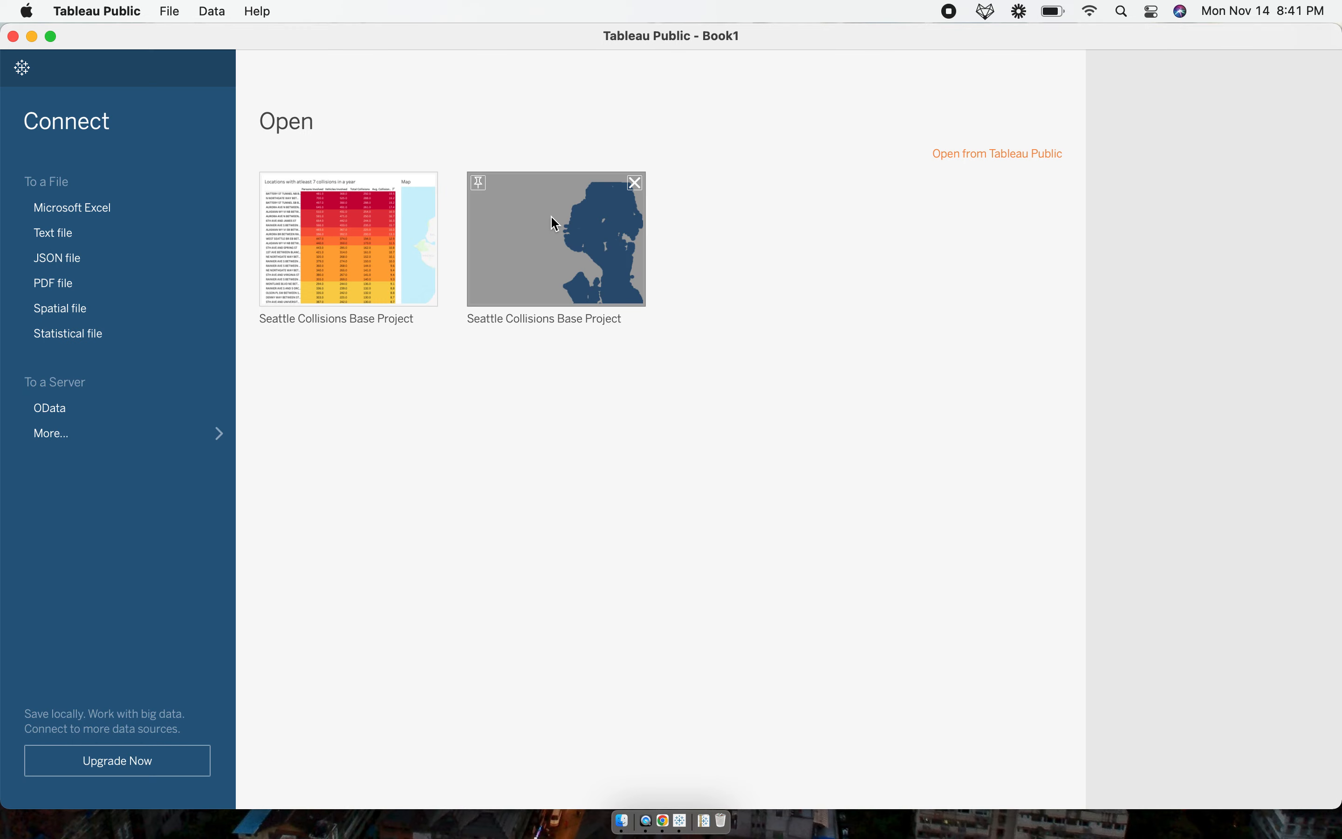
key("ctrl+Right")
key("ctrl+Left")
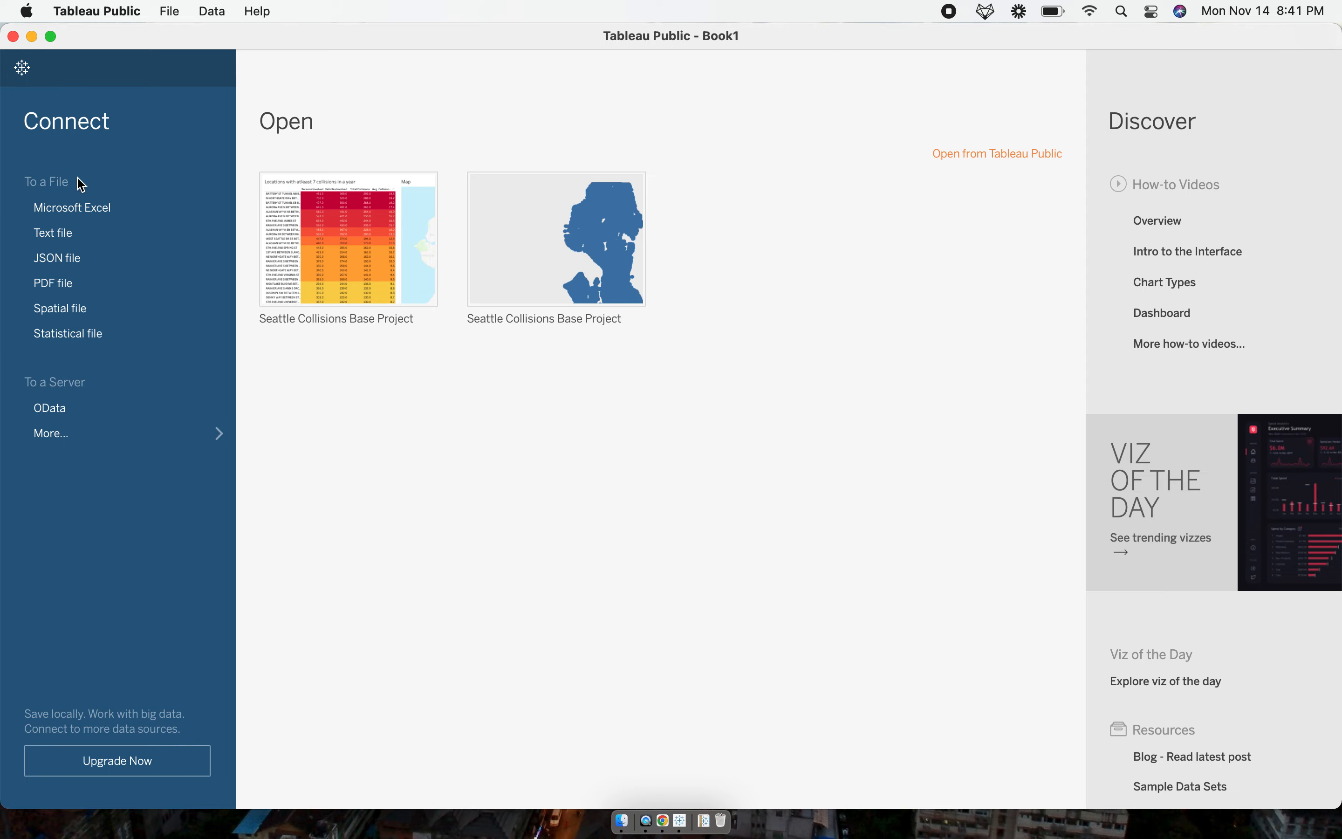
Switch back to the browser and open the dataset linked as "download this dataset" on the Workshop 4 page.
key("ctrl+Right")
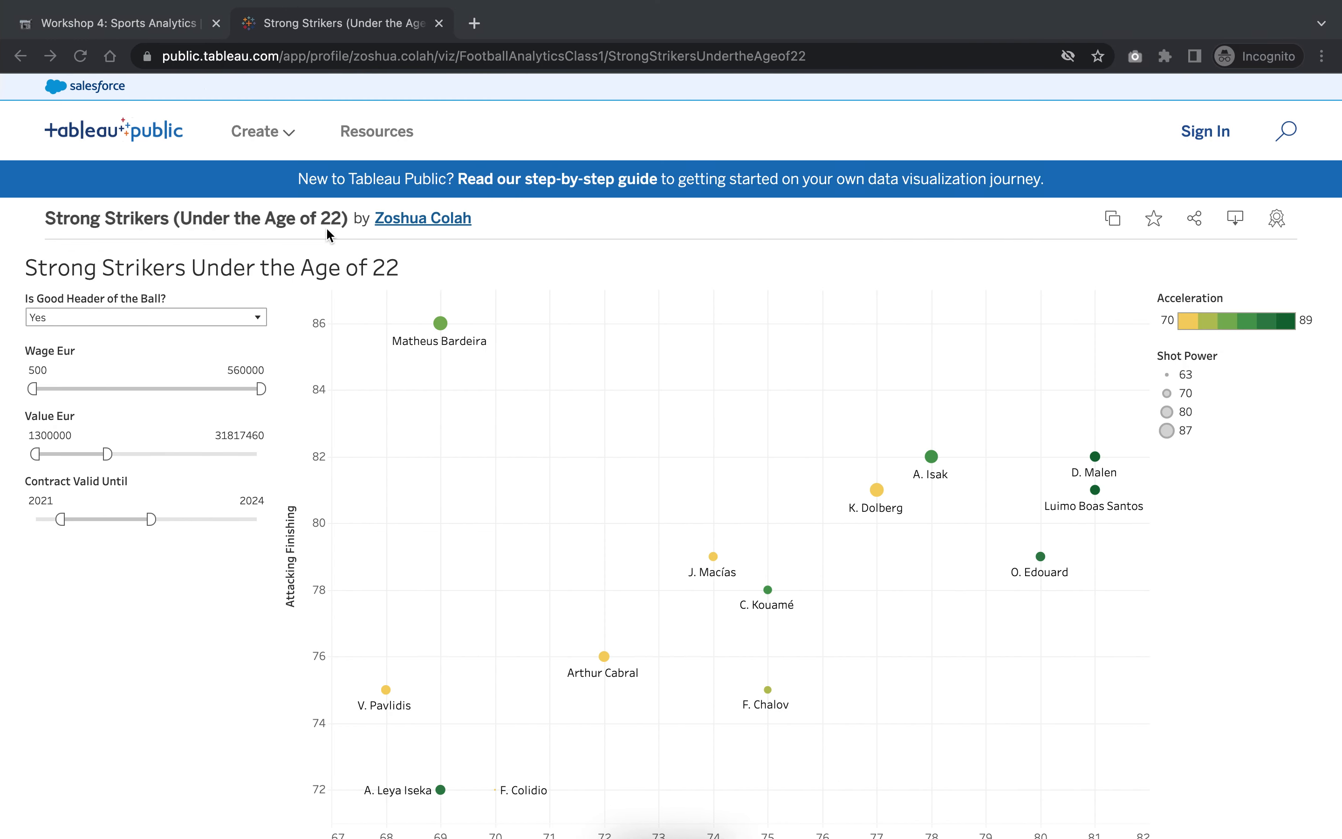
left_click(148, 24)
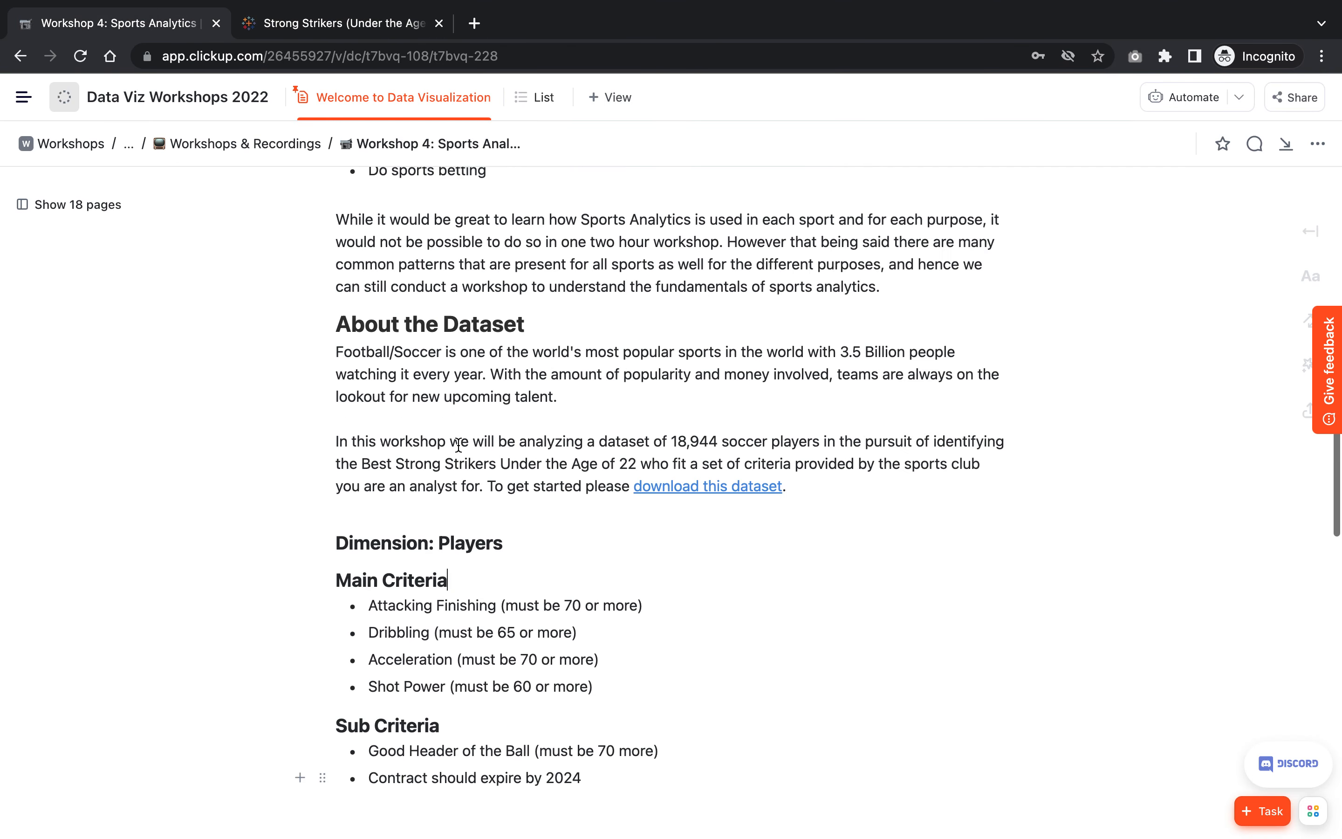
left_click(664, 487)
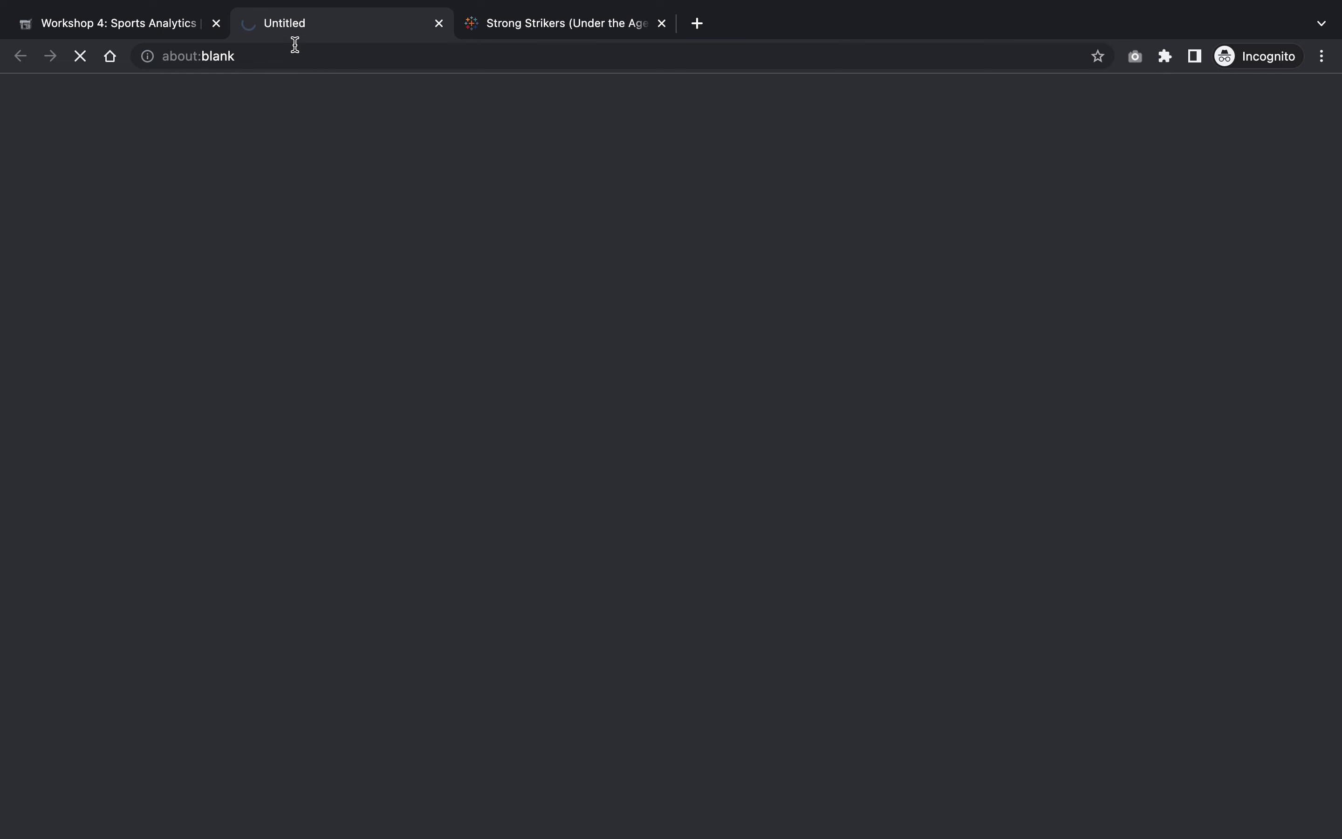
left_click(240, 56)
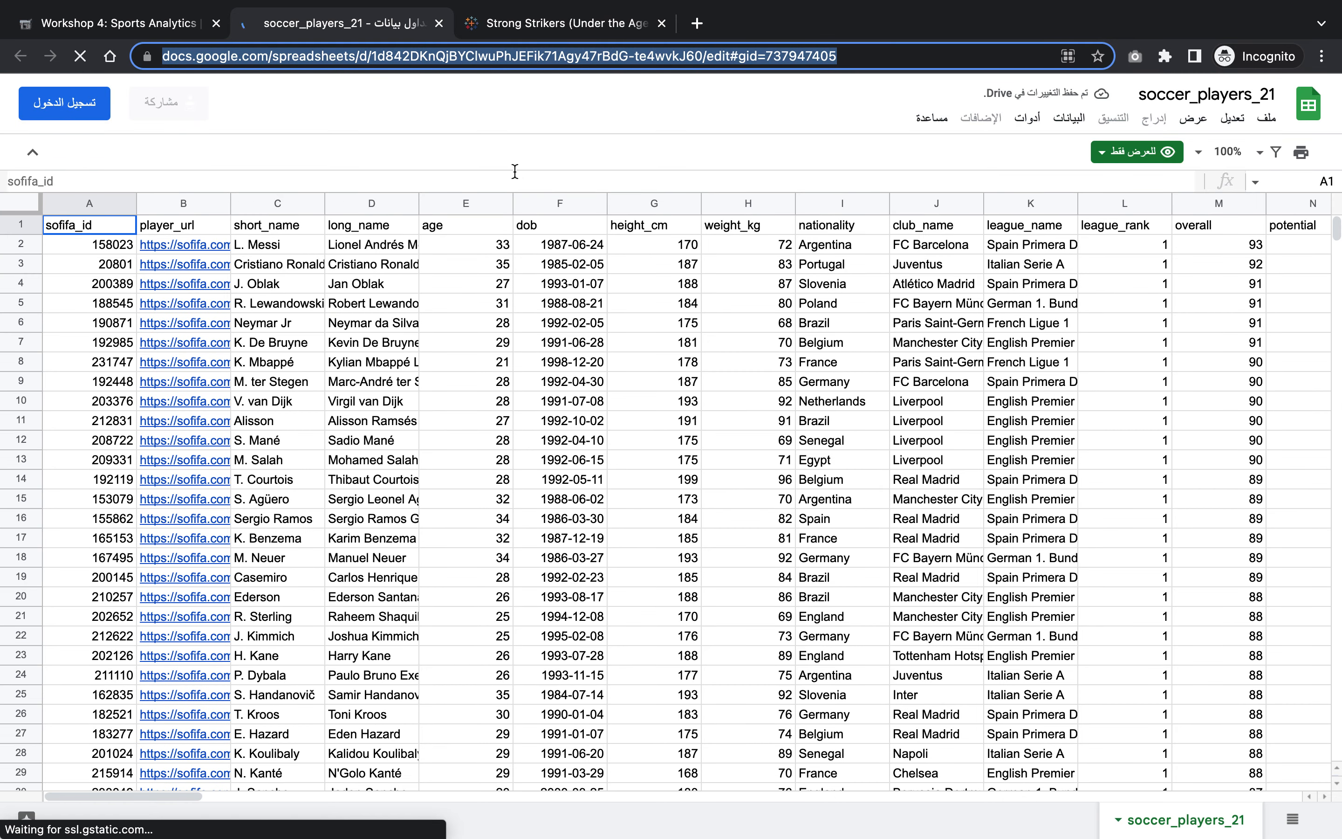
Show the available download formats for the soccer_players_21 spreadsheet and return to the Workshop 4 page.
left_click(1264, 126)
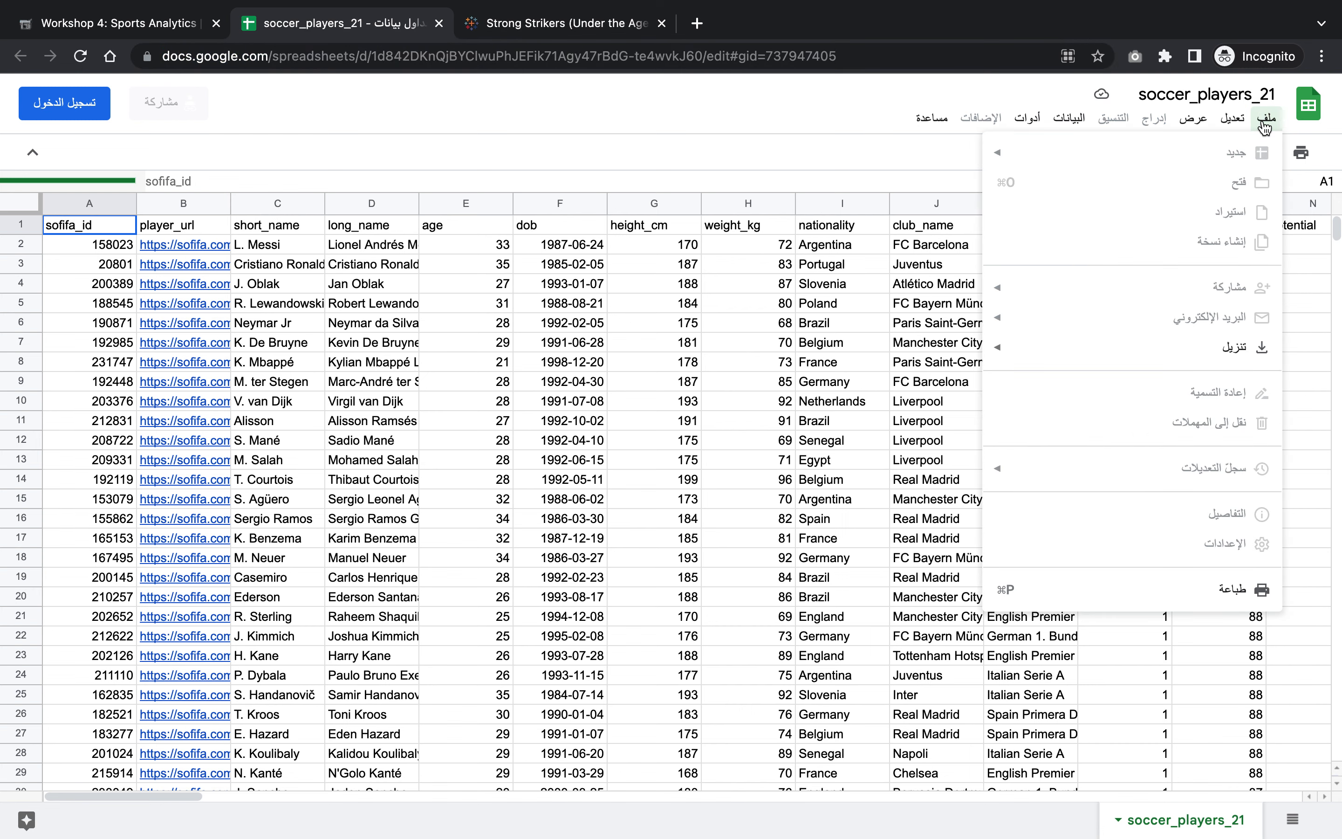
mouse_move(1164, 350)
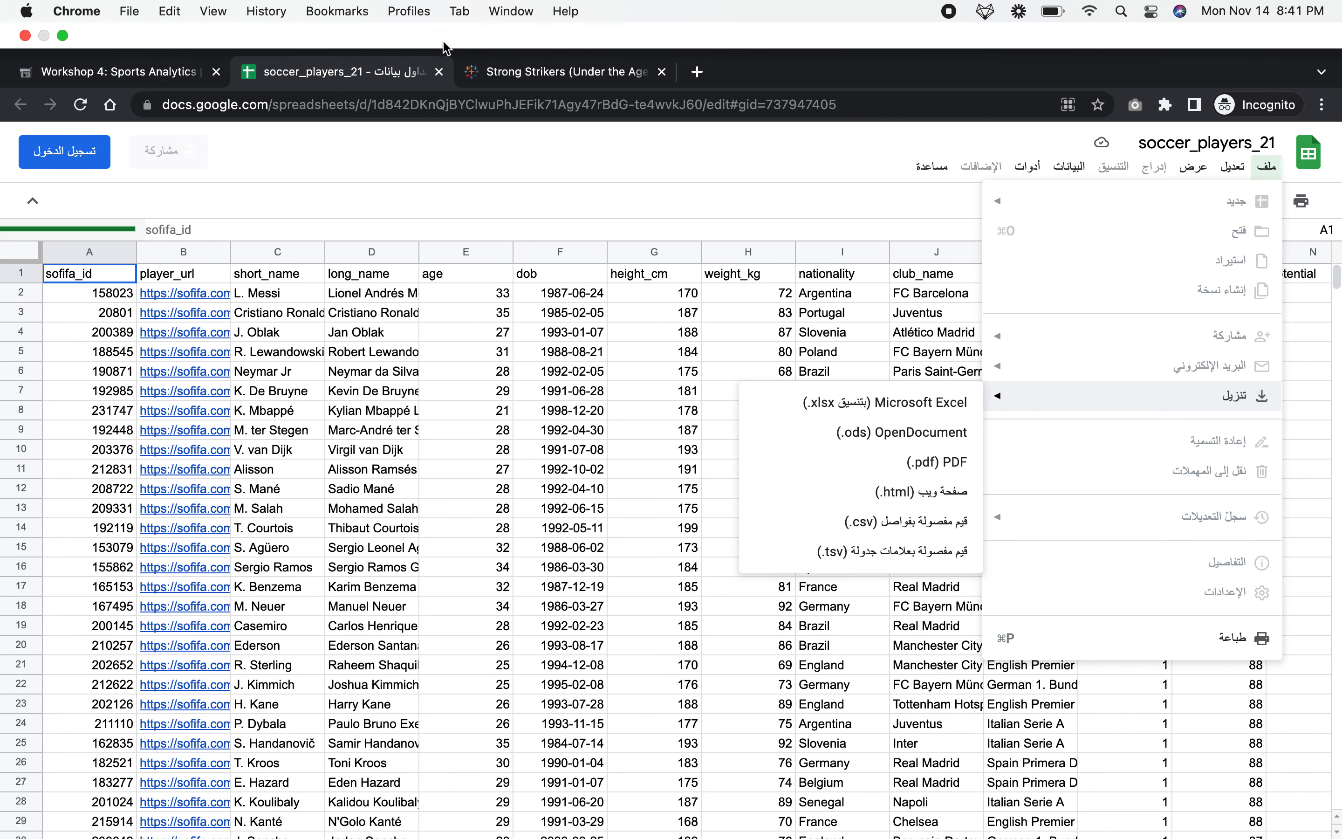
left_click(440, 71)
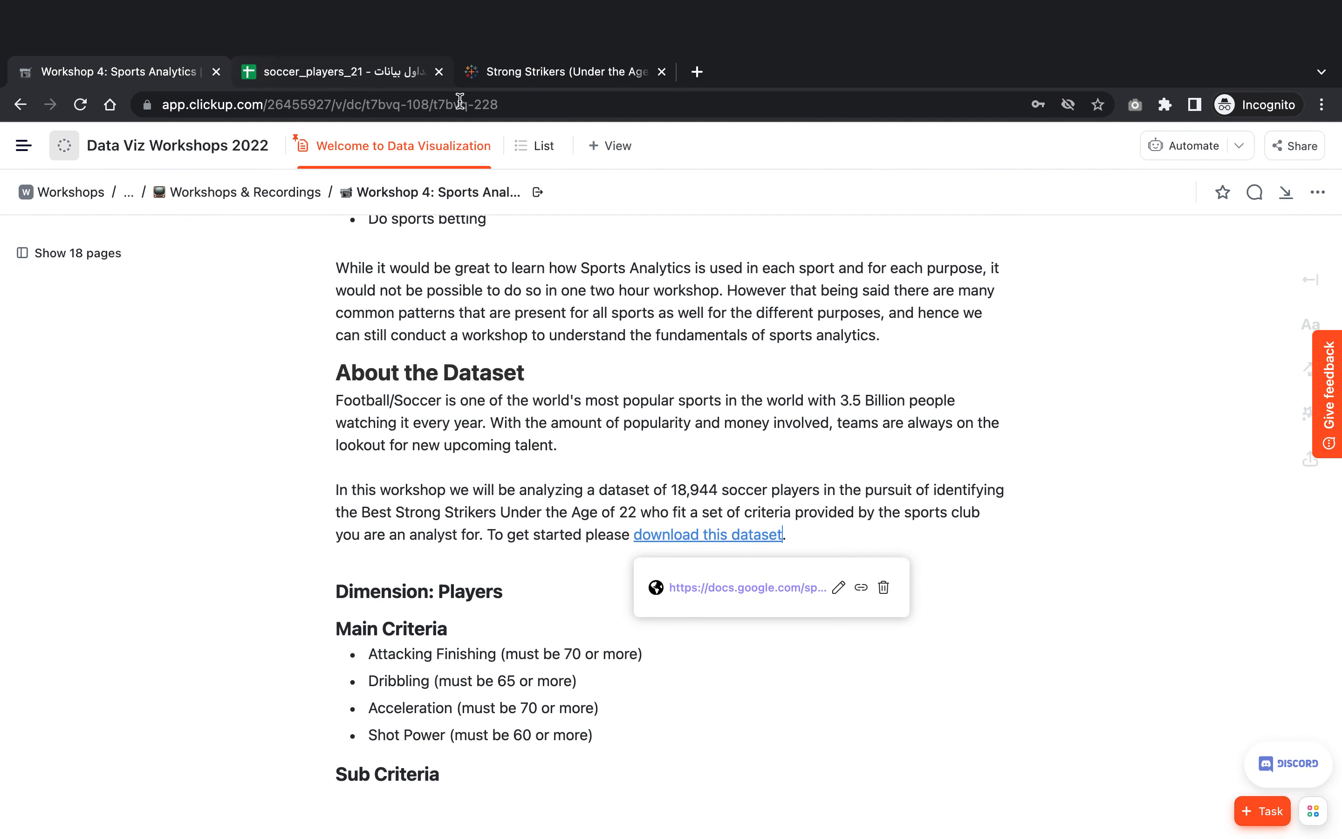
Switch to Tableau Public and connect to the text file soccer_players_21.csv on the Desktop.
key("super+Tab")
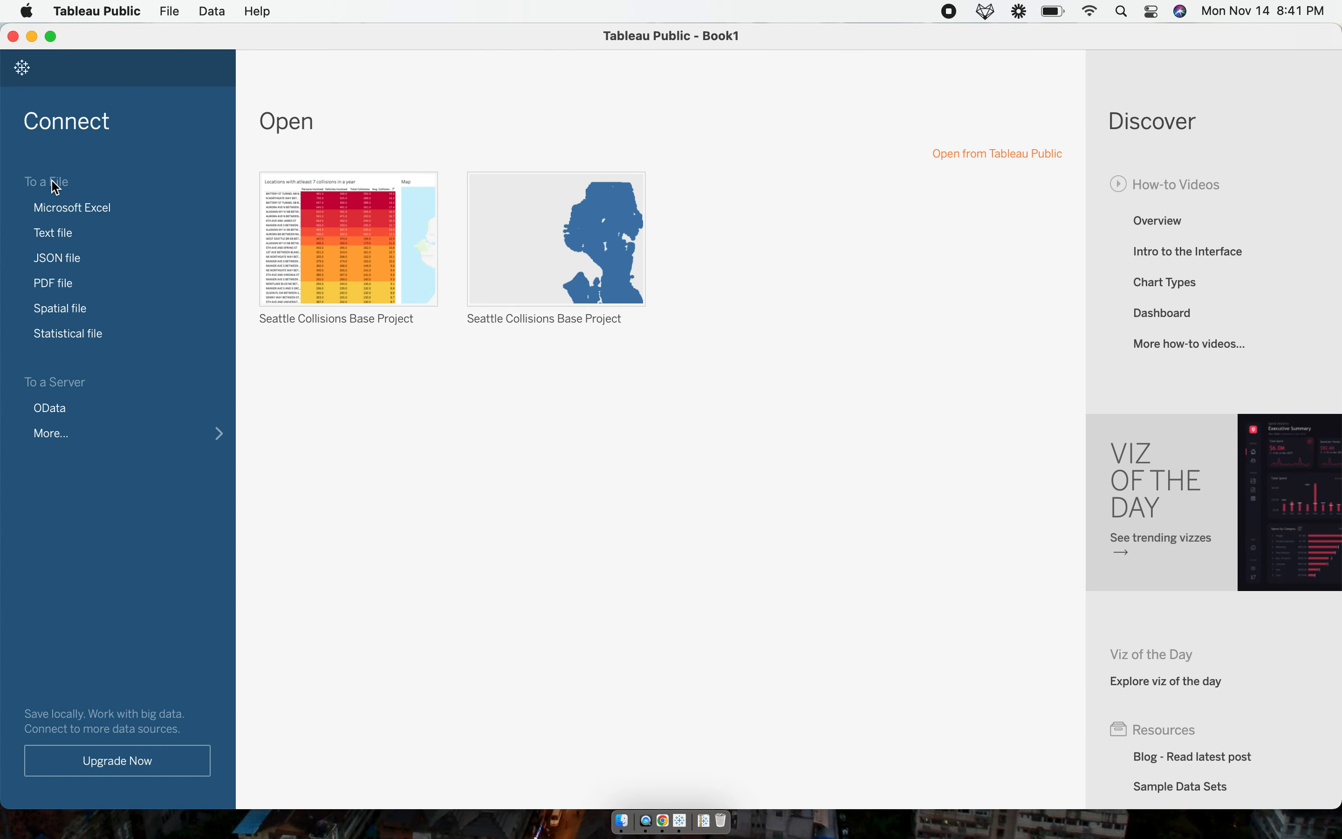
left_click(60, 240)
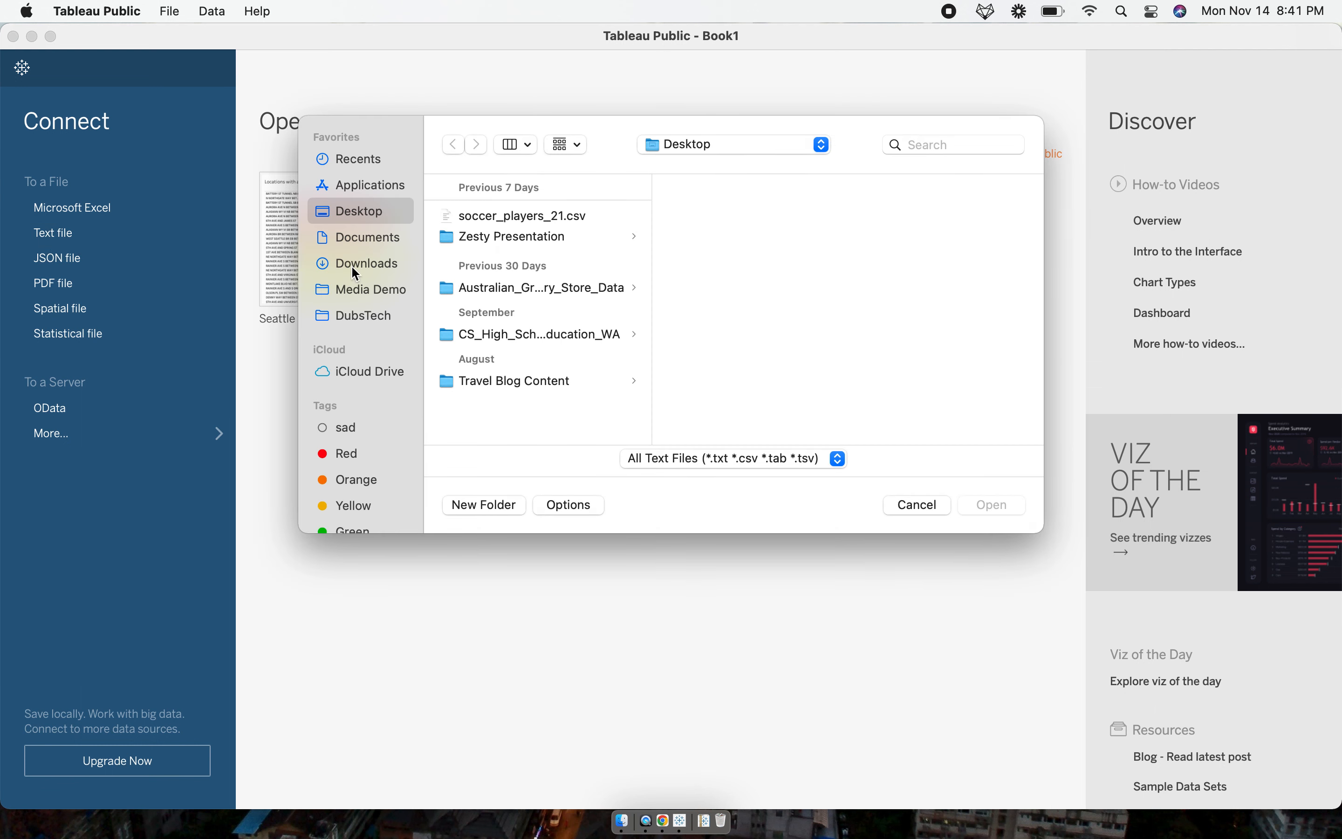
double_click(531, 218)
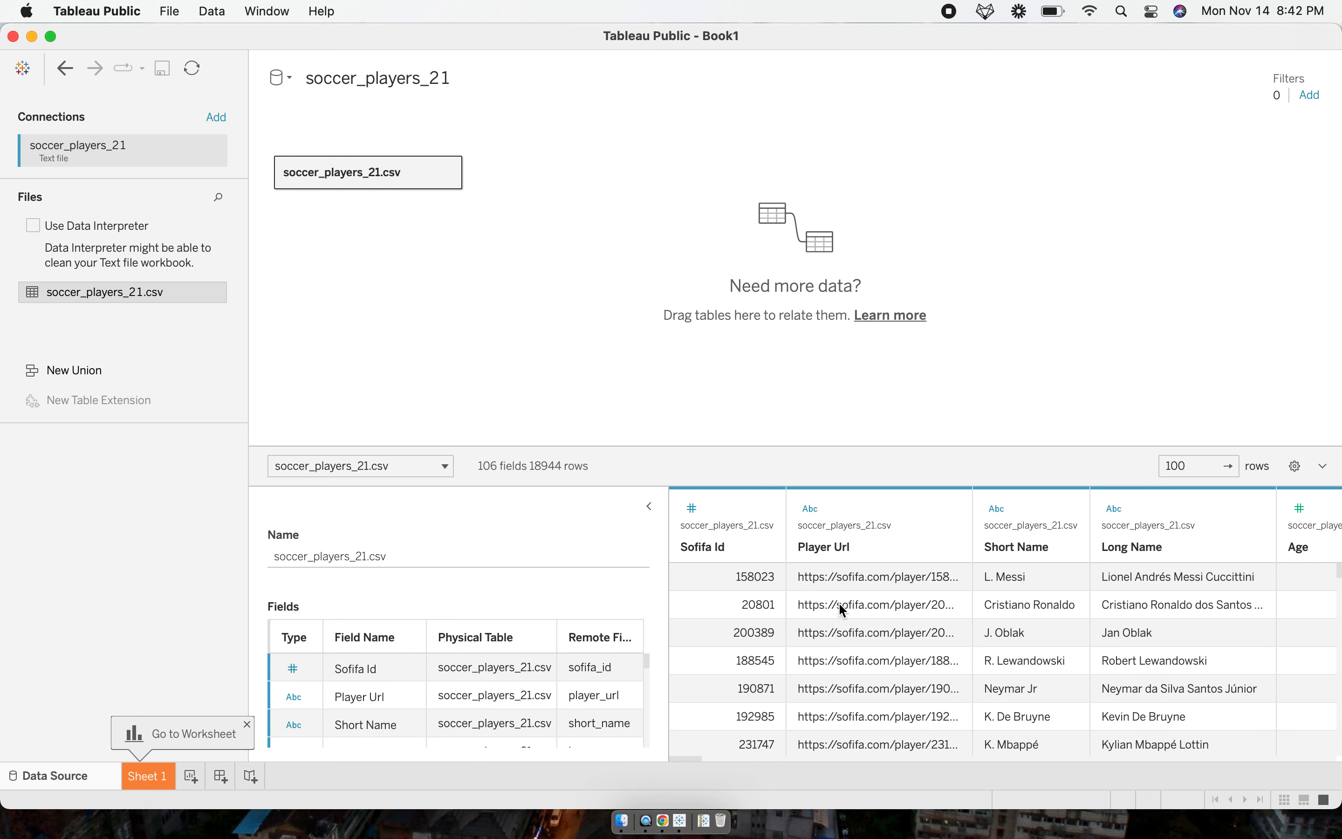
Collapse the table details and examine the dataset's columns, from player profile and club fields to skill, goalkeeping and position ratings.
left_click(648, 506)
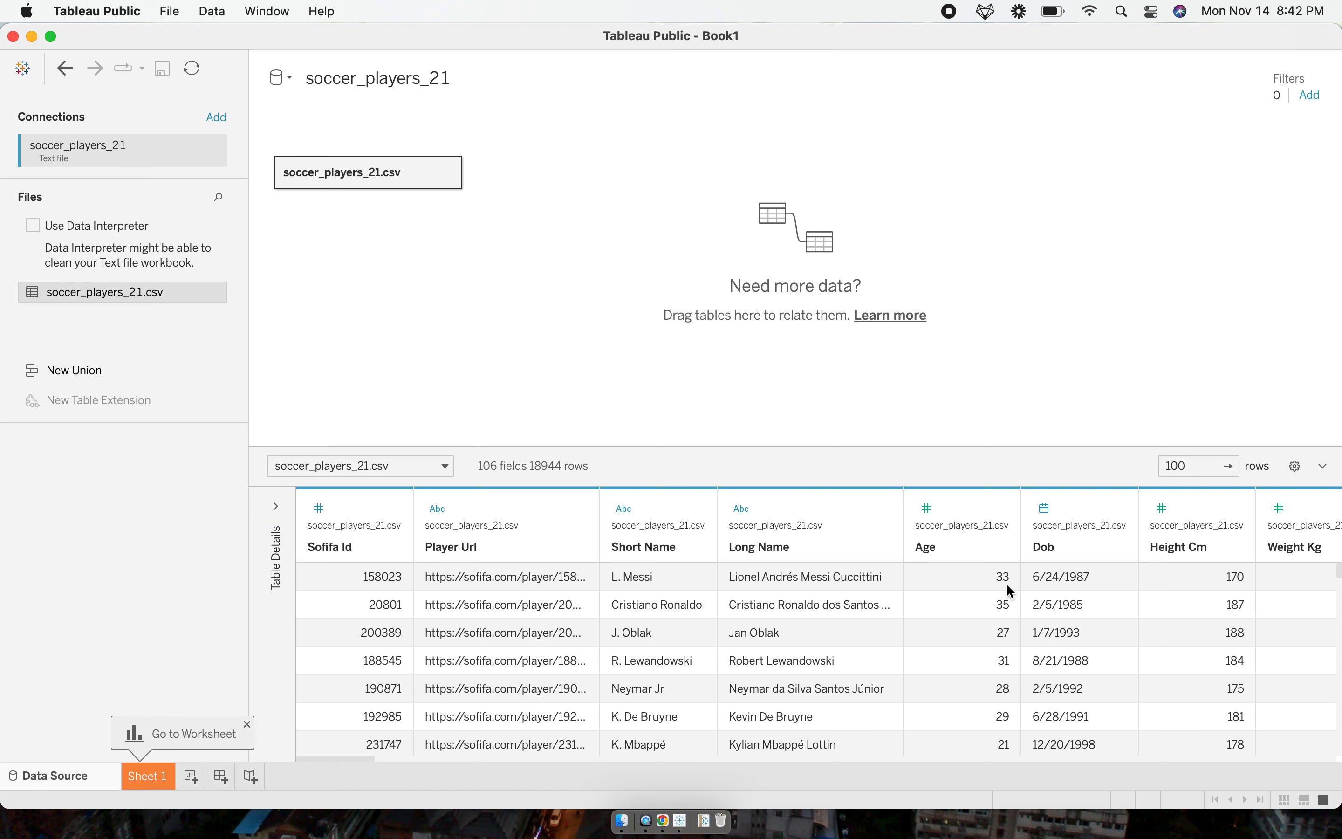
scroll(1007, 582, "right", 5)
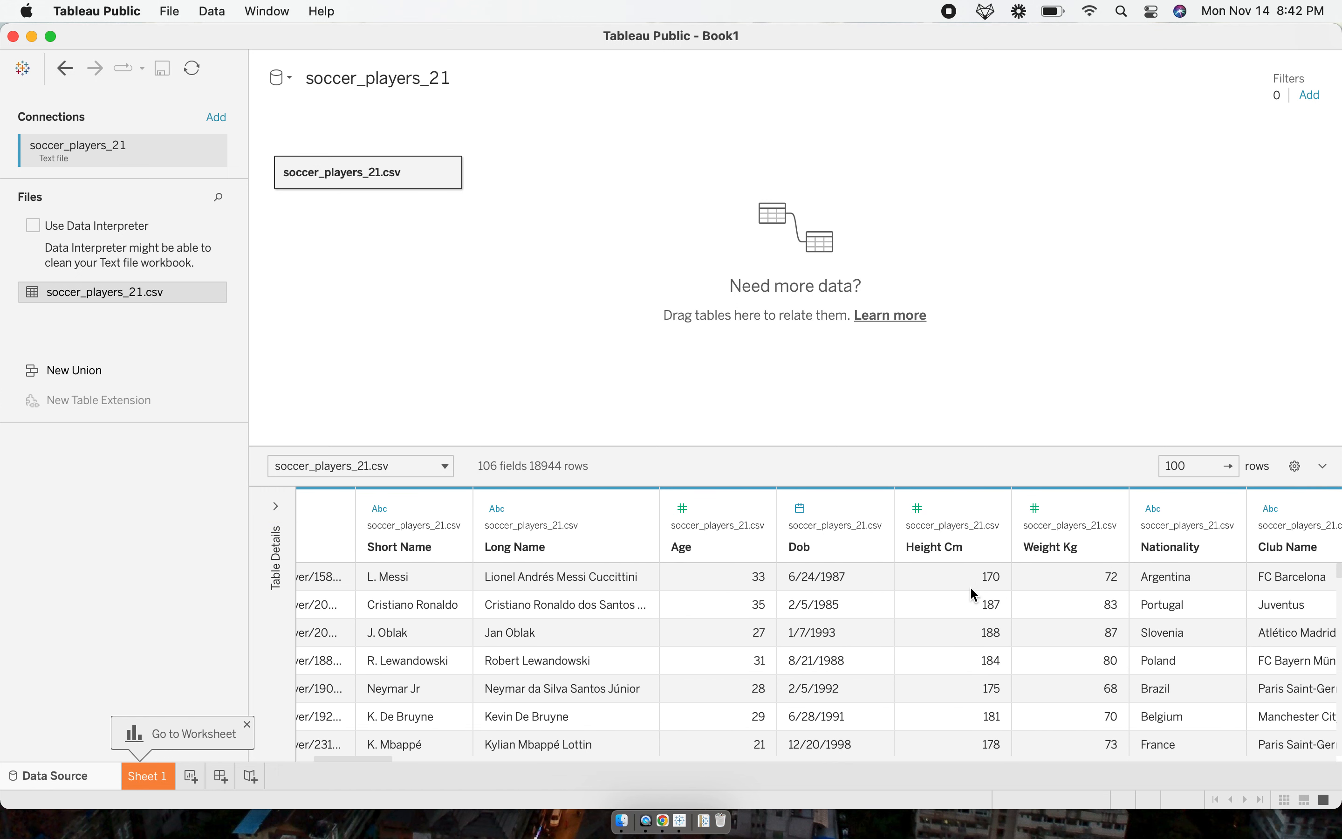
scroll(1036, 580, "right", 5)
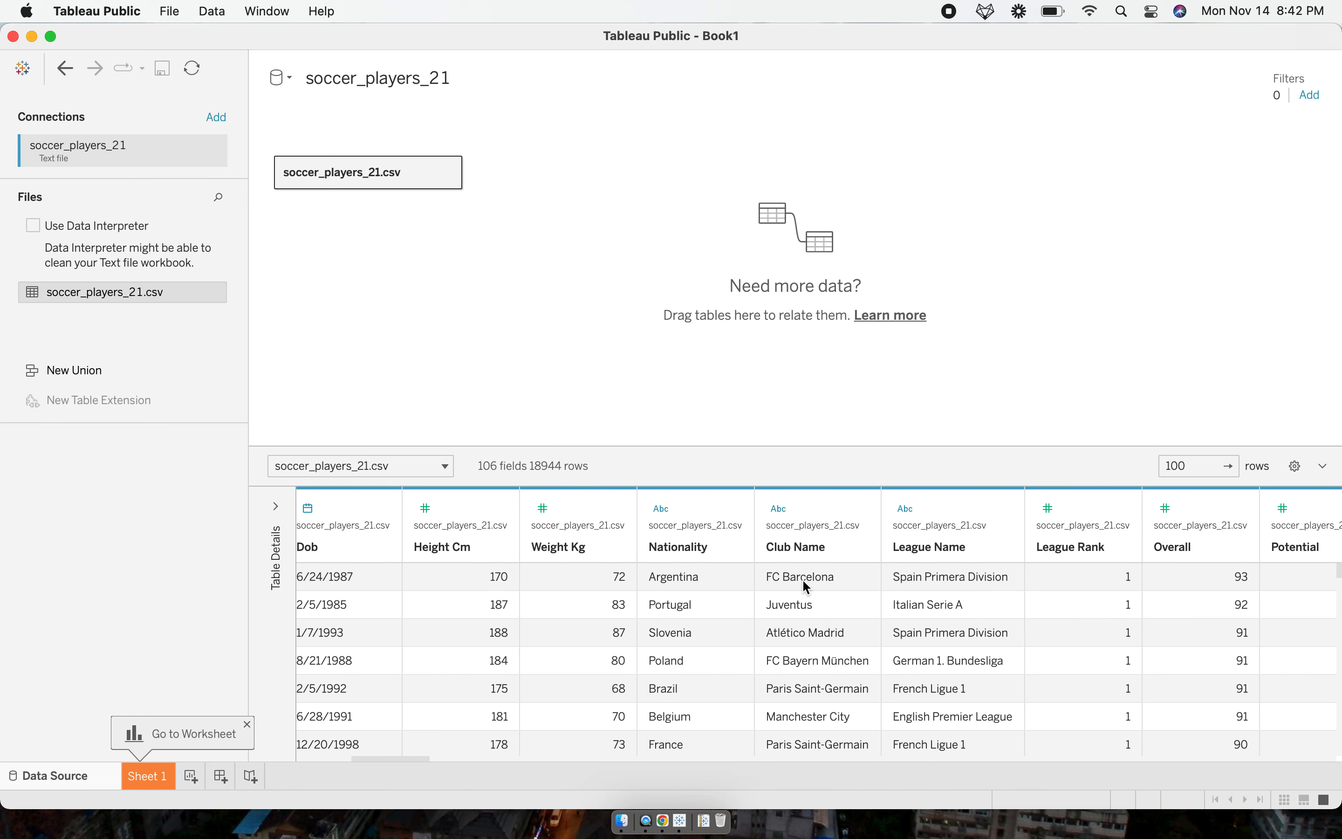
scroll(853, 579, "right", 3)
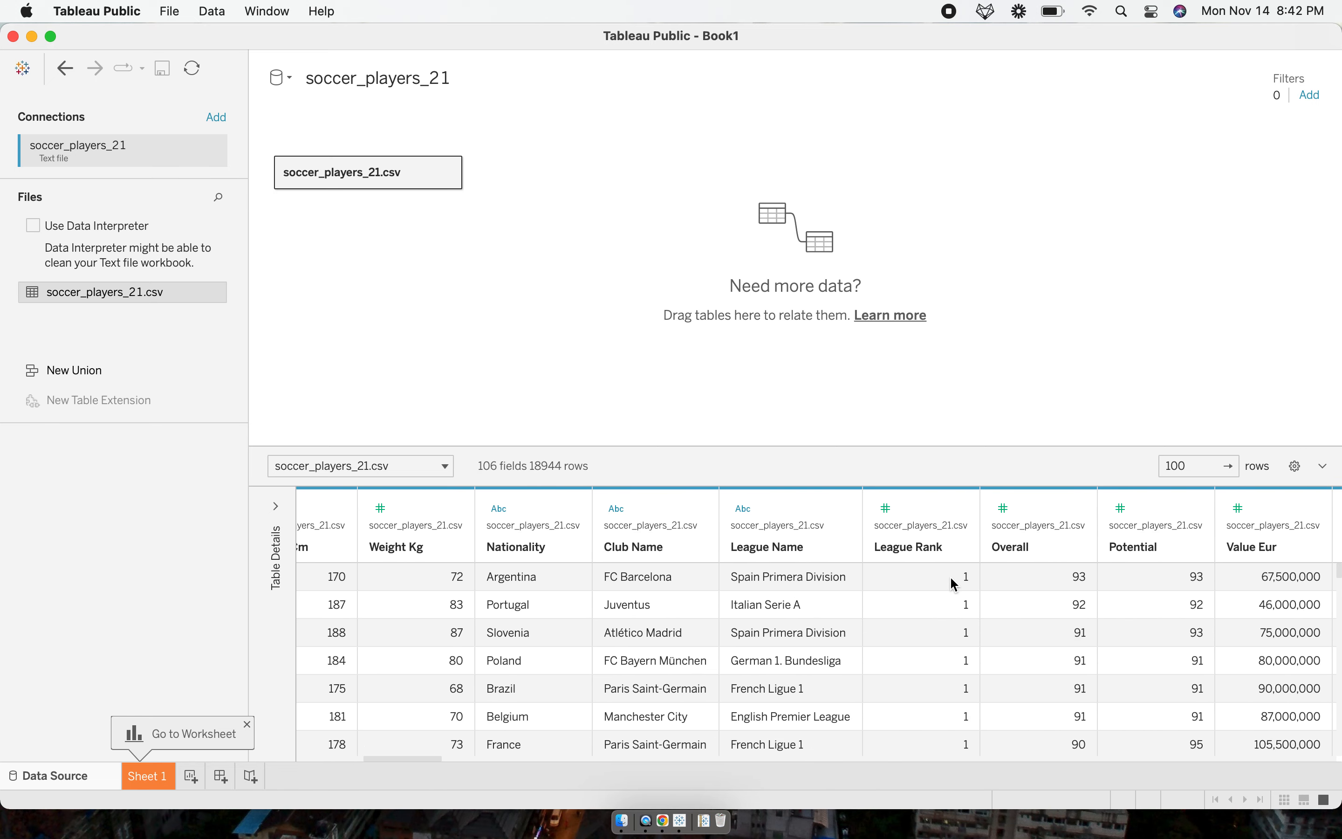
scroll(953, 583, "right", 1)
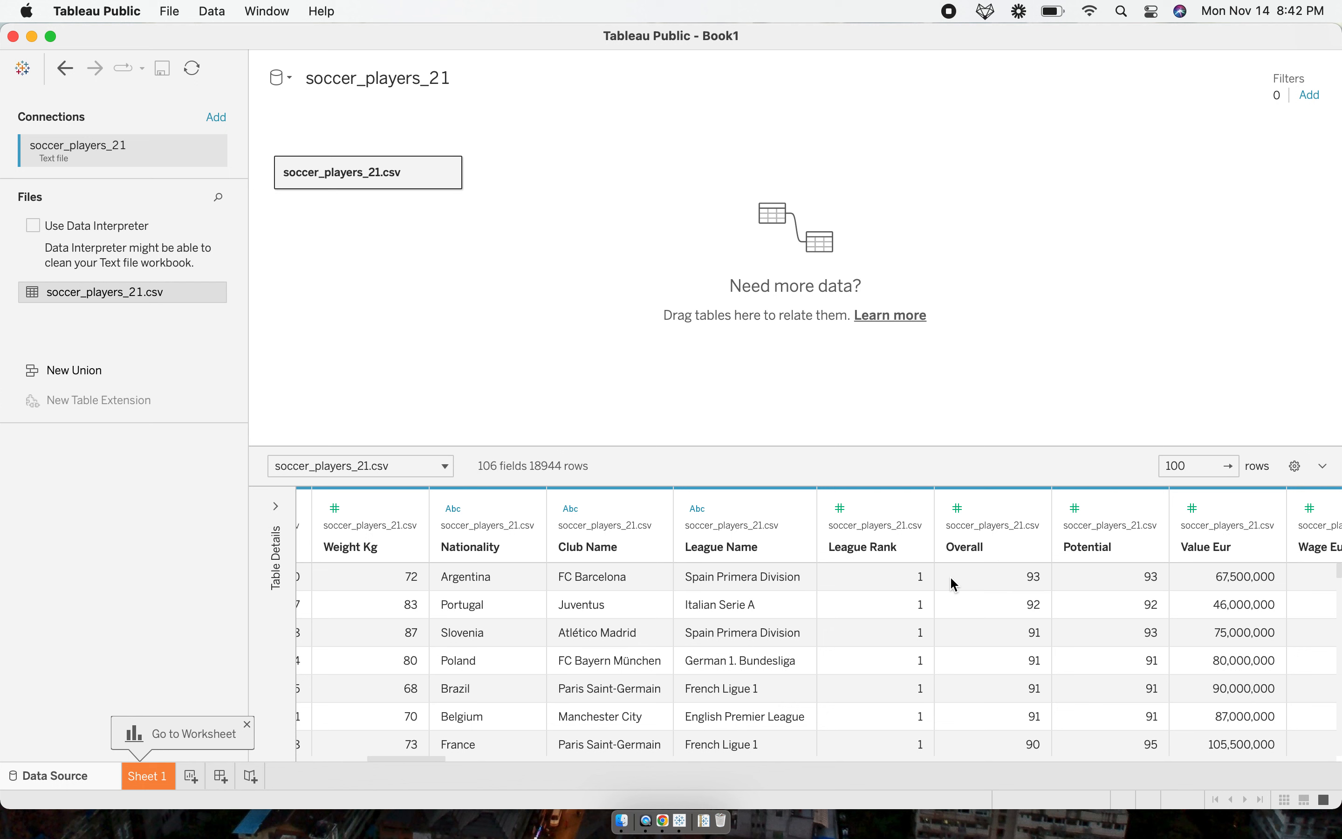
scroll(947, 575, "right", 5)
scroll(947, 576, "down", 1)
scroll(803, 648, "up", 1)
scroll(832, 655, "right", 1)
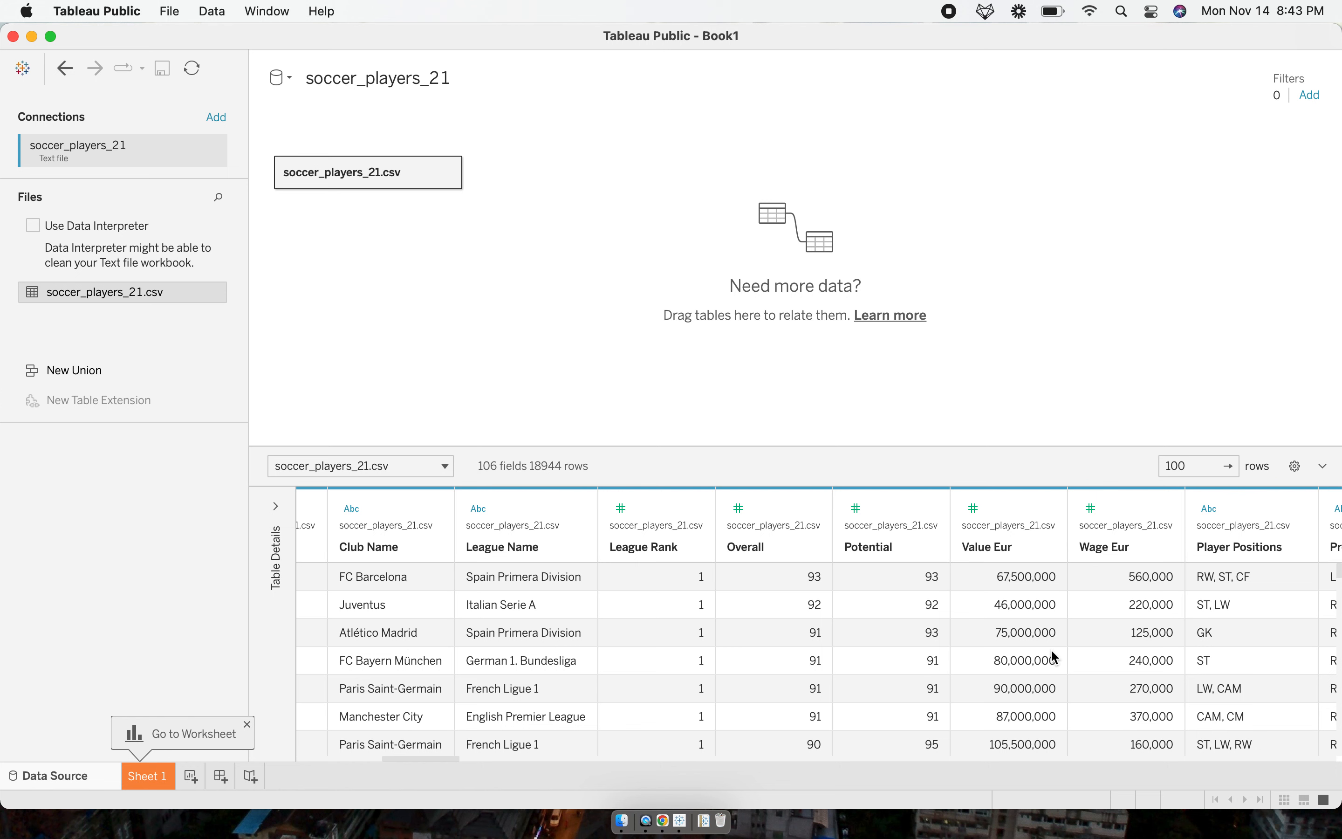
scroll(963, 660, "down", 3)
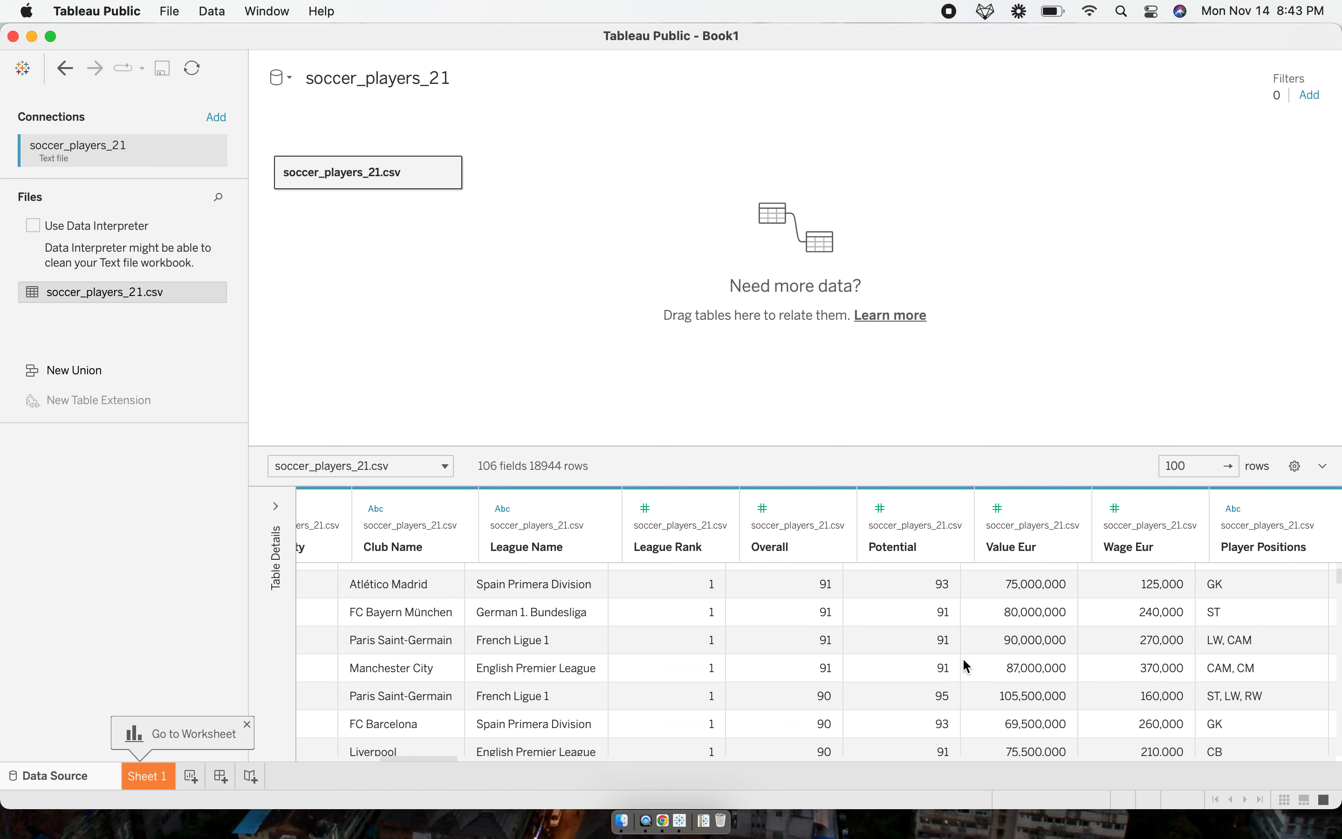
scroll(962, 657, "right", 5)
scroll(957, 663, "up", 1)
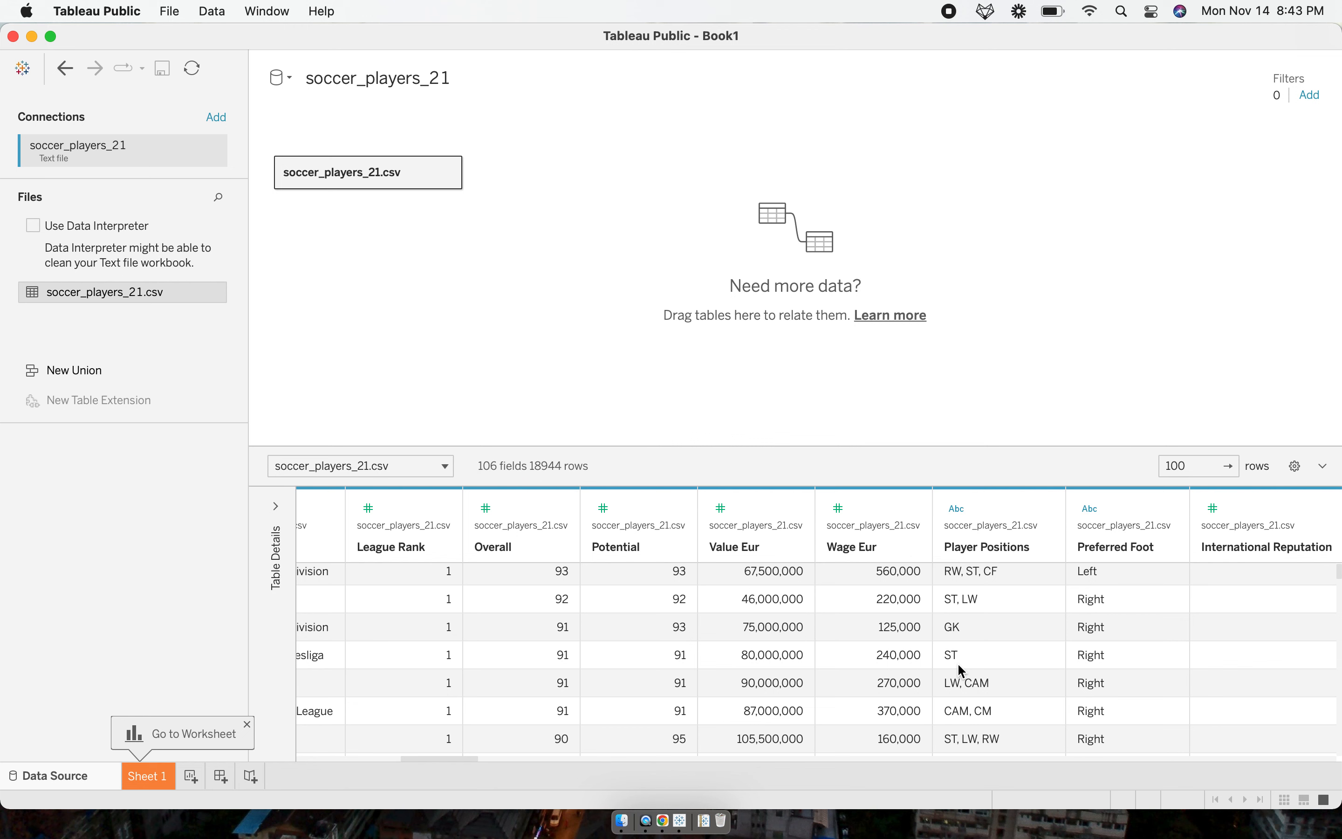
scroll(960, 666, "right", 10)
scroll(962, 671, "right", 2)
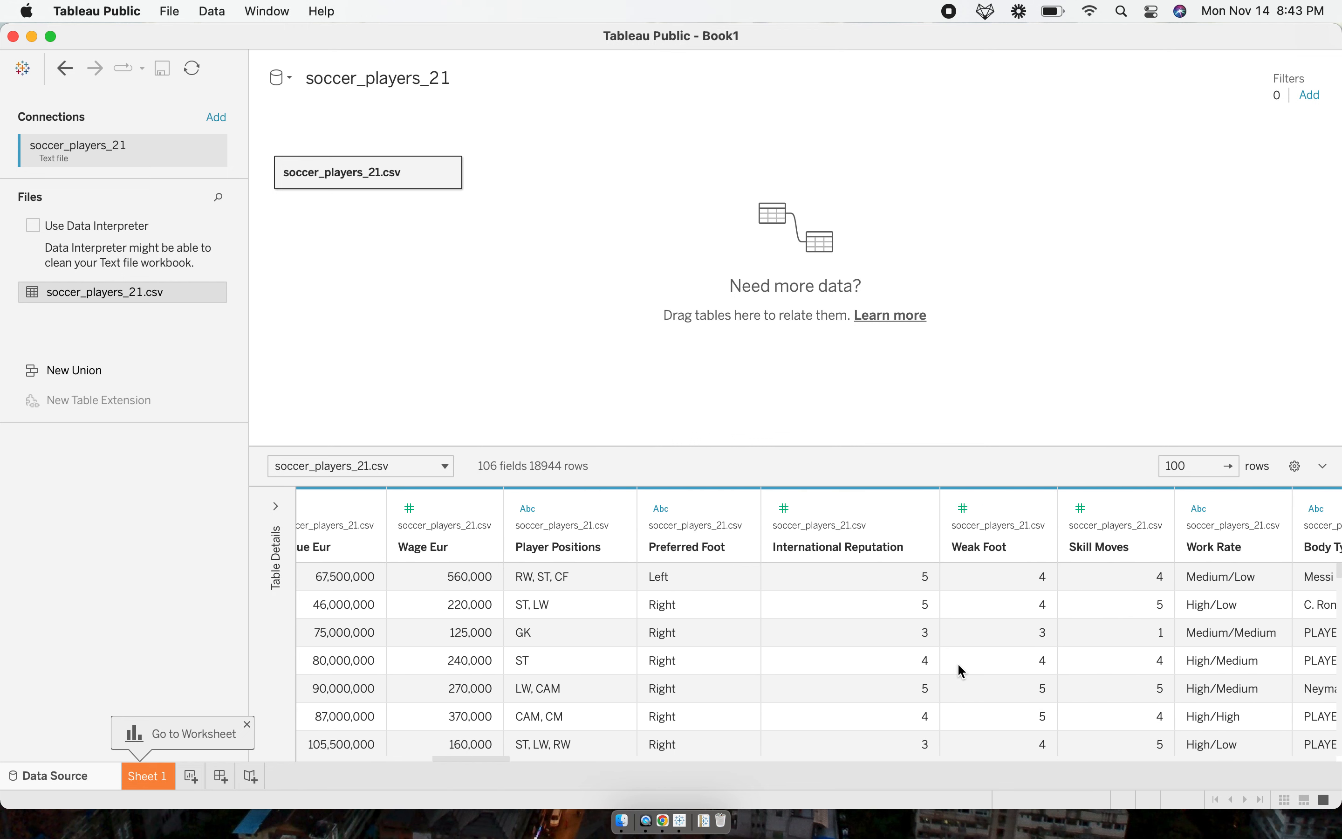
scroll(996, 644, "right", 15)
scroll(996, 644, "down", 1)
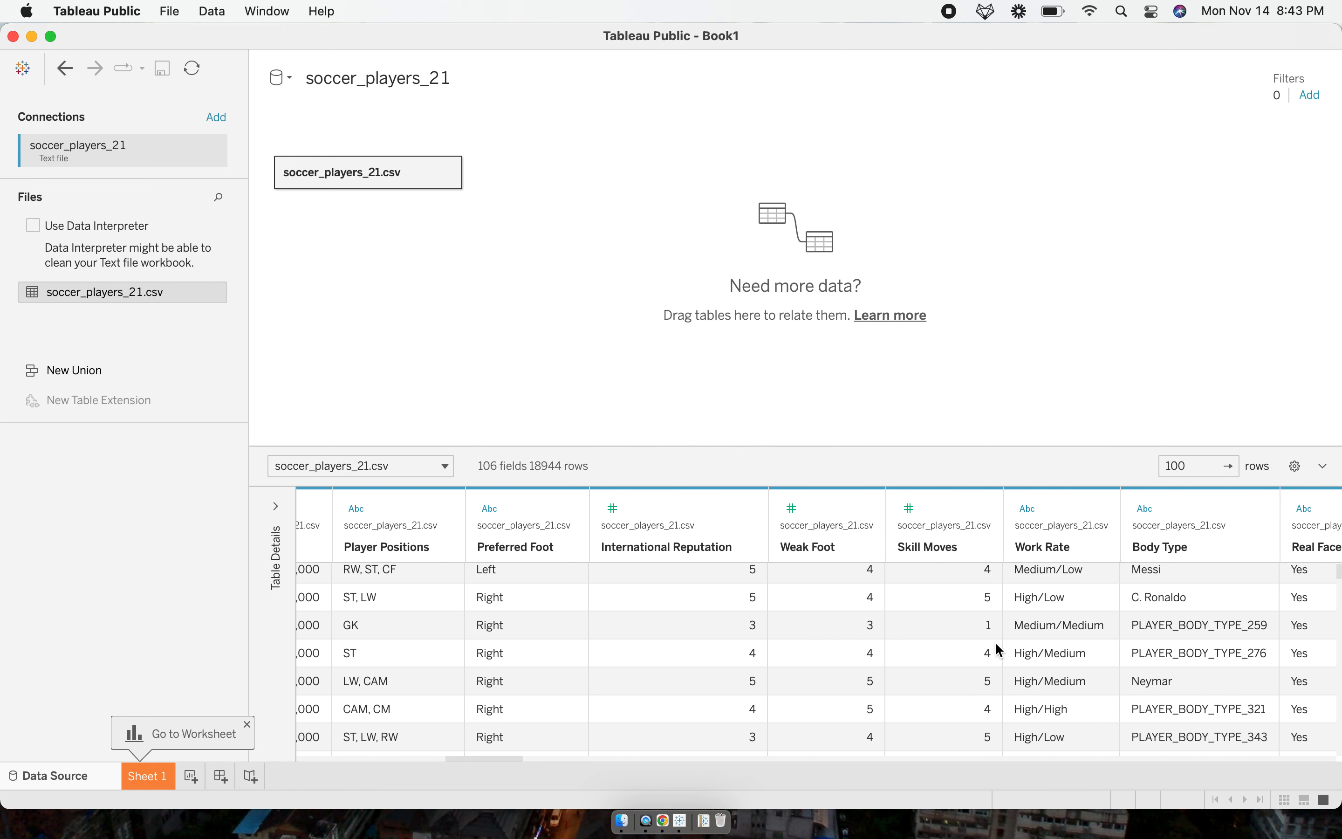
scroll(918, 649, "right", 15)
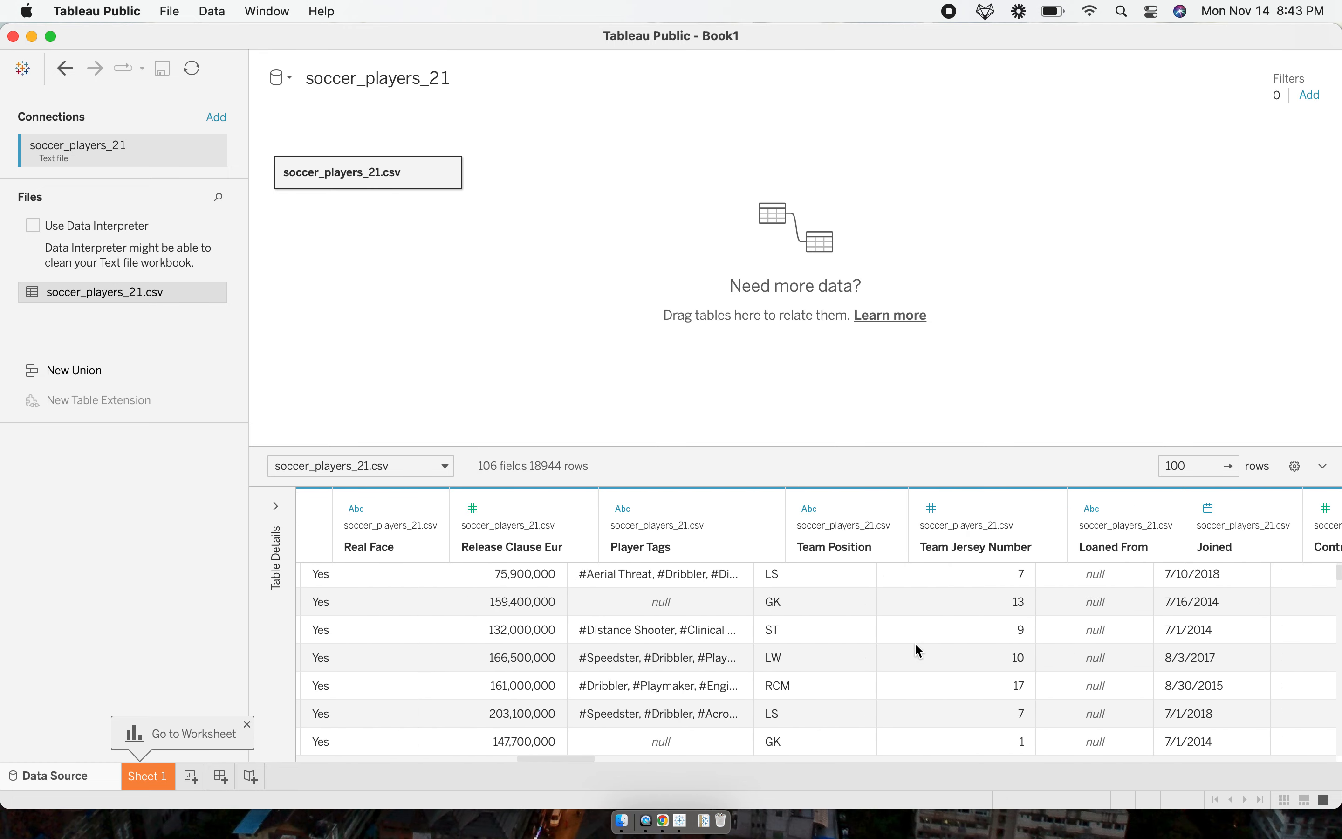
scroll(989, 626, "down", 1)
scroll(988, 626, "right", 15)
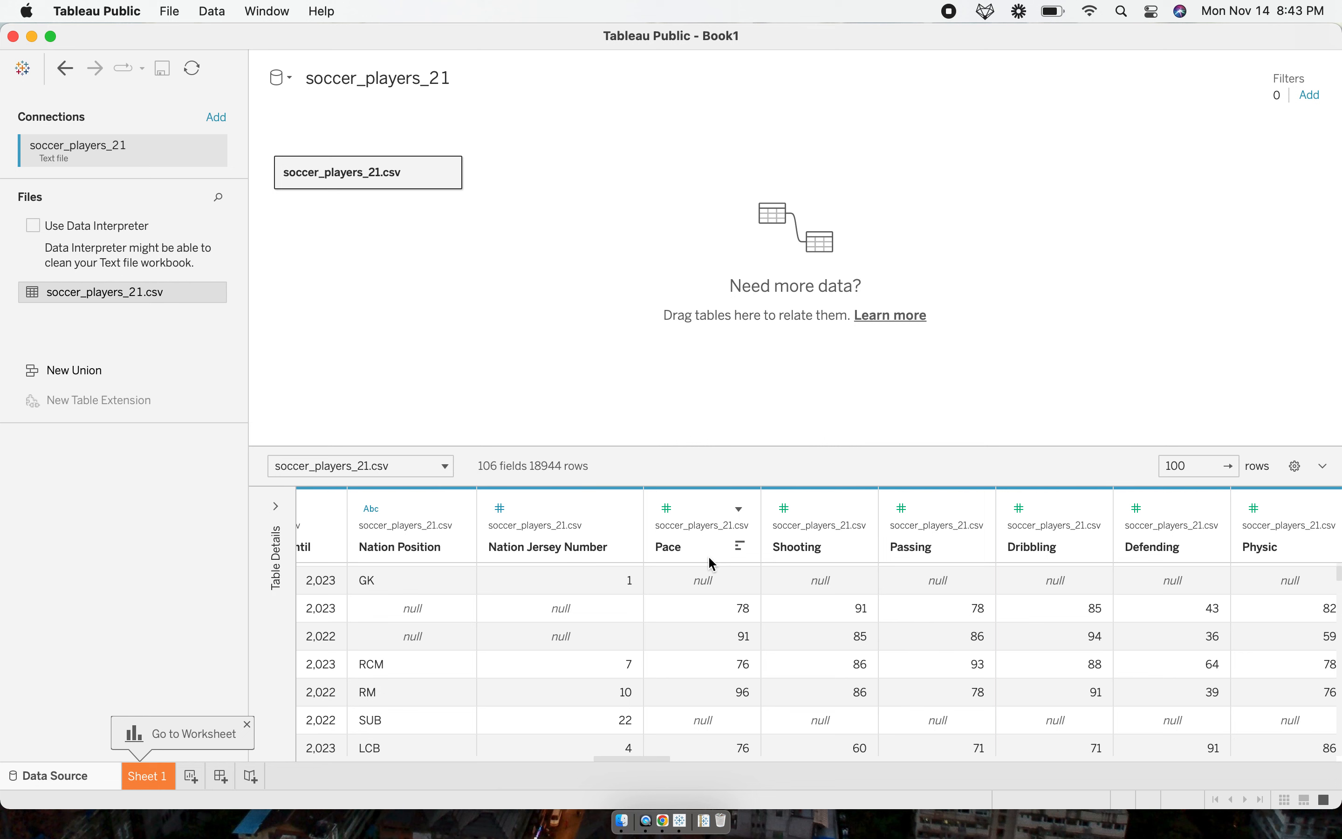
scroll(748, 670, "down", 2)
scroll(749, 670, "right", 3)
scroll(749, 670, "right", 5)
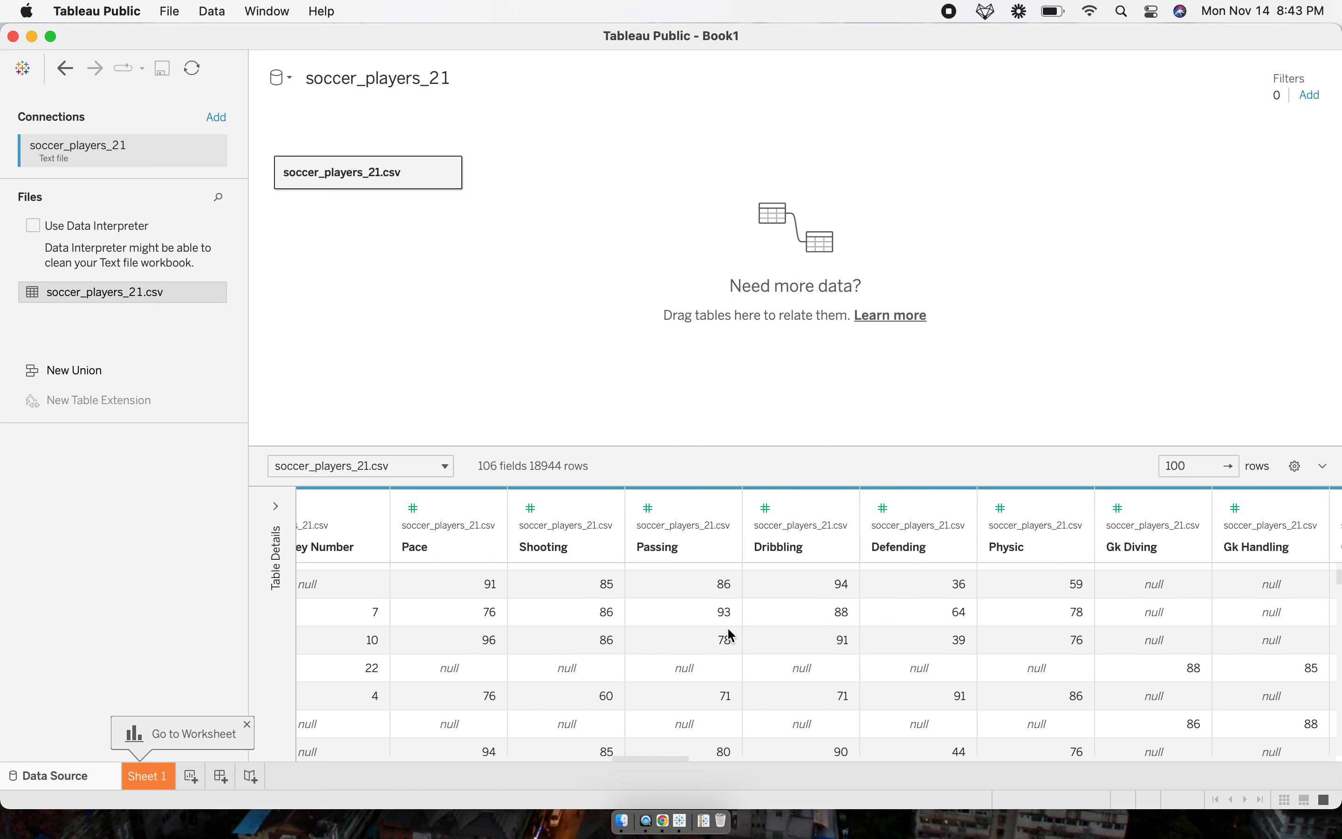
scroll(833, 574, "right", 15)
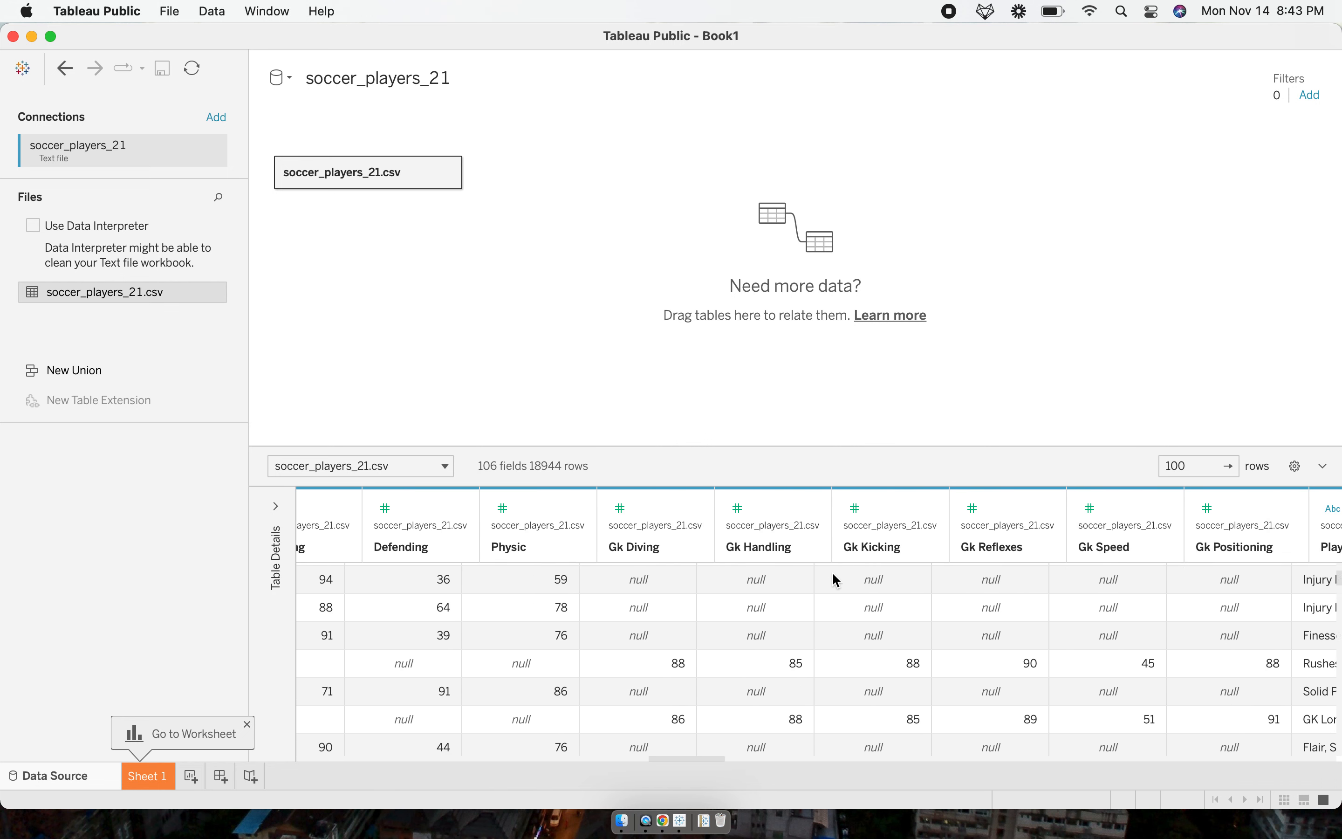
scroll(925, 603, "right", 10)
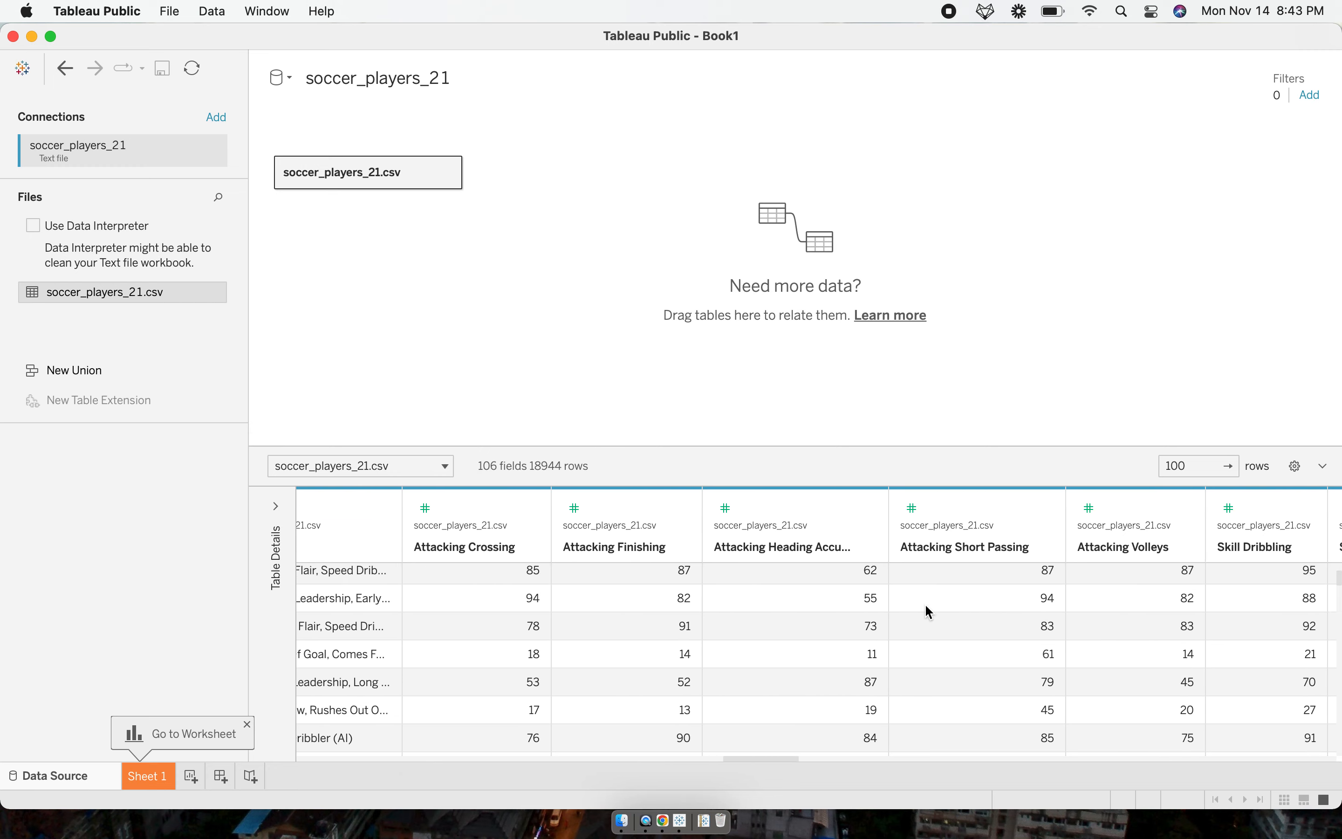
scroll(925, 607, "right", 15)
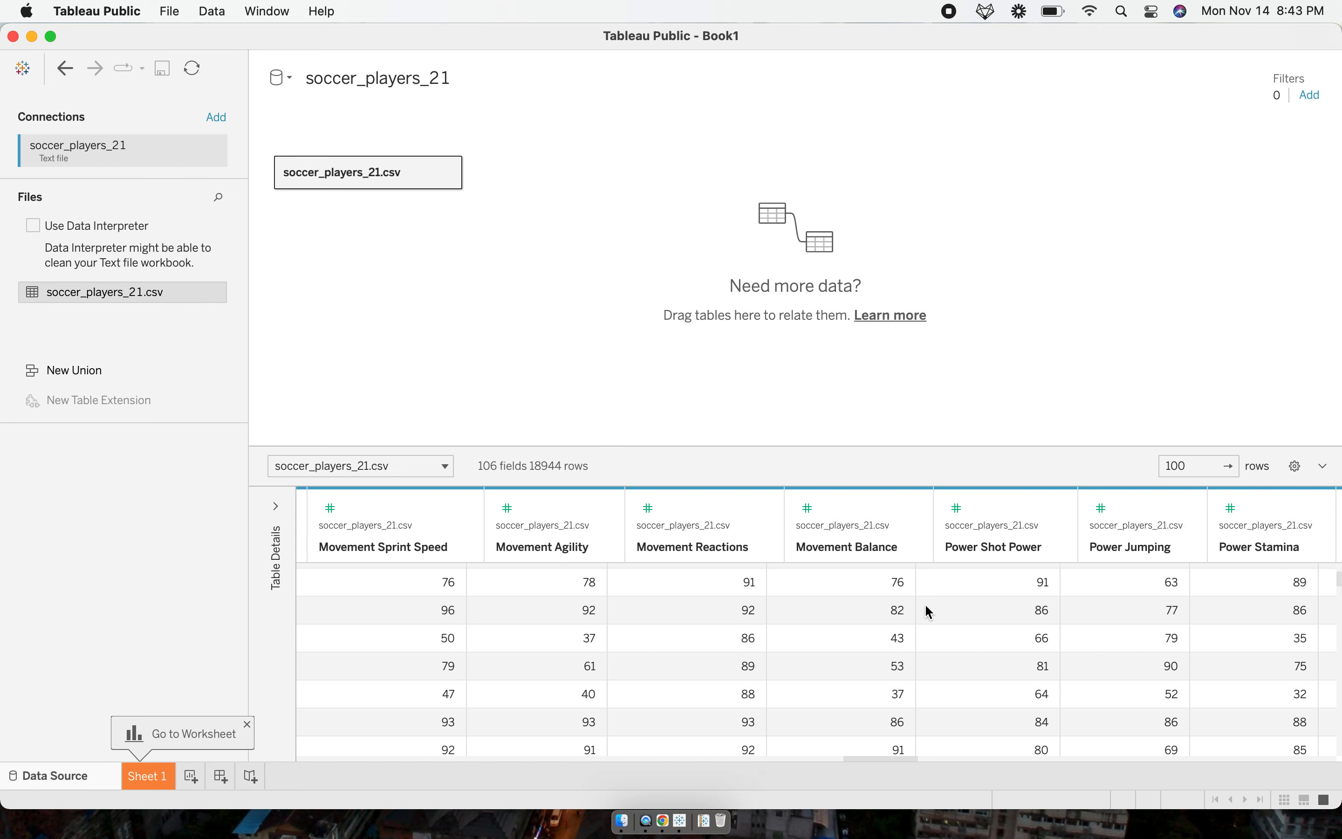
scroll(925, 611, "right", 15)
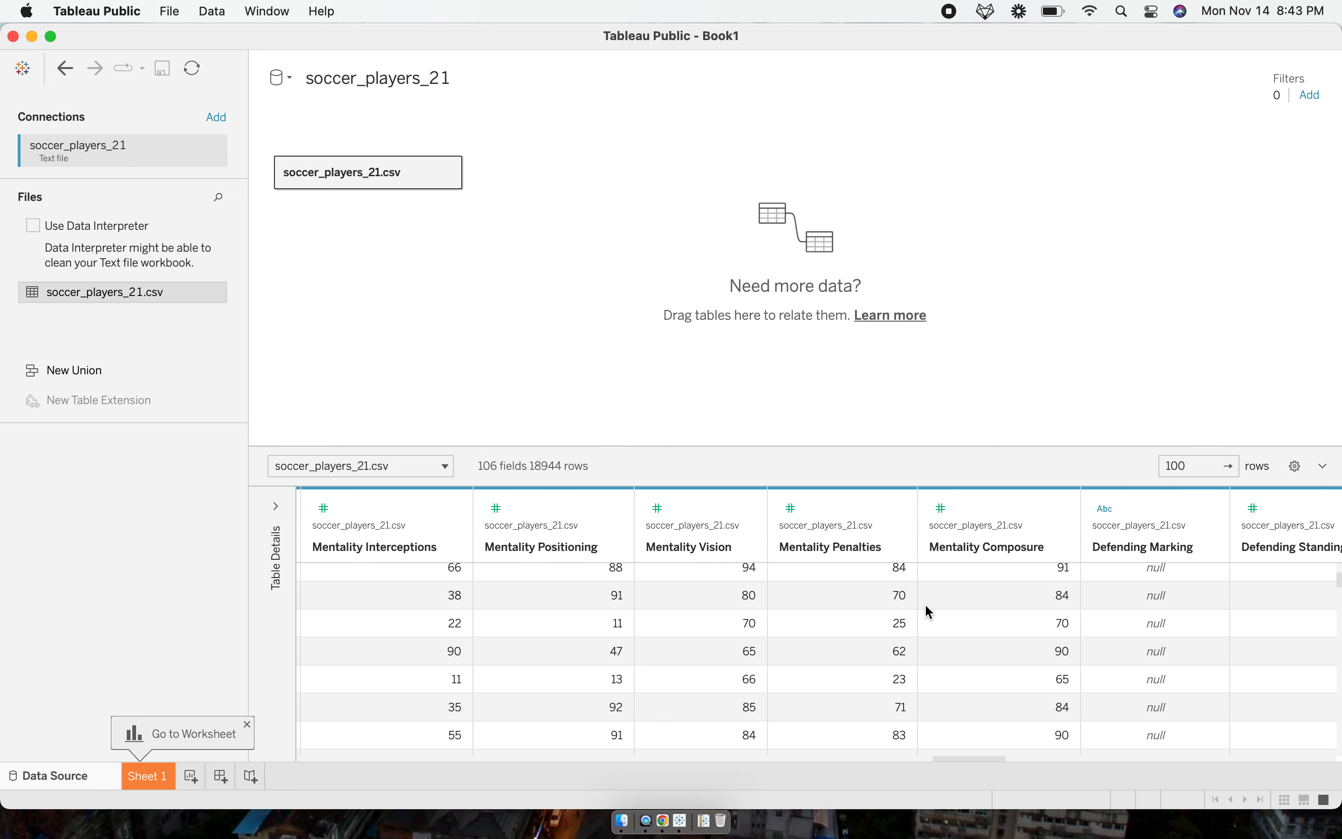
scroll(925, 603, "right", 3)
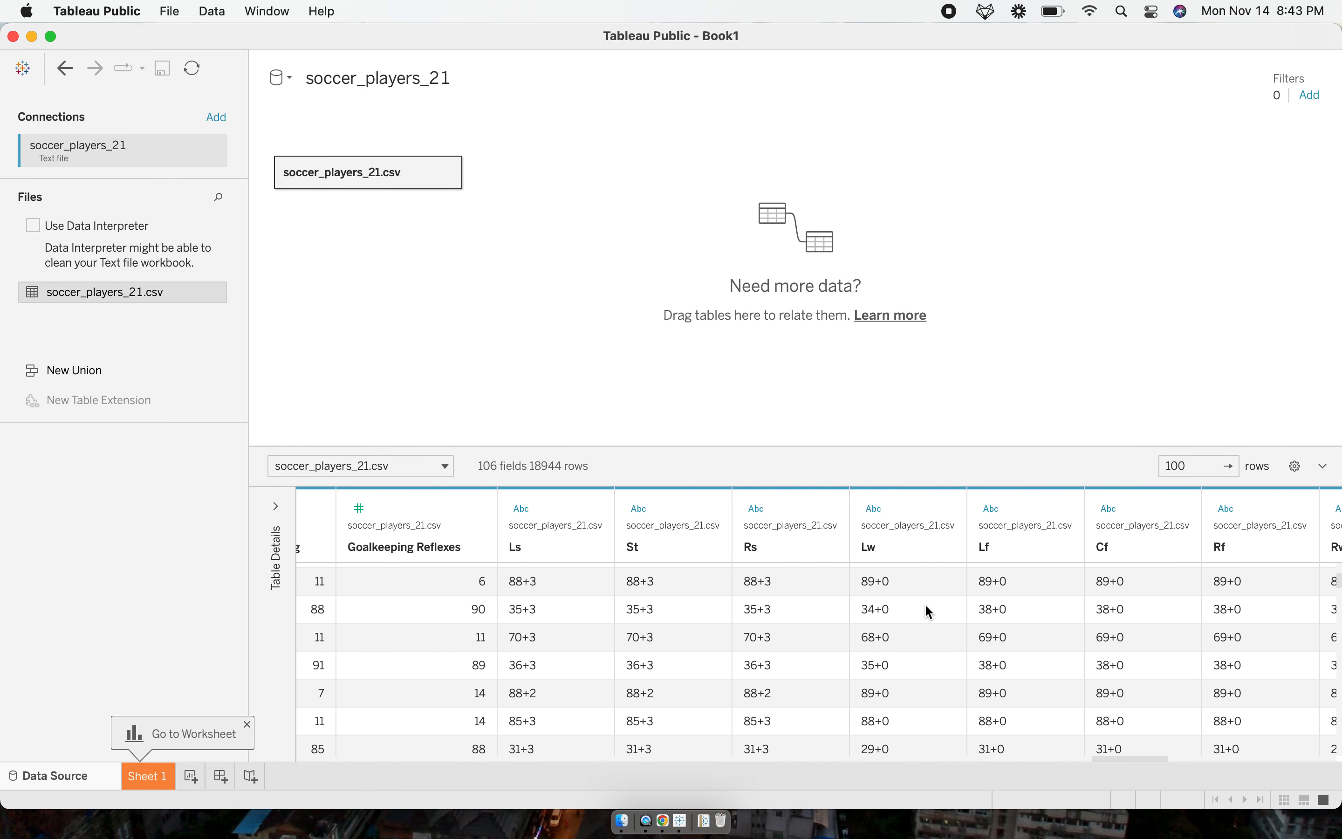
scroll(998, 609, "left", 20)
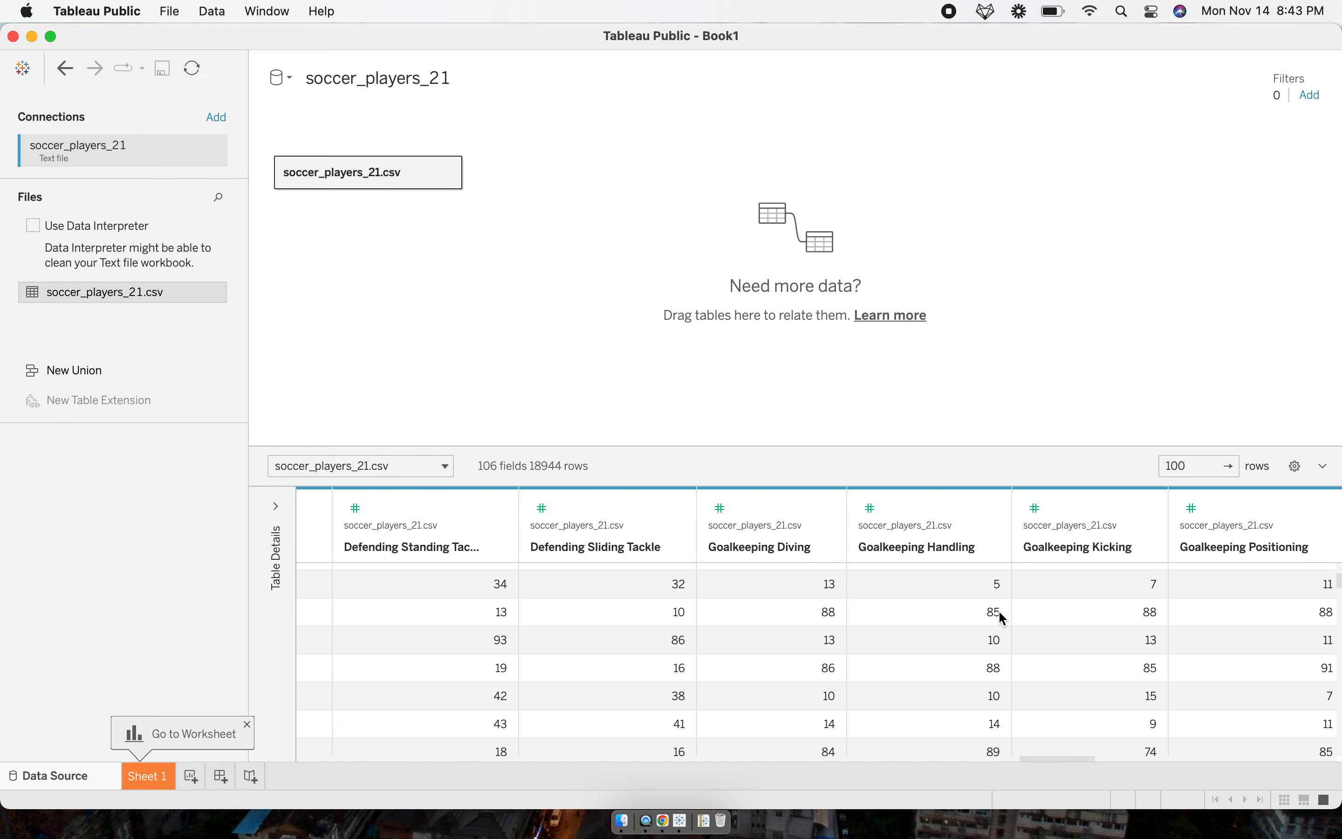
scroll(977, 612, "left", 5)
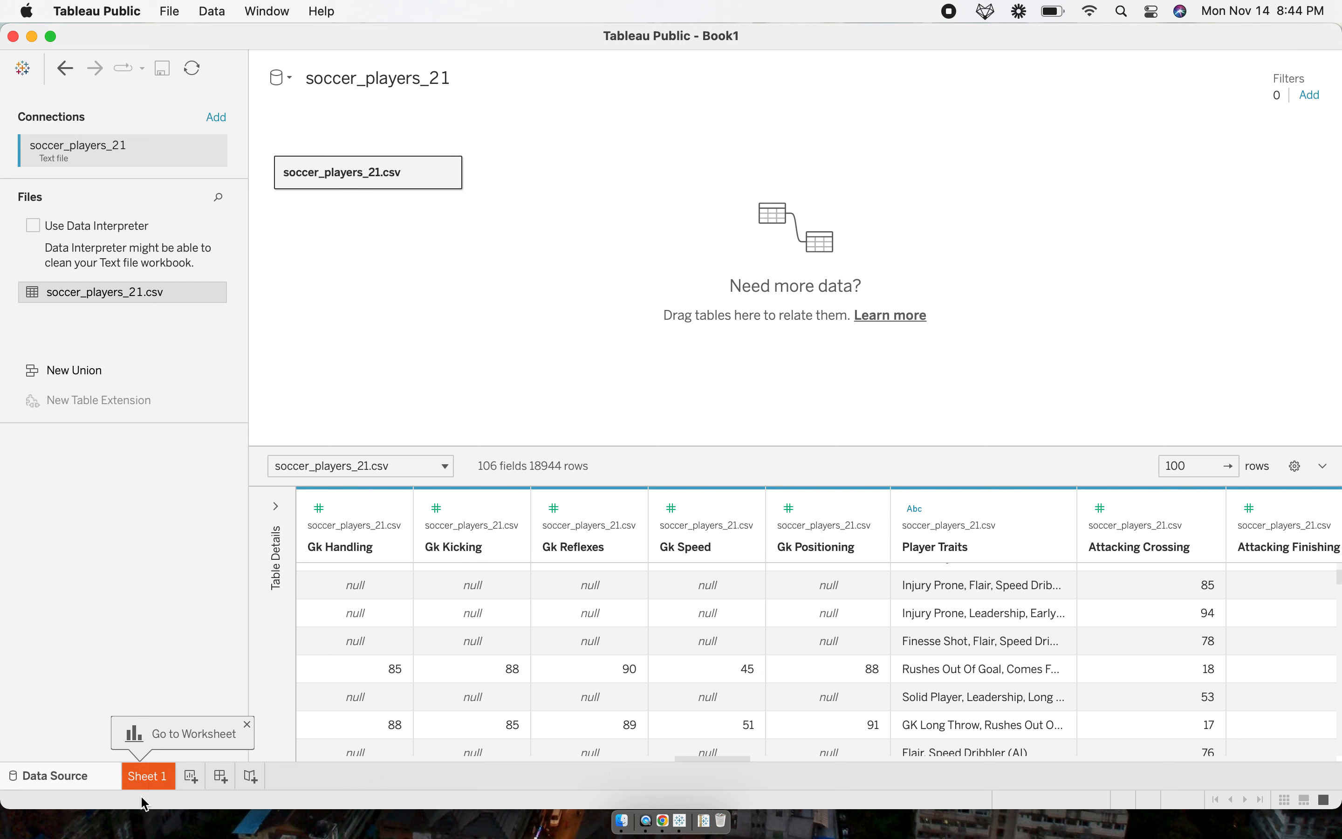
Open the Sheet 1 worksheet, look up the field "short name" in the data fields, and clear the search.
left_click(161, 777)
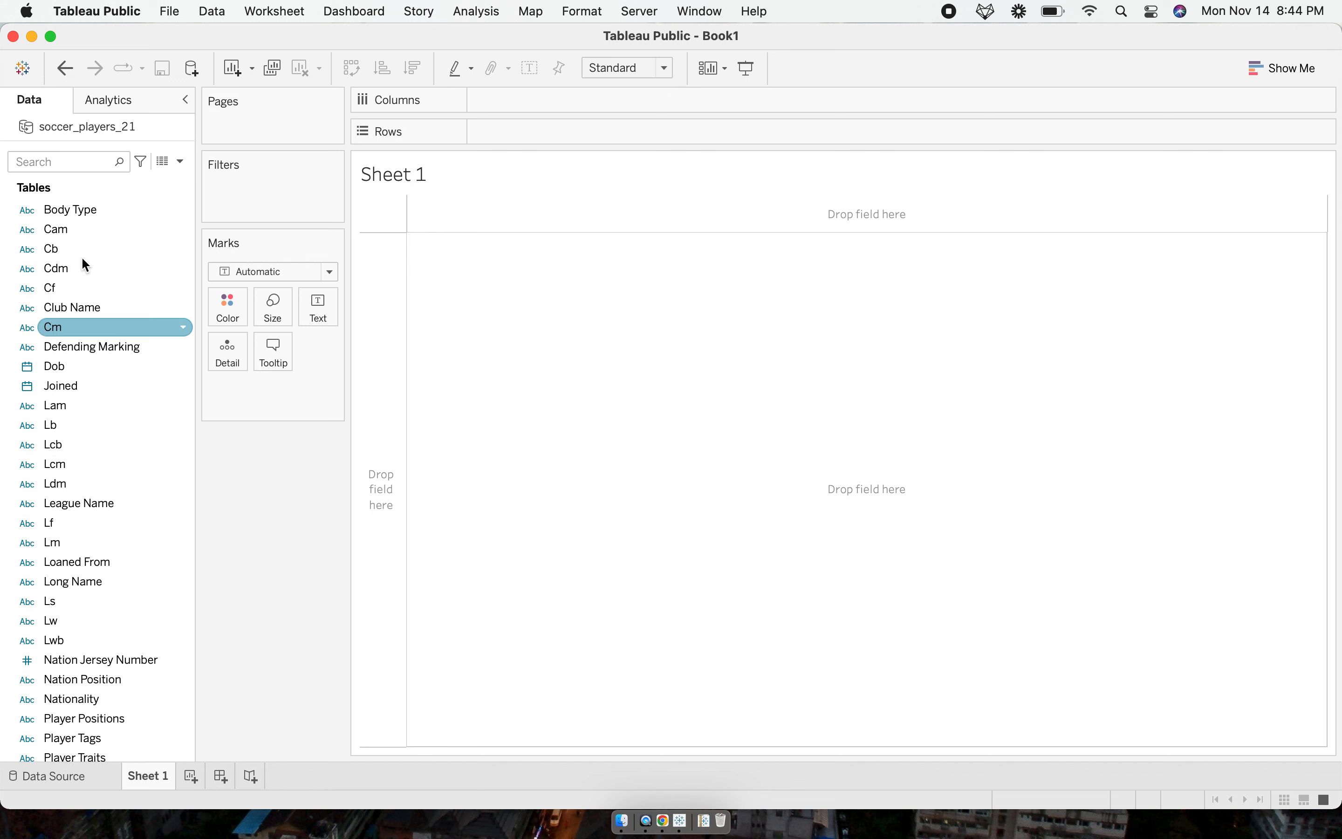
left_click(55, 162)
type("short name")
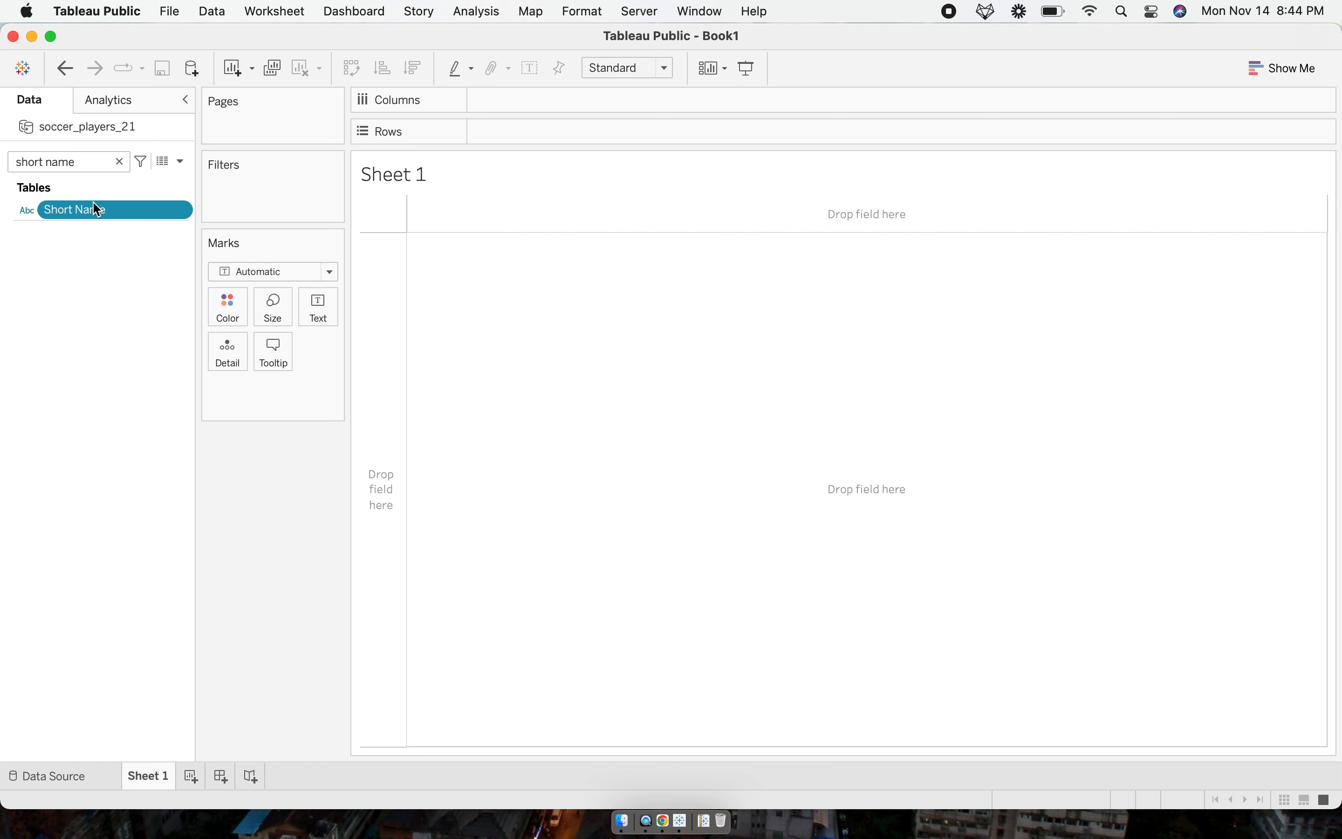
triple_click(82, 165)
key("BackSpace")
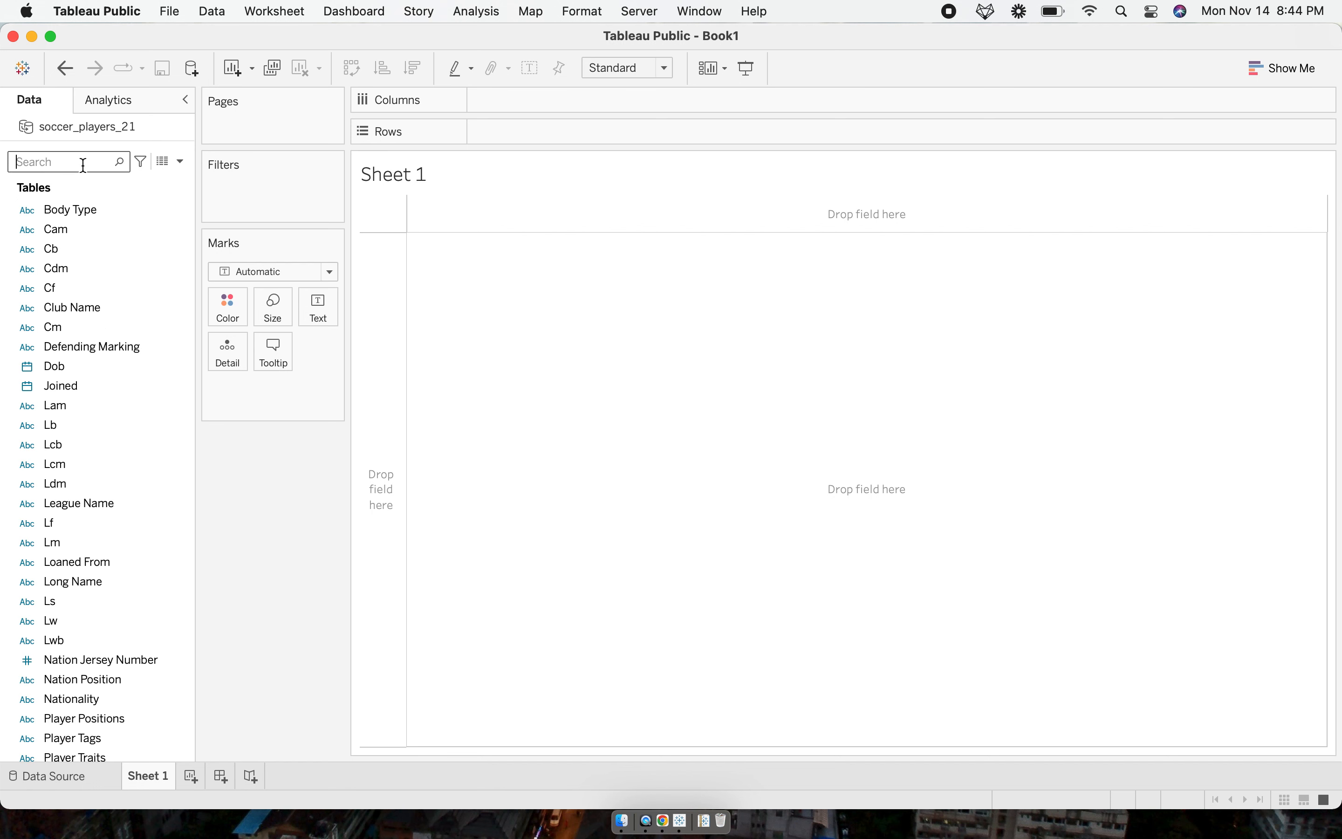
Find the Sofifa Id field by searching for "sofifa" and add it to the marks as Detail with all members.
type("sofifa")
left_click(70, 211)
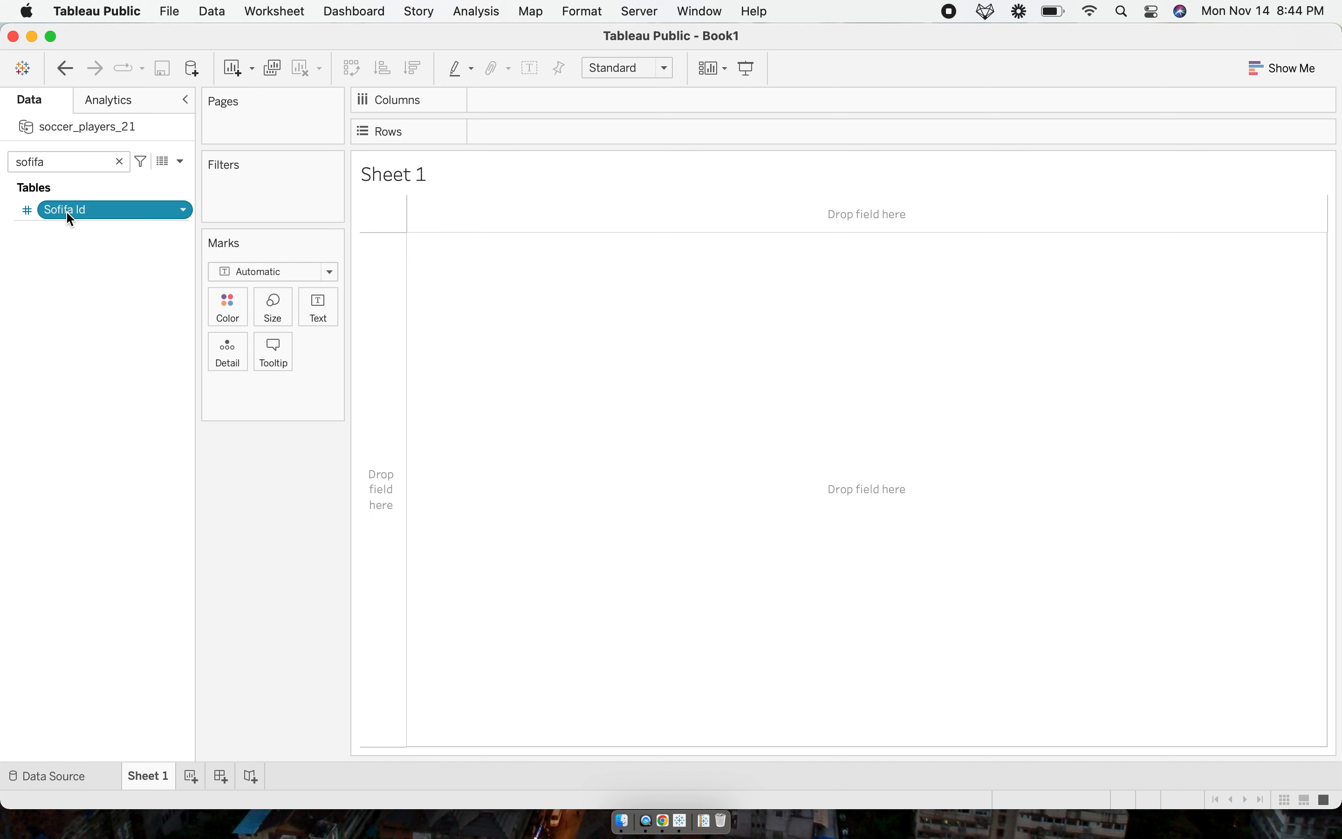
left_click_drag(68, 212, 224, 353)
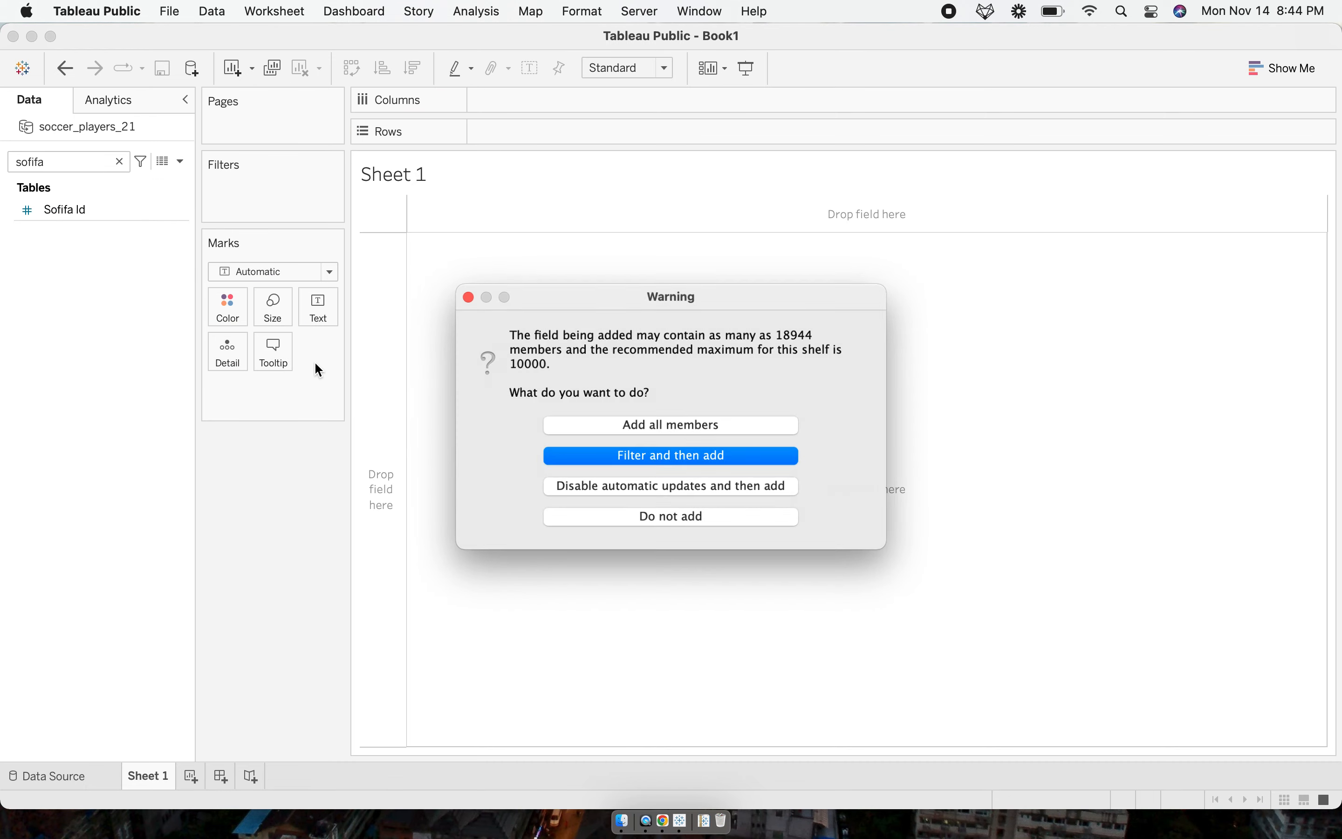
left_click(591, 426)
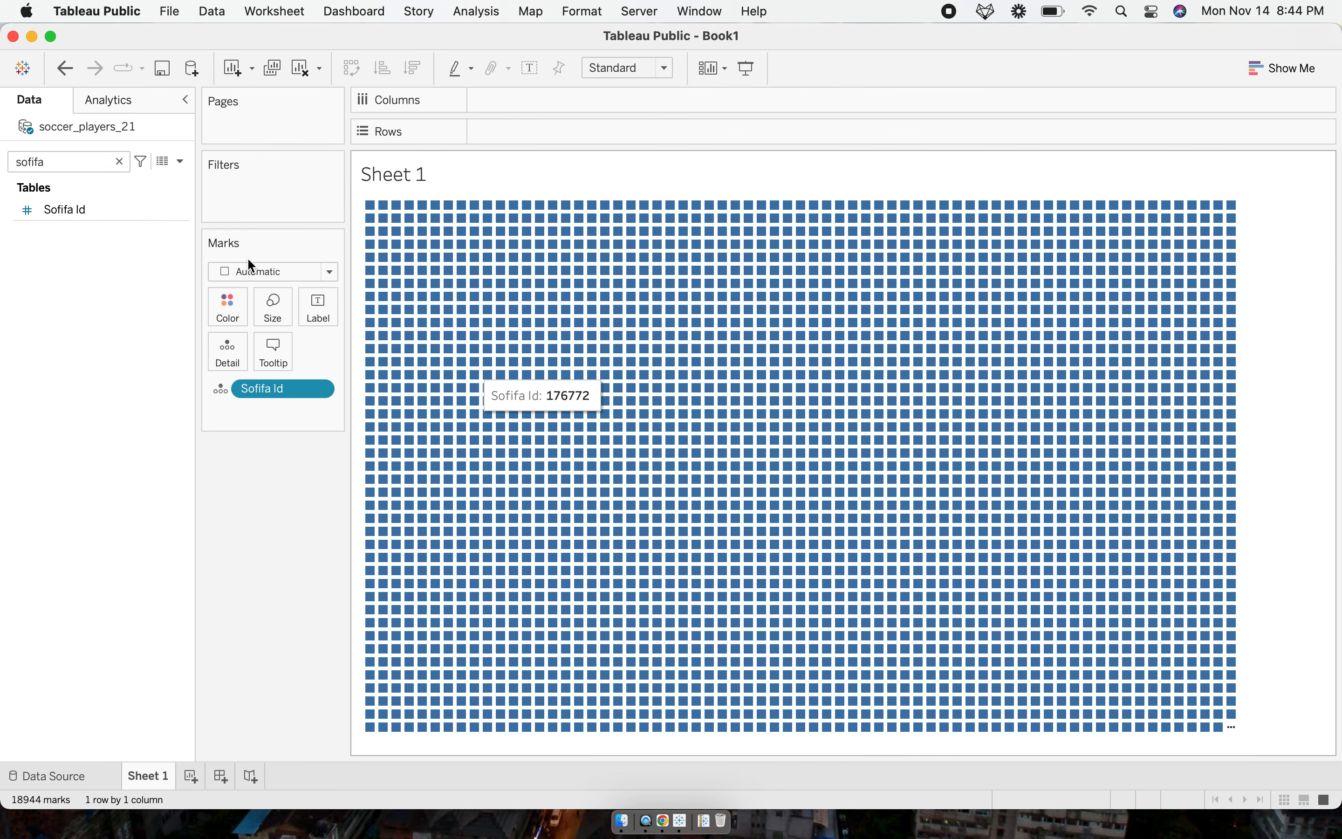
Find the Attacking Finishing field by searching for "attacking finishing" and place it on Rows.
key("BackSpace")
type("att")
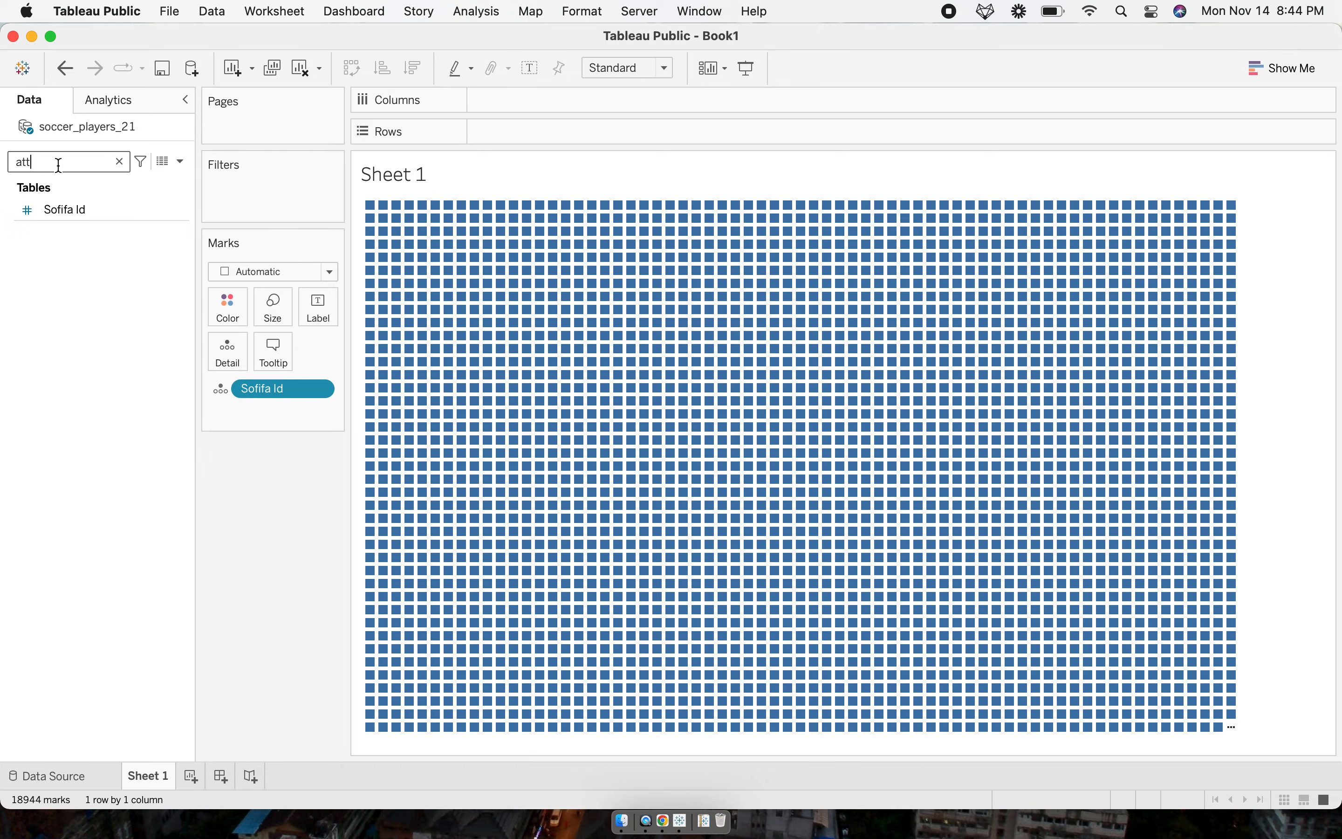
type("acking finishing")
left_click(111, 224)
left_click_drag(113, 230, 565, 125)
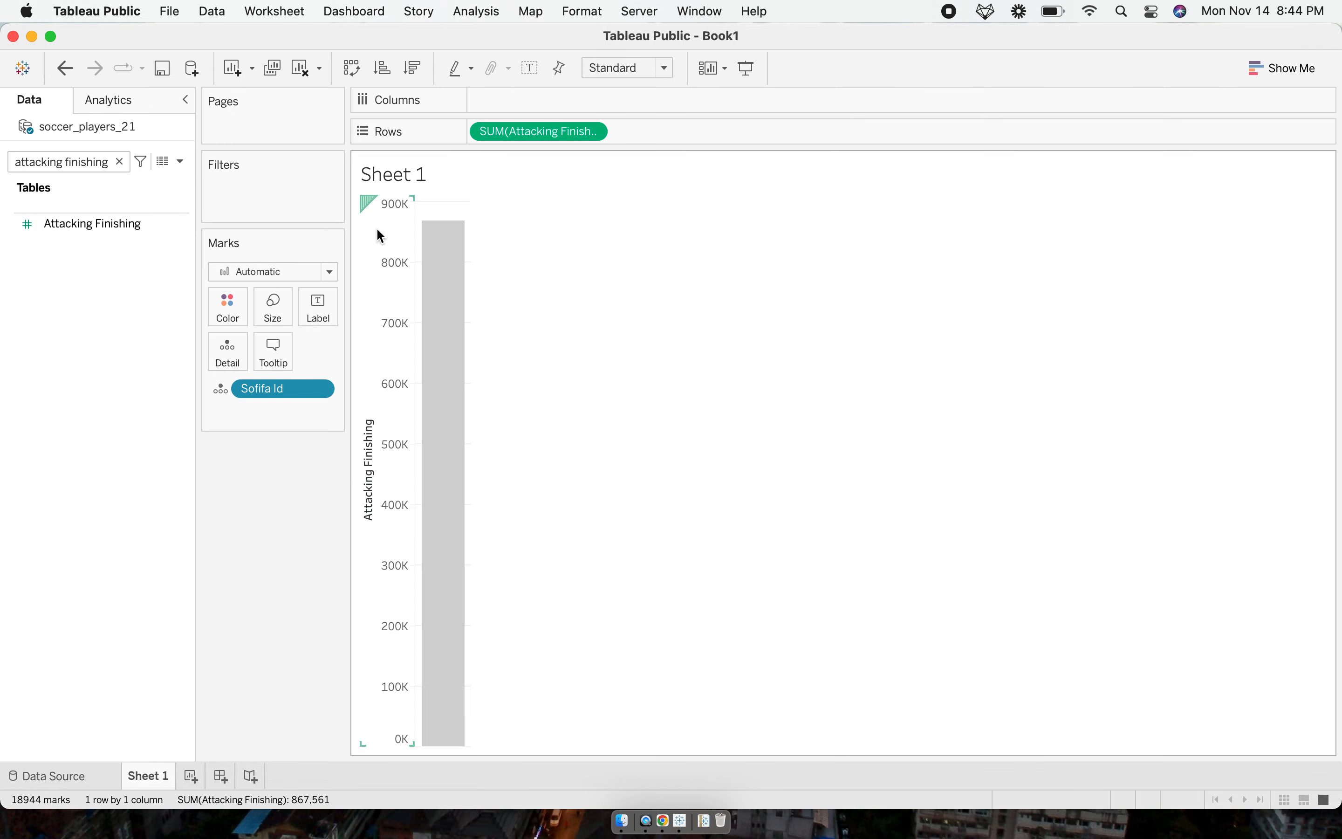
Find the Dribbling field by searching for "dribbling", place it on Columns, and fit the chart to Entire View.
triple_click(79, 161)
key("BackSpace")
type("dribbling")
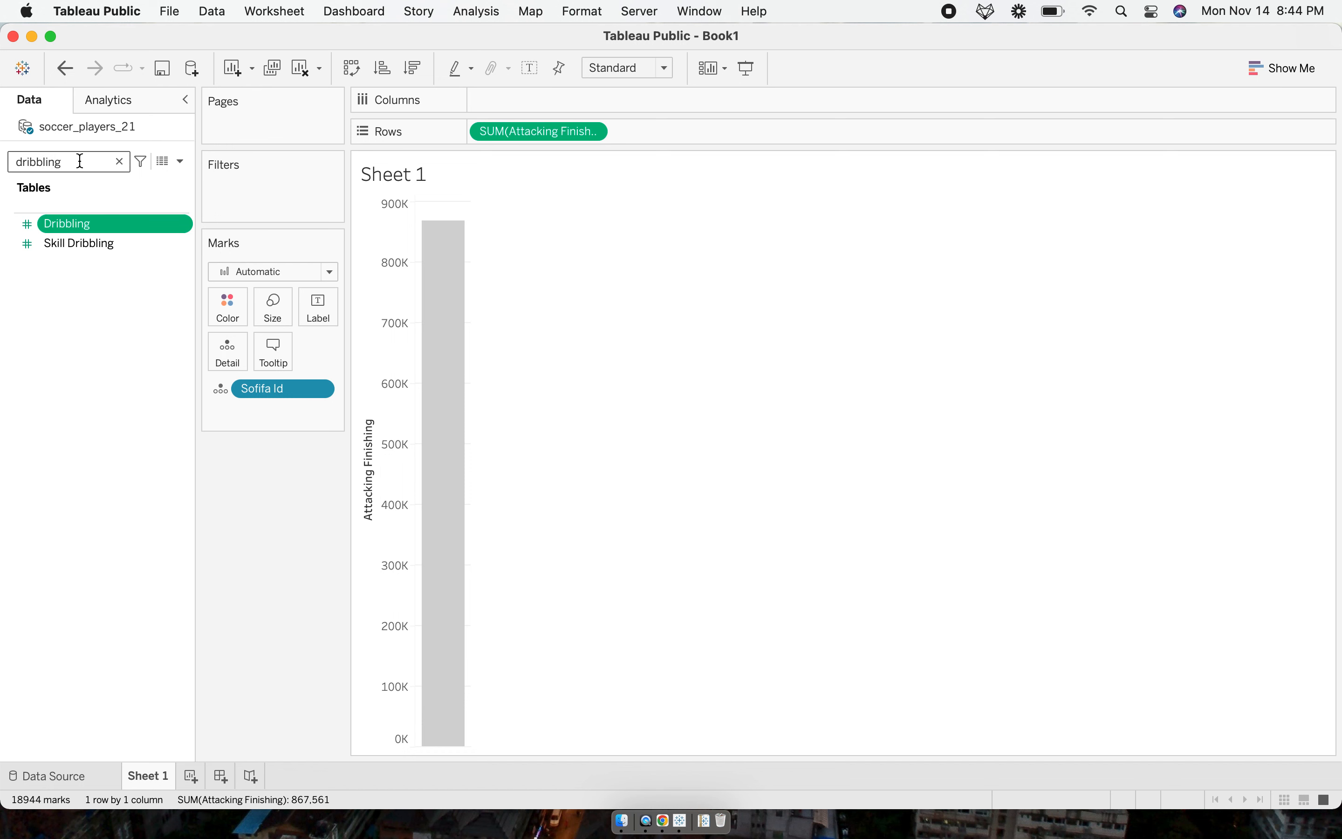
left_click_drag(70, 223, 574, 97)
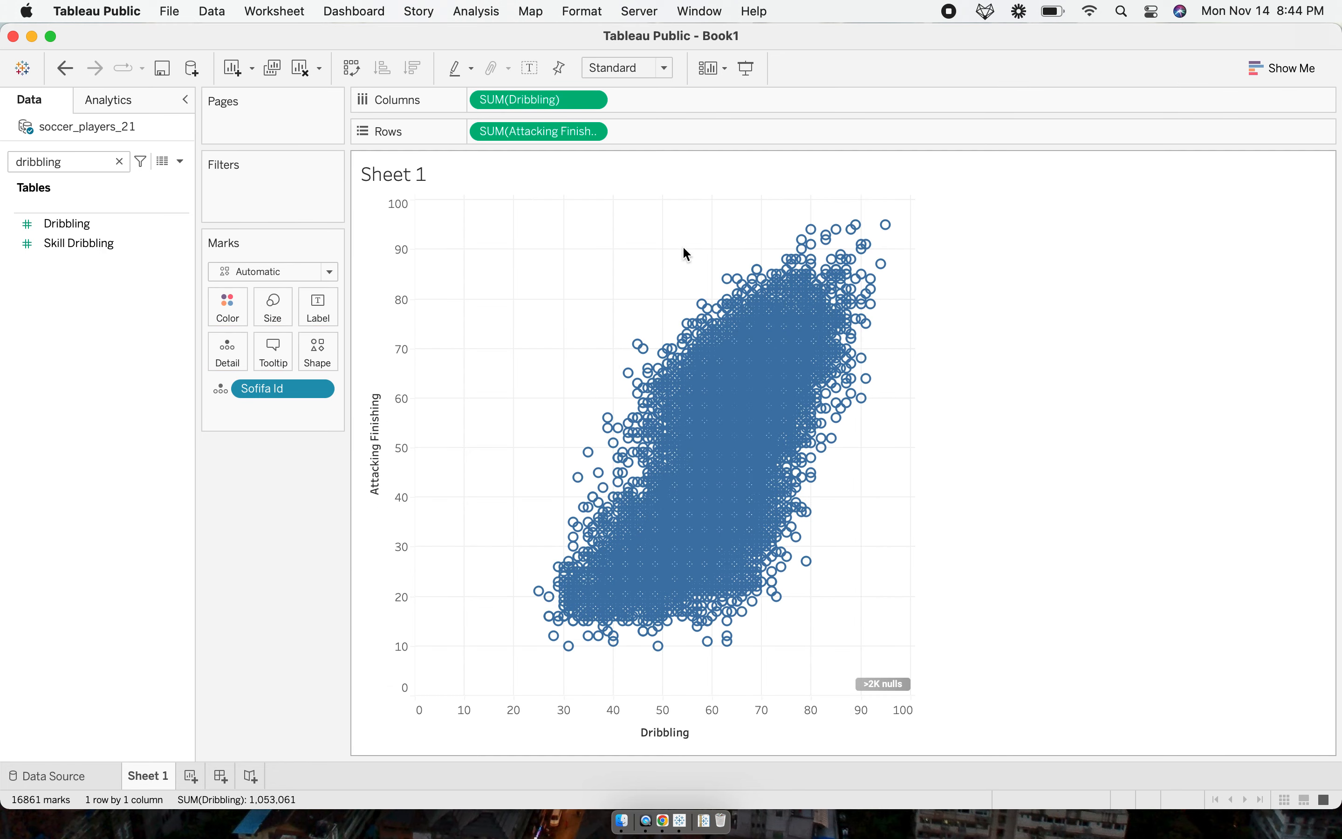
left_click(616, 65)
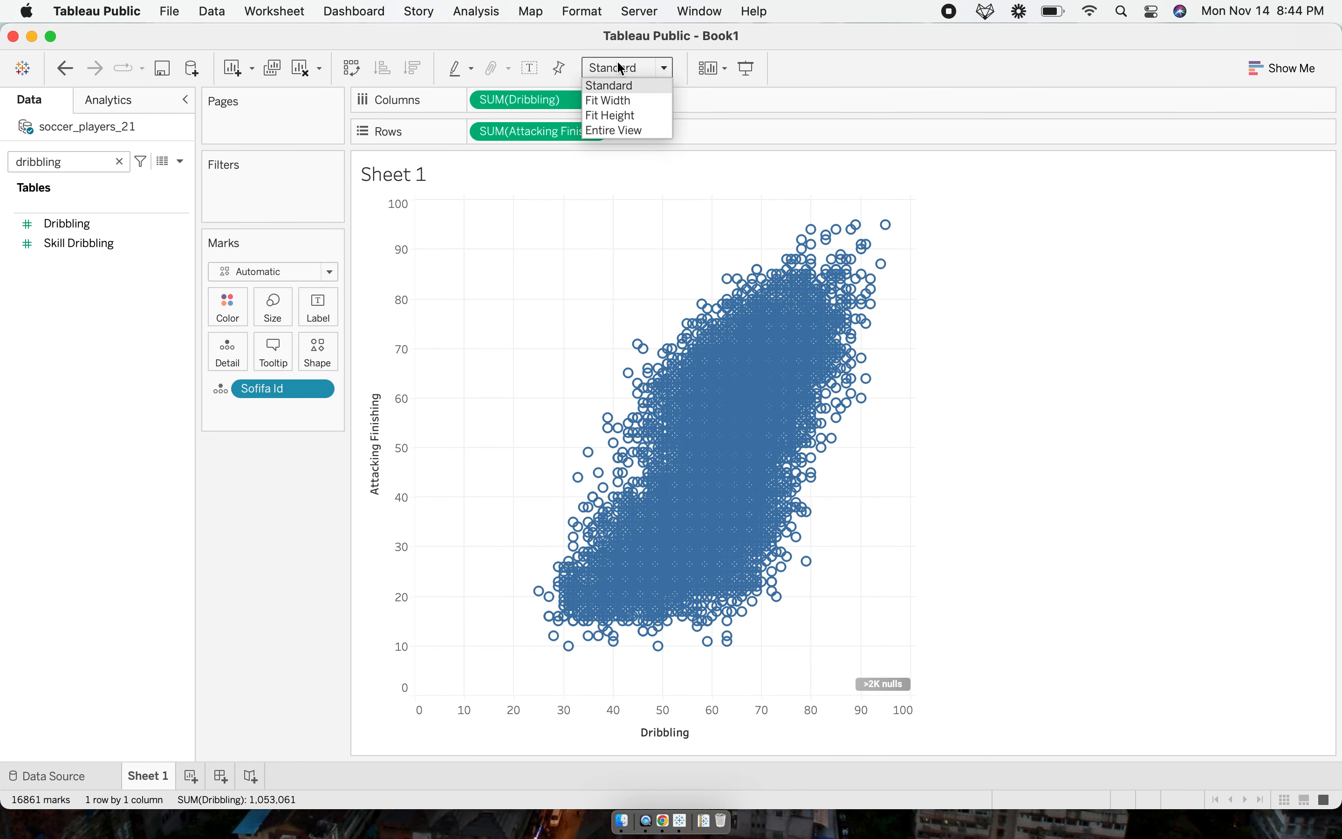
left_click(637, 129)
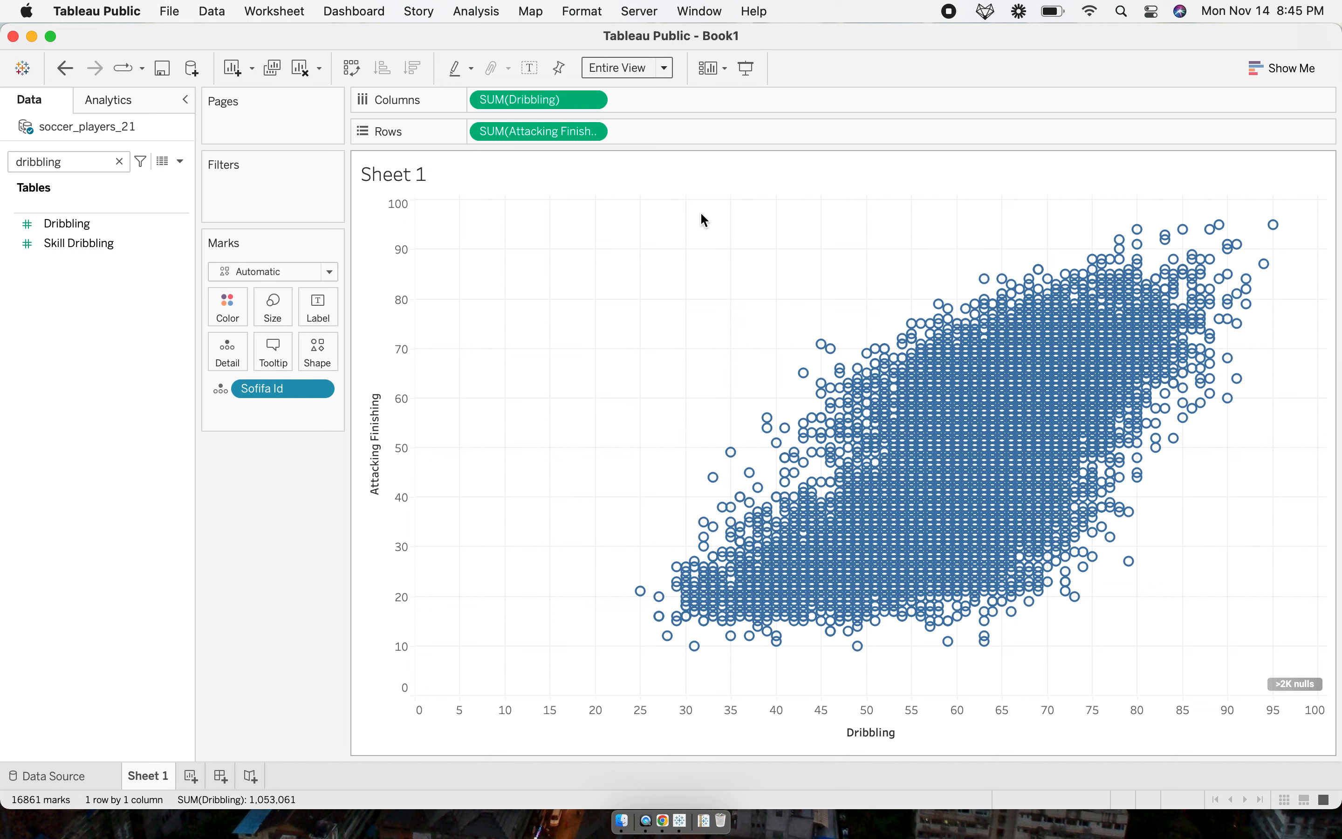
Search the fields for "age" and filter the sheet on all values of Age with a maximum of 22.
left_click(119, 162)
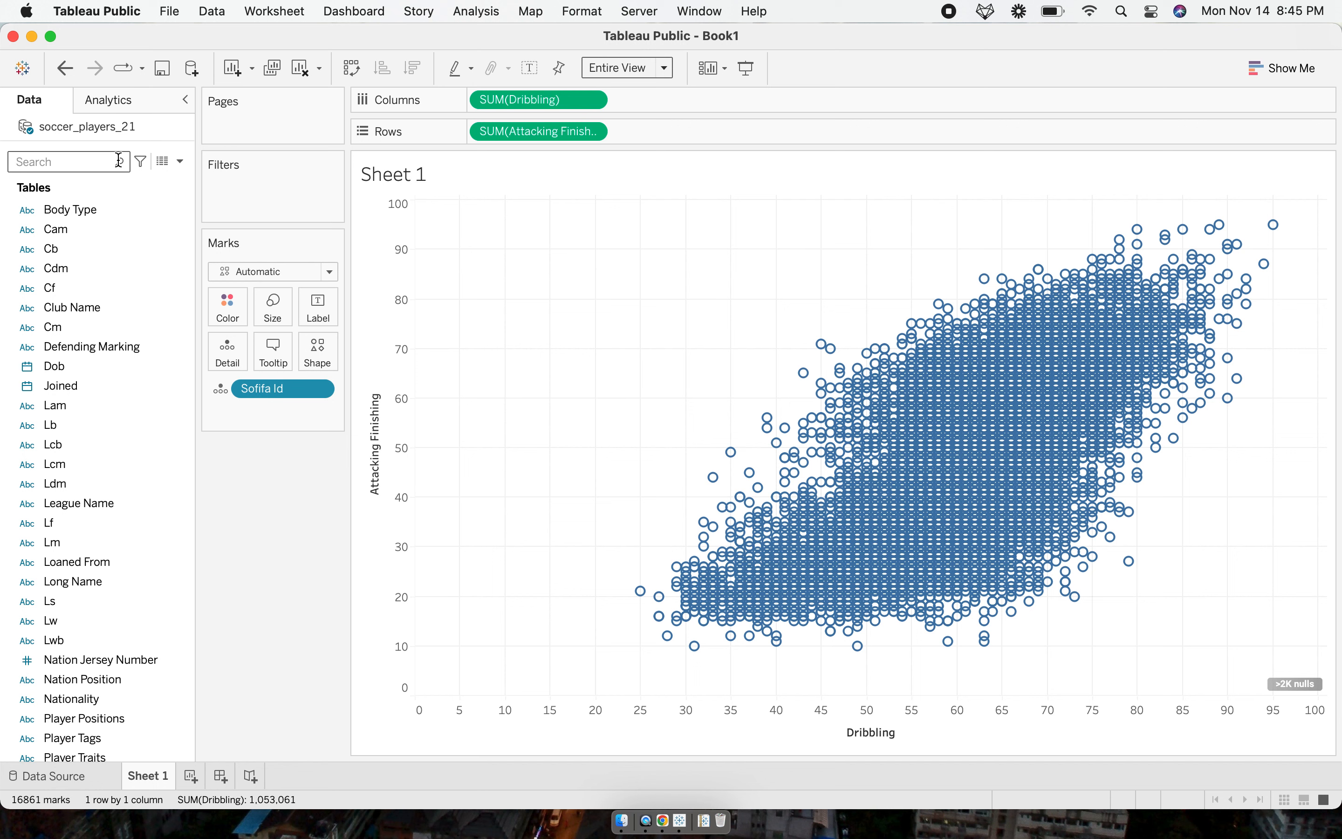
type("age")
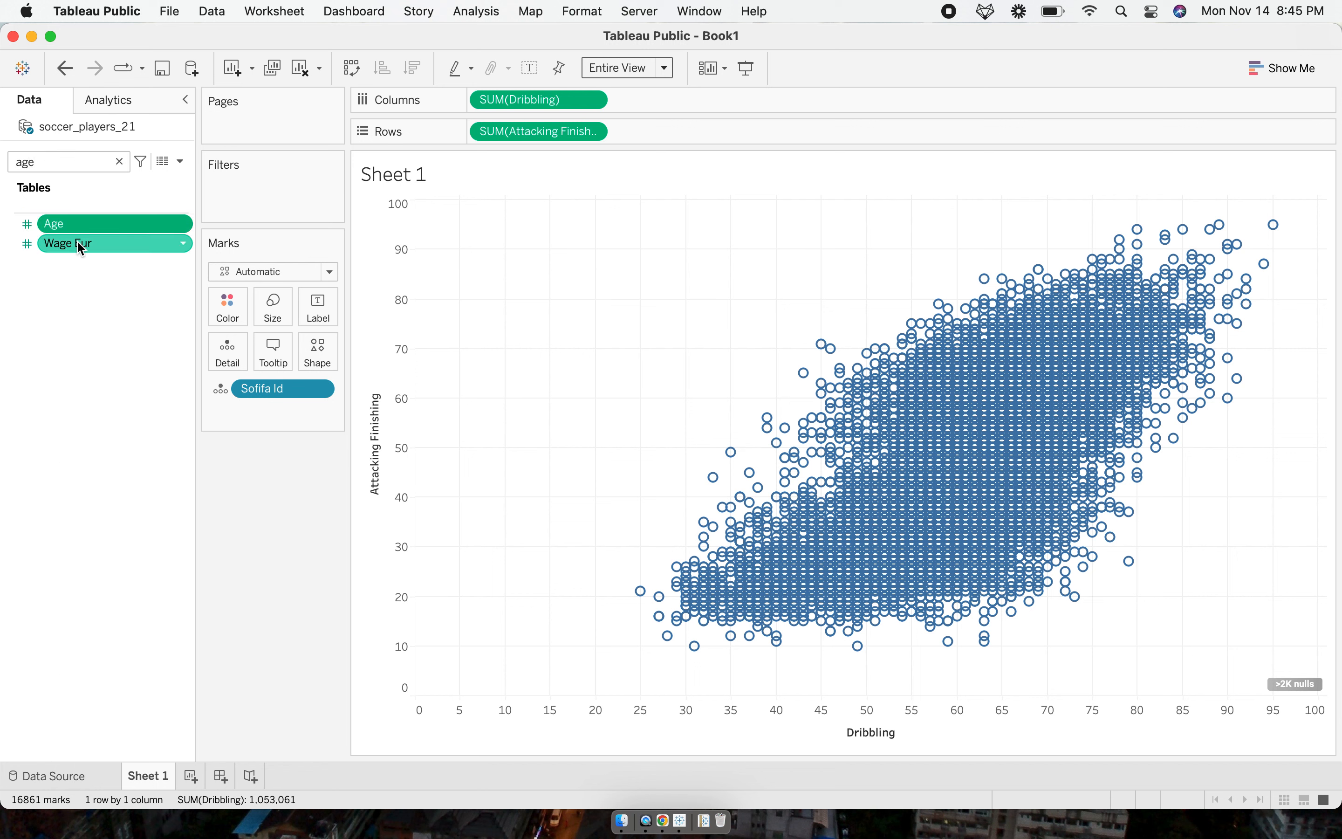
left_click_drag(72, 228, 260, 179)
left_click(581, 303)
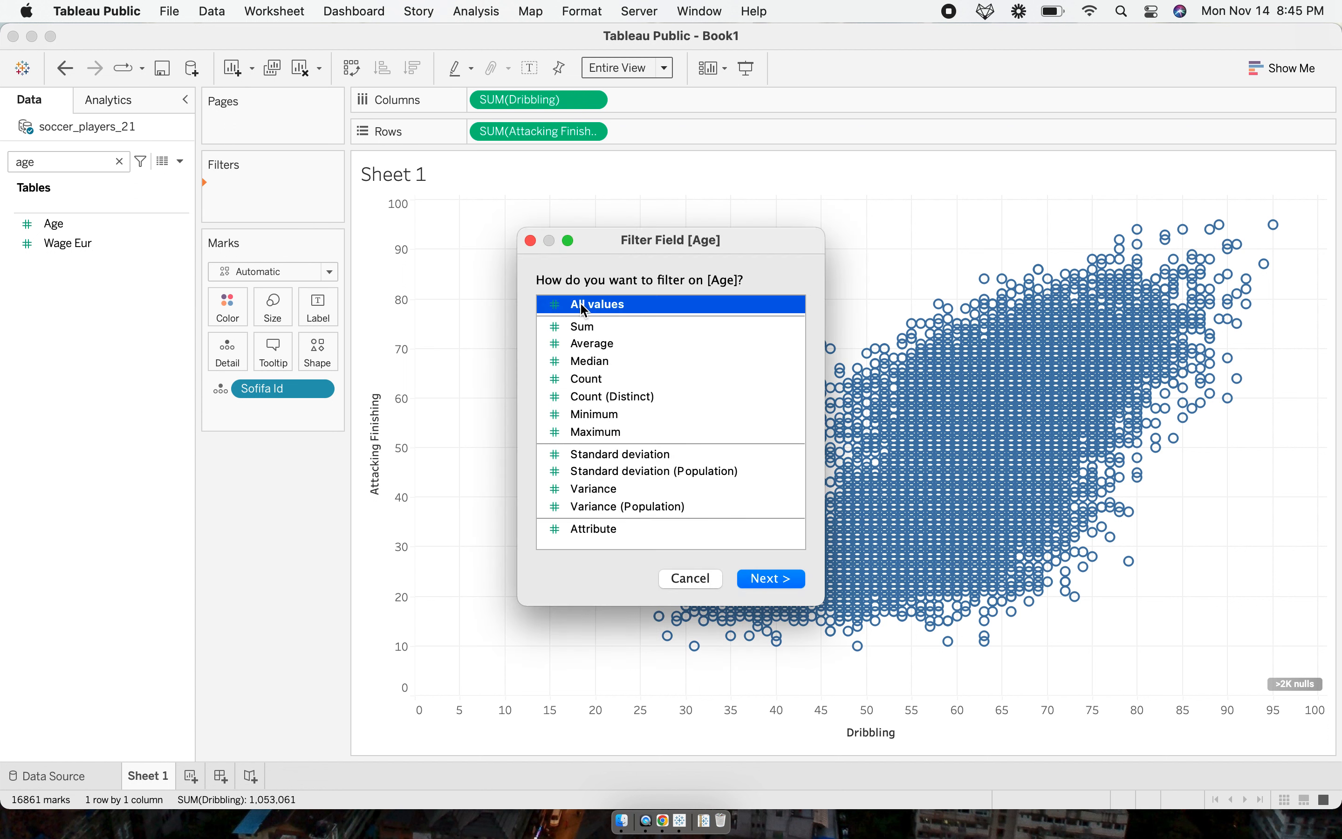
left_click(771, 579)
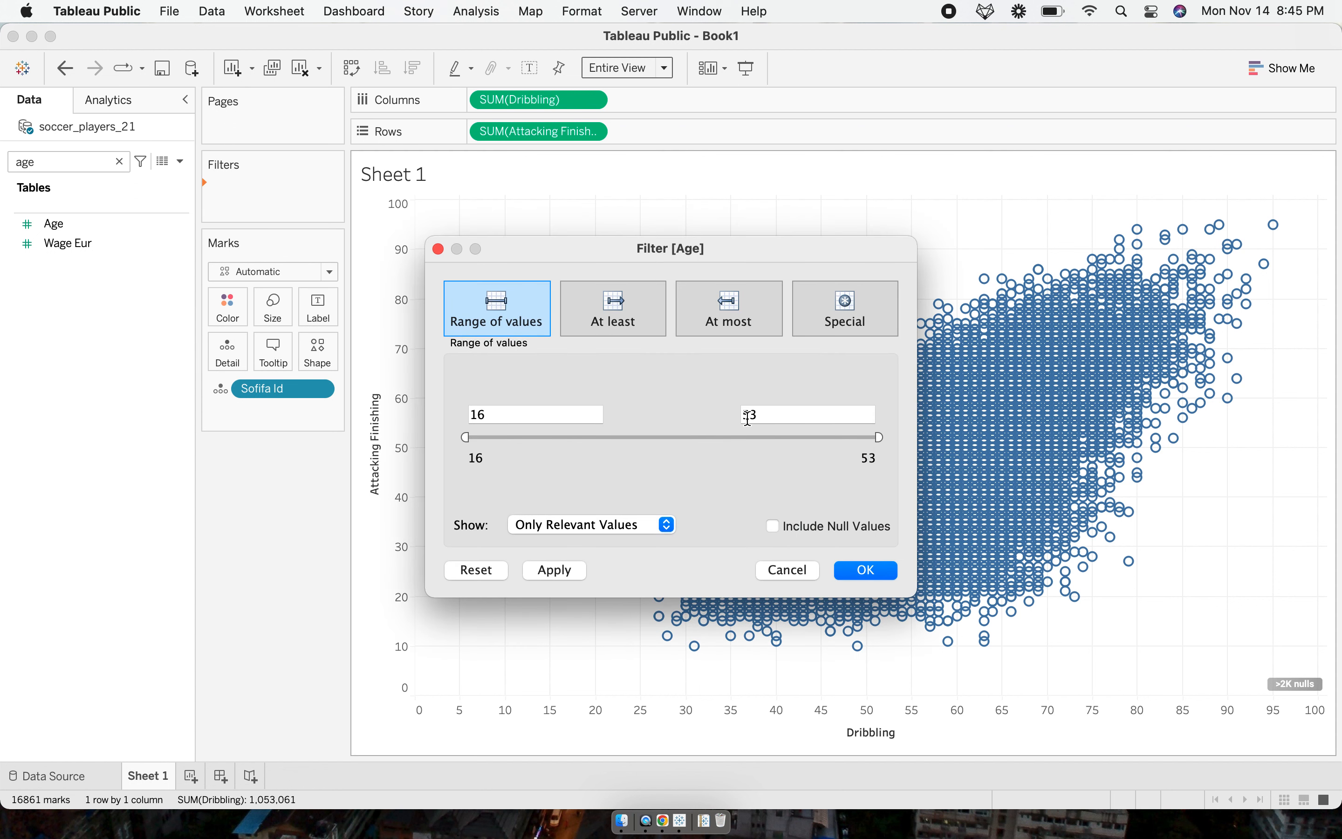
double_click(799, 410)
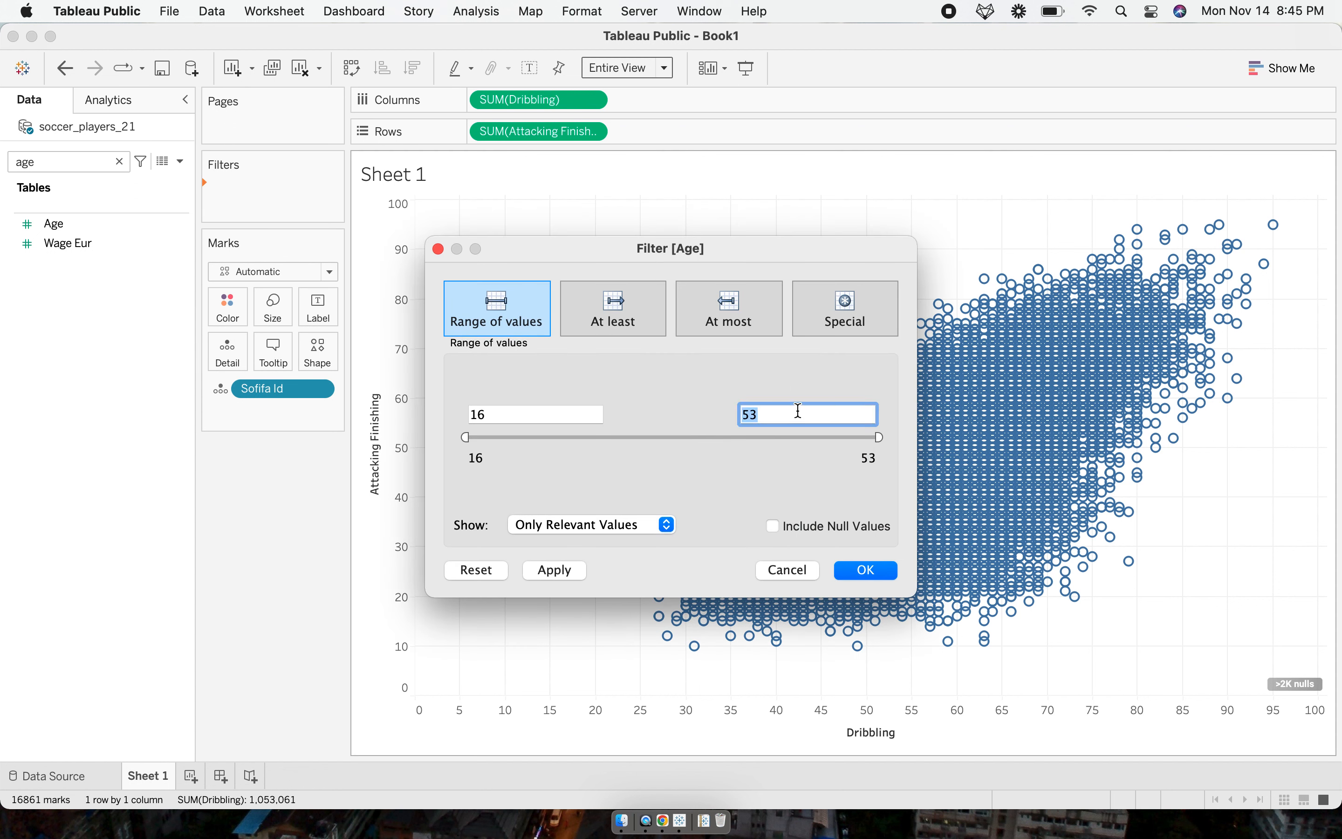
type("22")
key("Return")
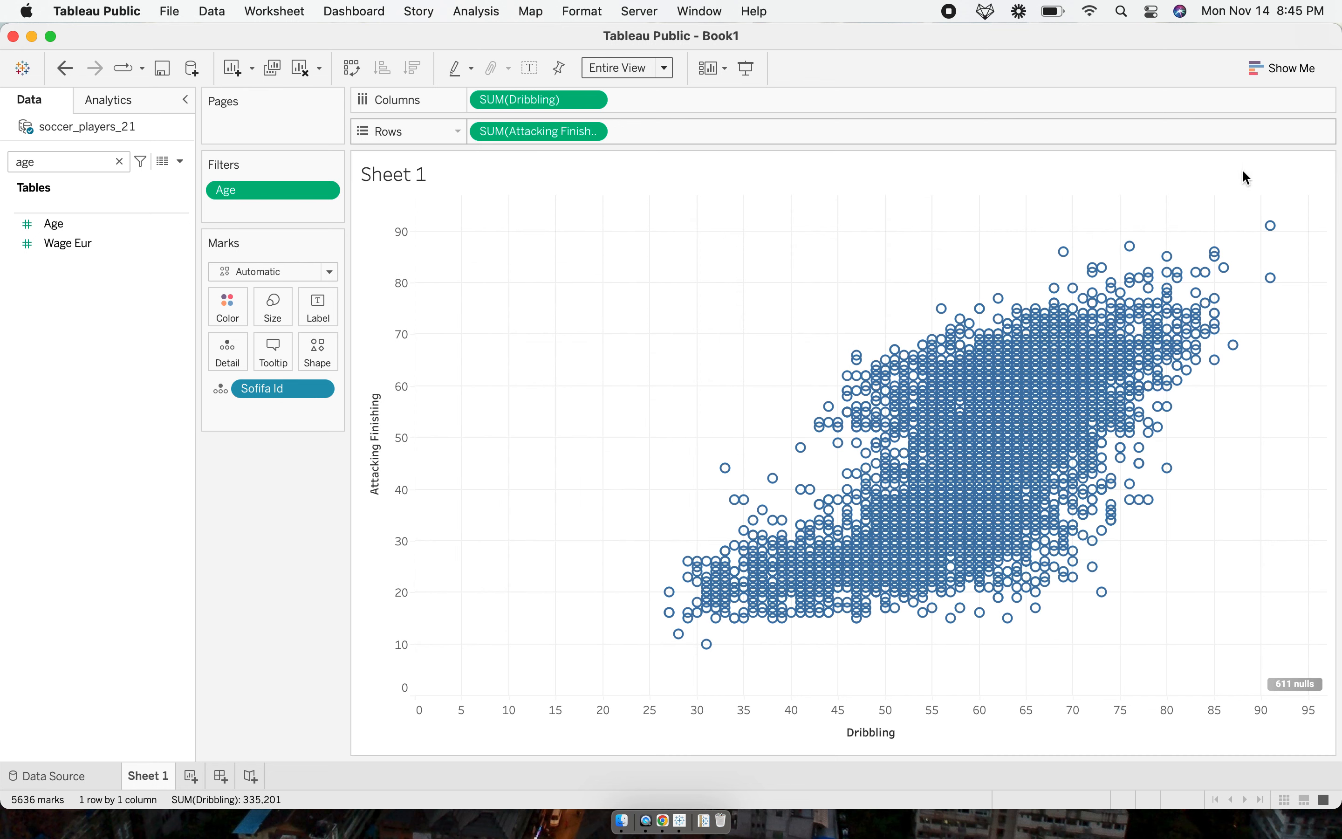
Search the fields for "position" and start a filter on Team Position.
double_click(61, 162)
key("BackSpace")
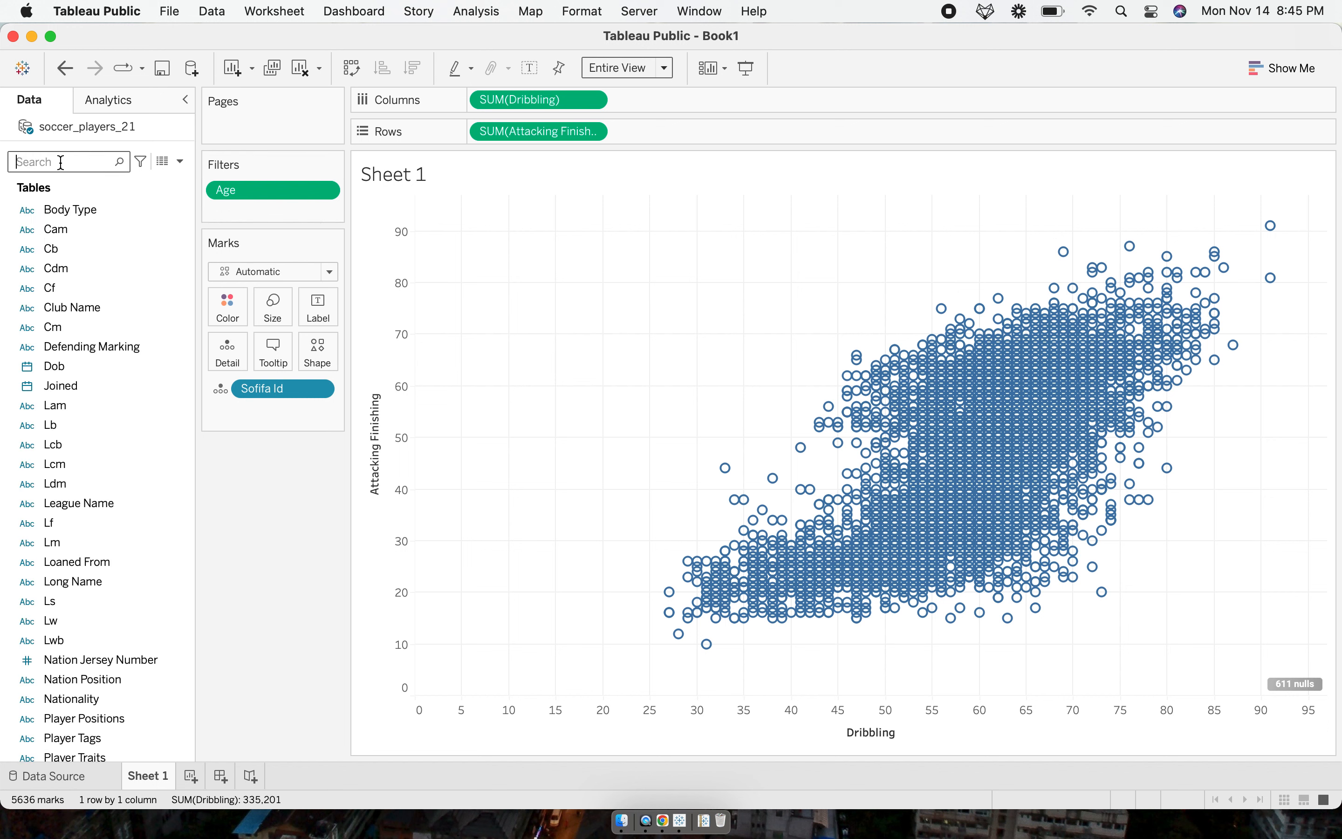
type("position")
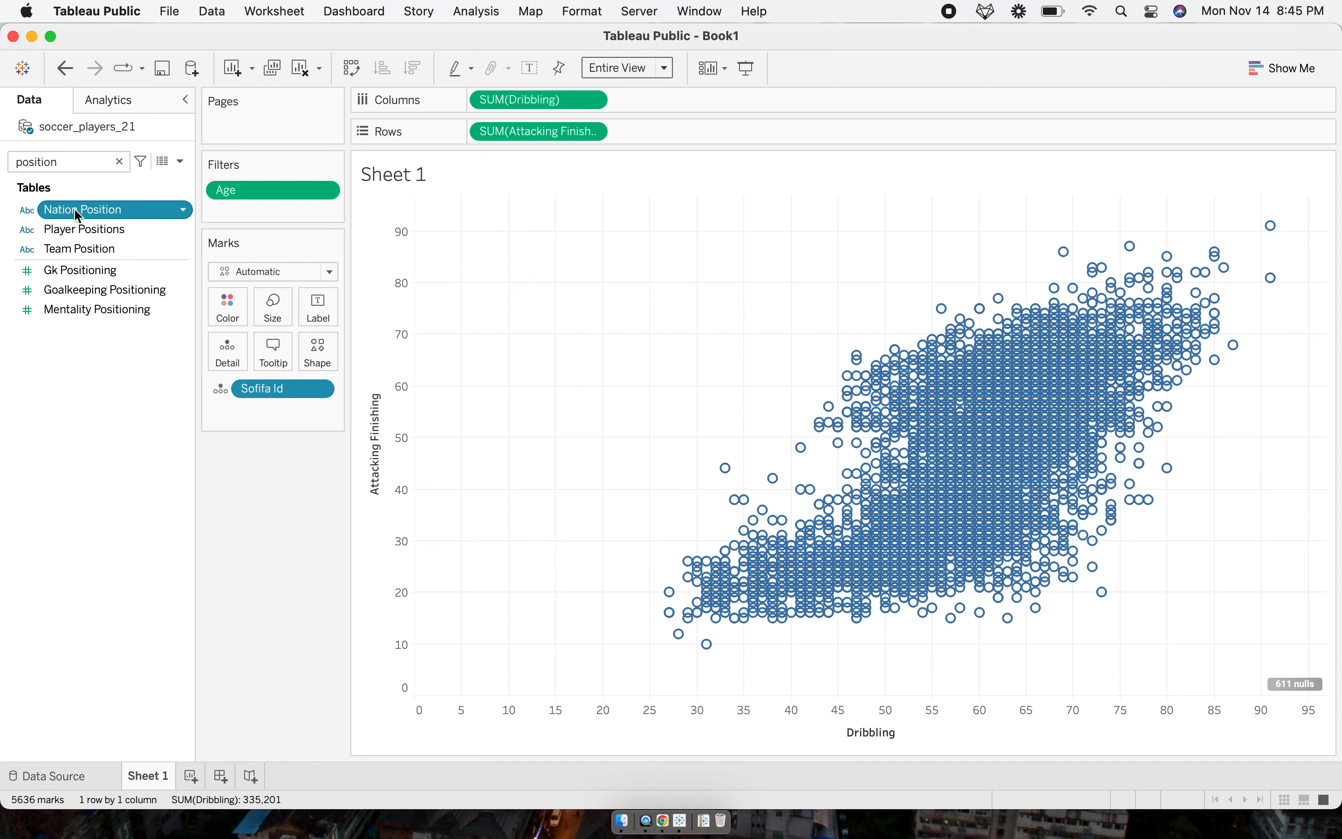
double_click(56, 165)
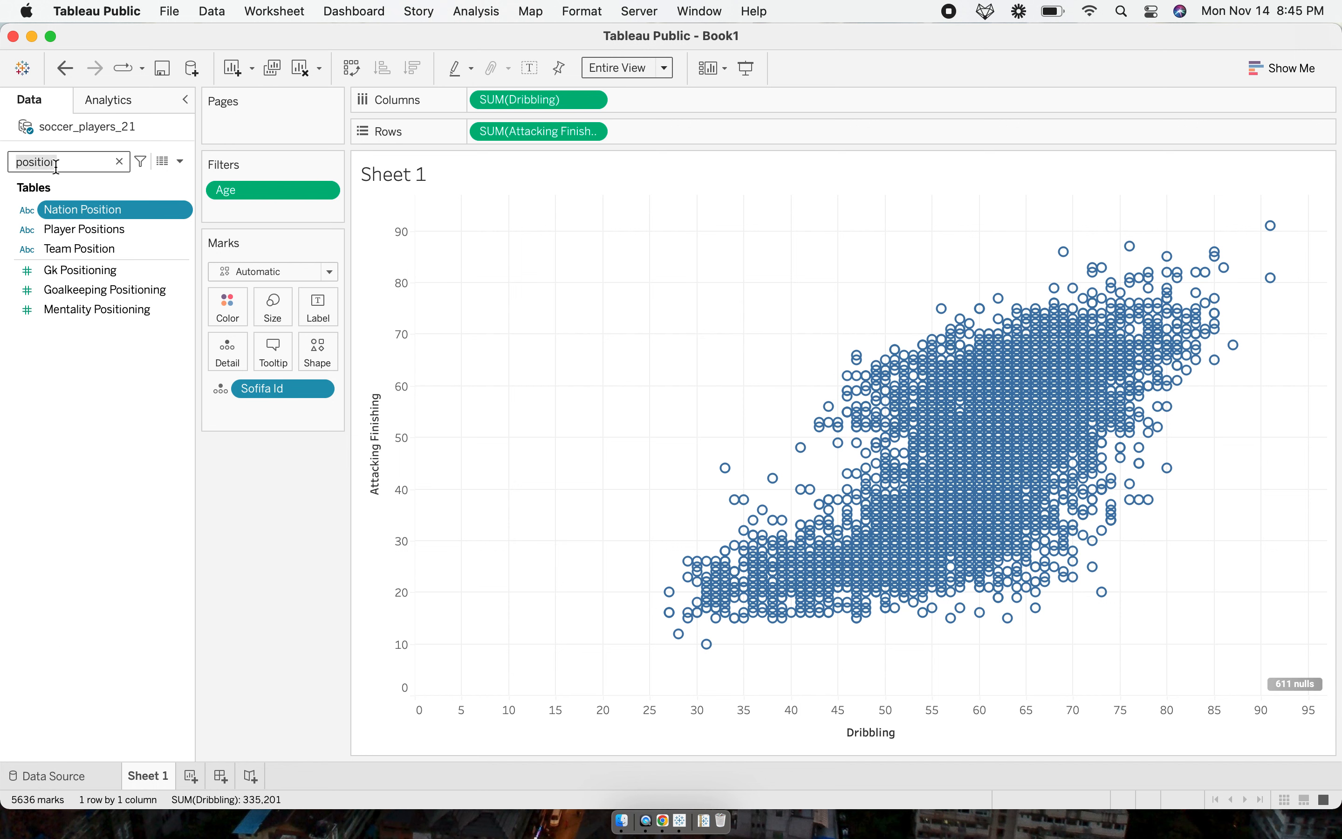
left_click_drag(63, 249, 231, 220)
scroll(578, 343, "down", 5)
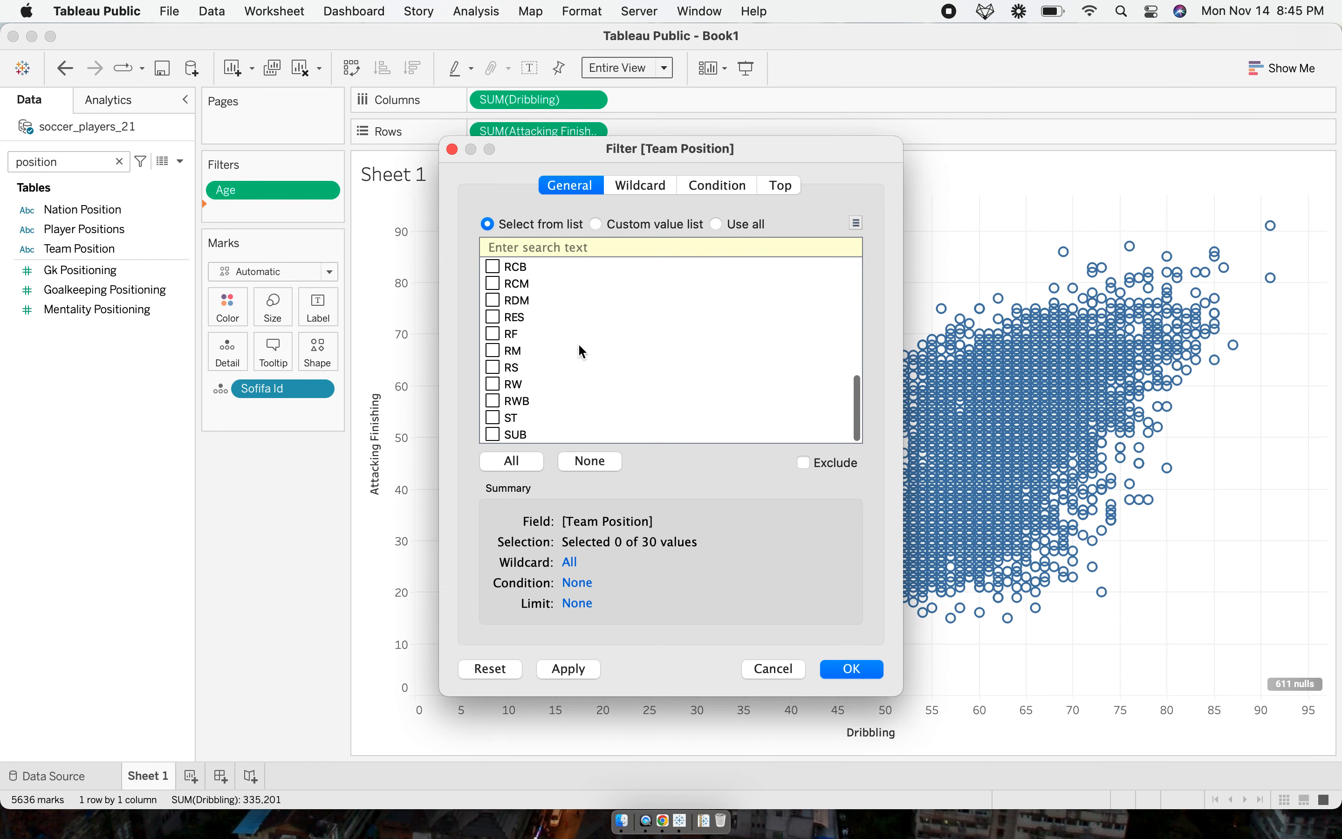
Switch to the workshop page in the browser and check which attacking positions the sub criteria list, then return to Tableau Public.
key("ctrl+Right")
scroll(732, 579, "down", 10)
scroll(732, 580, "up", 3)
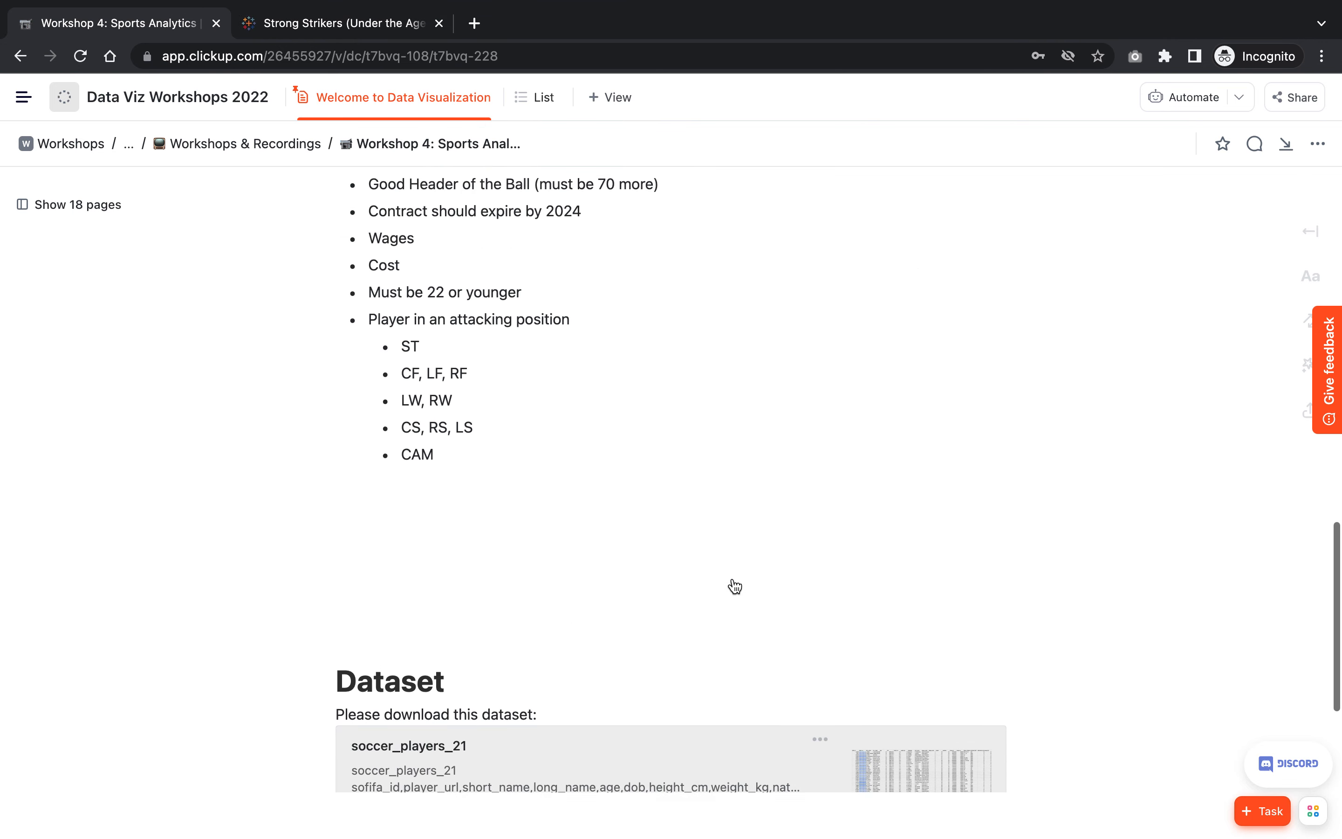
scroll(735, 586, "up", 4)
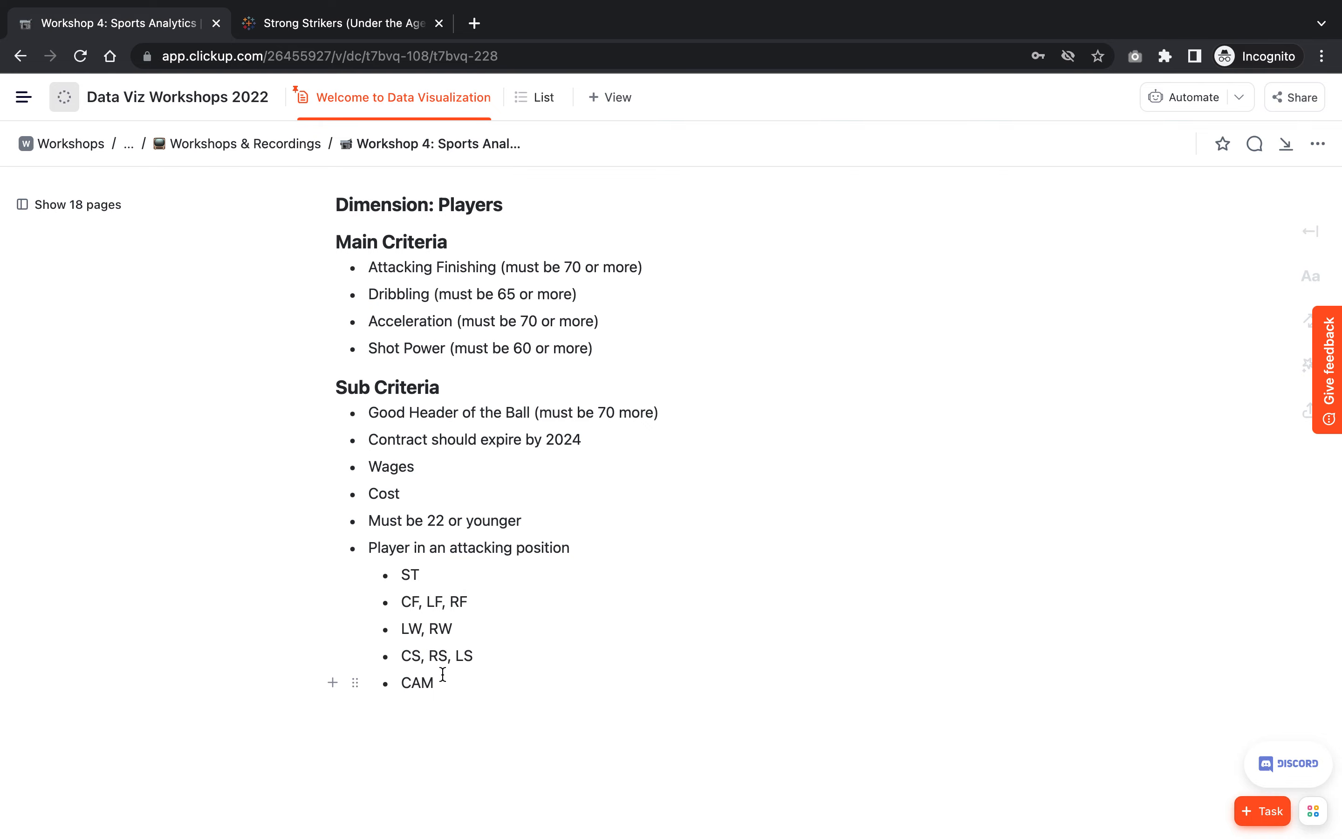
key("ctrl+Left")
Select CAM, CF, LF, LS, LW, RF, RS, RW and ST as the values of the Team Position filter.
scroll(493, 354, "up", 7)
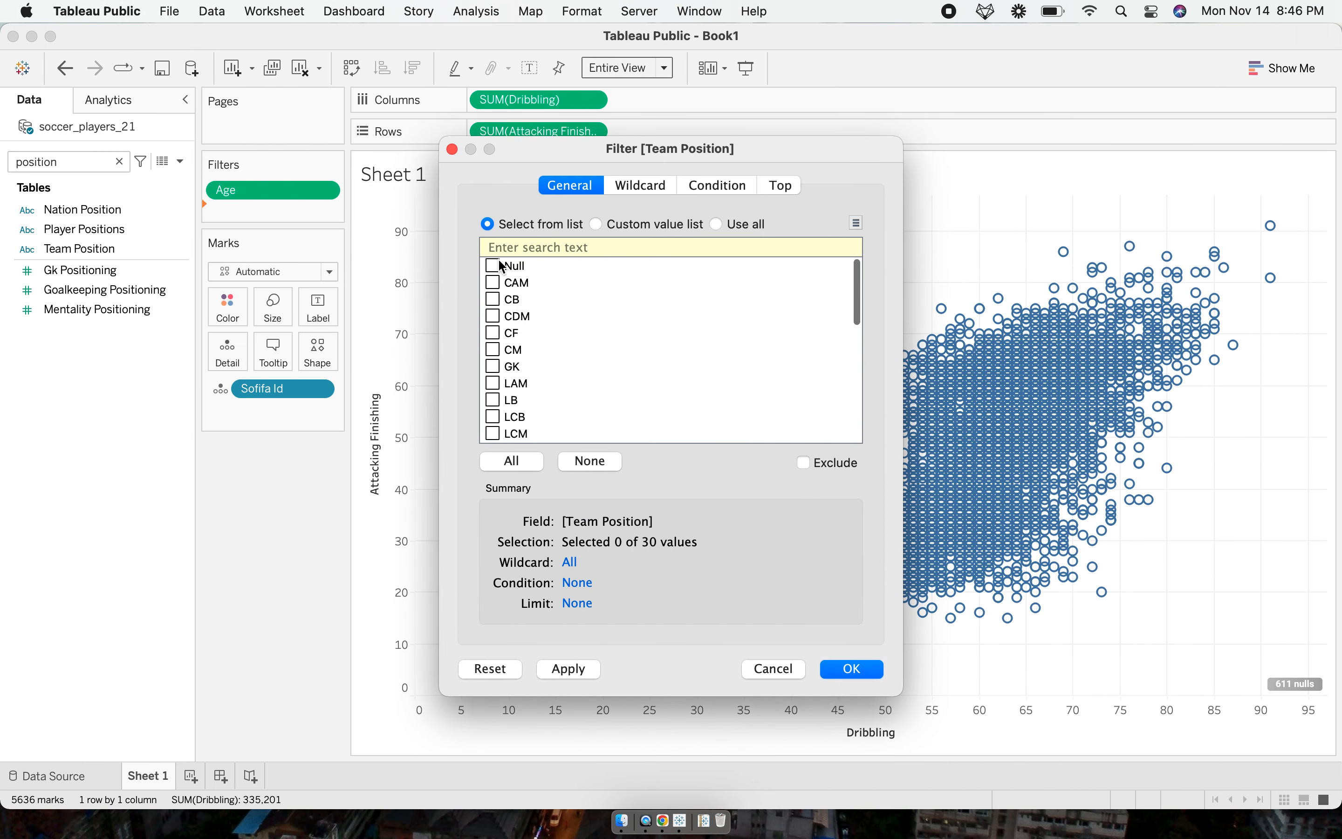
left_click(493, 282)
scroll(496, 383, "down", 3)
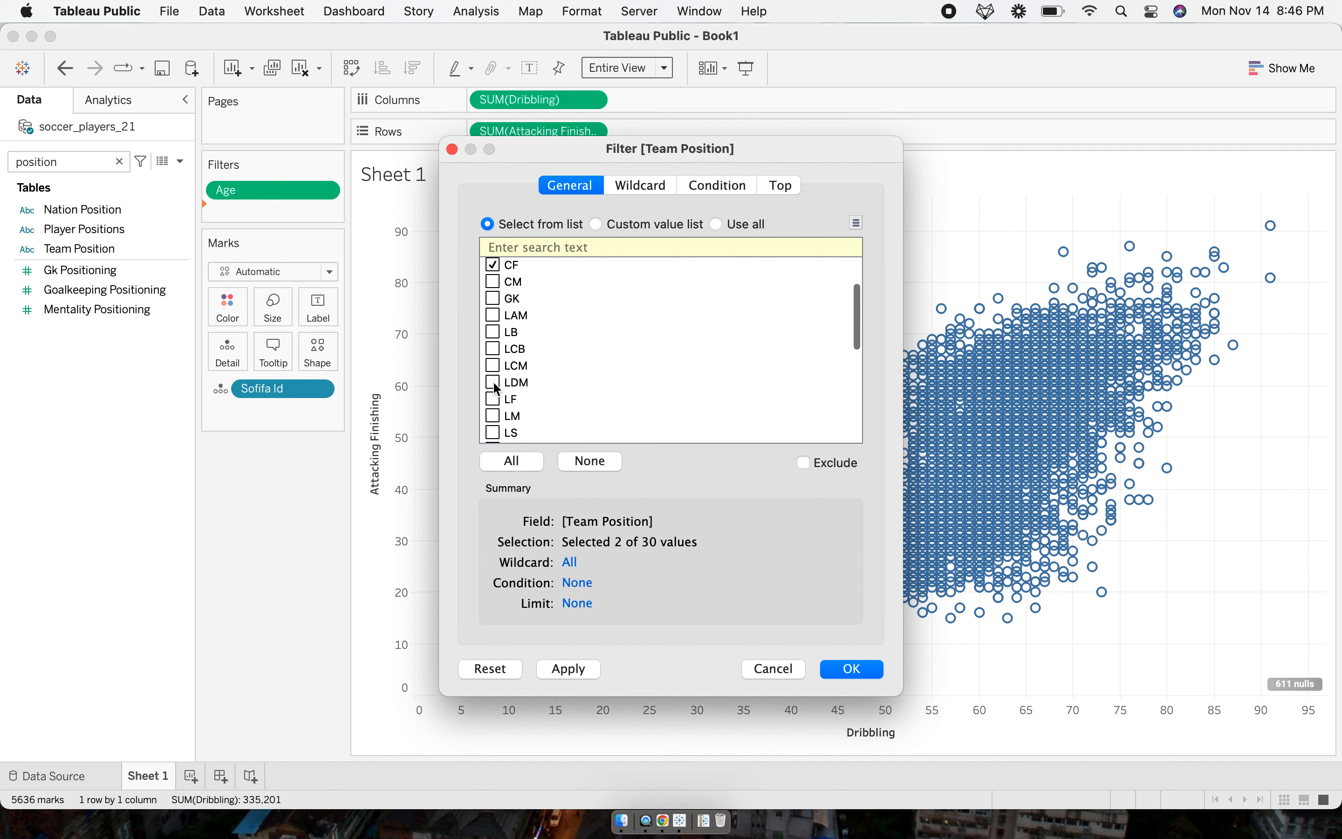
scroll(493, 378, "down", 1)
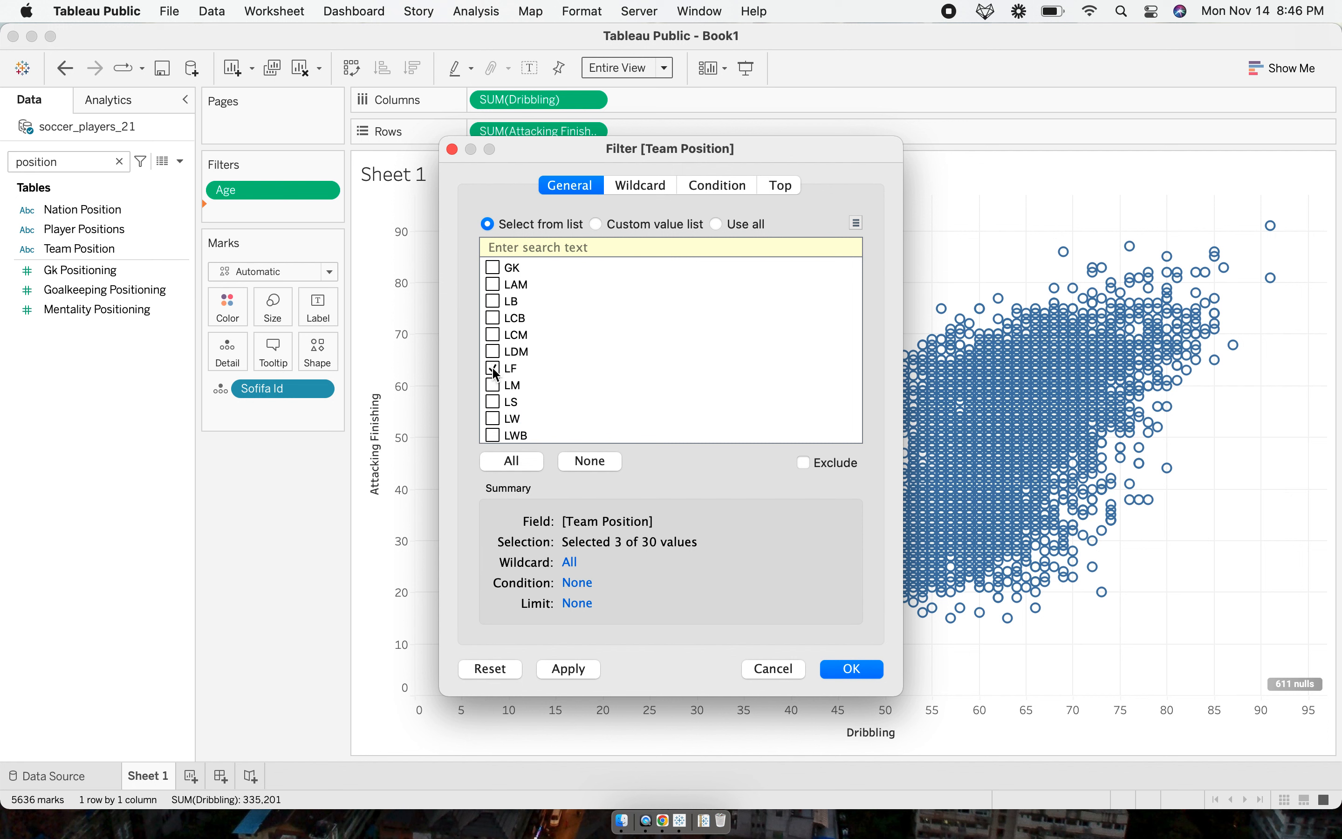
left_click(493, 402)
left_click(493, 419)
scroll(495, 424, "down", 2)
scroll(496, 422, "down", 1)
scroll(495, 427, "down", 2)
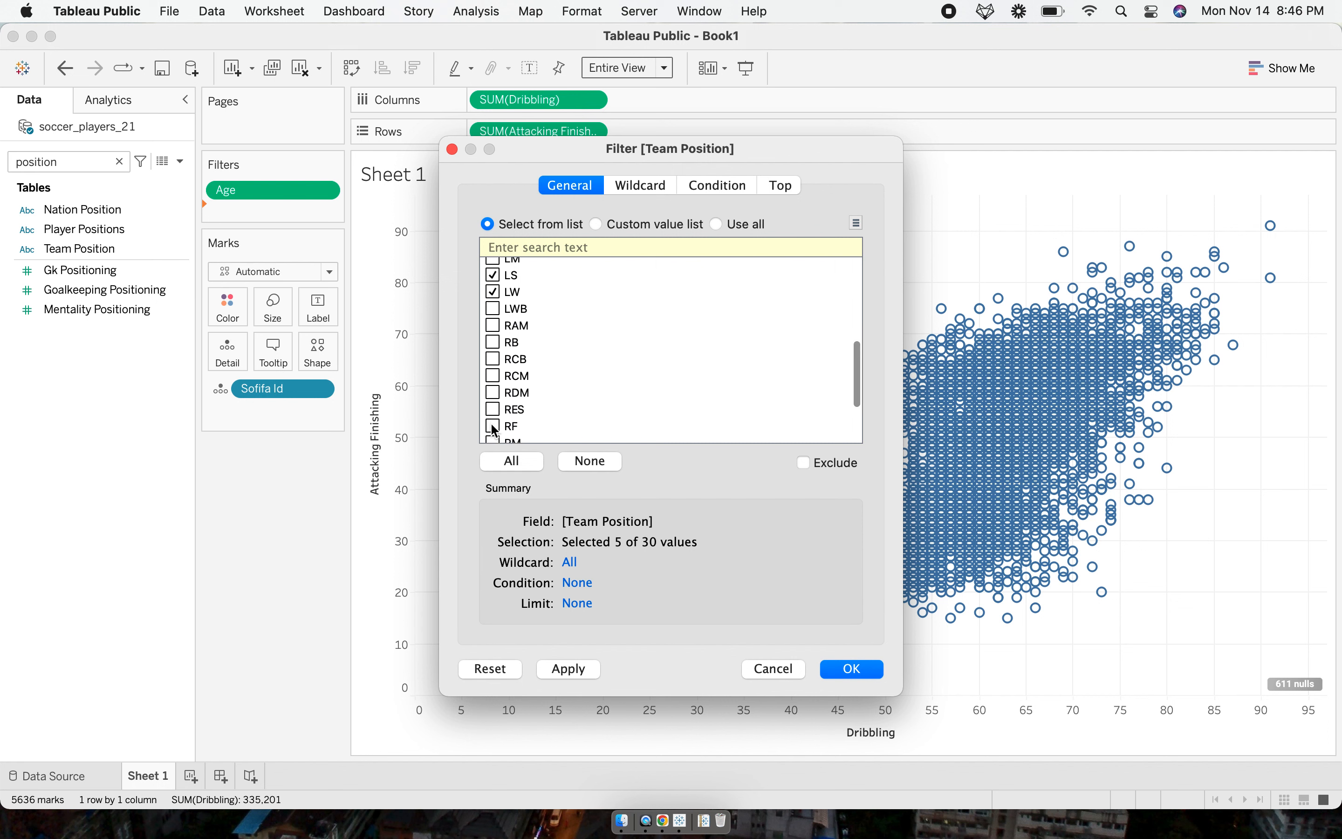
scroll(495, 430, "down", 1)
left_click(493, 383)
left_click(493, 417)
left_click(492, 434)
scroll(495, 430, "down", 2)
left_click(493, 417)
scroll(510, 384, "up", 3)
scroll(506, 375, "up", 5)
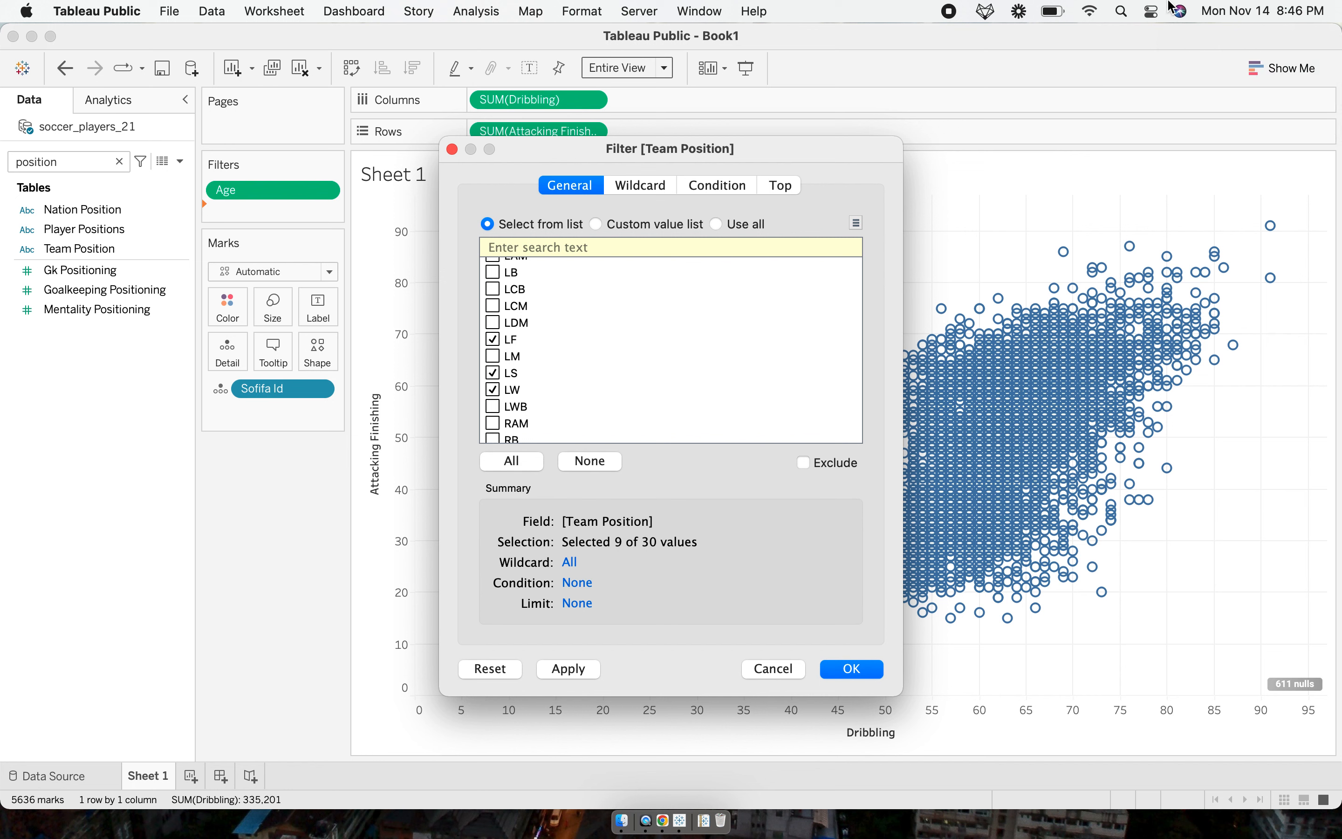
Turn on the Mac's Do Not Disturb with the Always On option and return to the Team Position filter.
left_click(1153, 11)
left_click(1248, 73)
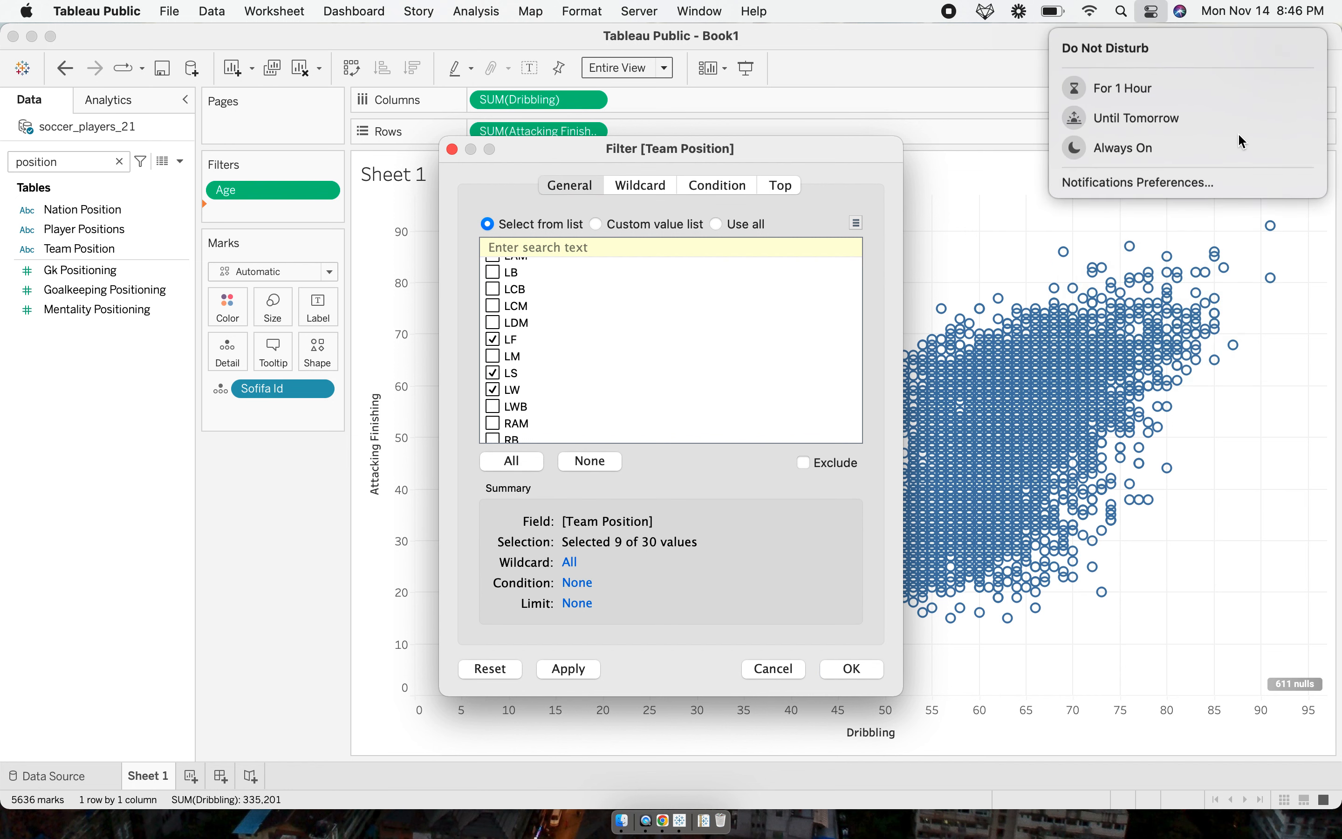
left_click(1242, 145)
left_click(740, 309)
Compare the selected positions with the workshop page's attacking position list and apply the Team Position filter.
scroll(738, 308, "up", 5)
key("ctrl+Right")
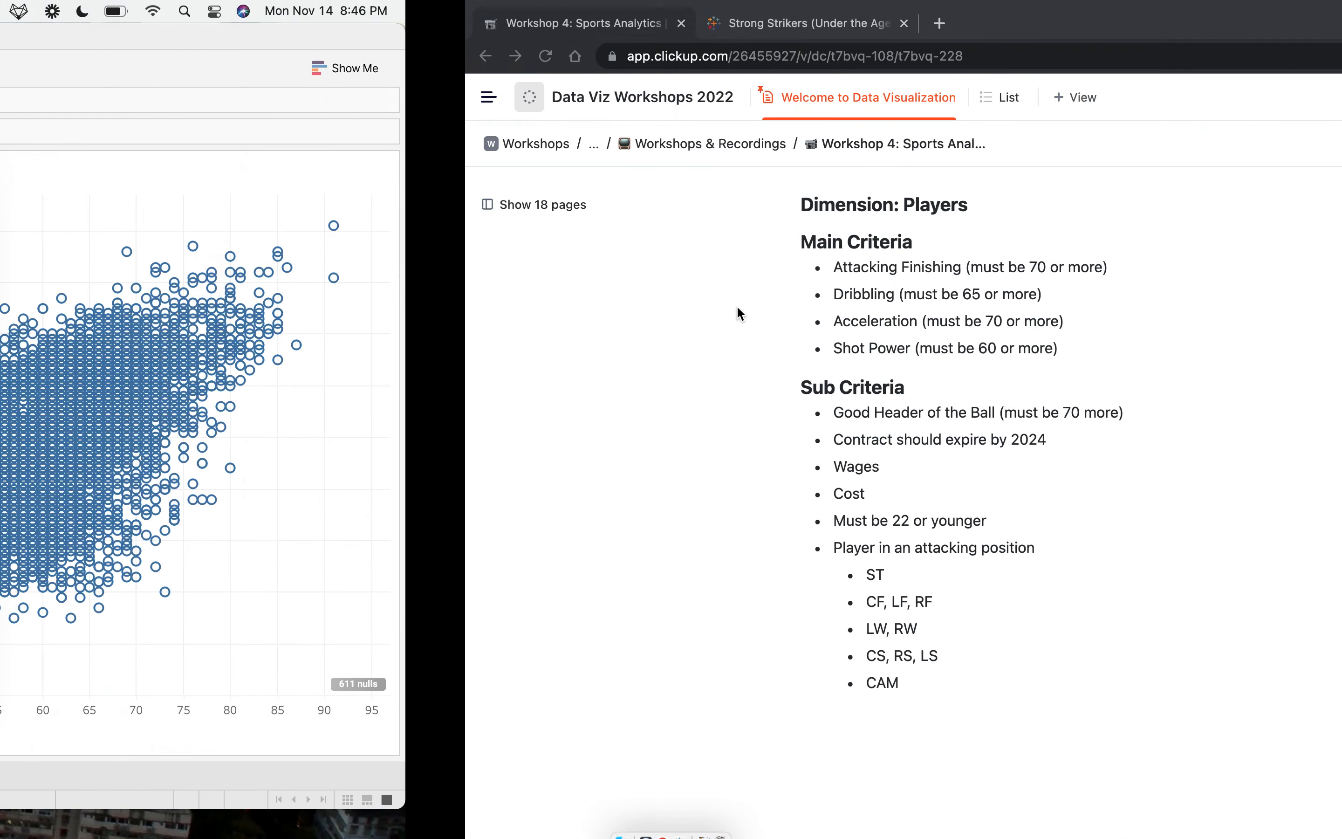
key("ctrl+Left")
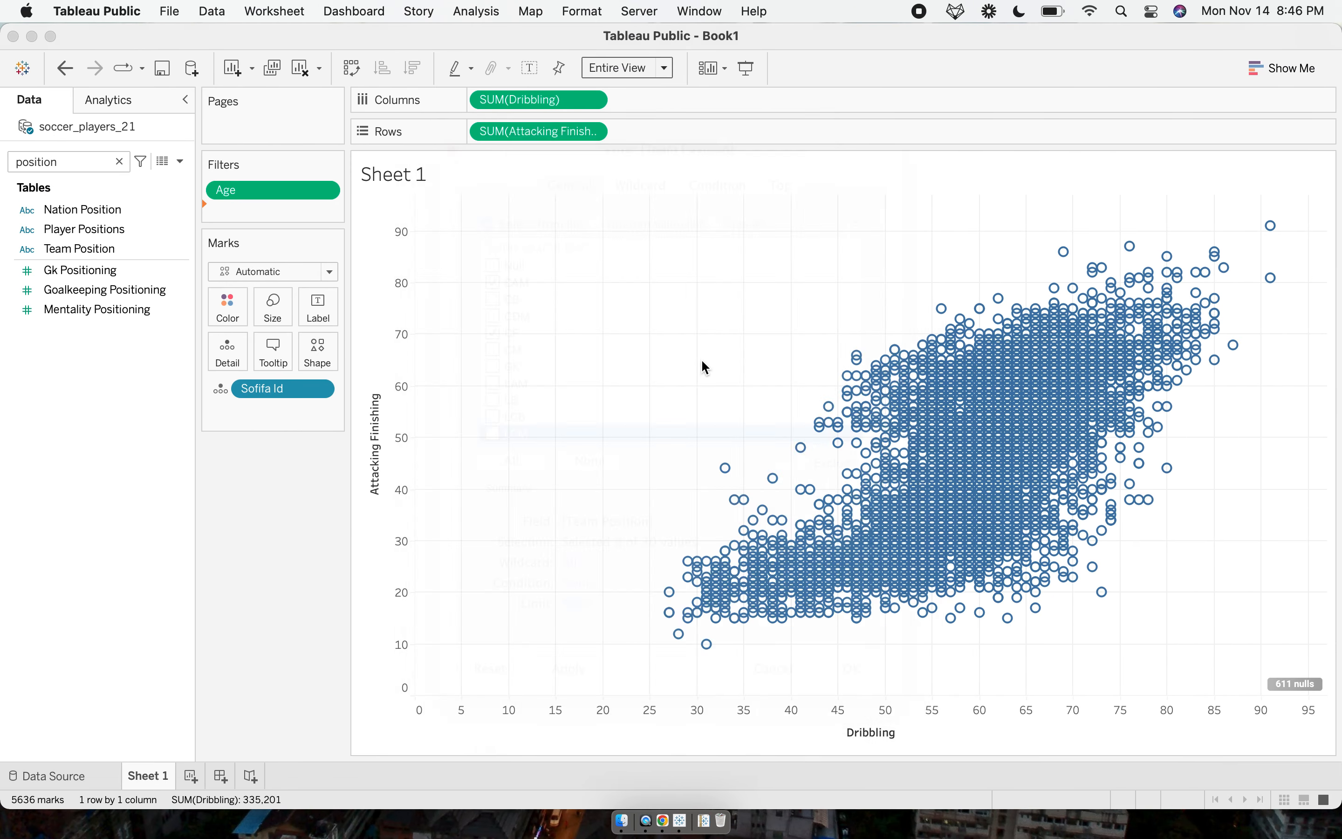
scroll(700, 361, "down", 10)
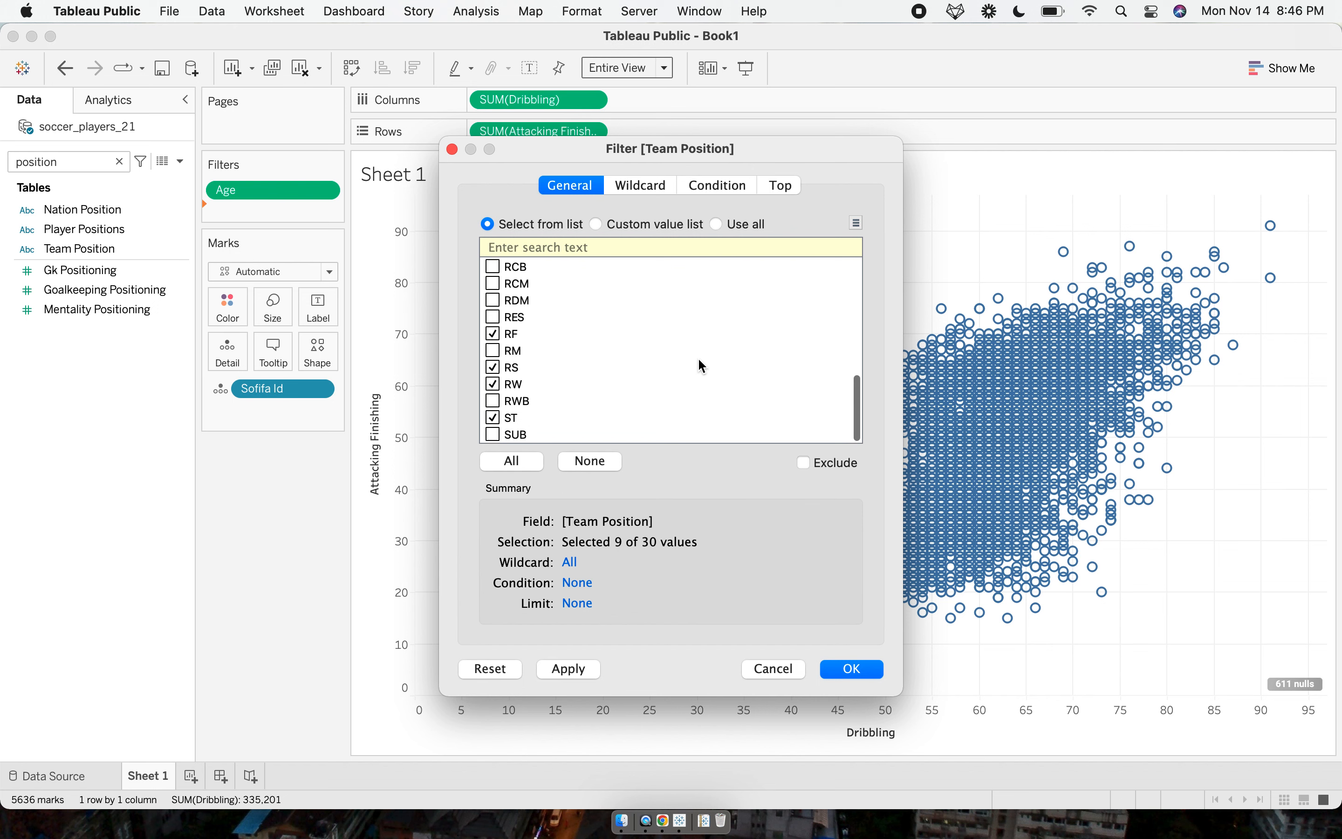
left_click(589, 666)
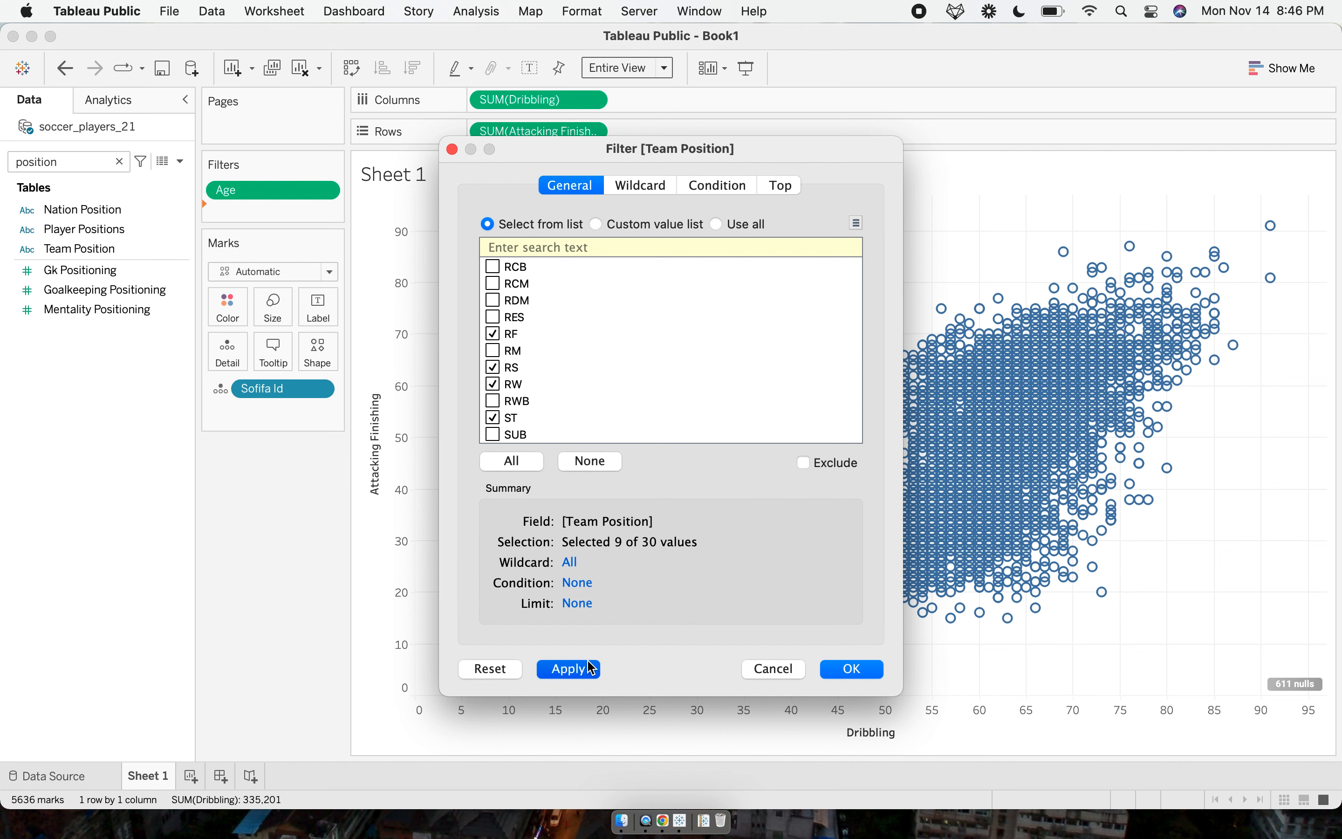
left_click(852, 669)
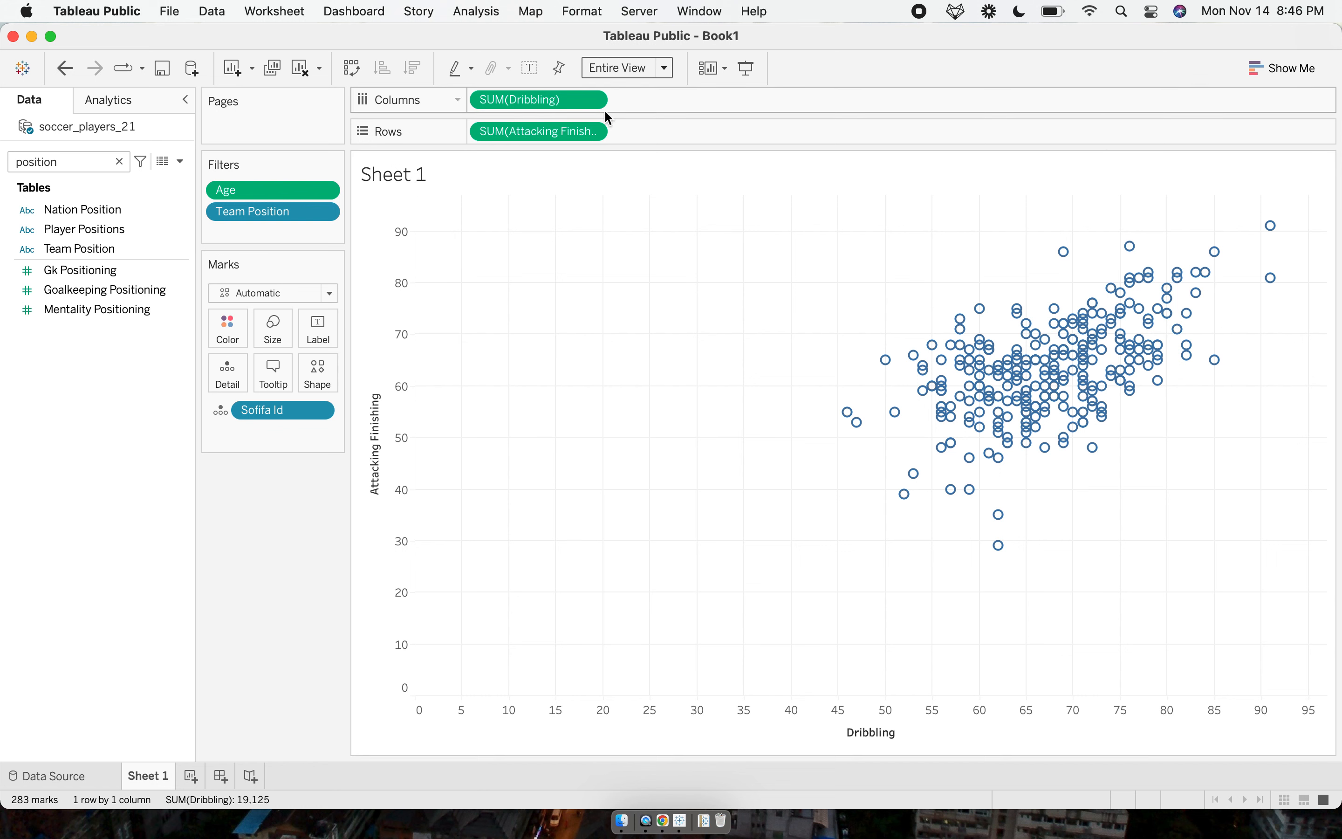
Edit the Attacking Finishing axis so that its automatic range does not include zero.
right_click(391, 262)
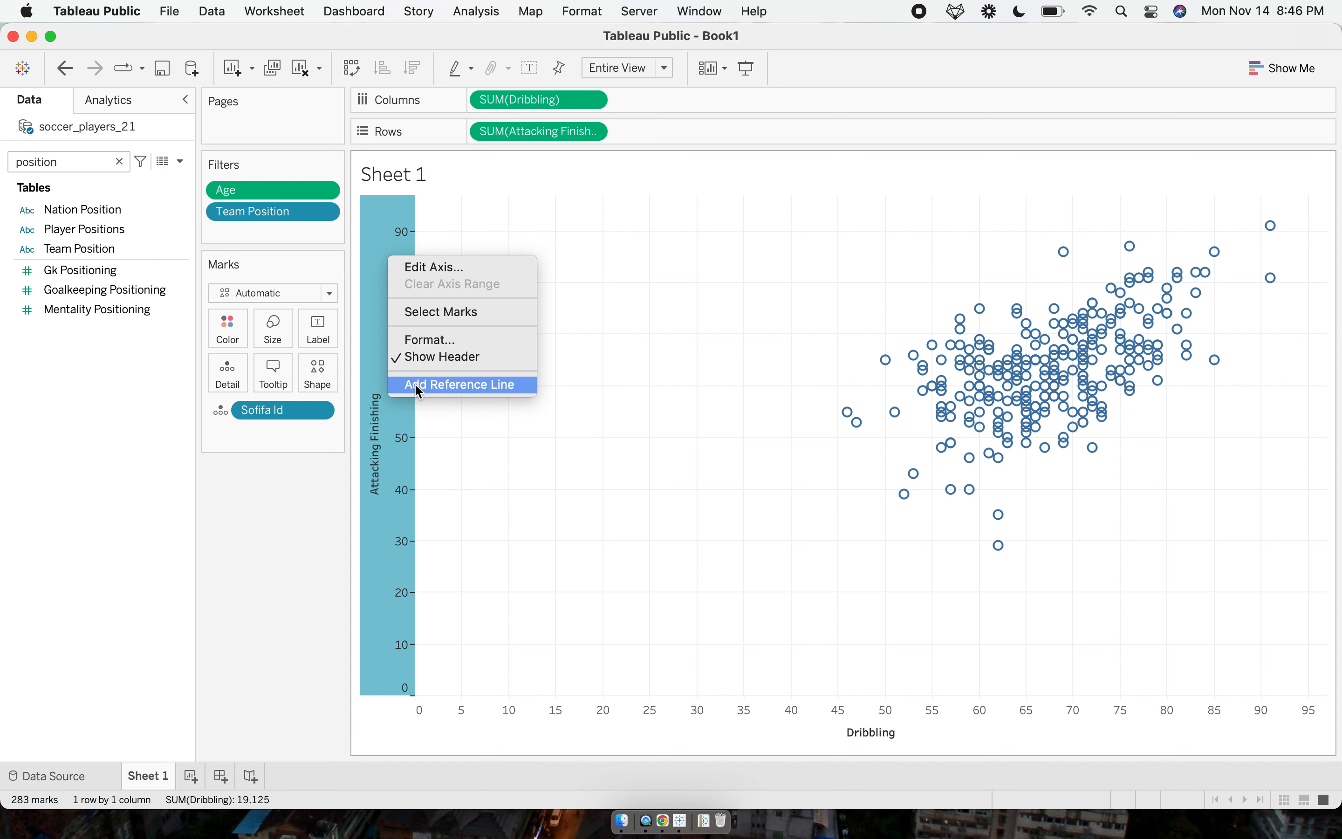
left_click(448, 268)
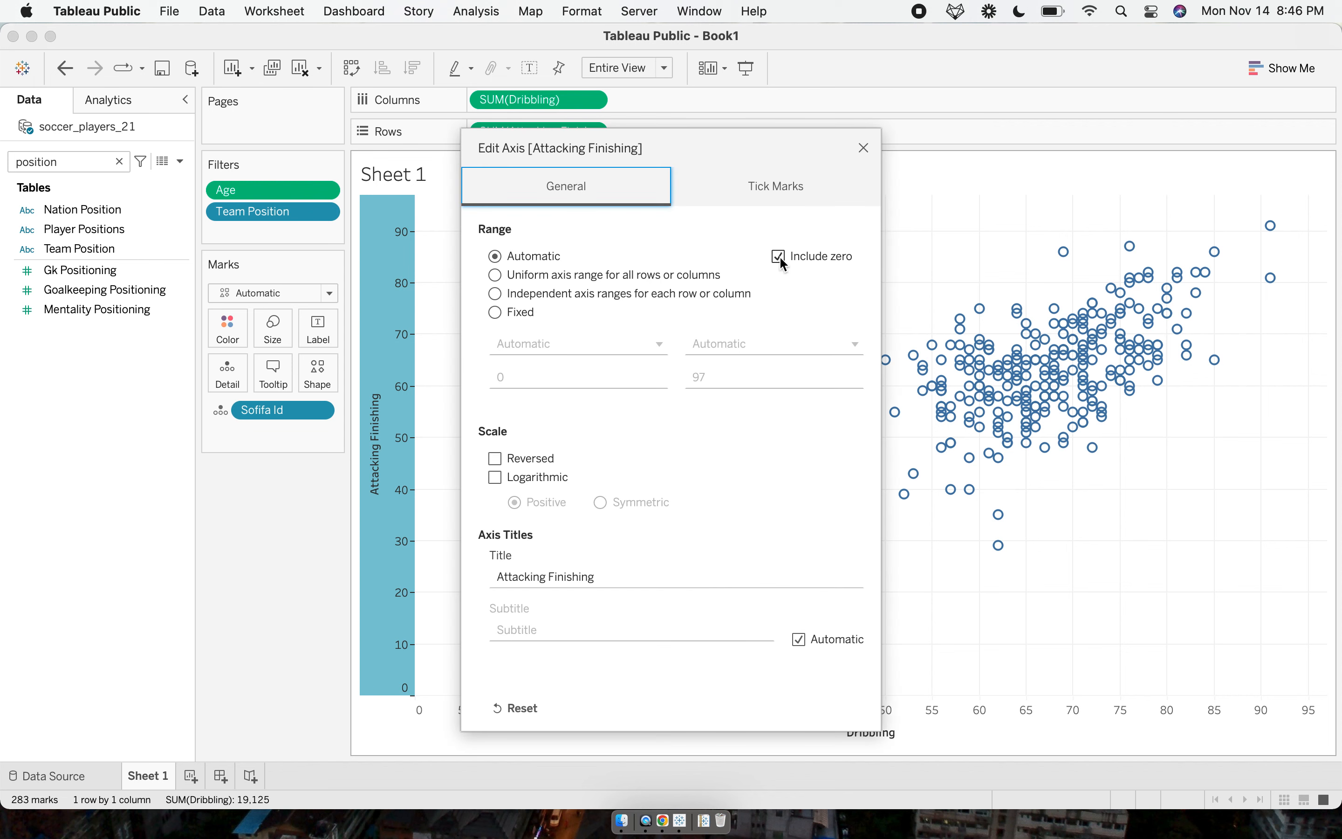
left_click(778, 255)
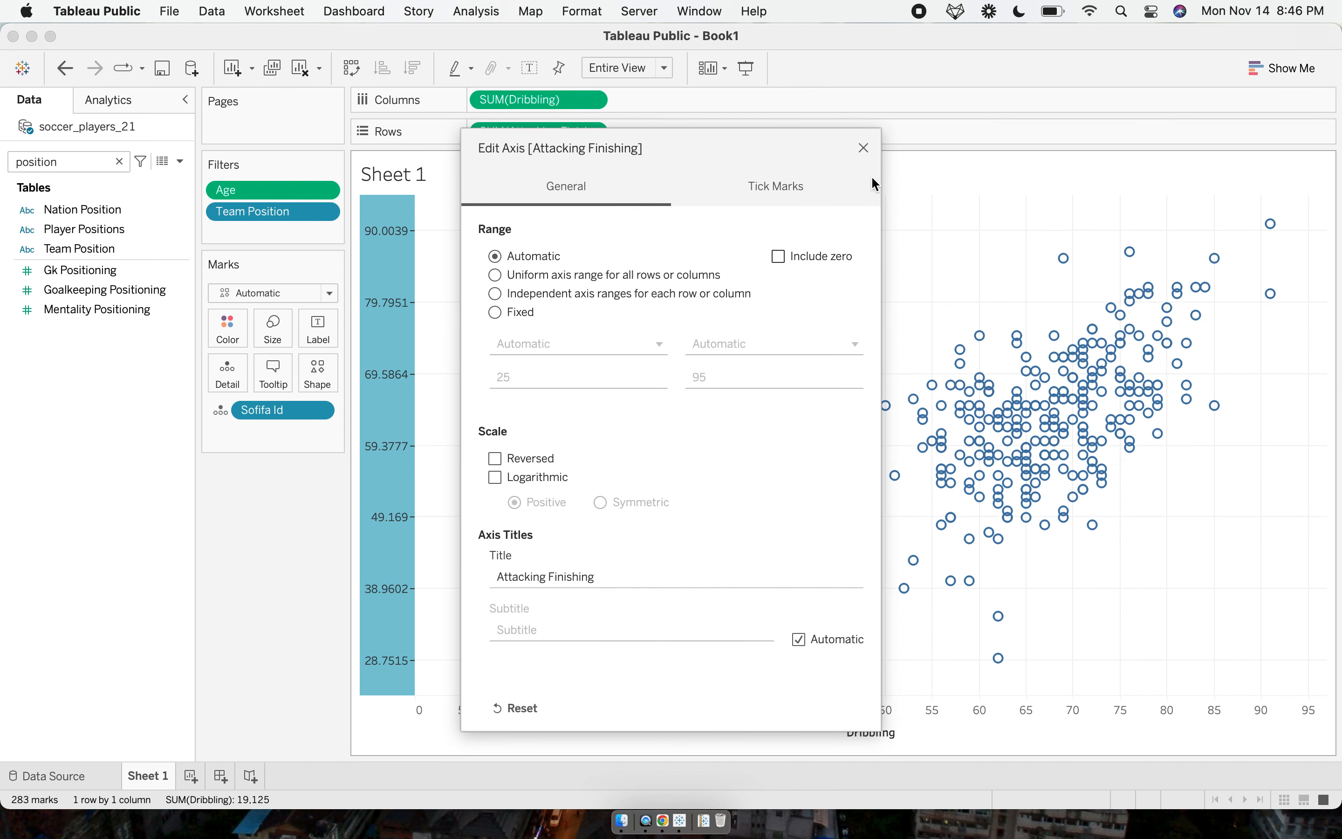
left_click(863, 148)
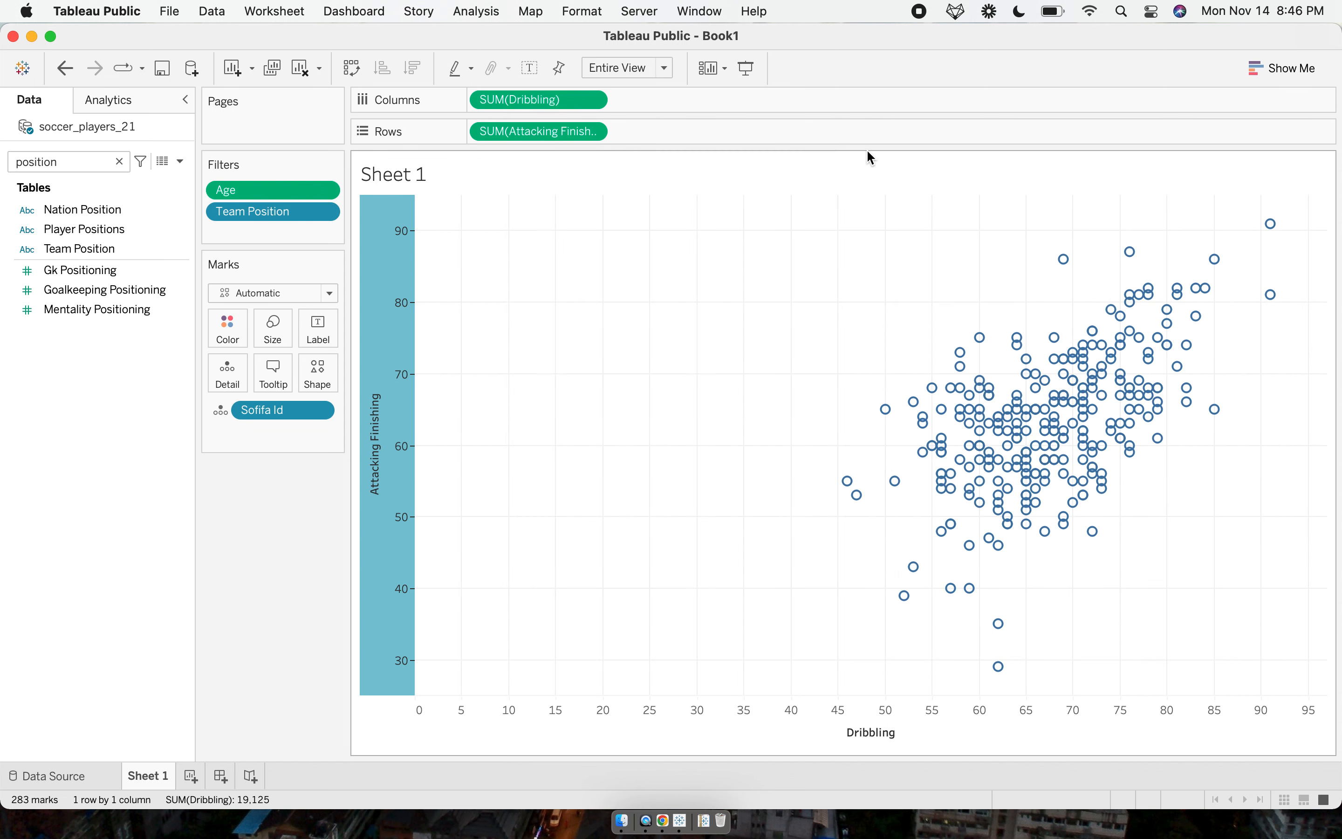
Edit the Dribbling axis so that its automatic range does not include zero.
right_click(787, 727)
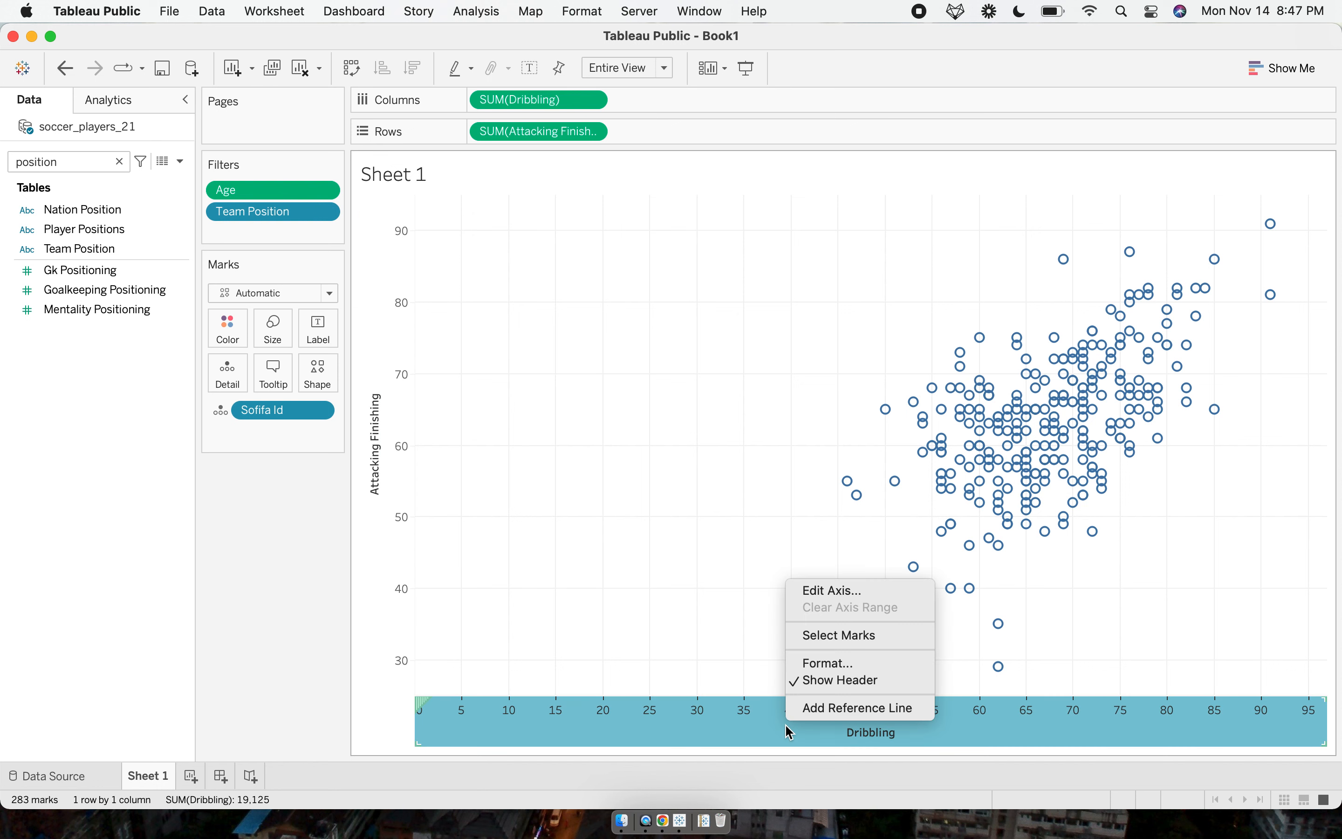
left_click(842, 591)
left_click(780, 255)
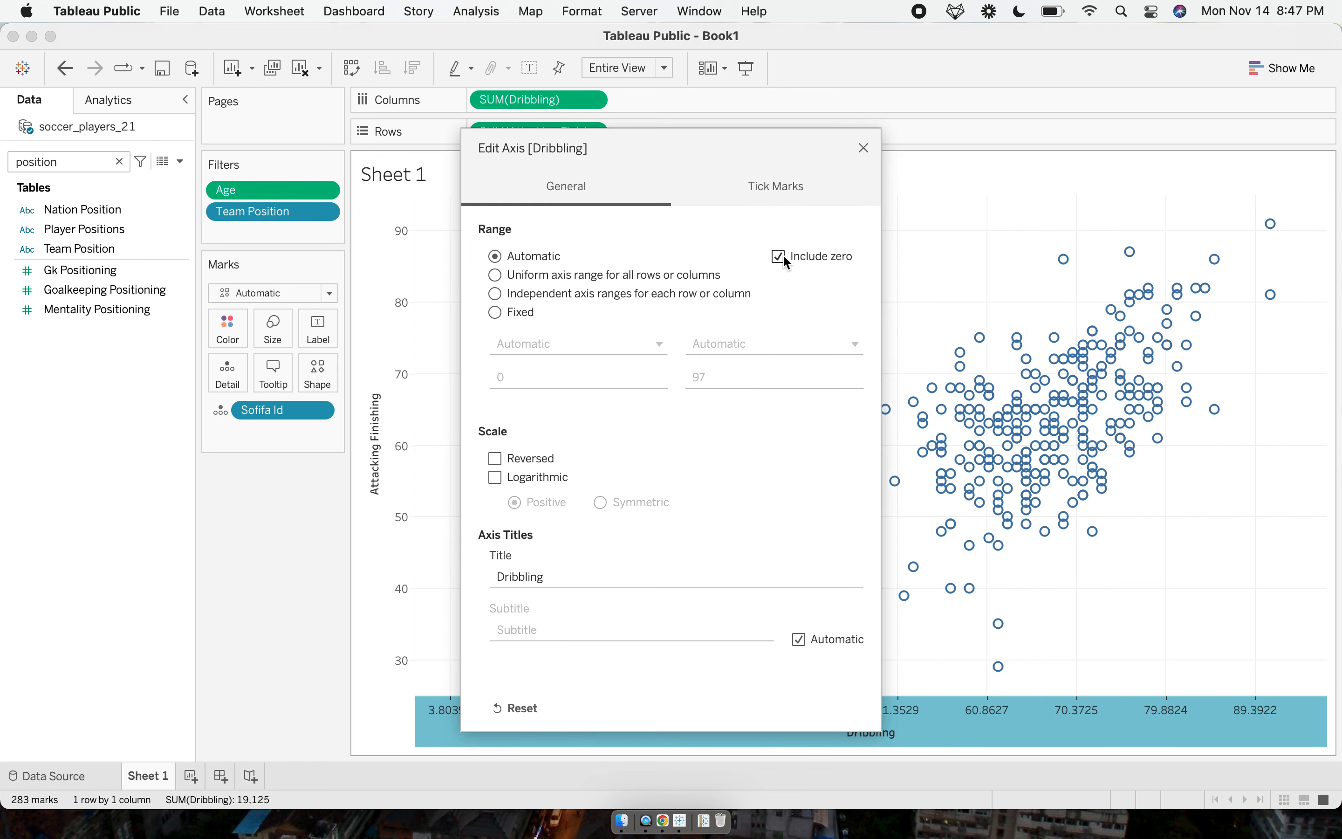
left_click(864, 149)
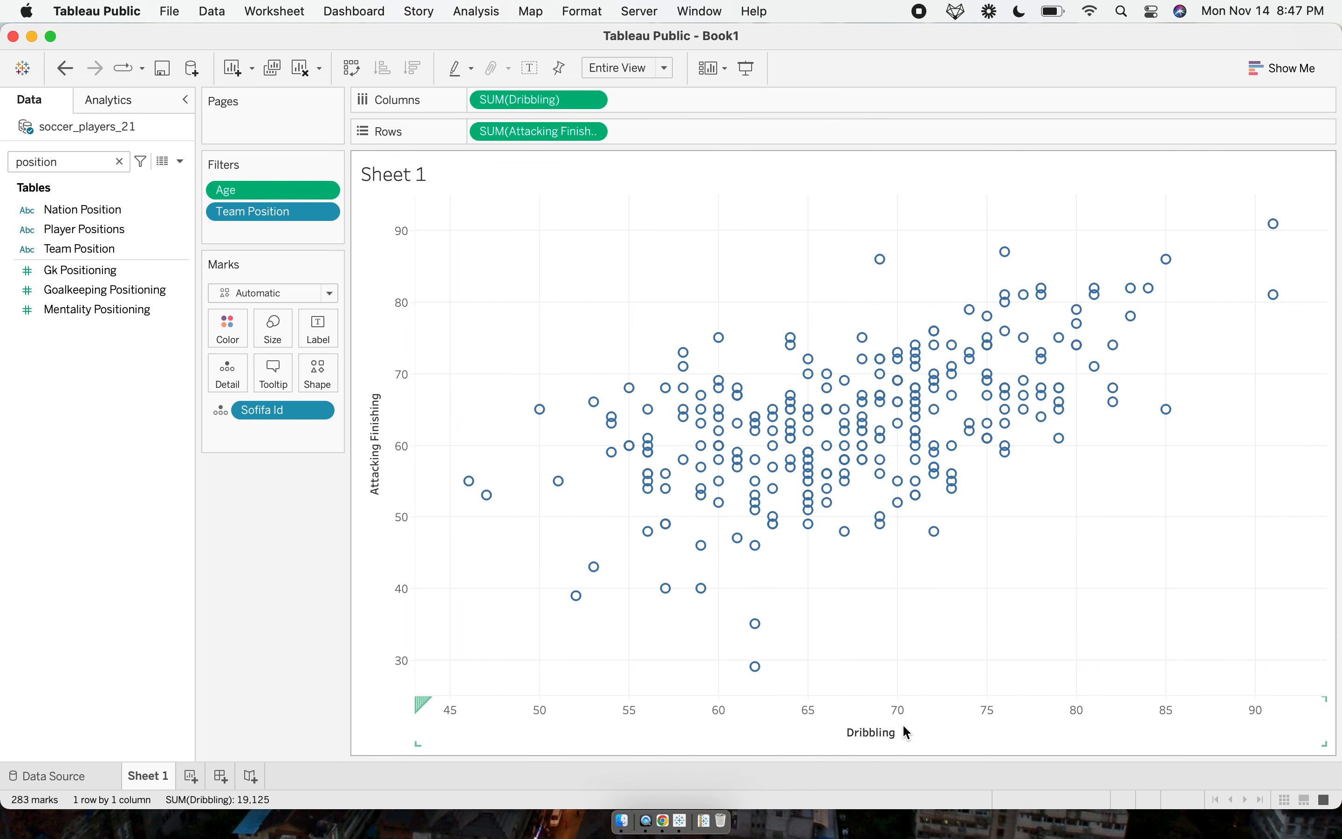
right_click(863, 710)
left_click(831, 716)
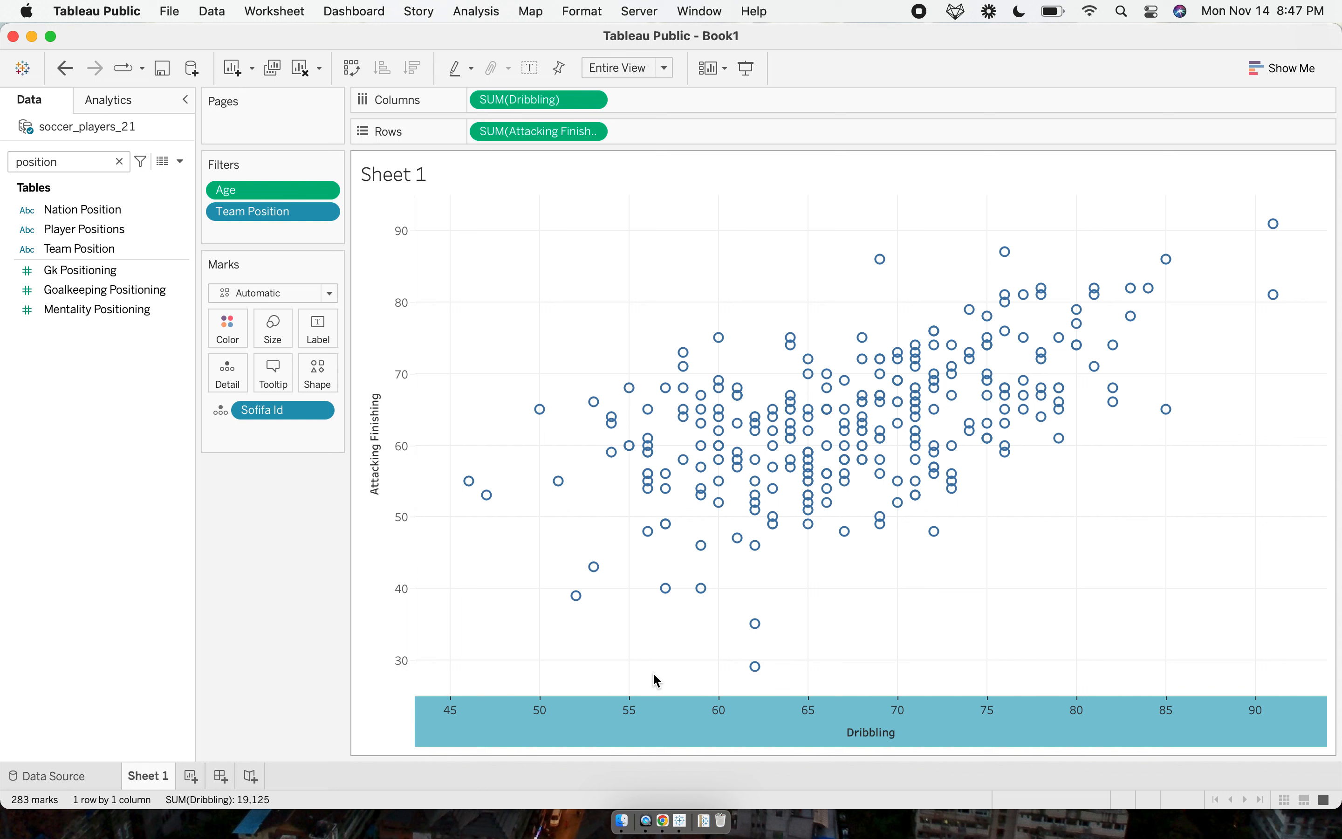
Find the Power Shot Power field and use it to size the scatter plot's marks.
left_click(662, 653)
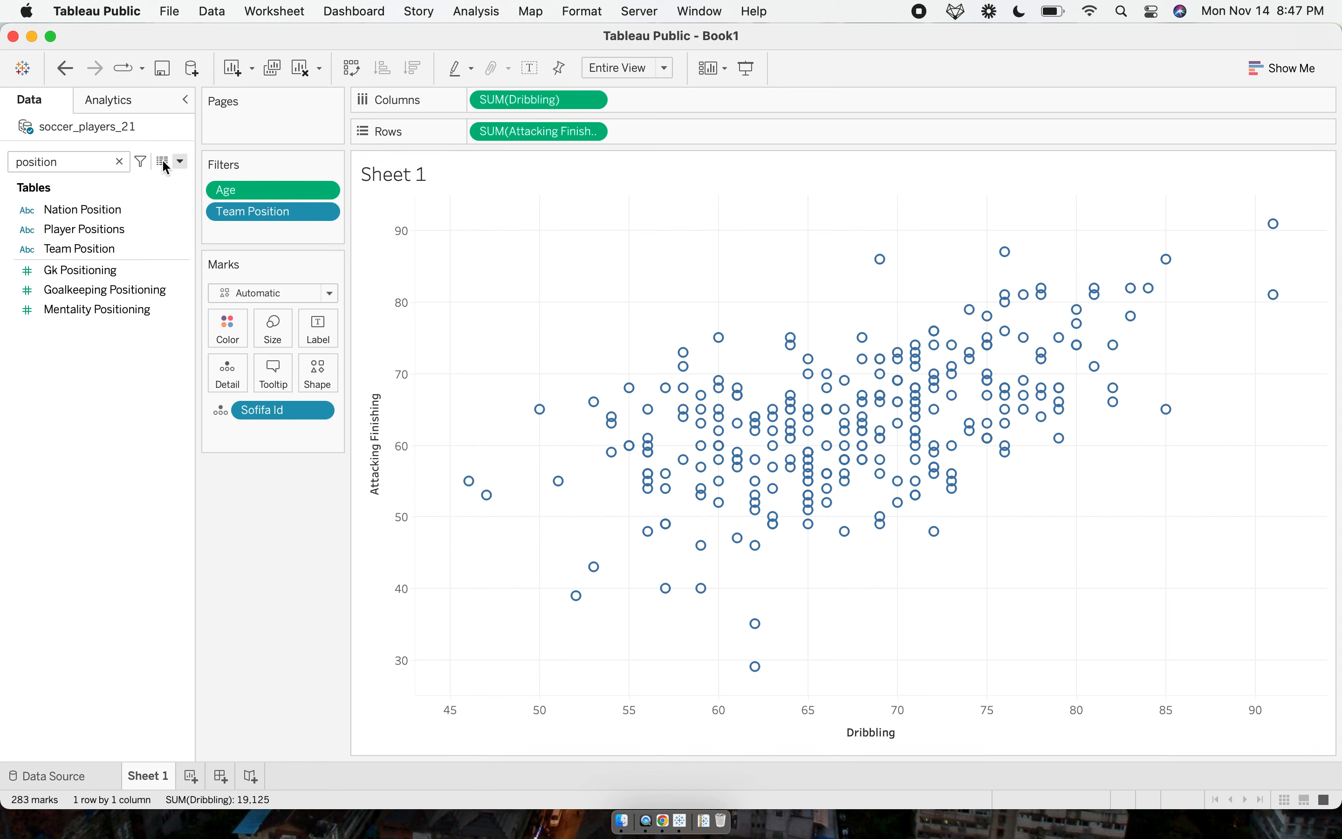
left_click(120, 162)
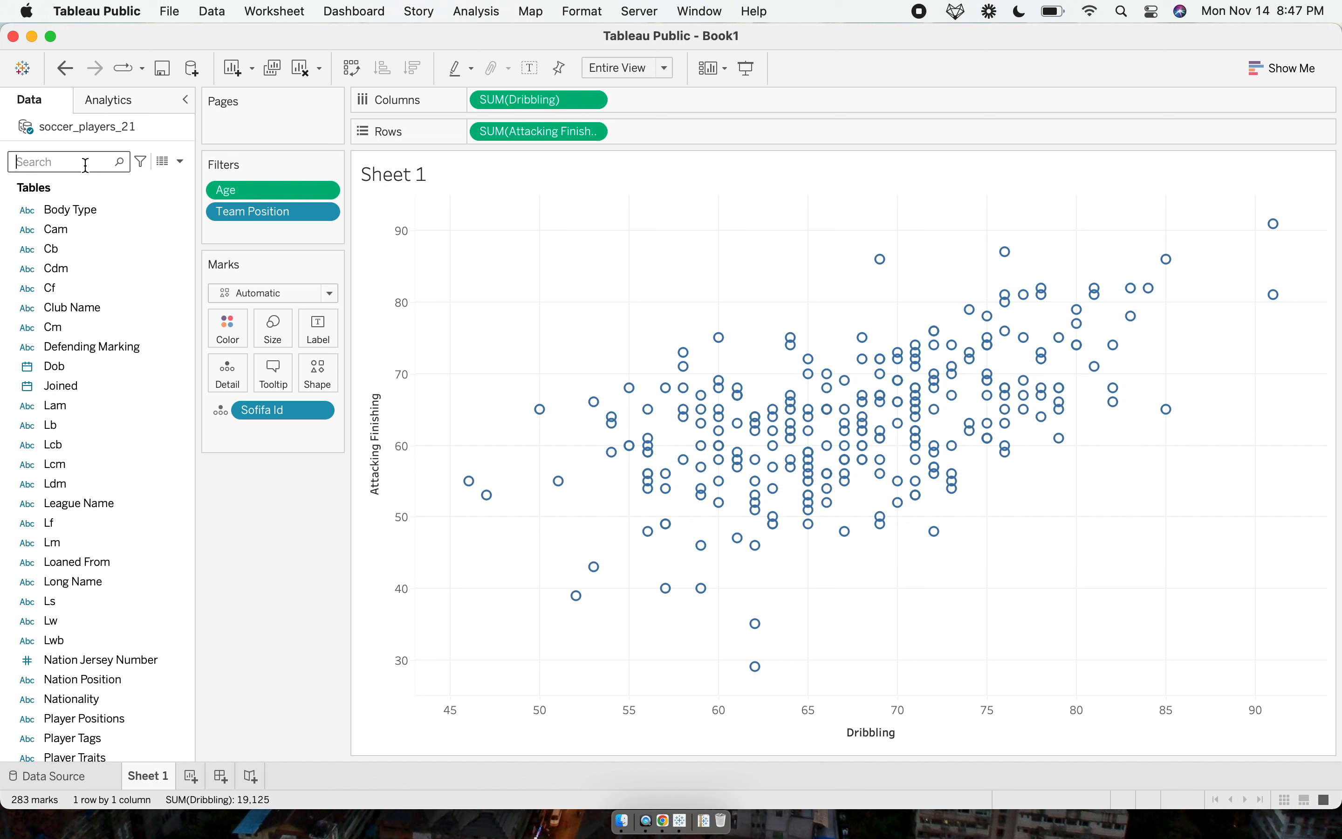
type("shot power")
left_click(86, 222)
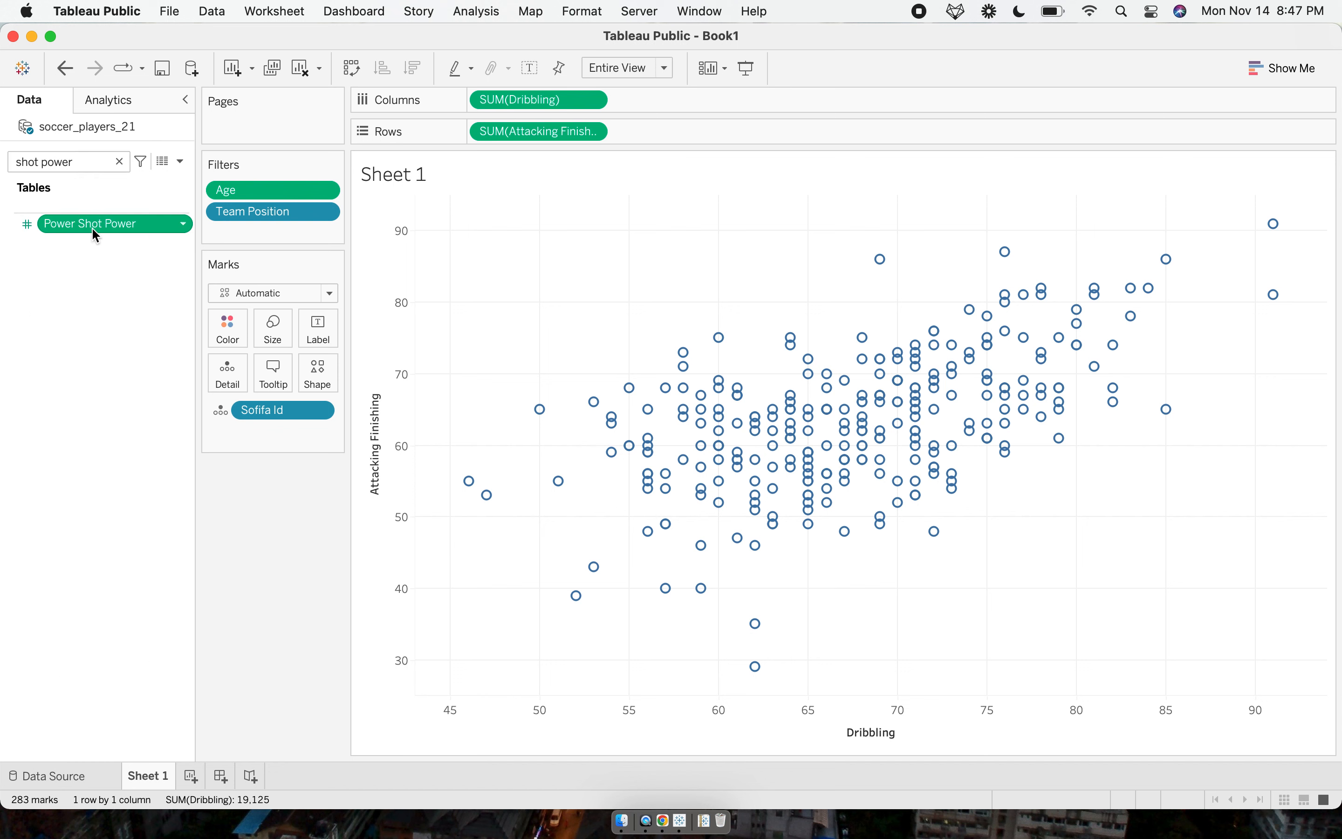
left_click_drag(75, 222, 276, 334)
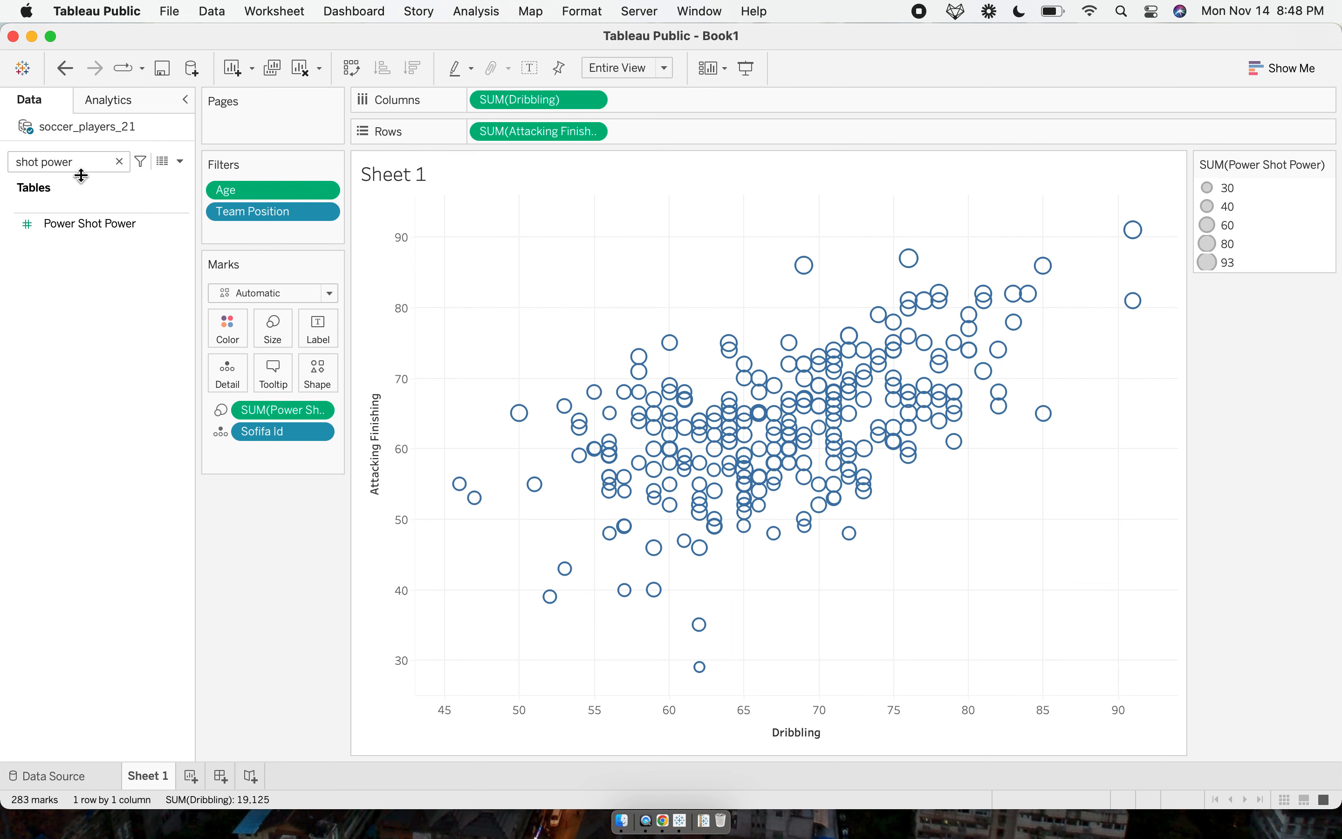
Check the workshop page's criteria, find the Movement Acceleration field and use it to color the marks.
key("ctrl+Right")
key("ctrl+Left")
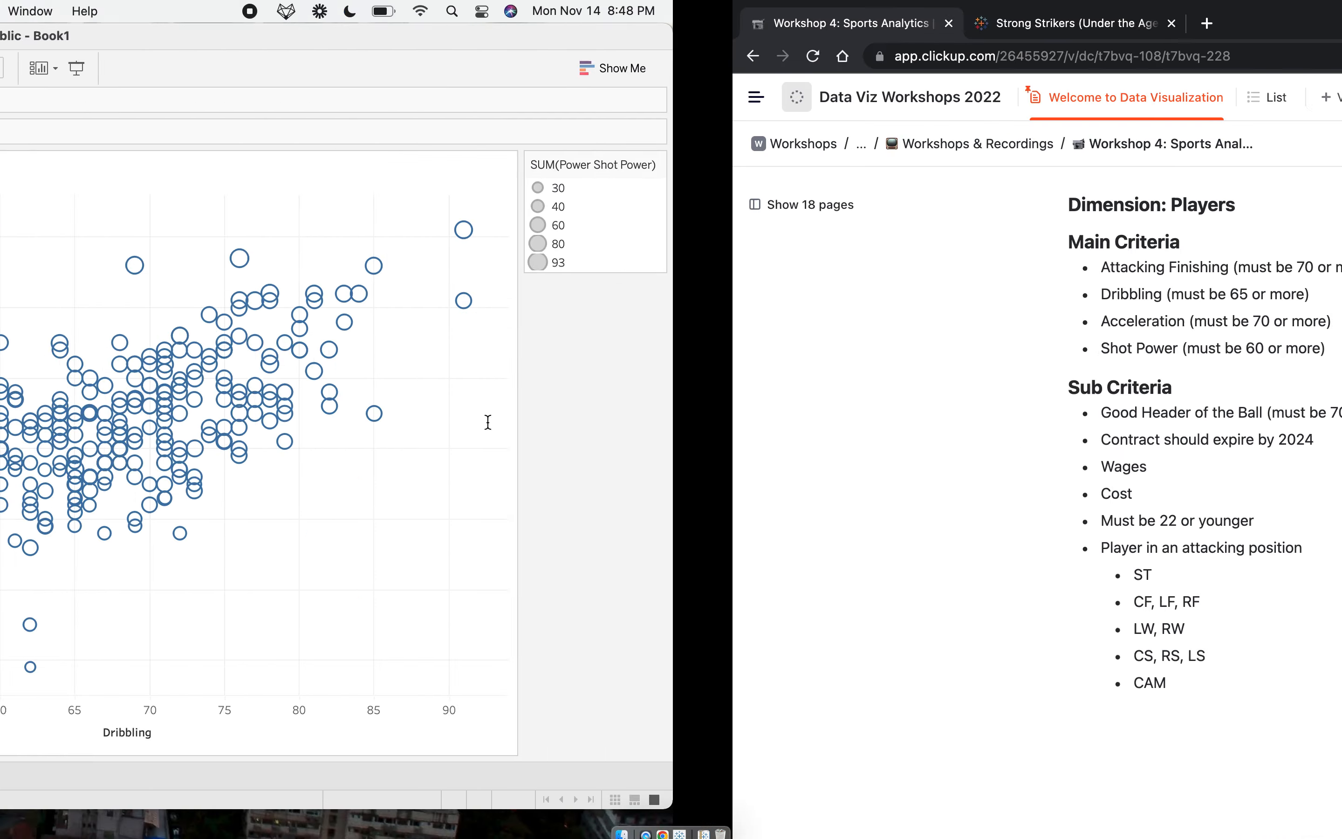
double_click(81, 165)
key("super+a")
type("accelerati")
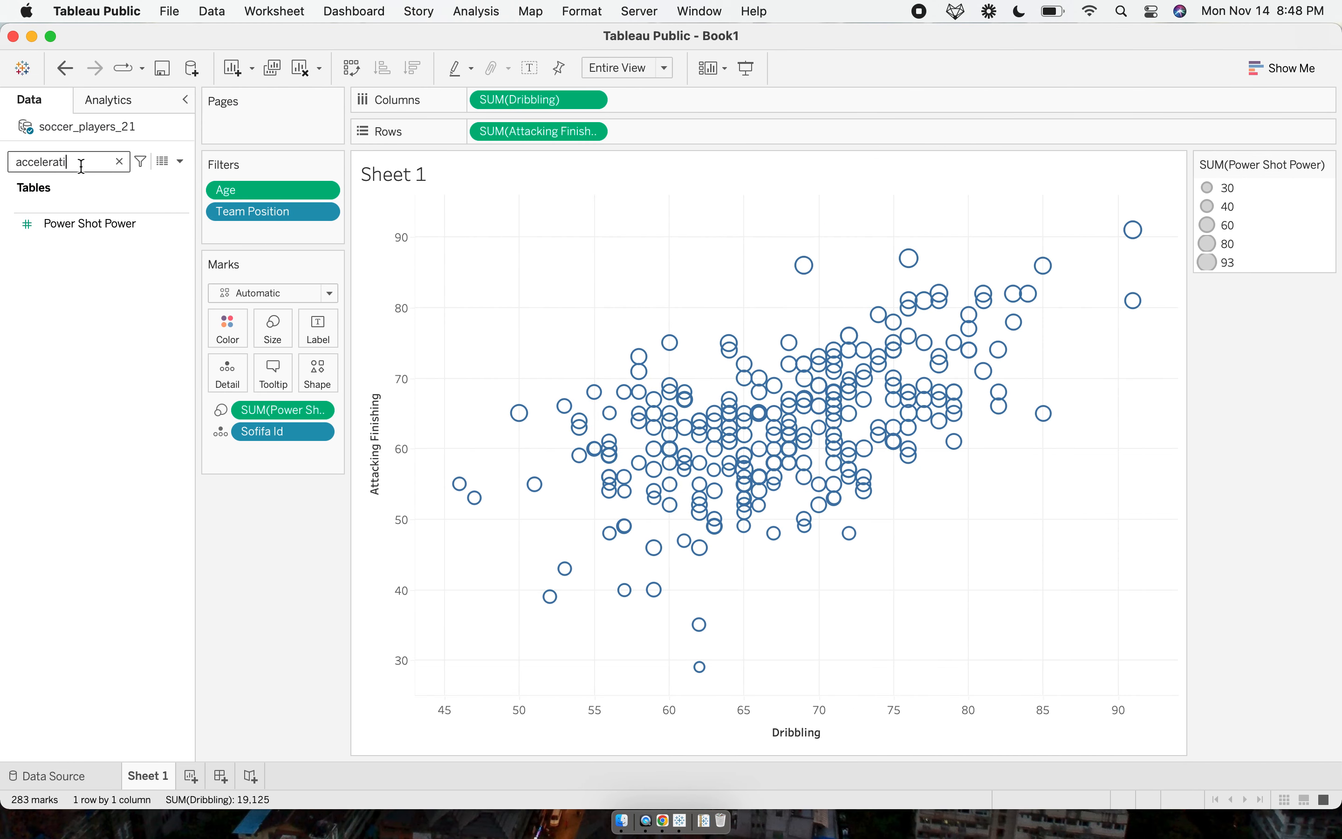
type("on")
left_click_drag(90, 222, 238, 325)
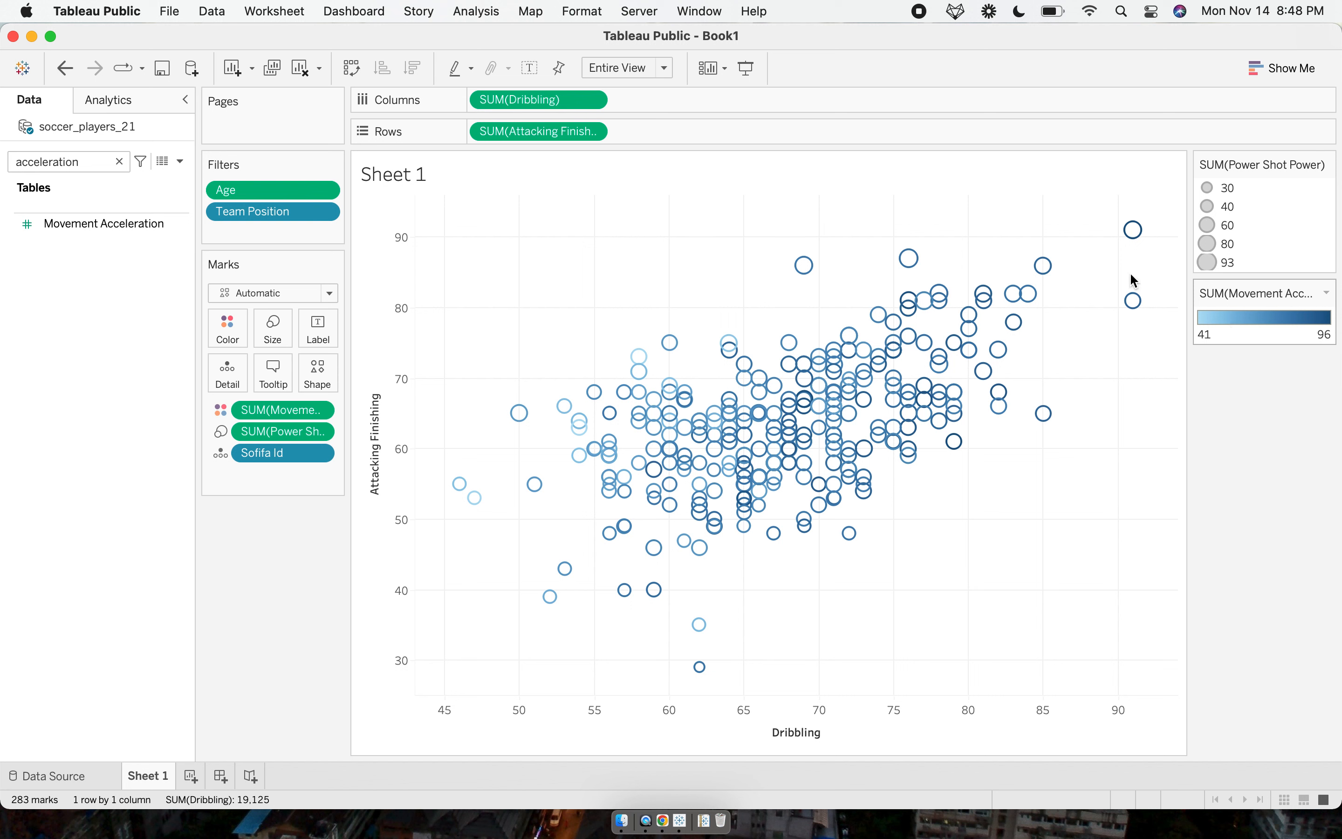
Change the Movement Acceleration color palette to Green-Gold and apply it.
left_click(236, 333)
left_click(275, 391)
left_click(694, 321)
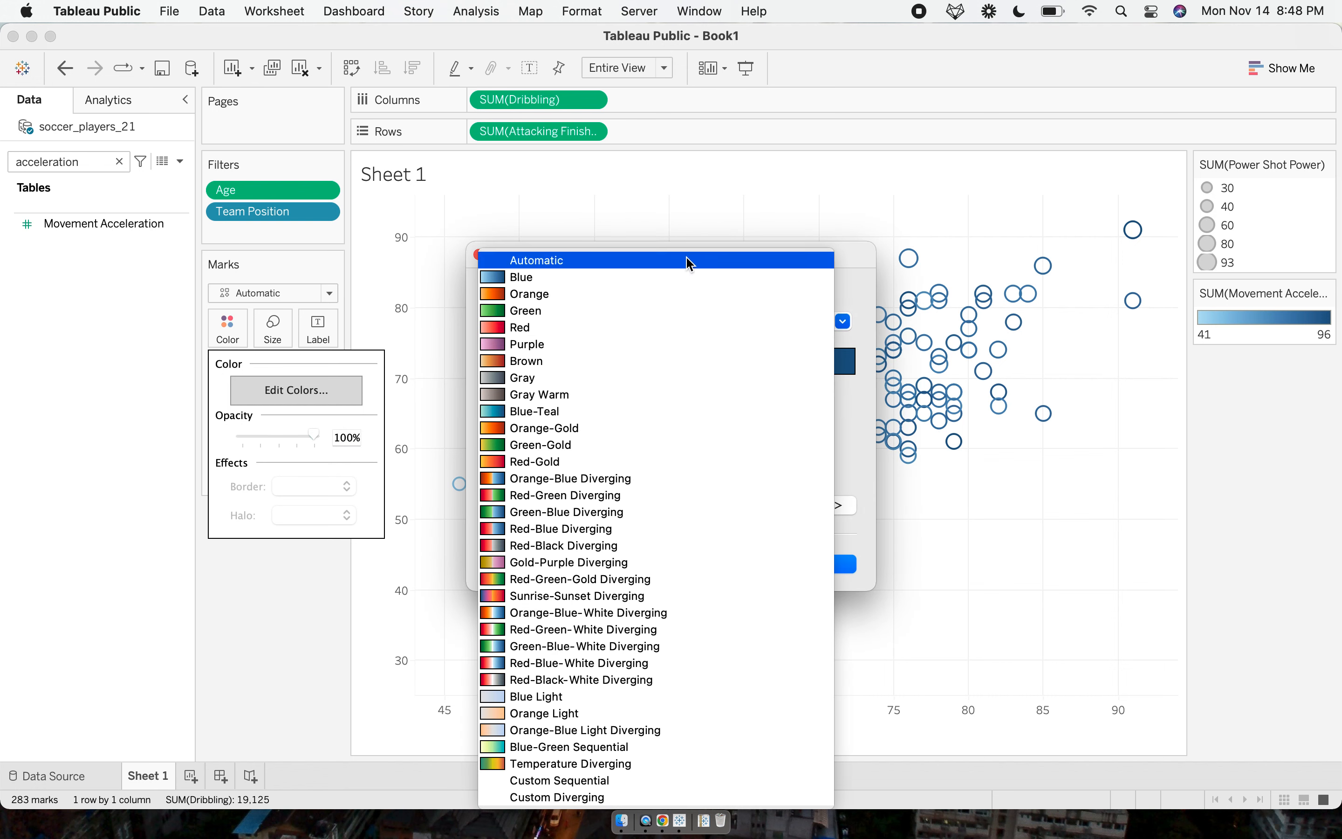
left_click(671, 445)
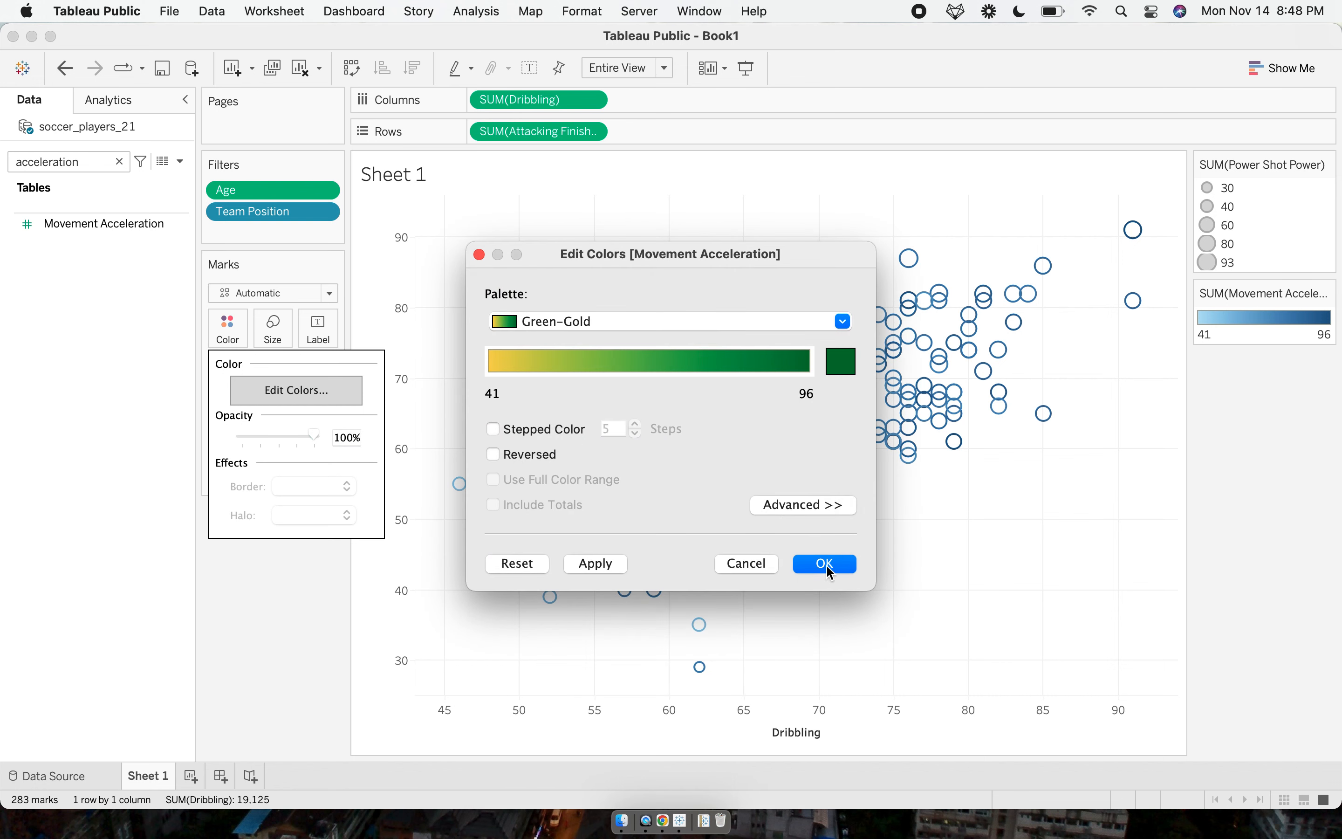
left_click(595, 563)
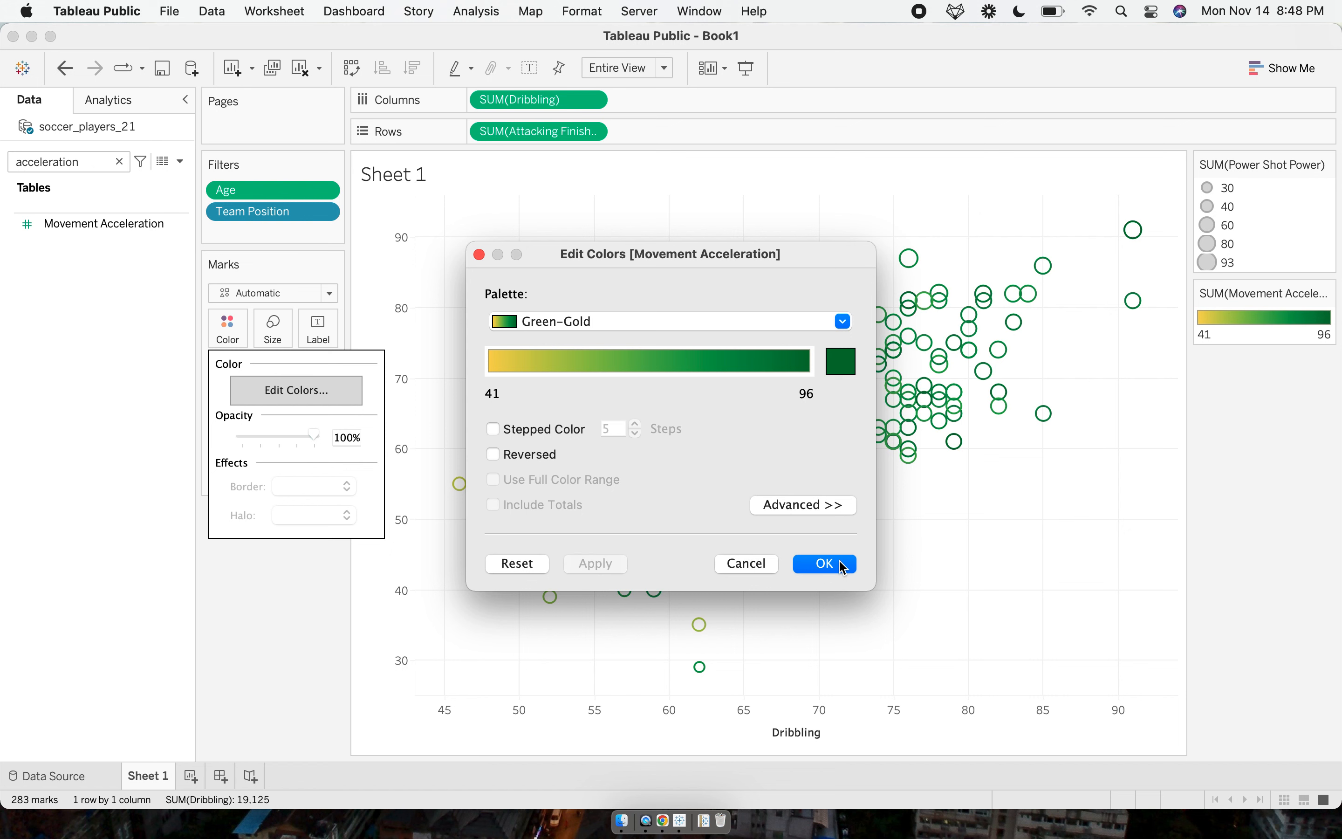
left_click(825, 564)
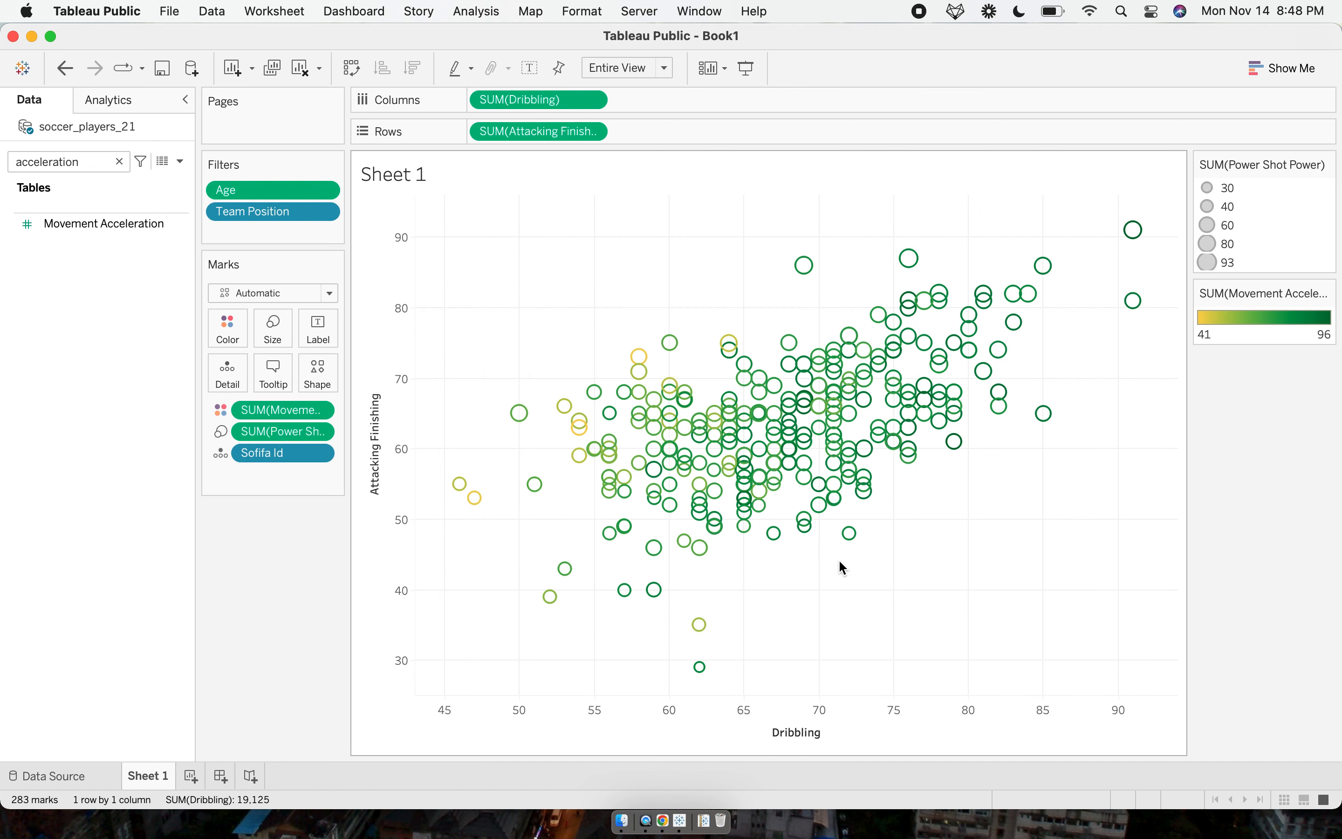
Change the shape of the scatter plot's marks to a filled circle.
left_click(327, 375)
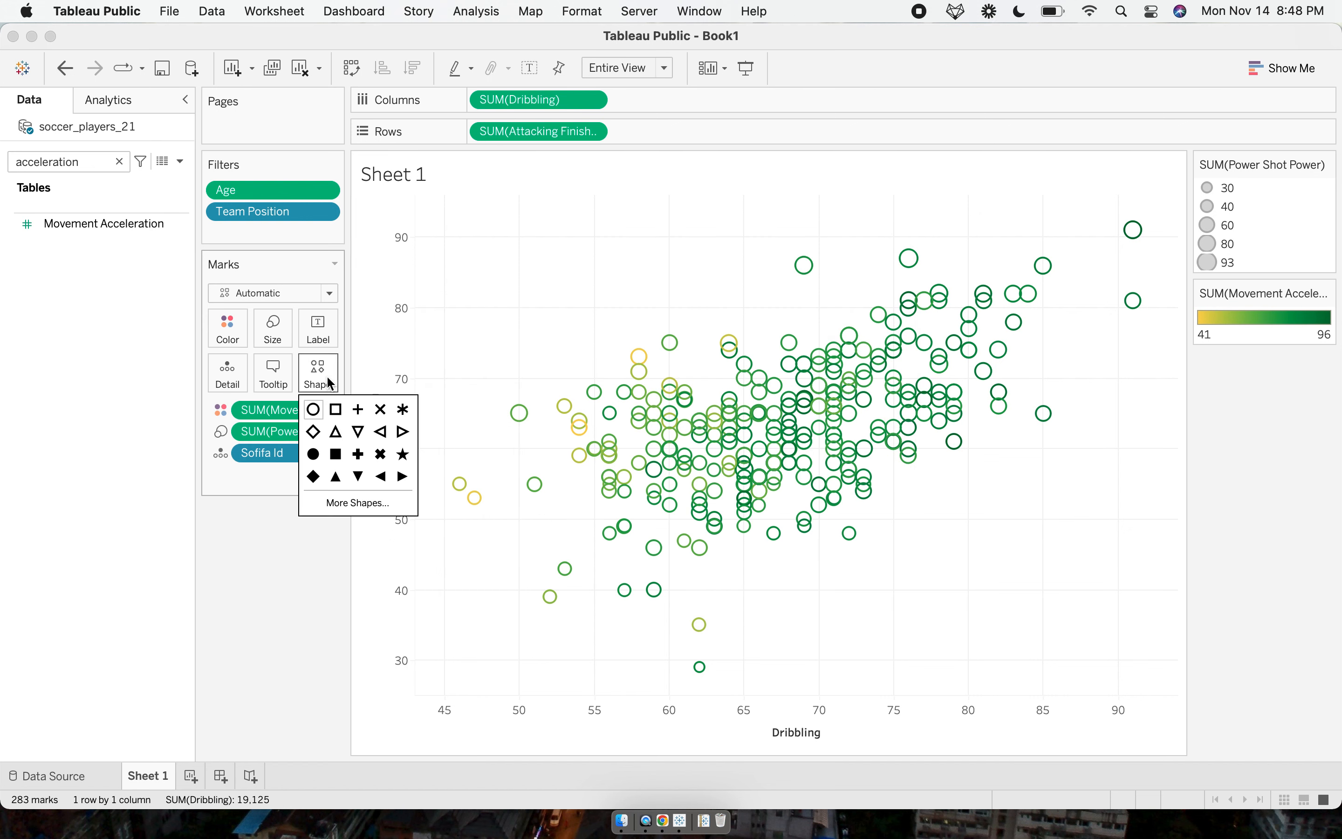
left_click(314, 455)
left_click(321, 562)
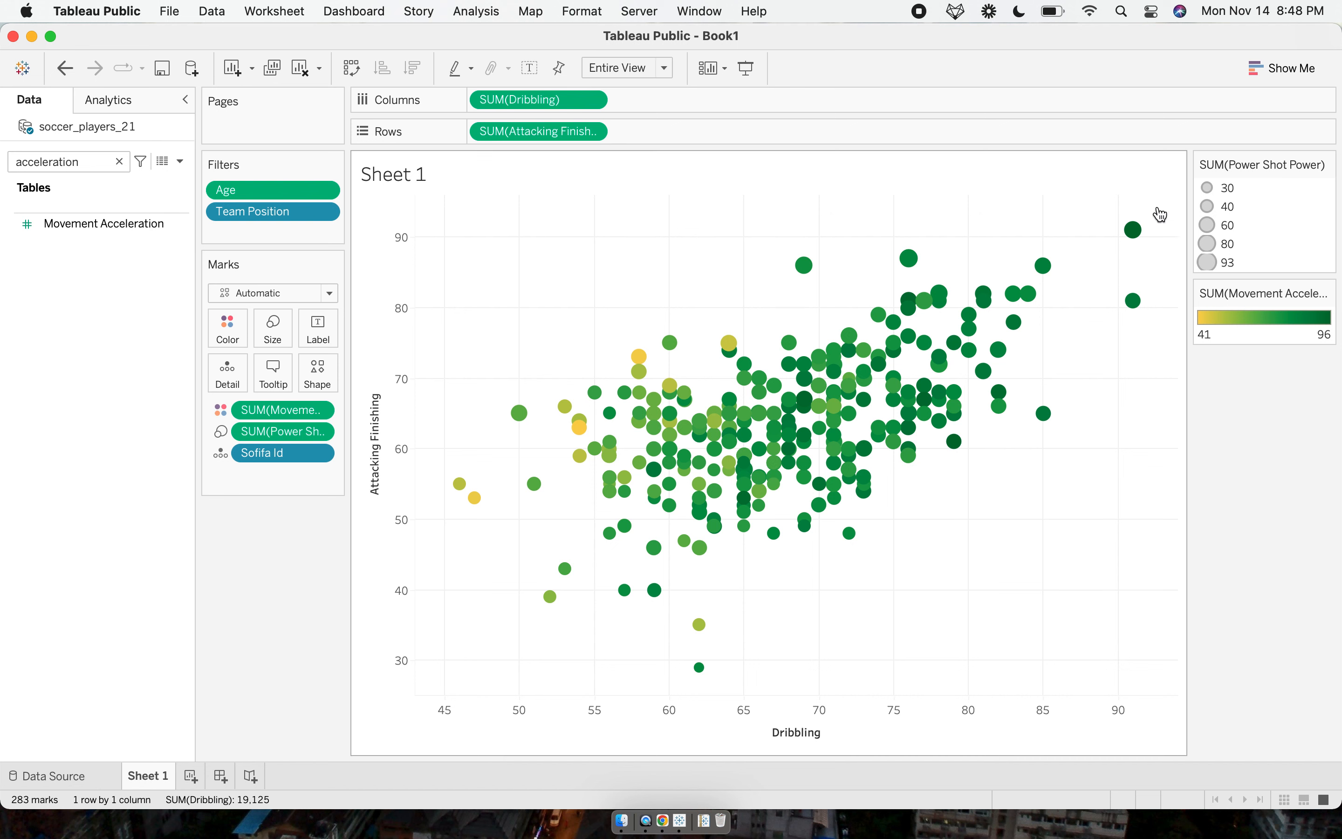
Find the Short Name field and add it to the marks' tooltip.
mouse_move(1137, 239)
type("p")
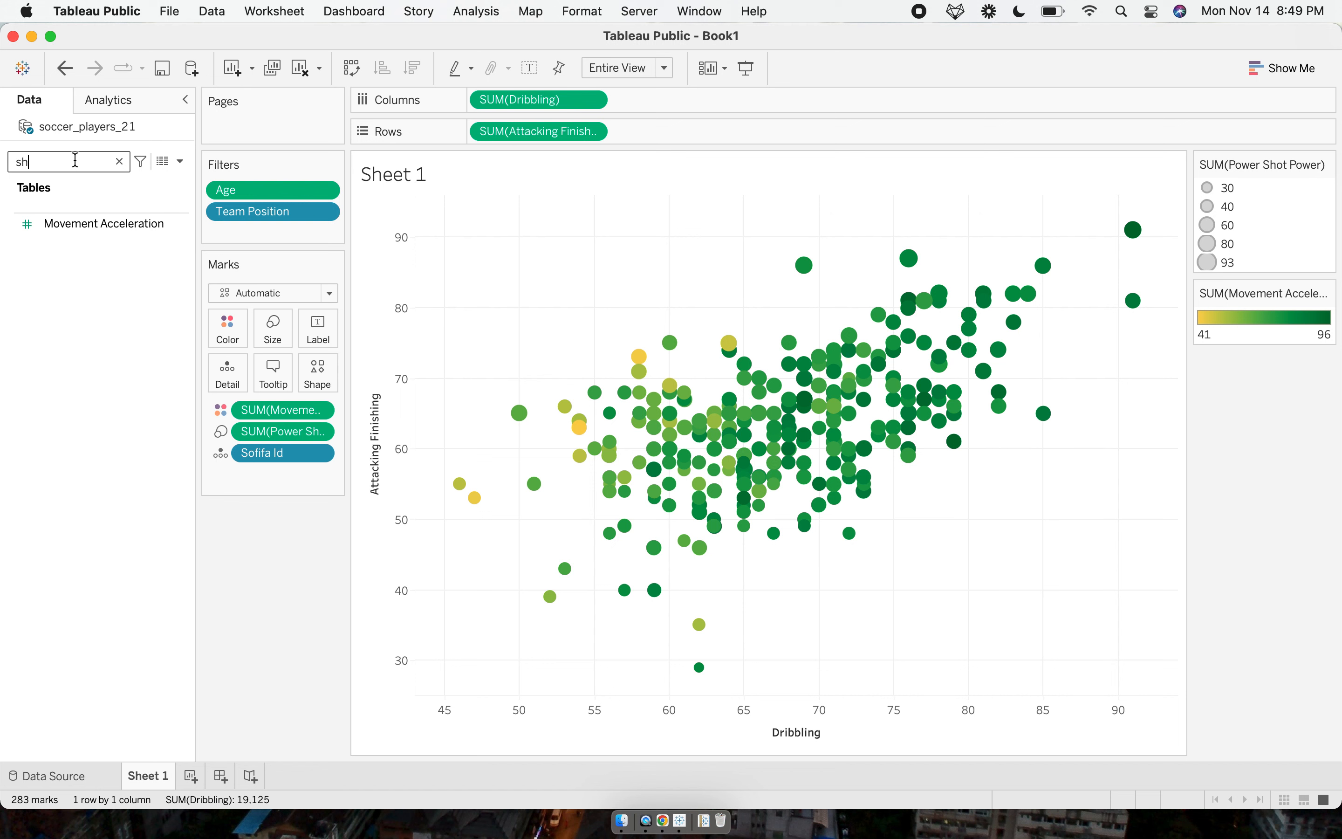
type("hort name")
left_click(109, 215)
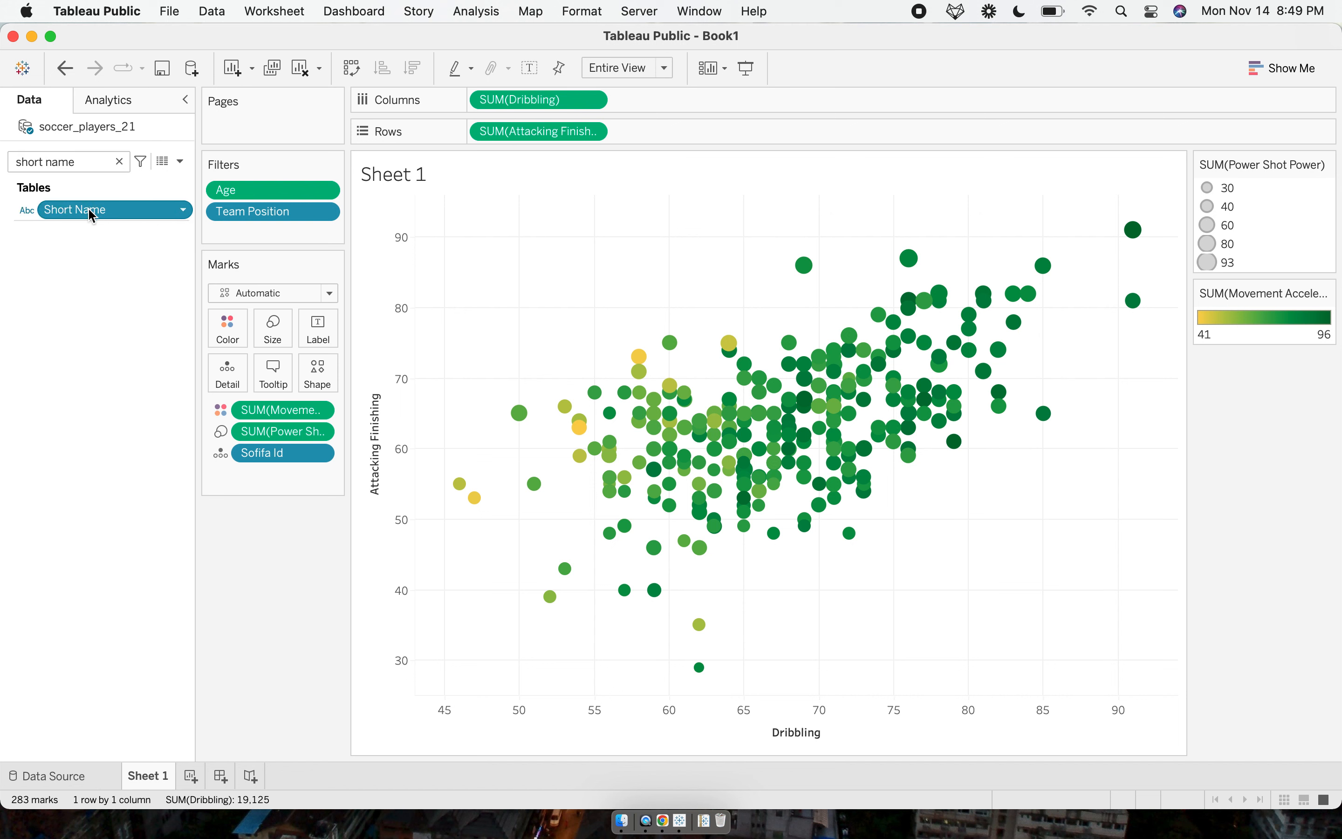
left_click_drag(90, 212, 277, 377)
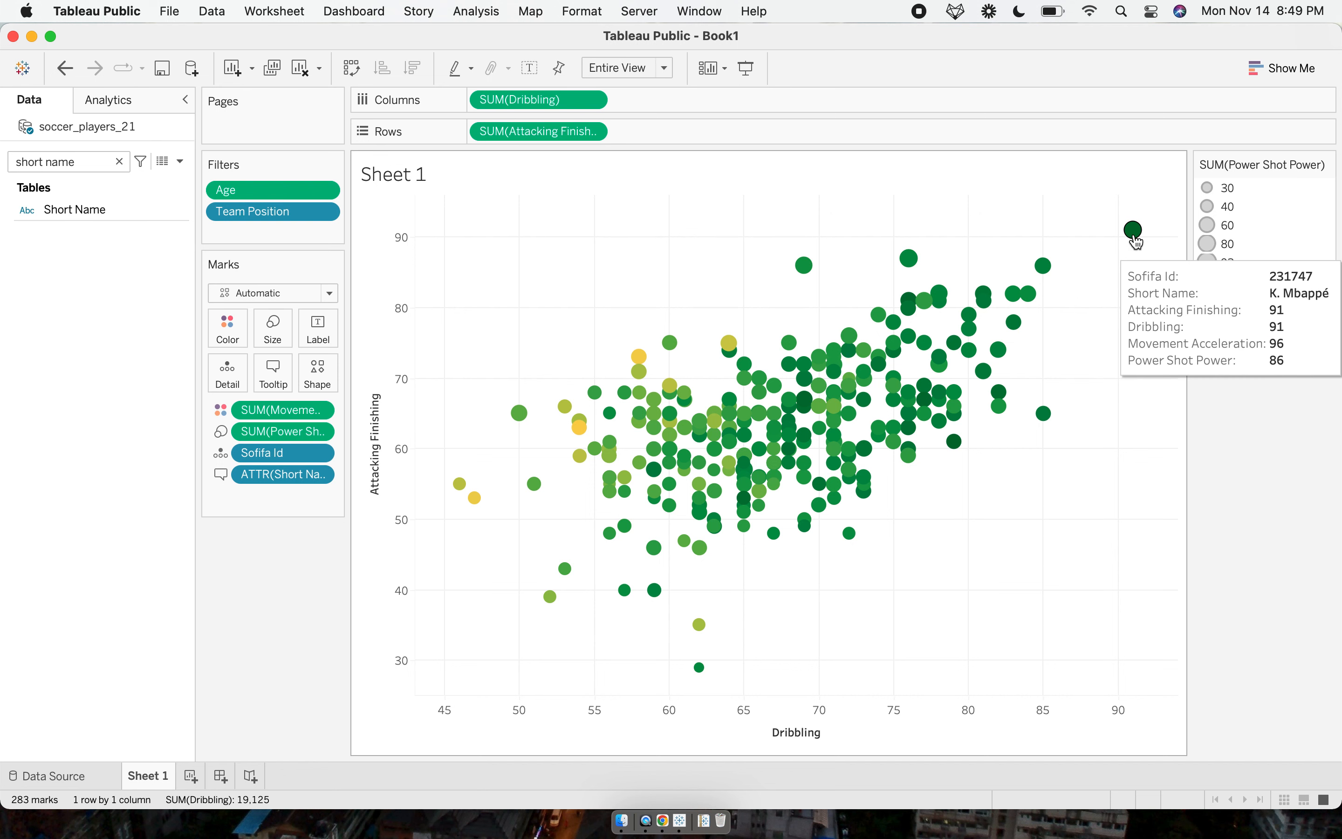
Search for the Short Name field again and use it to label the marks on the scatter plot.
left_click(77, 160)
key("BackSpace")
key("BackSpace")
key("BackSpace")
key("BackSpace")
key("BackSpace")
key("BackSpace")
key("BackSpace")
key("BackSpace")
key("BackSpace")
type("hort name")
left_click(91, 215)
left_click_drag(87, 213, 319, 338)
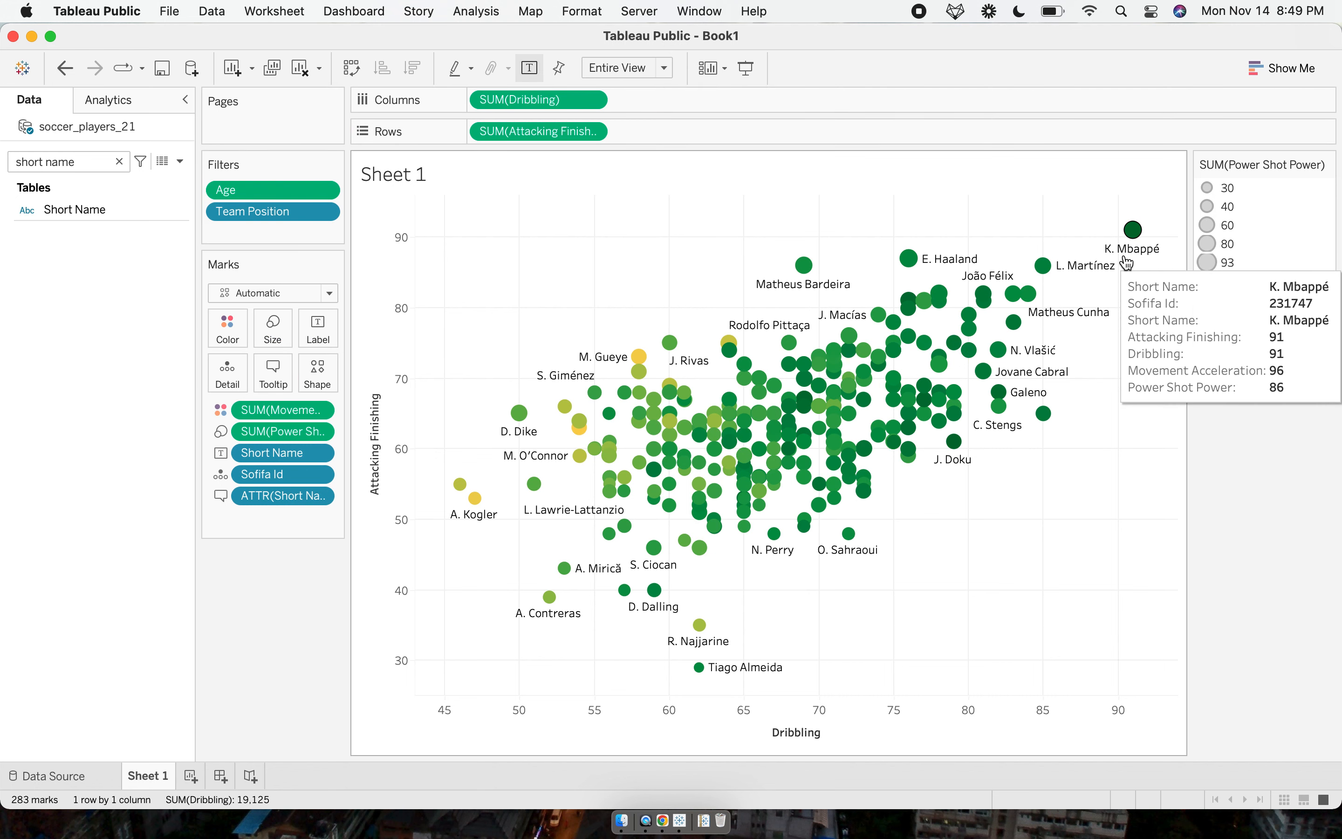
mouse_move(1092, 321)
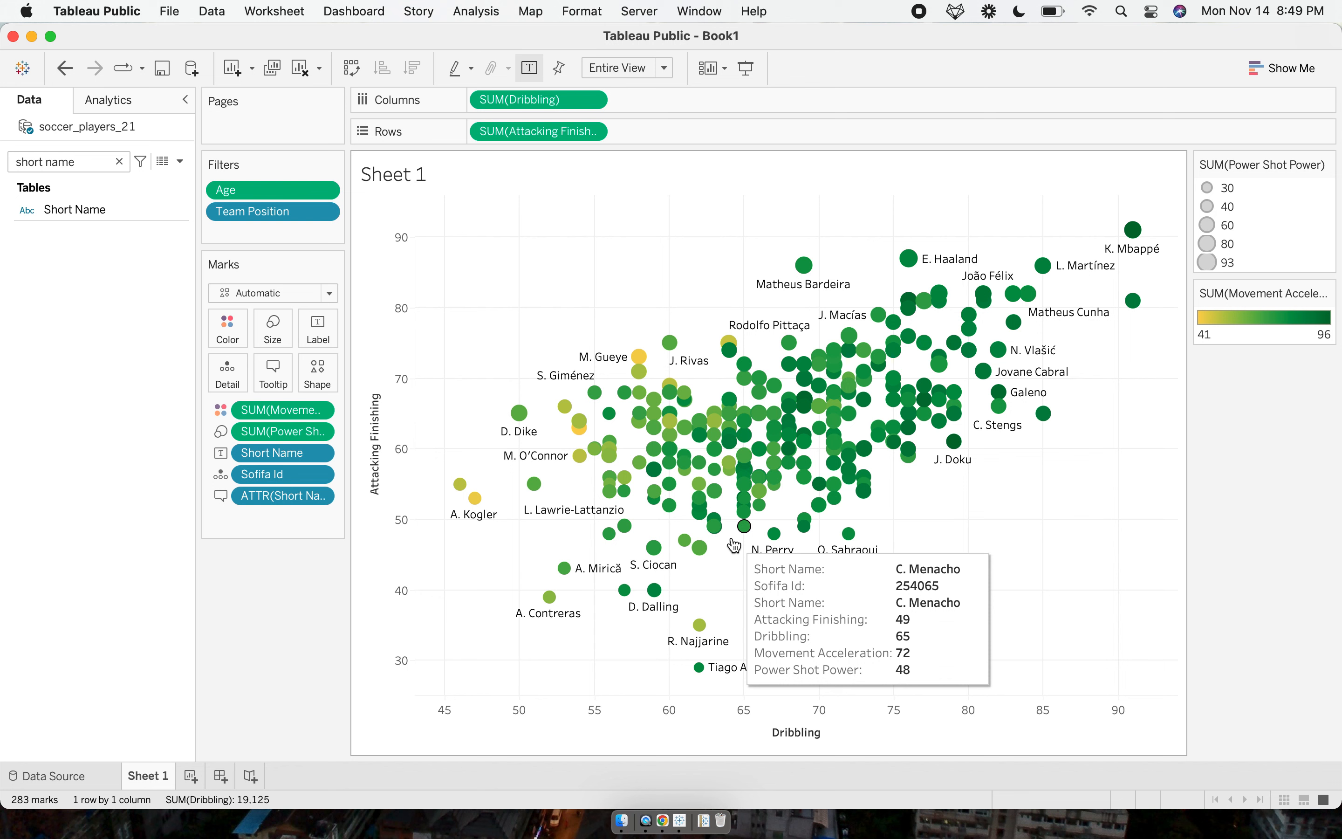
Clear the field search and review the main criteria thresholds on the workshop page.
triple_click(84, 162)
key("BackSpace")
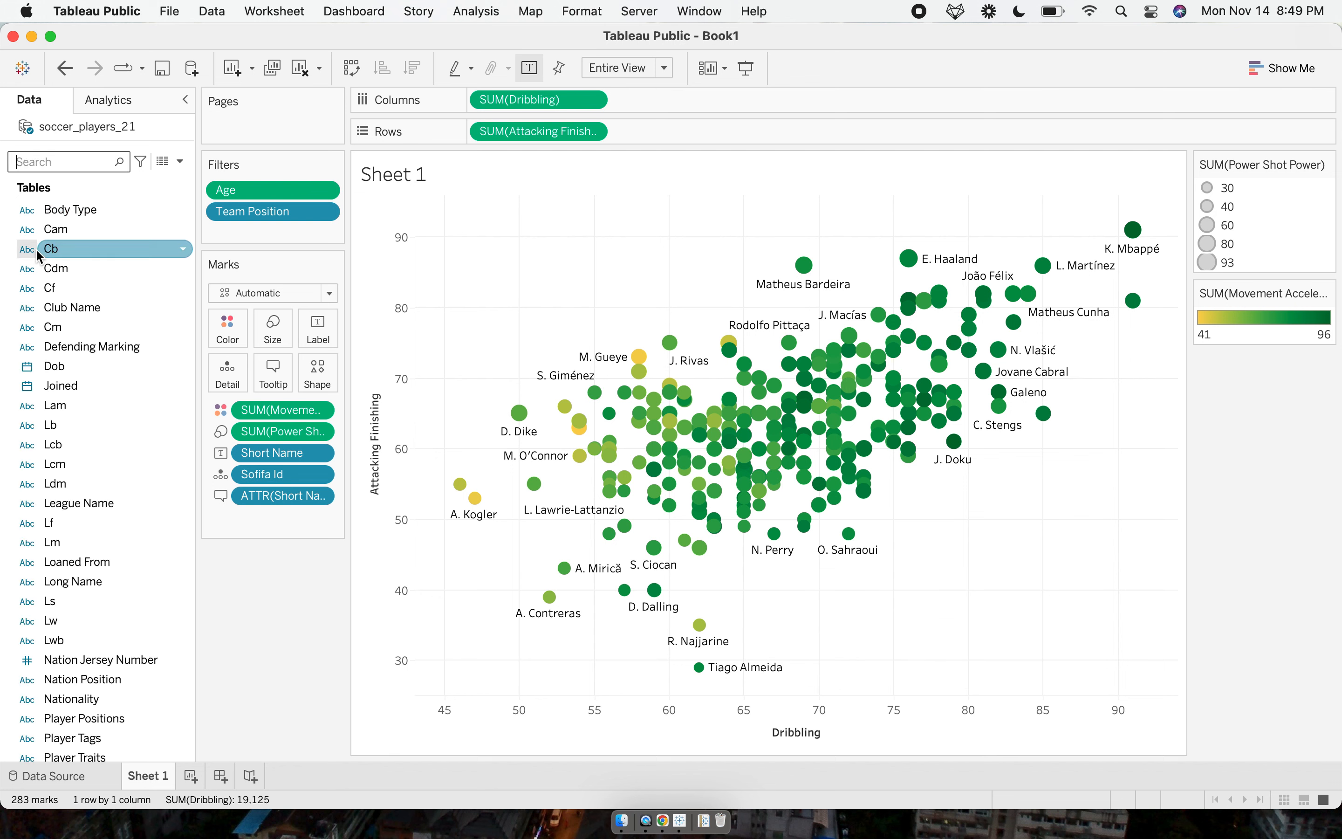
key("super+Tab")
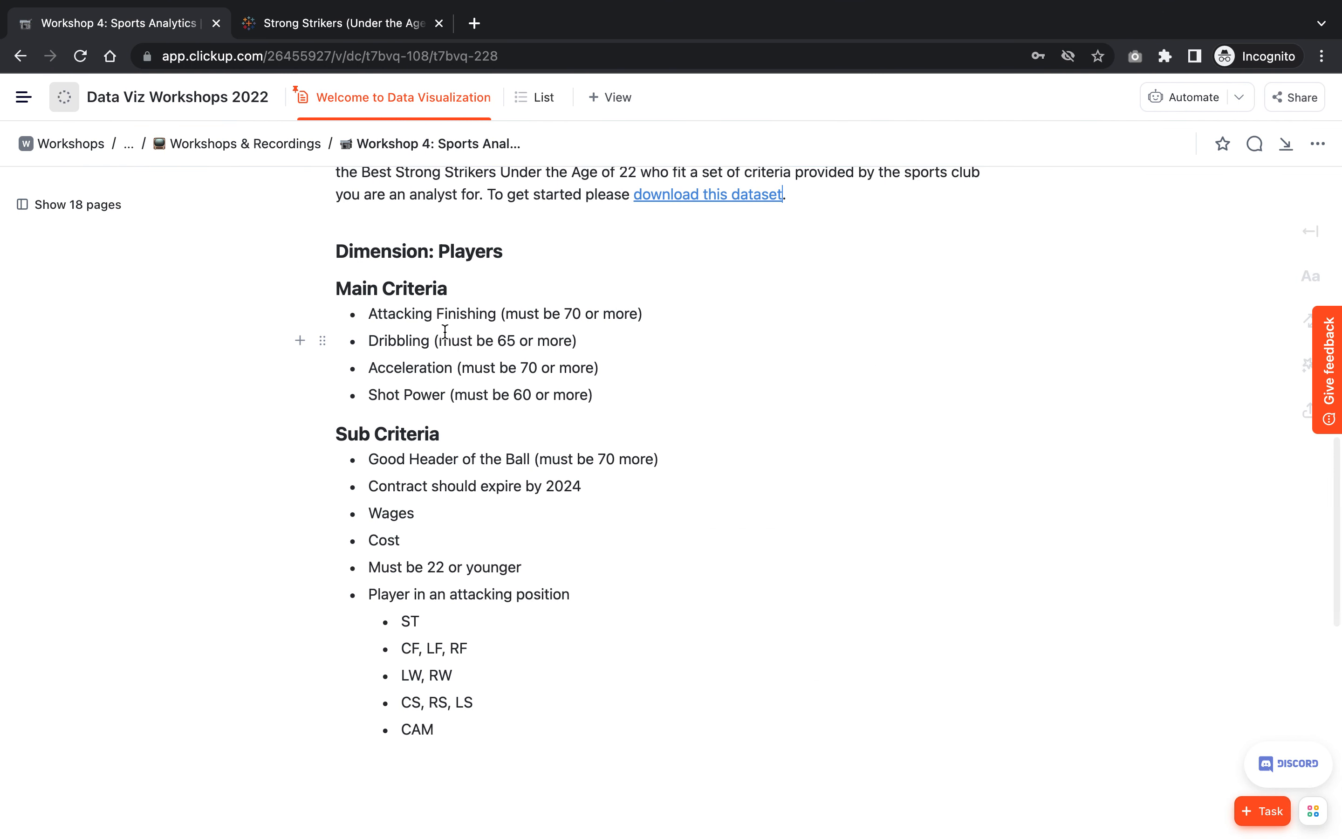
triple_click(441, 313)
left_click(428, 312)
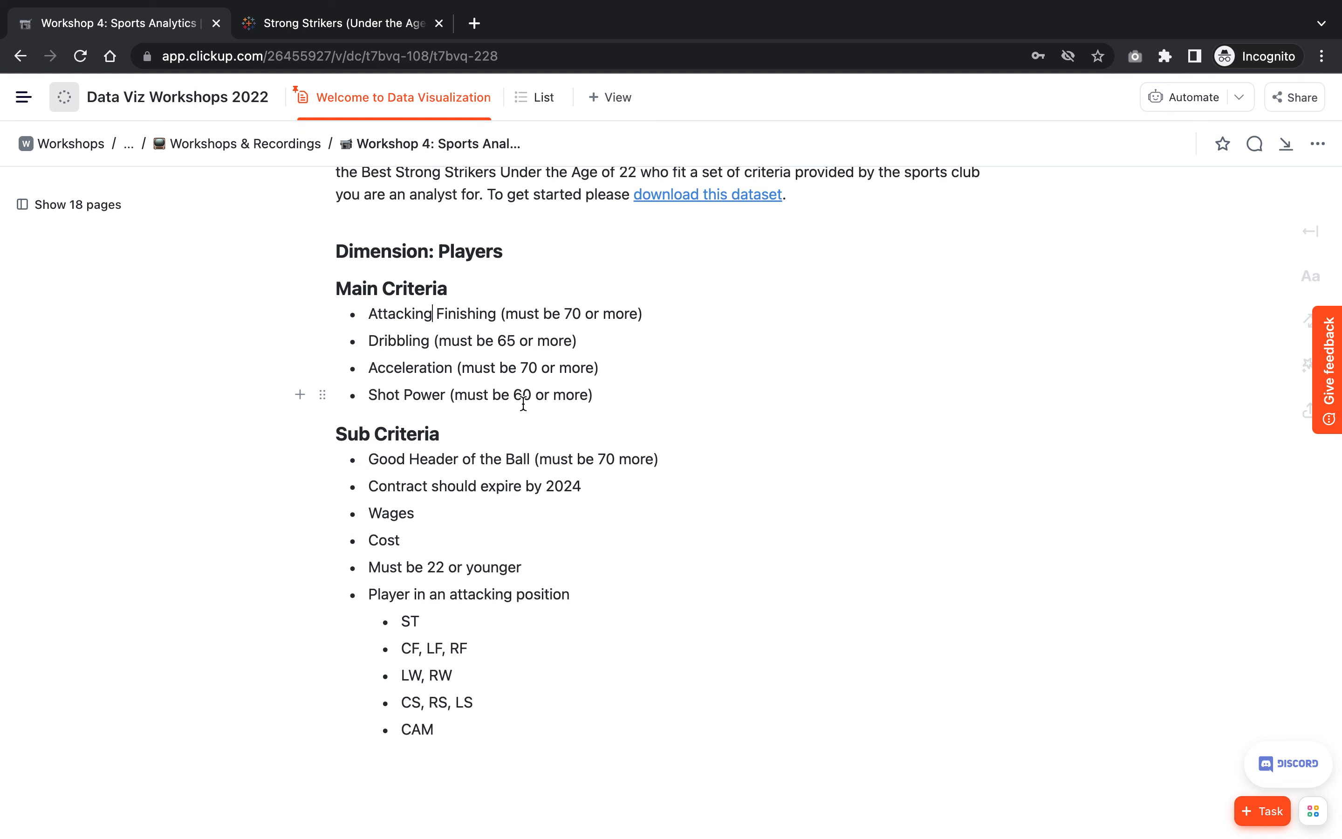
key("ctrl+Left")
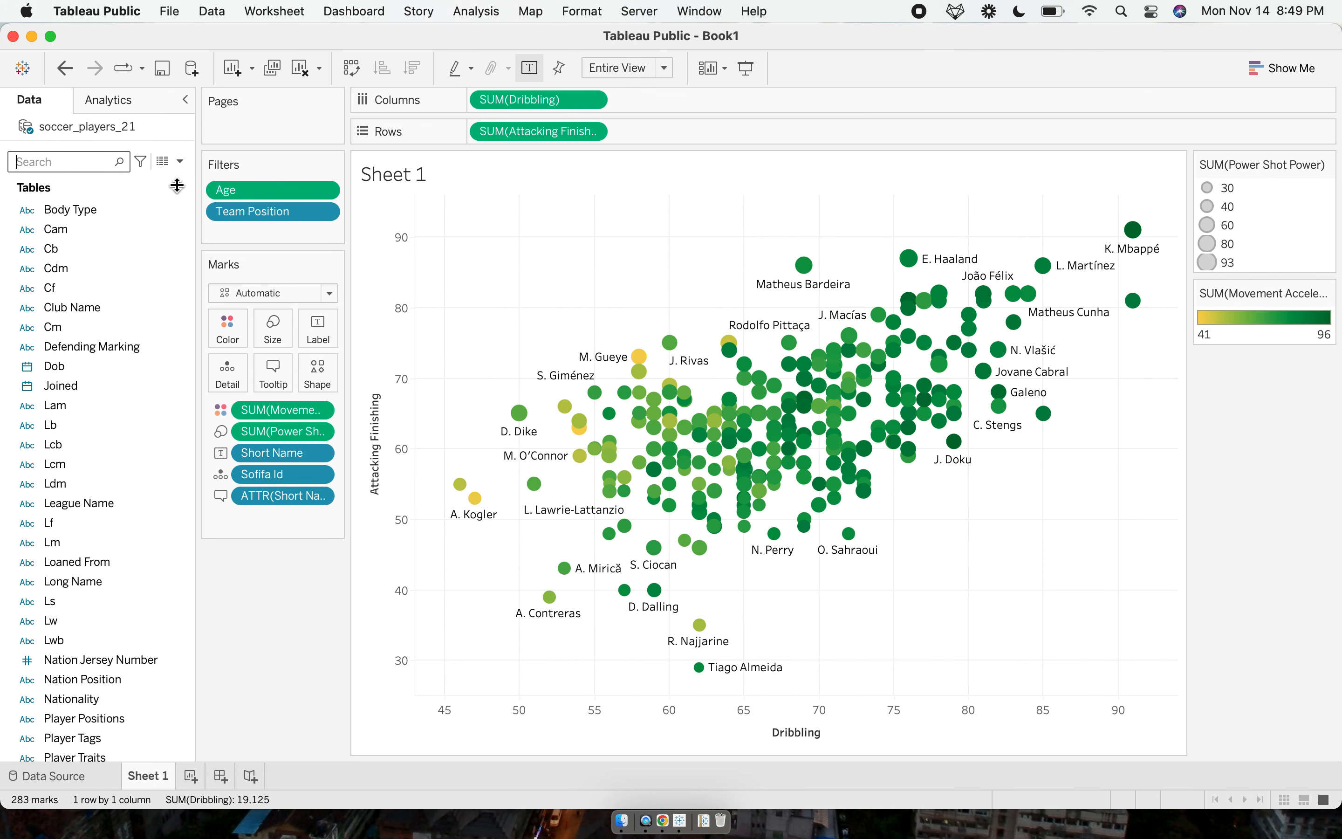
Find Attacking Finishing and add it as an all-values filter with a minimum of 70.
type("finishing")
key("ctrl+Right")
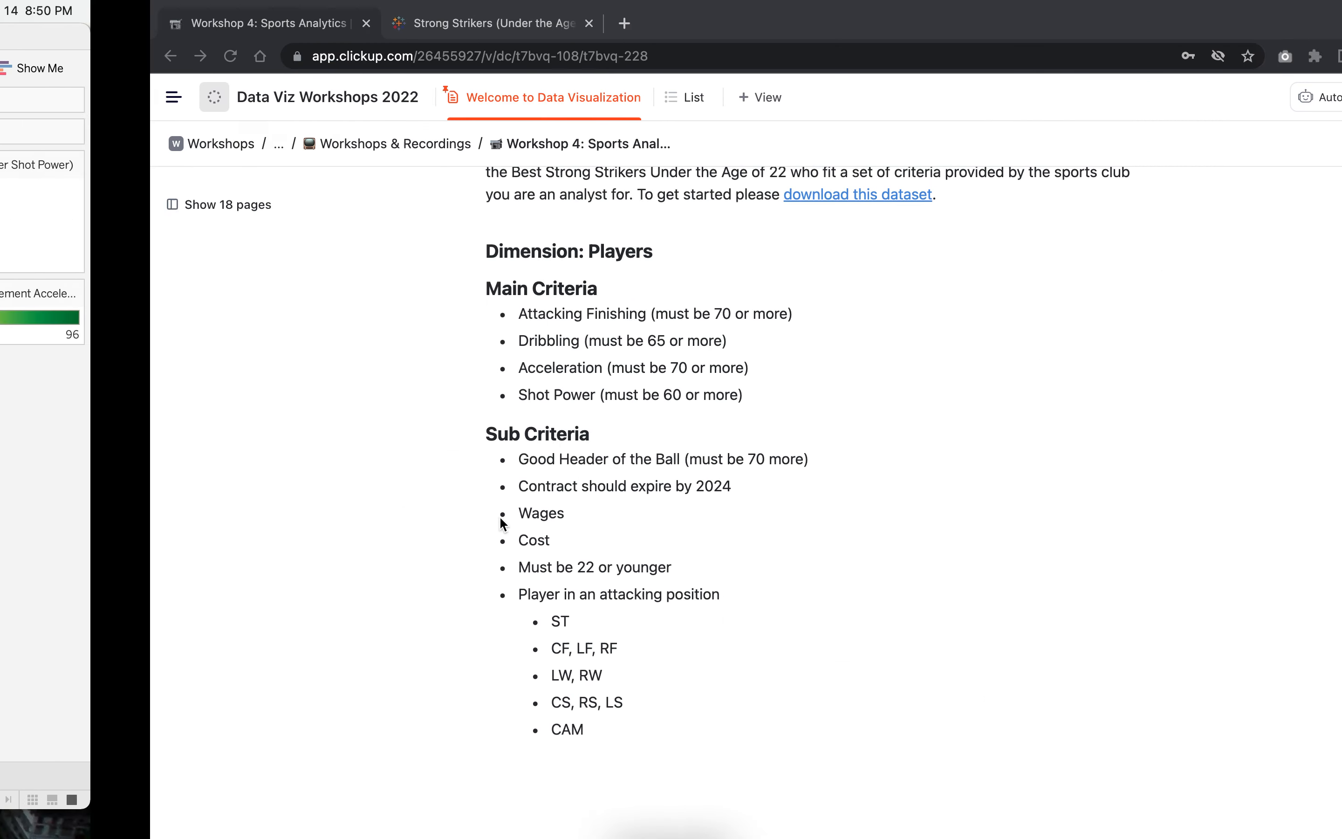
key("ctrl+Left")
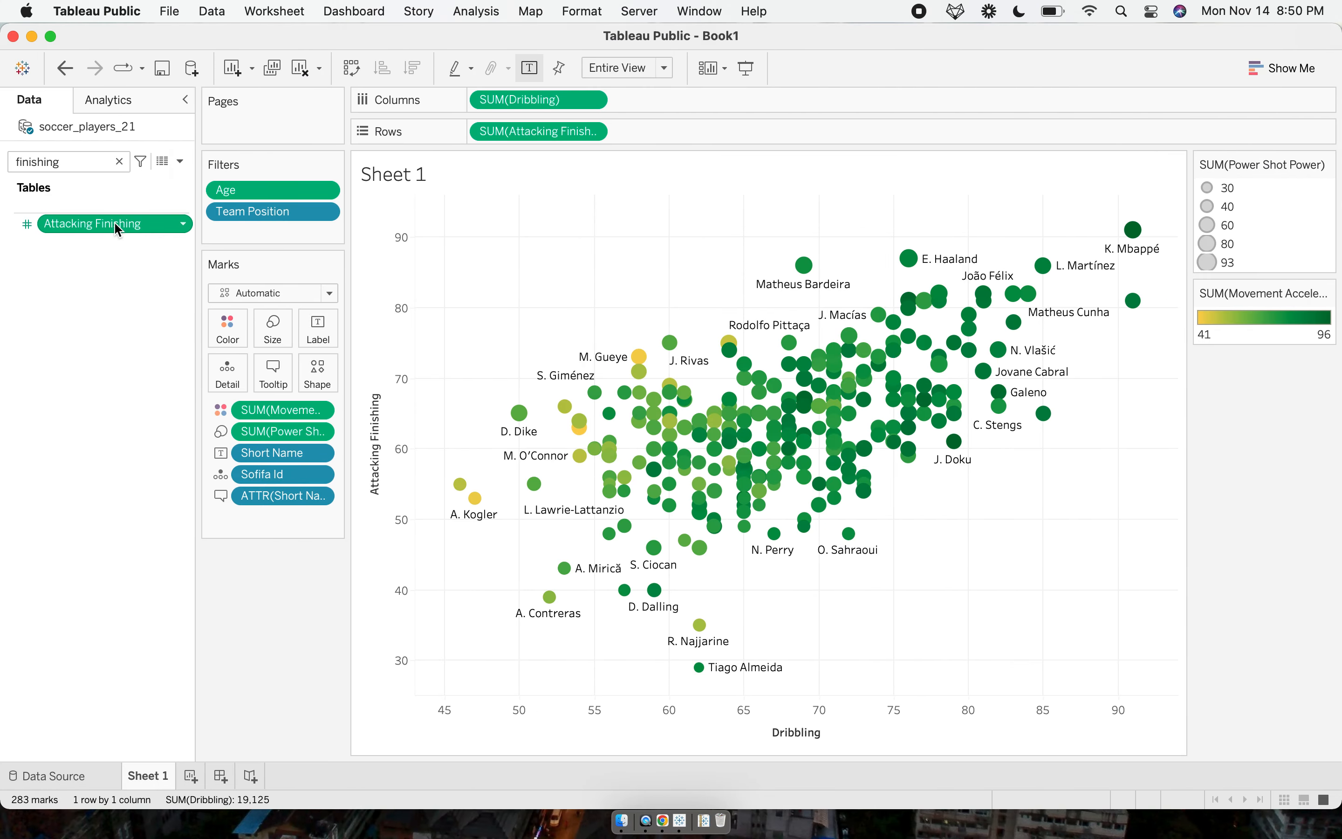
left_click_drag(93, 223, 268, 228)
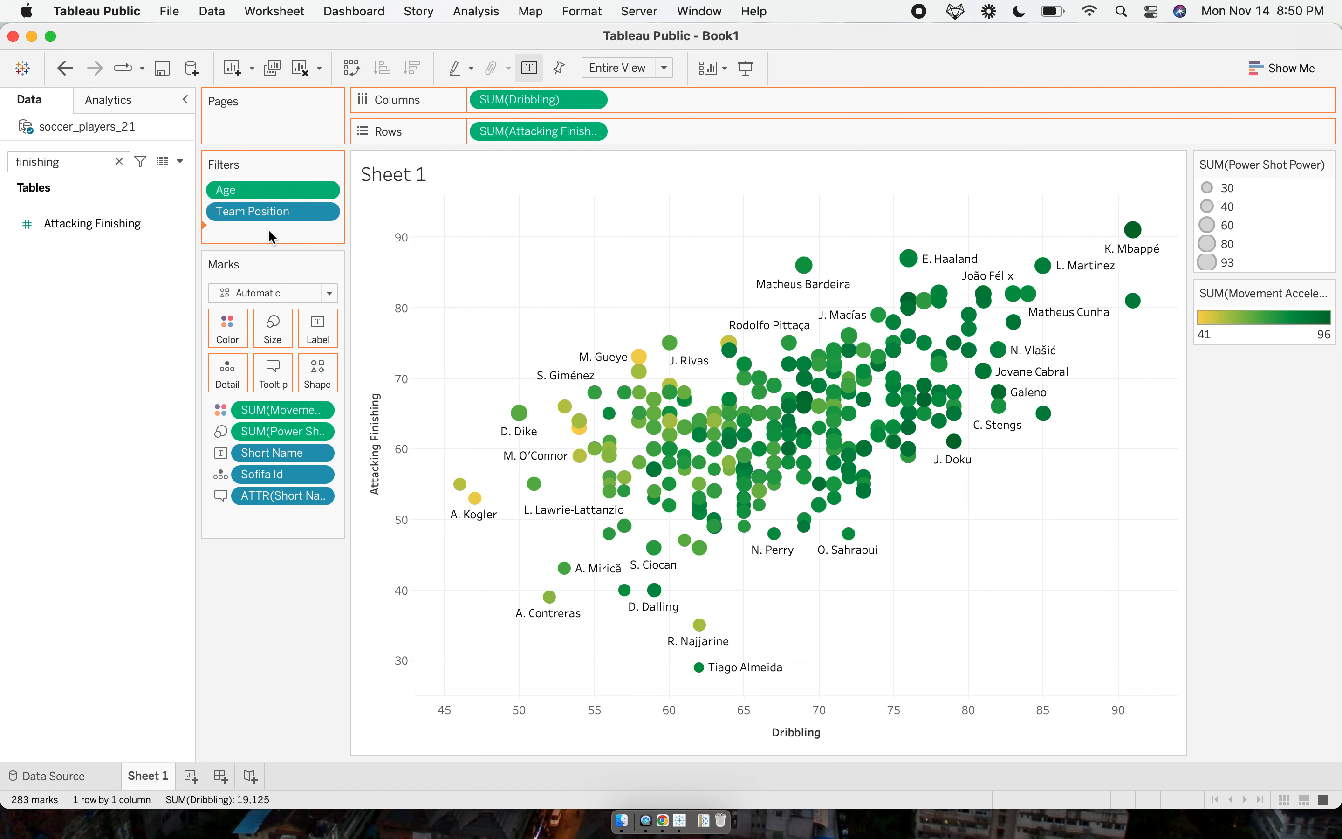
left_click(620, 304)
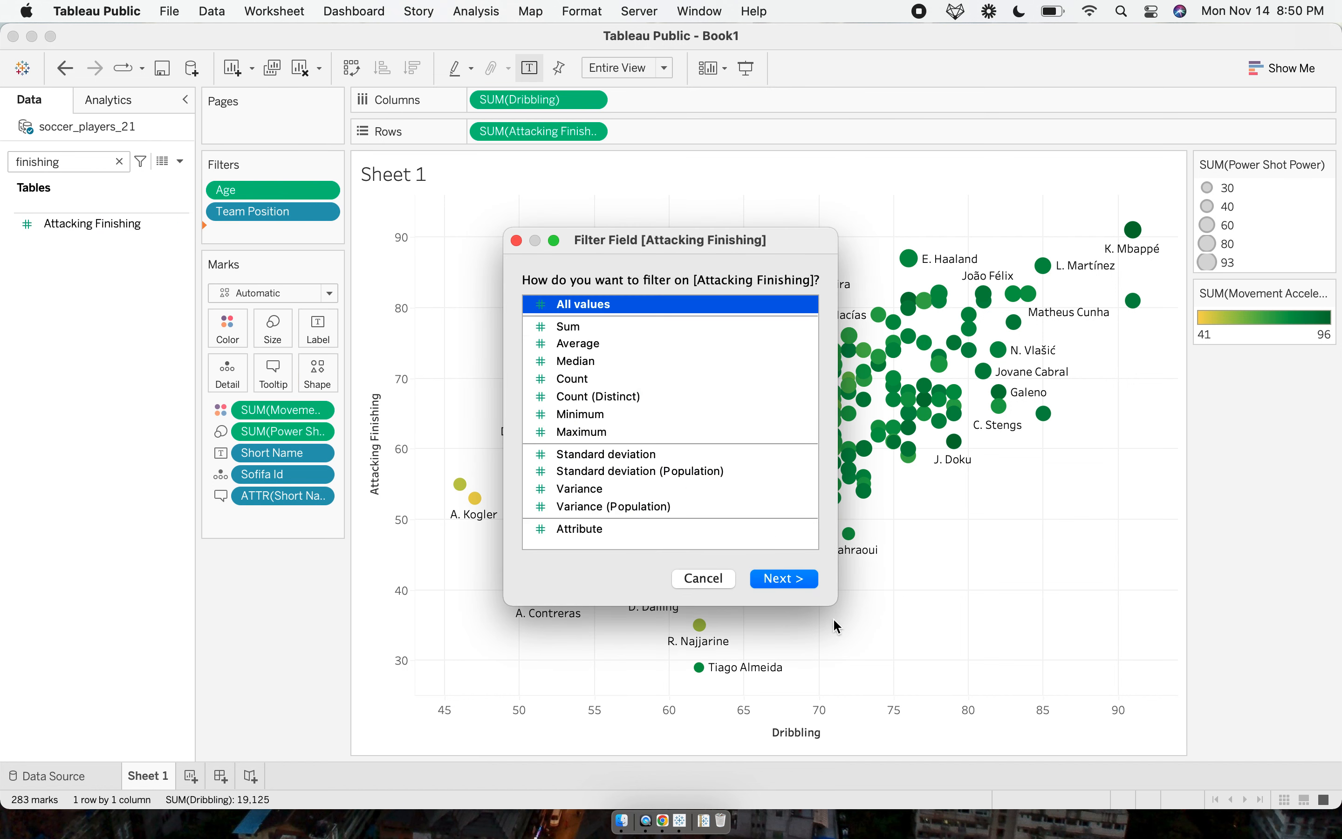
left_click(783, 579)
double_click(787, 416)
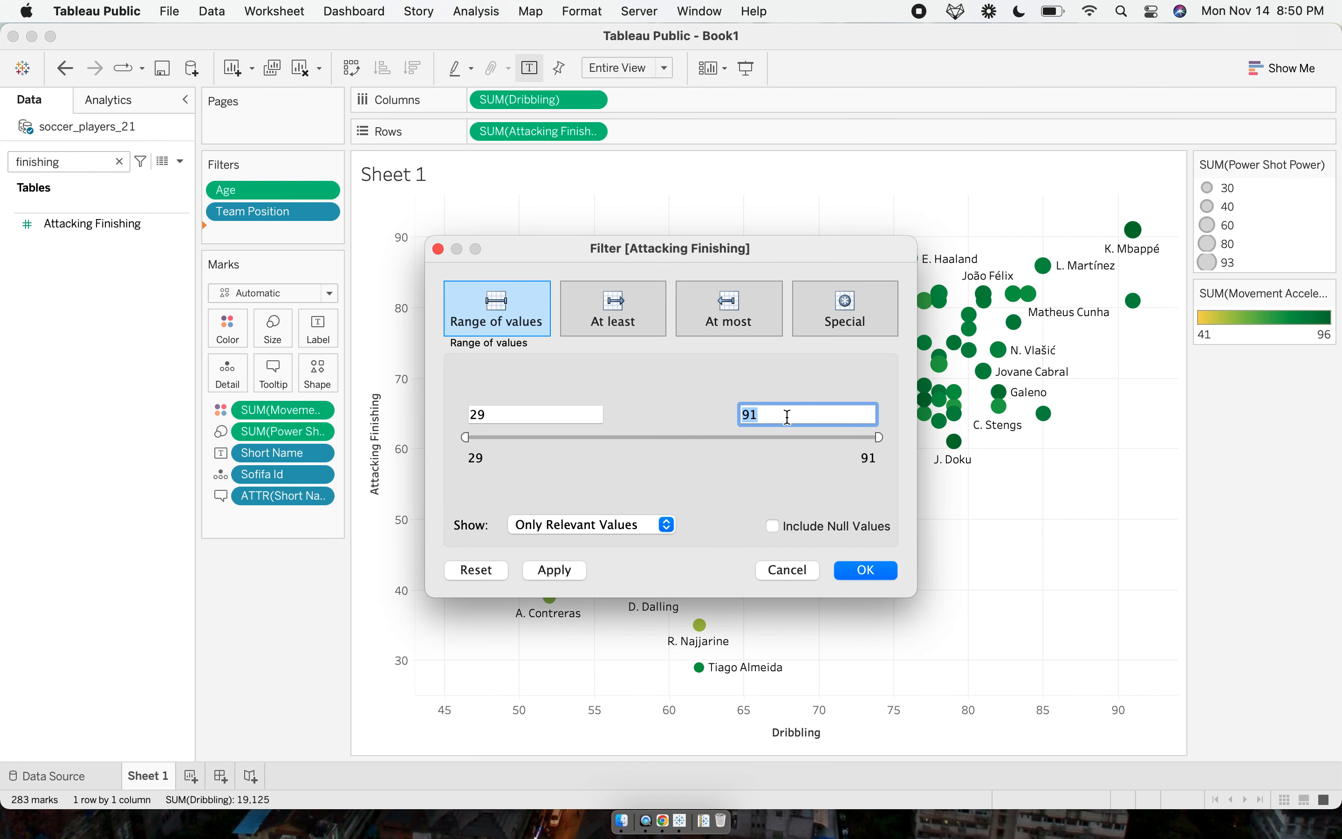
type("7")
double_click(555, 416)
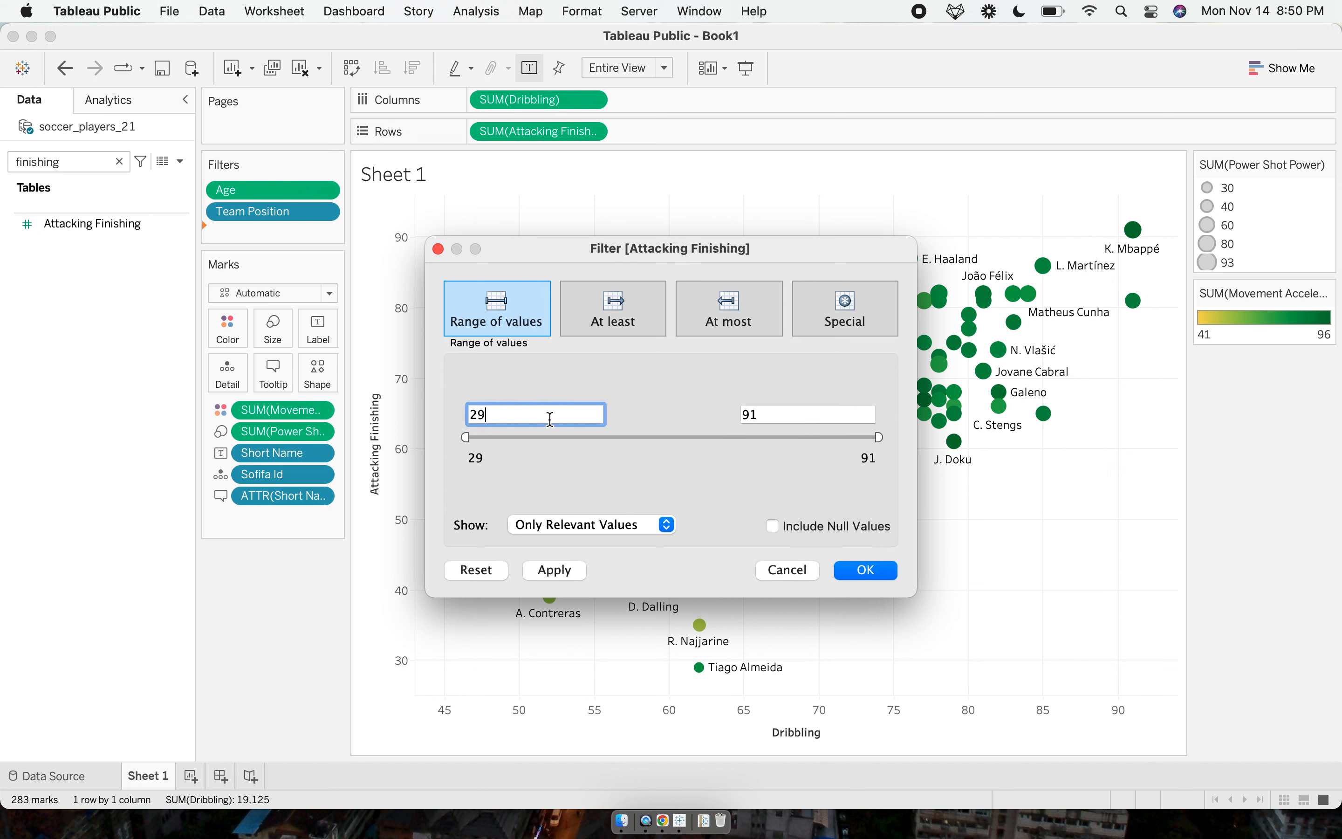
type("70")
left_click(656, 372)
left_click(572, 570)
left_click(865, 571)
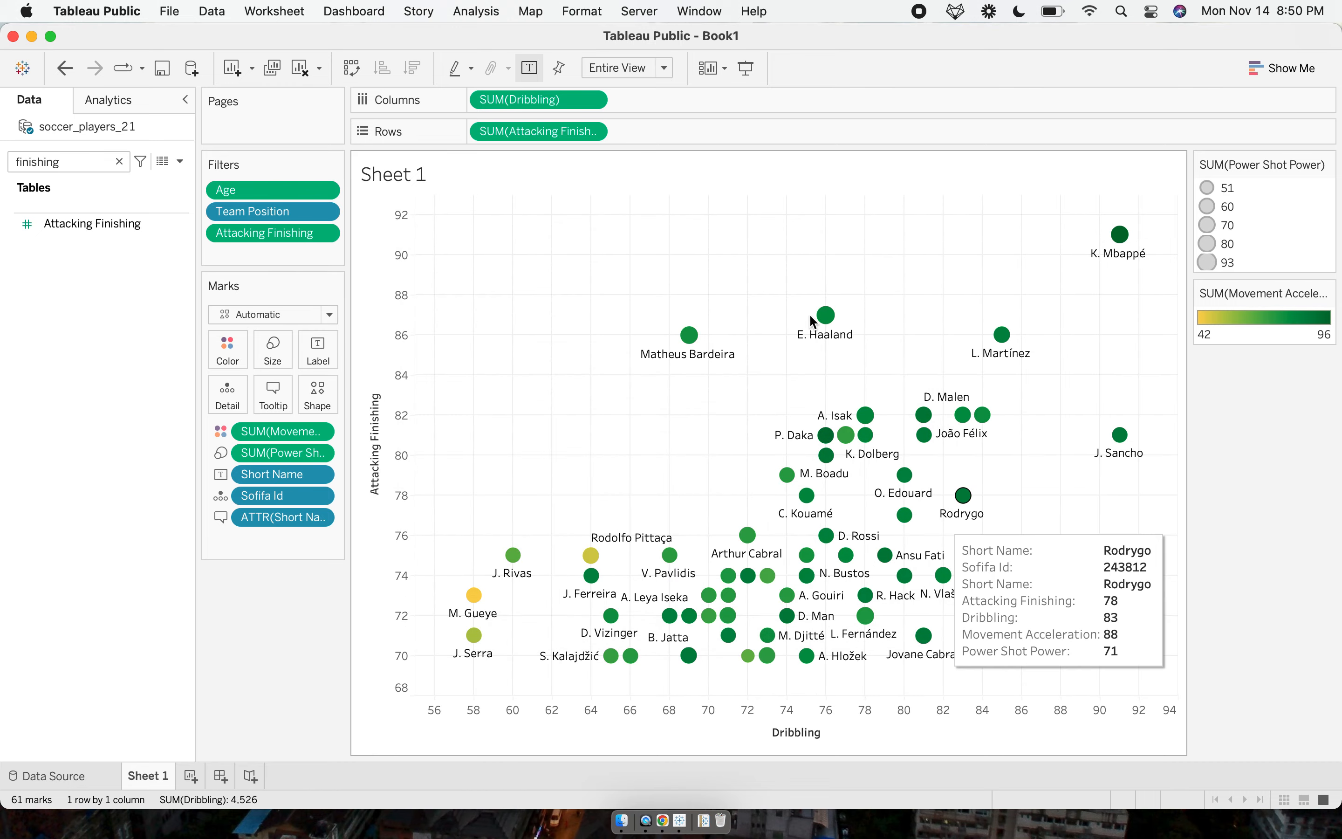
Check the dribbling threshold on the workshop page, and add the Dribbling field to the sheet's filters.
key("ctrl+Right")
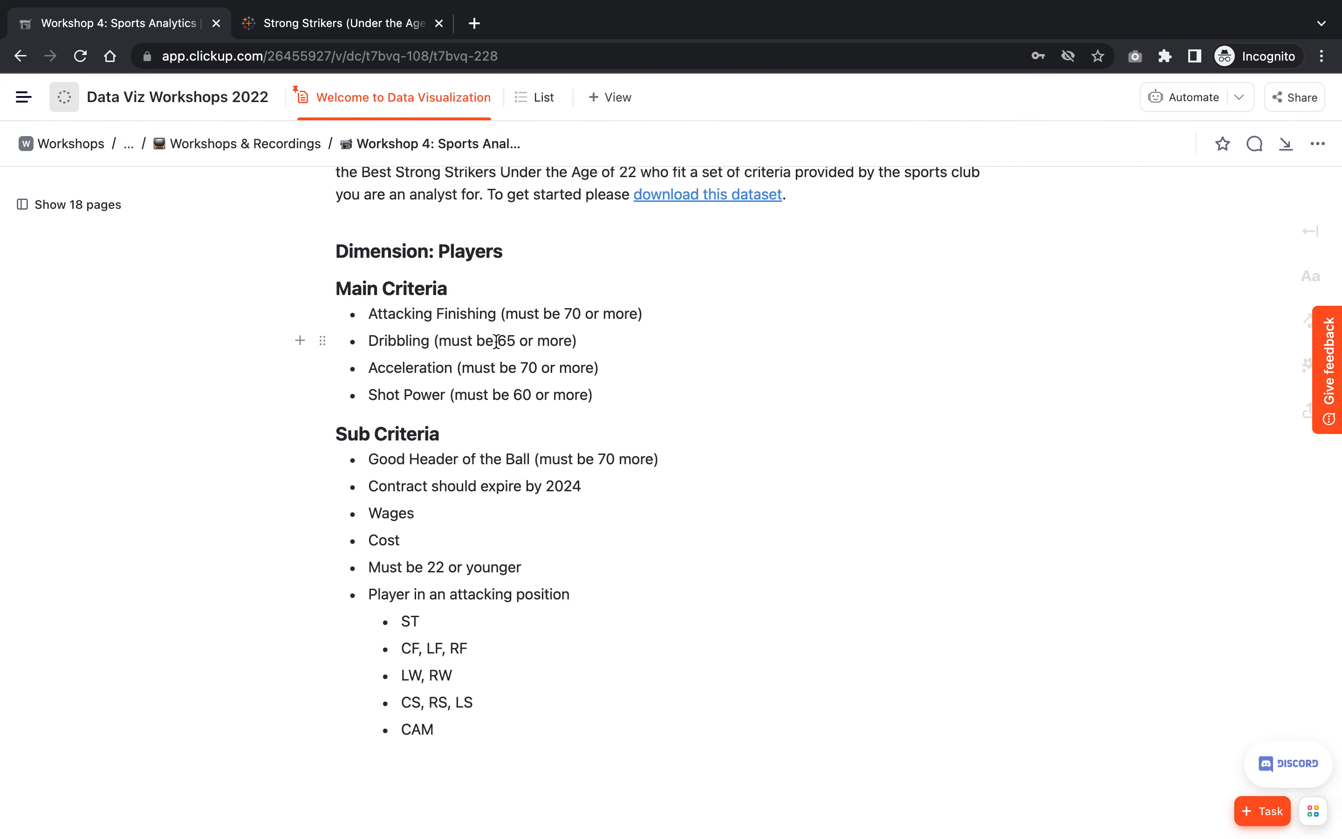
key("ctrl+Left")
left_click(54, 162)
key("super+shift+Left")
type("dr")
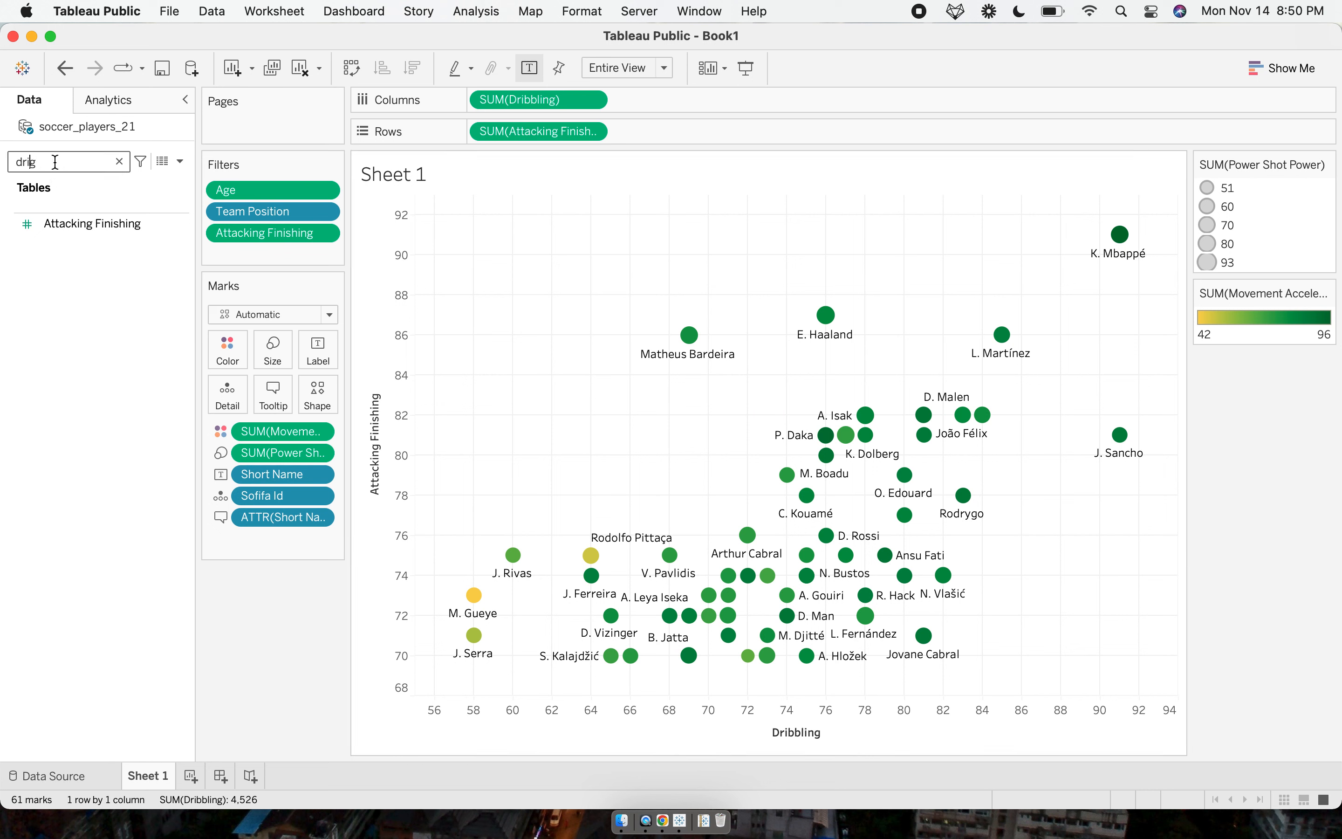
type("i")
key("Delete")
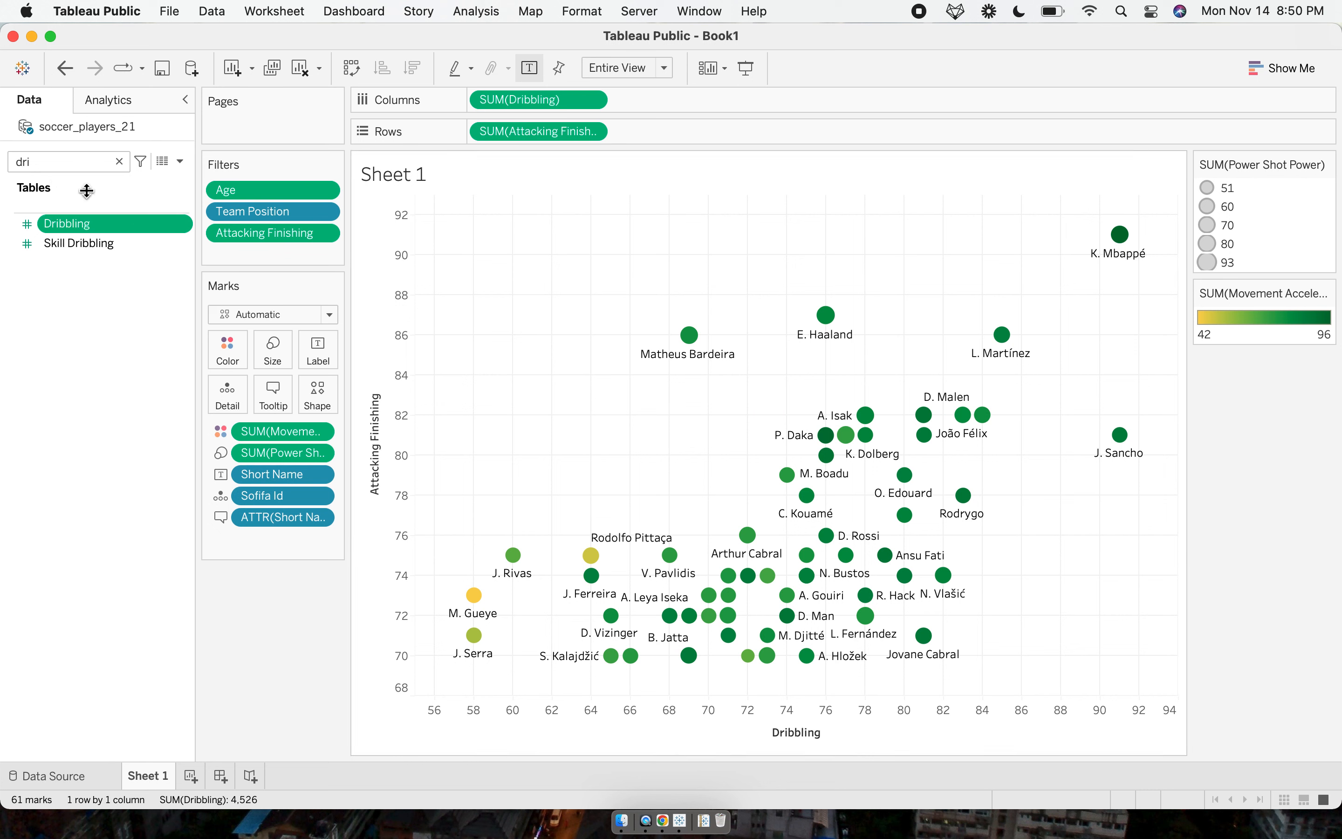
left_click_drag(89, 224, 322, 259)
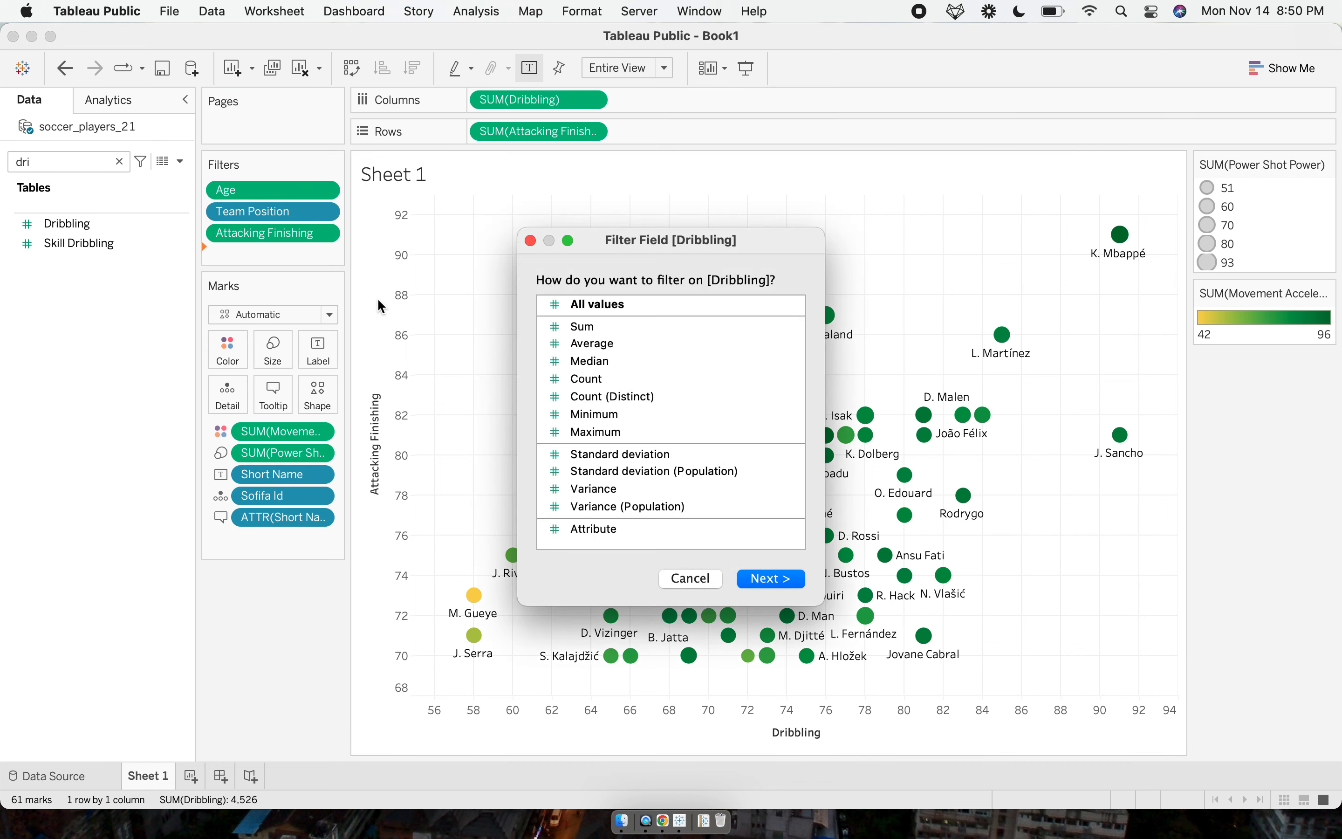
Filter Dribbling on all values with a minimum of 65.
key("ctrl+Right")
key("ctrl+Left")
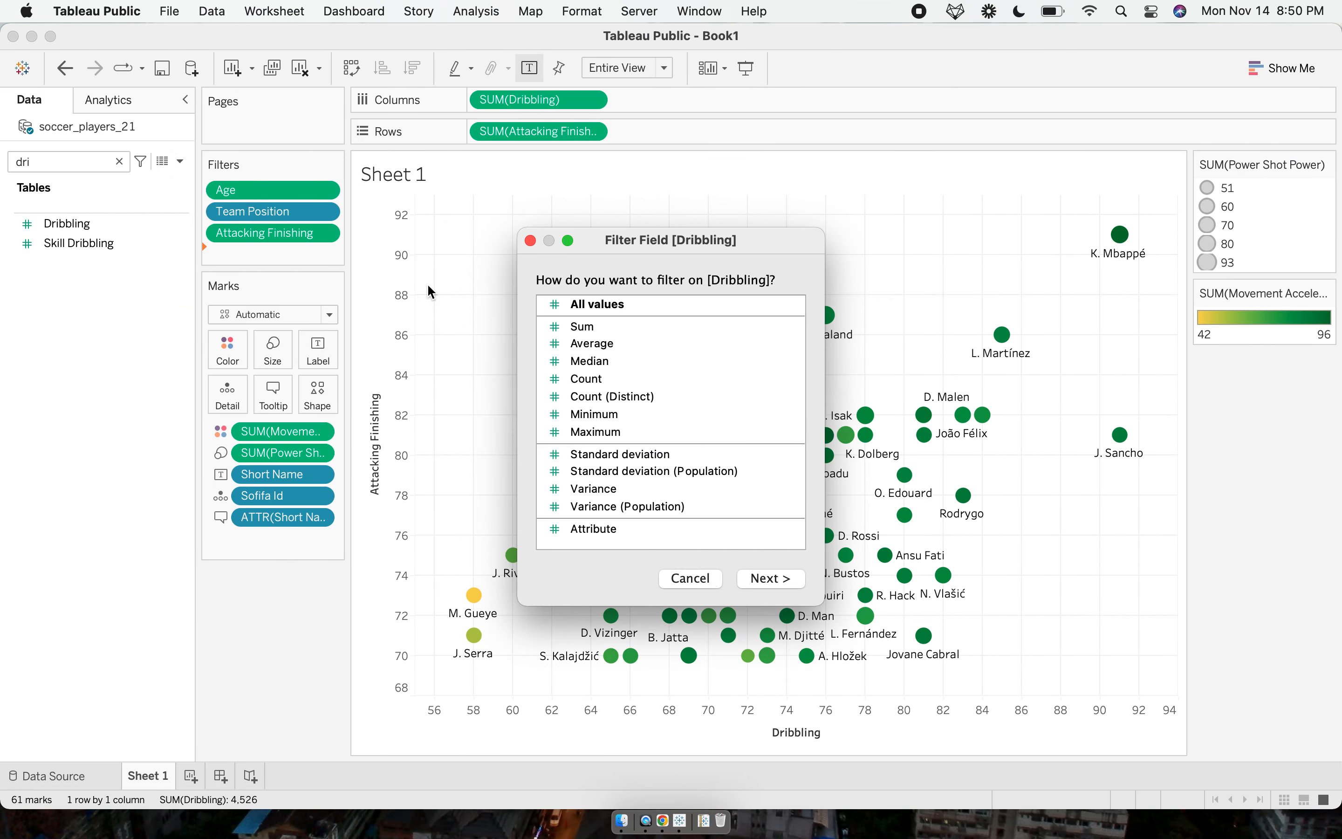
left_click(609, 303)
left_click(776, 577)
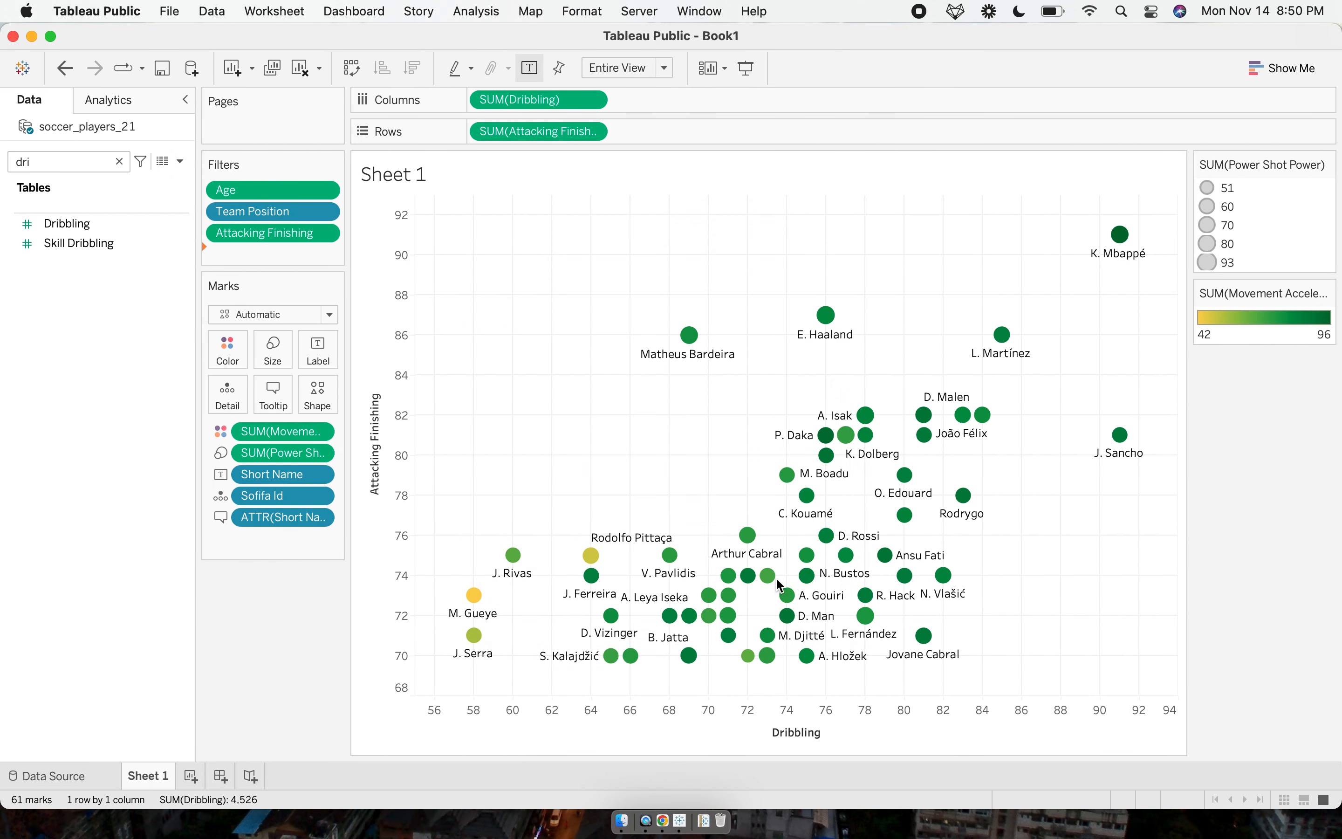
double_click(545, 419)
type("65")
key("Return")
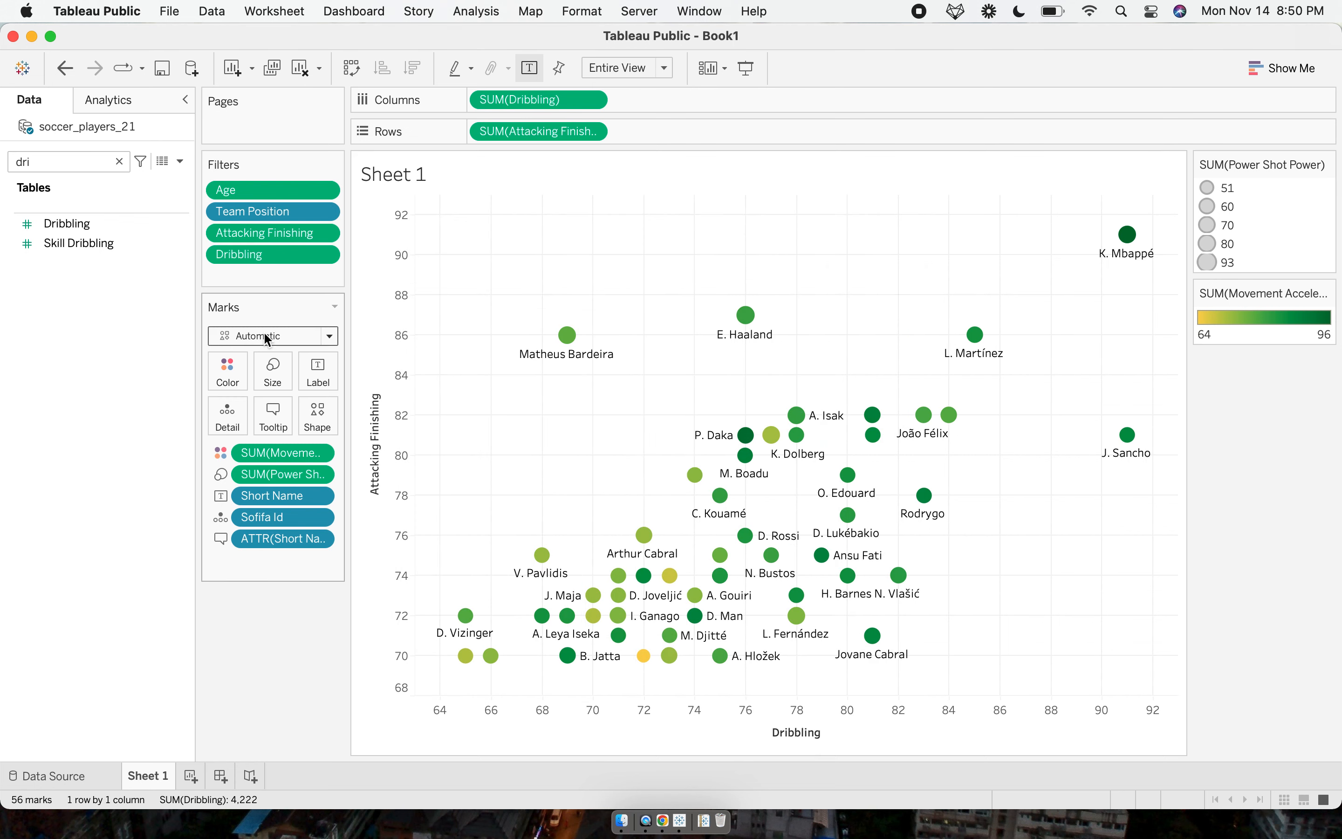
Check the acceleration threshold on the workshop page, and add the Movement Acceleration field to the sheet's filters.
double_click(100, 164)
key("BackSpace")
key("ctrl+Right")
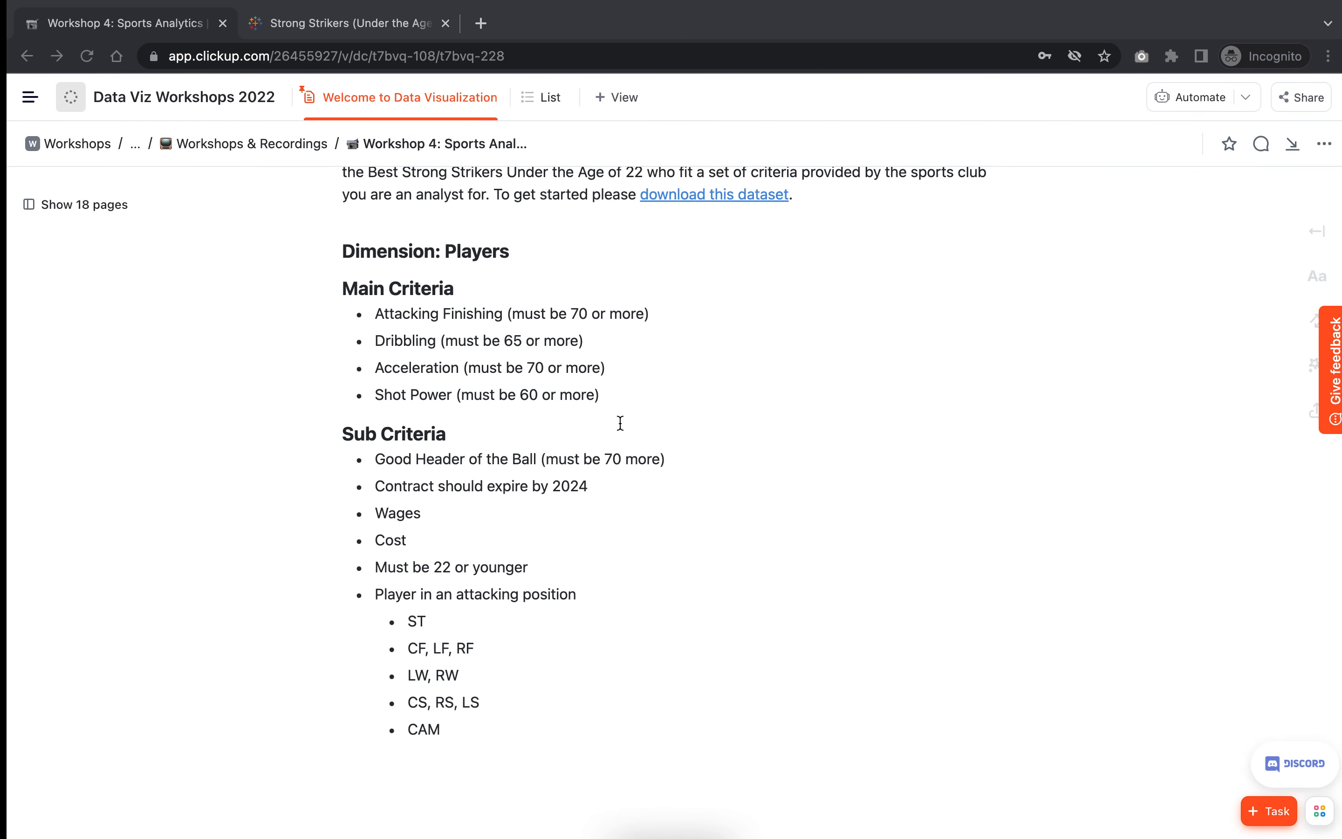
key("ctrl+Left")
type("a")
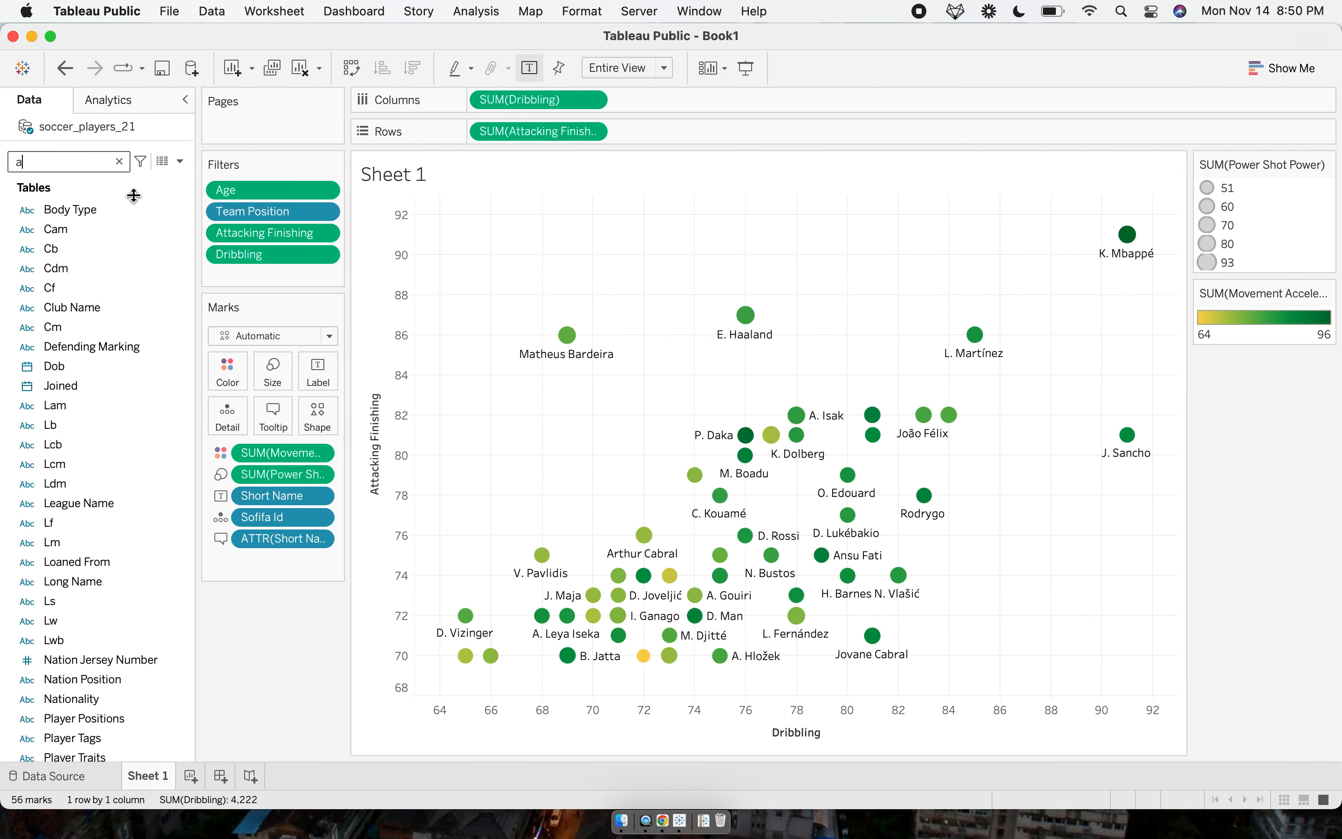
type("cceleration")
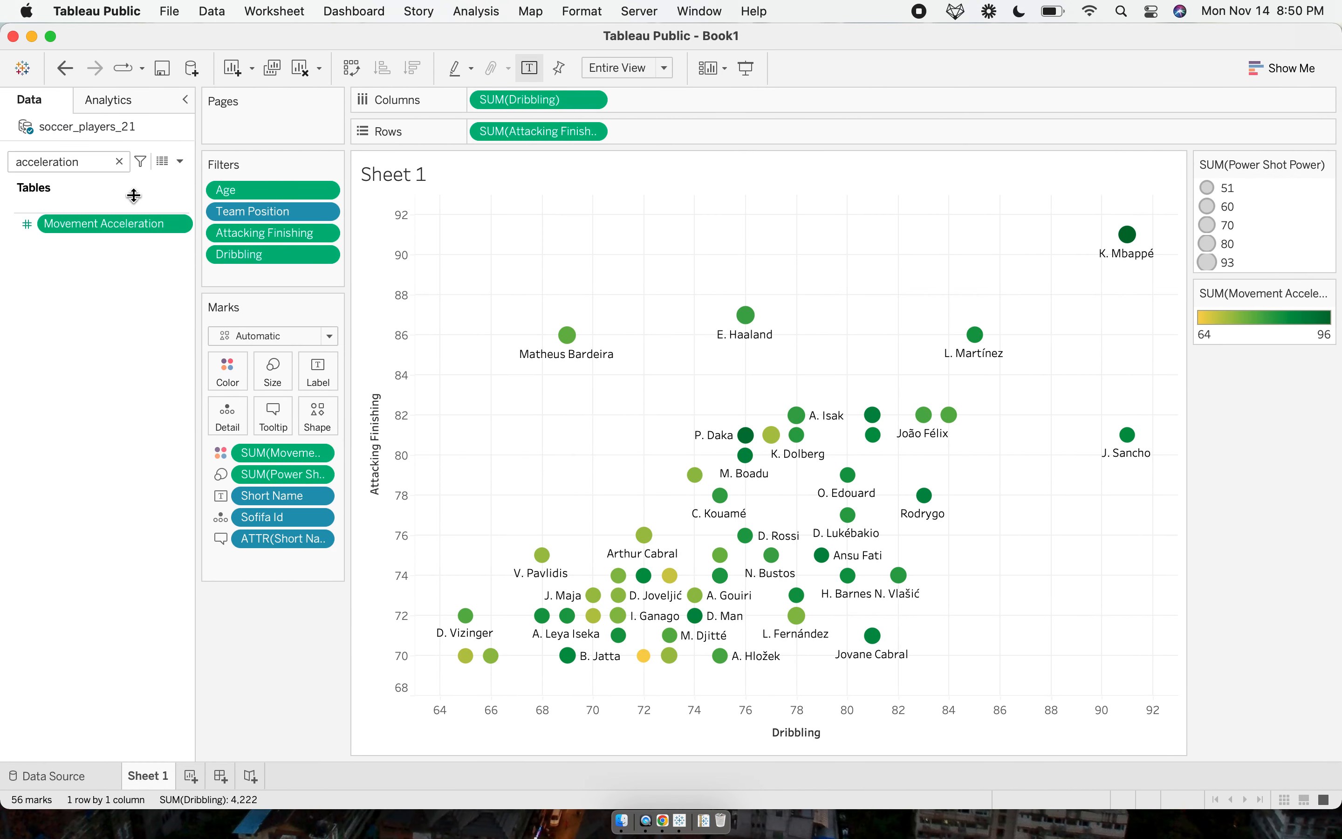
left_click_drag(129, 225, 277, 271)
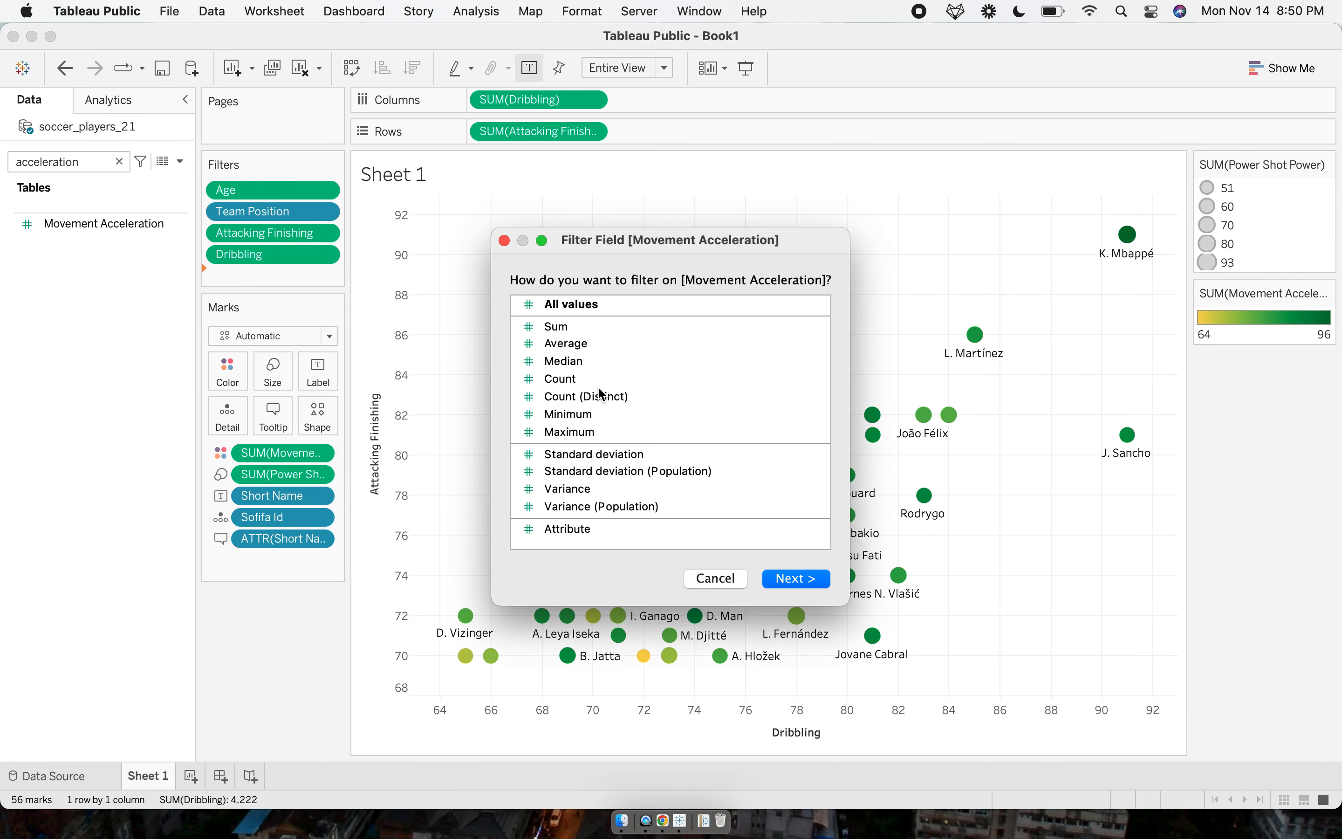
Filter Movement Acceleration on all values with a minimum of 70.
left_click(581, 309)
left_click(805, 582)
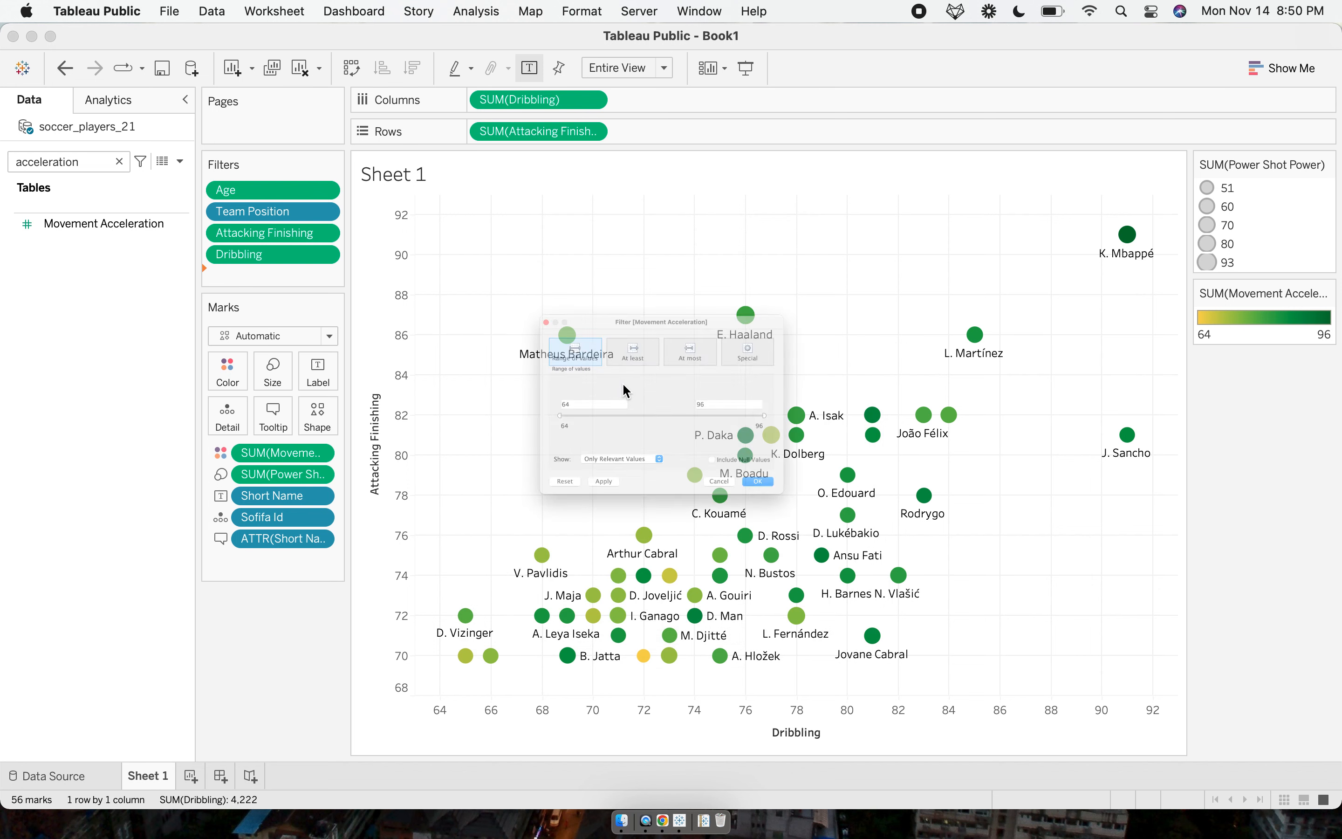
double_click(571, 411)
type("70")
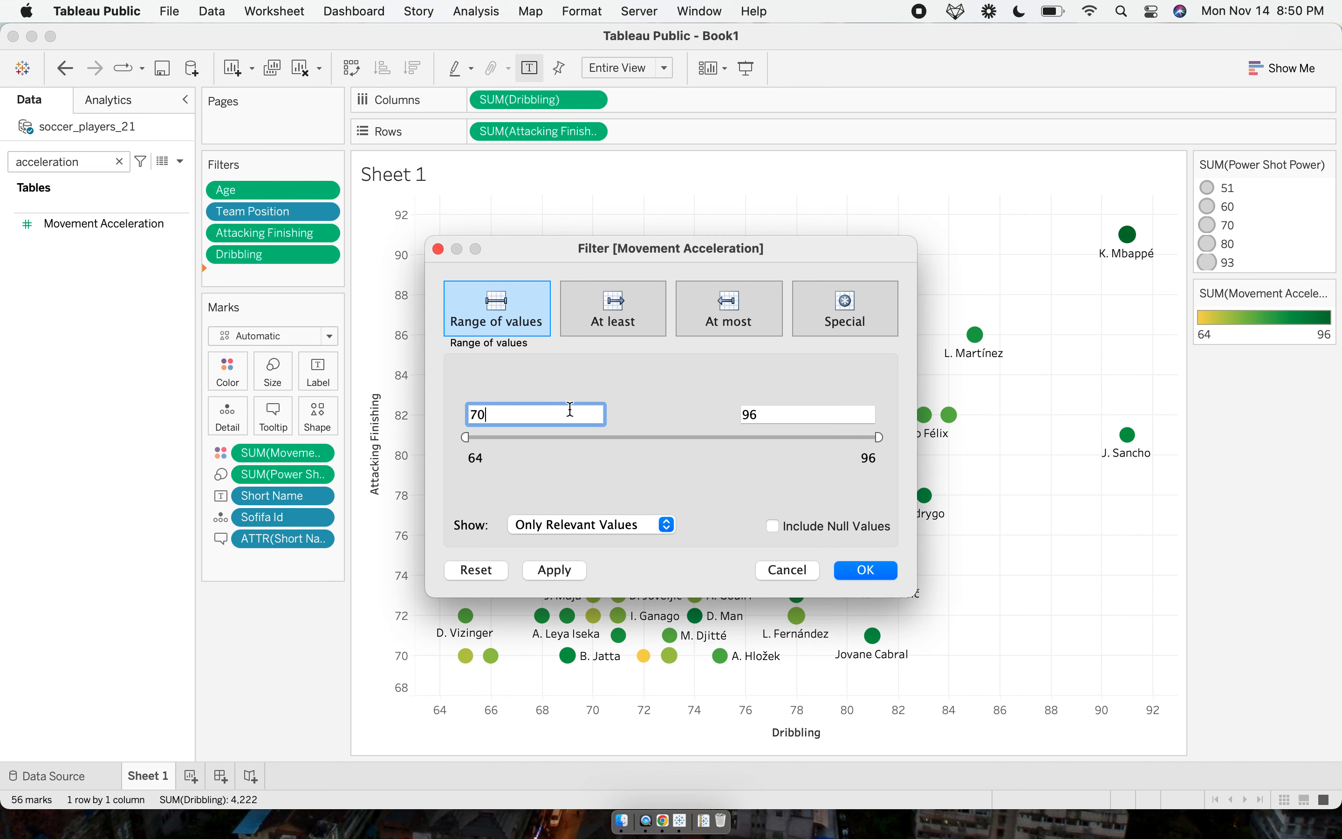
key("Return")
Look up the remaining main criterion and add the Power Shot Power field to the sheet's filters.
key("ctrl+Right")
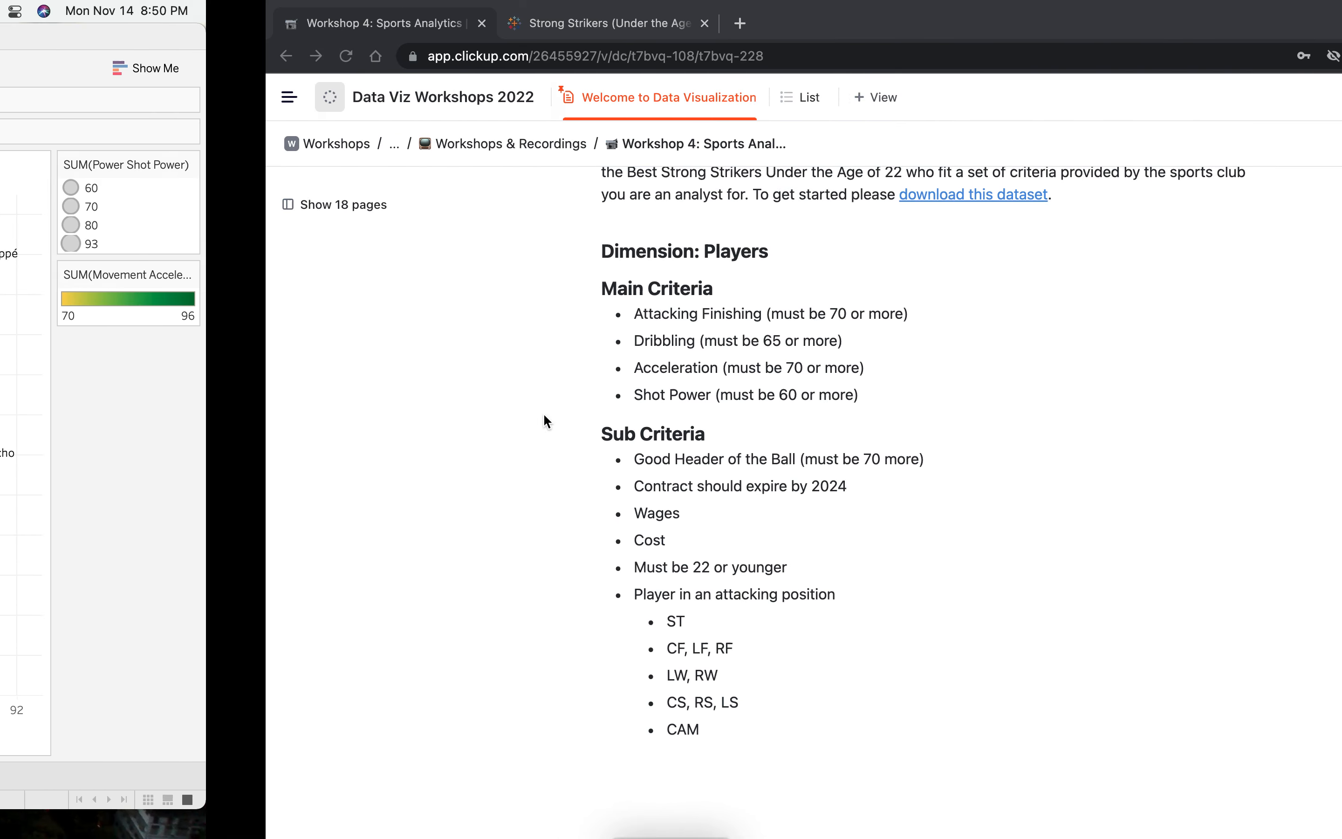
key("ctrl+Left")
double_click(72, 162)
type("shot power")
left_click_drag(88, 223, 286, 290)
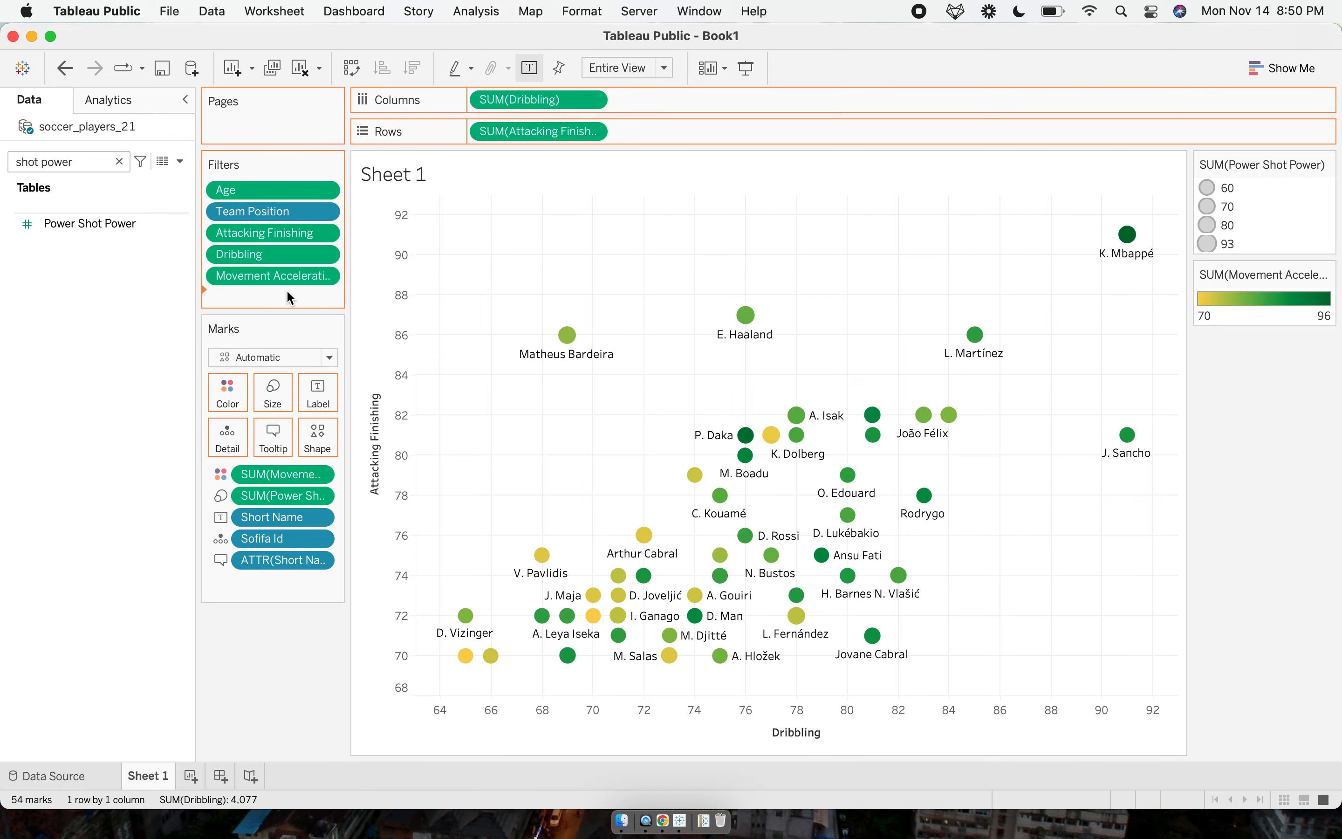
Filter Power Shot Power on all values with a minimum of 60.
key("ctrl+Right")
key("ctrl+Left")
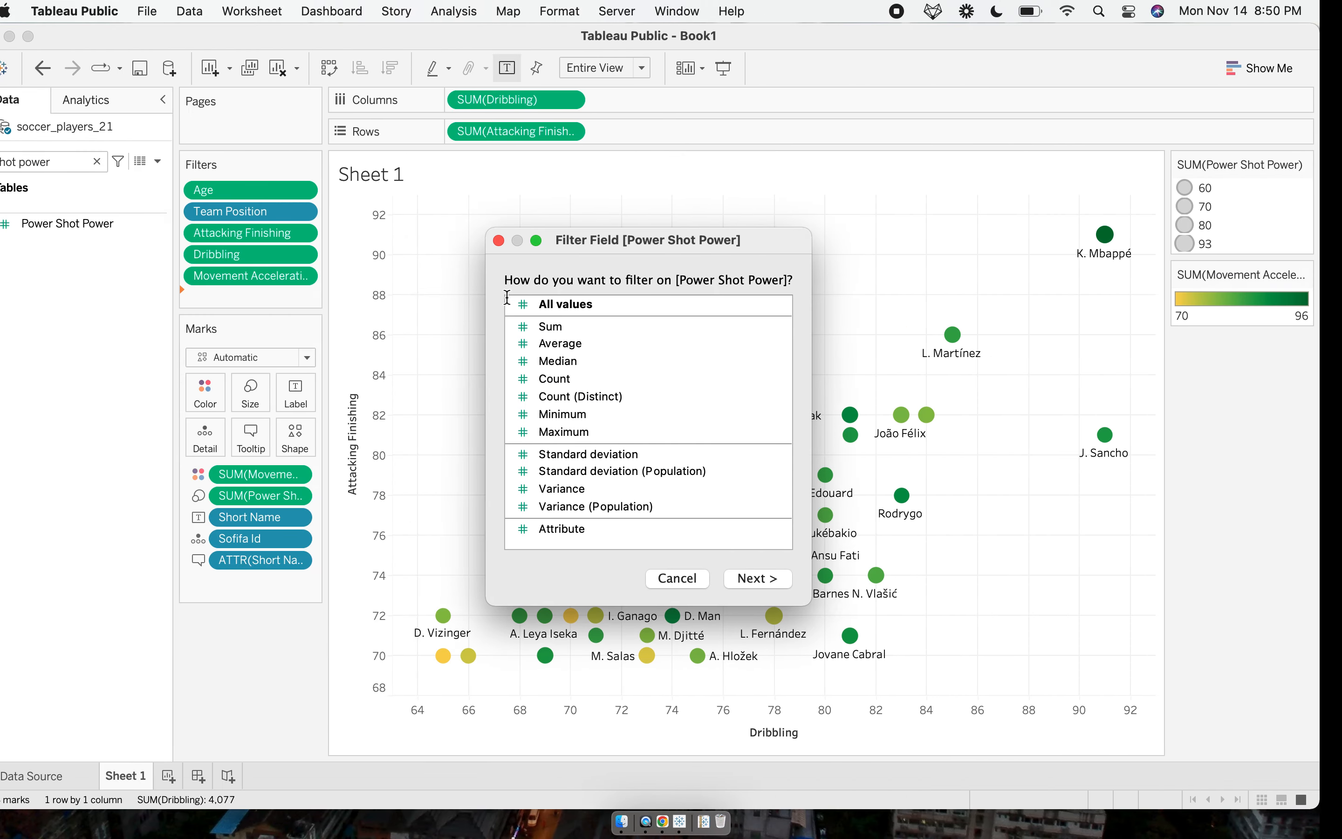
left_click(782, 580)
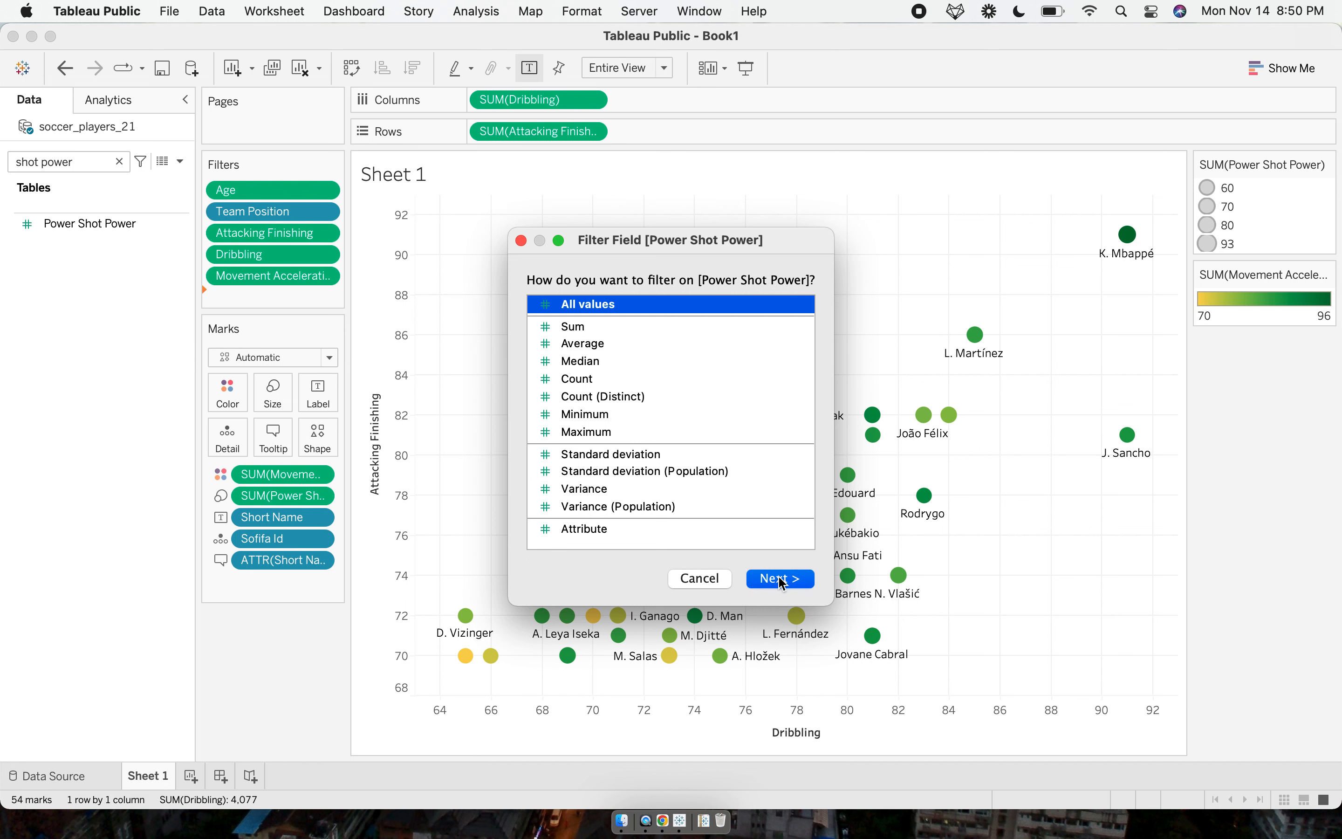
left_click(549, 407)
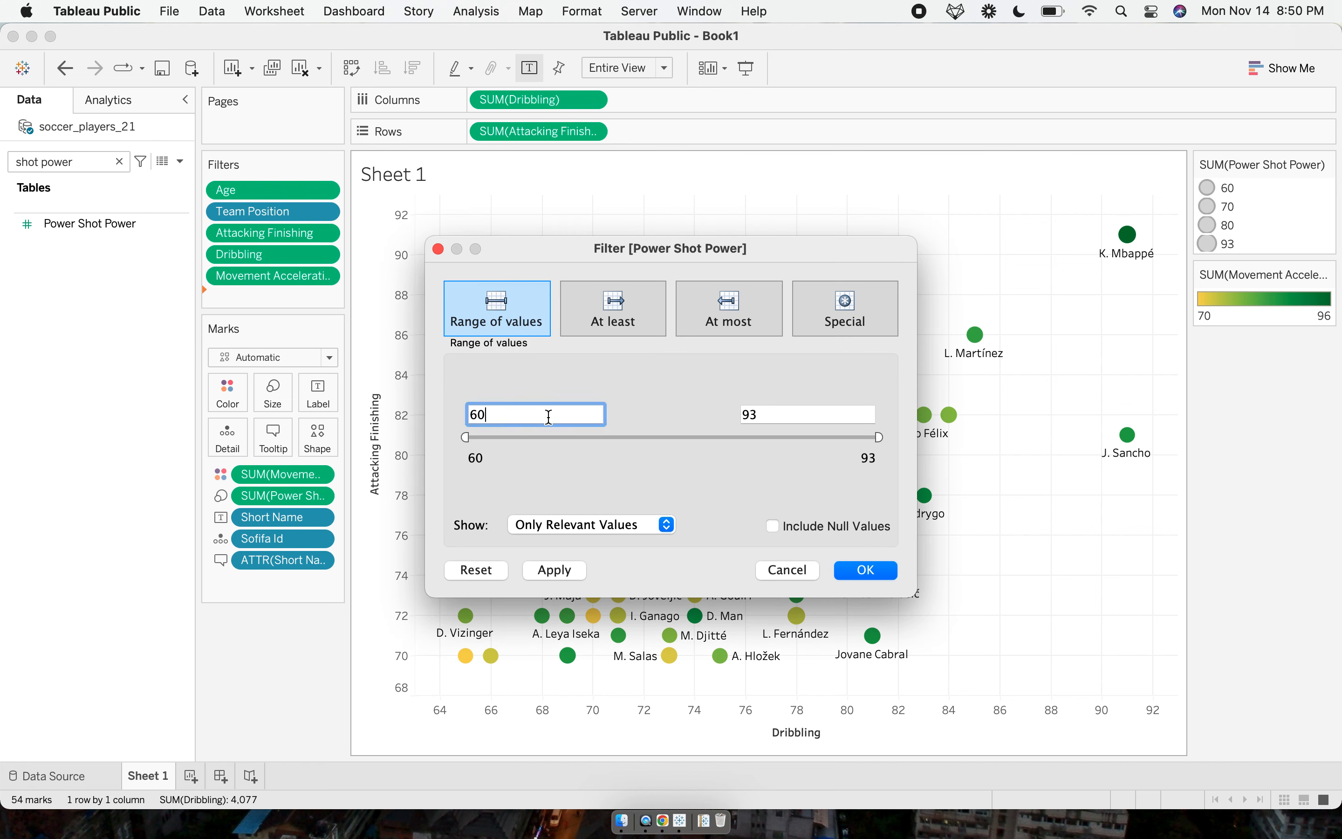
left_click(865, 570)
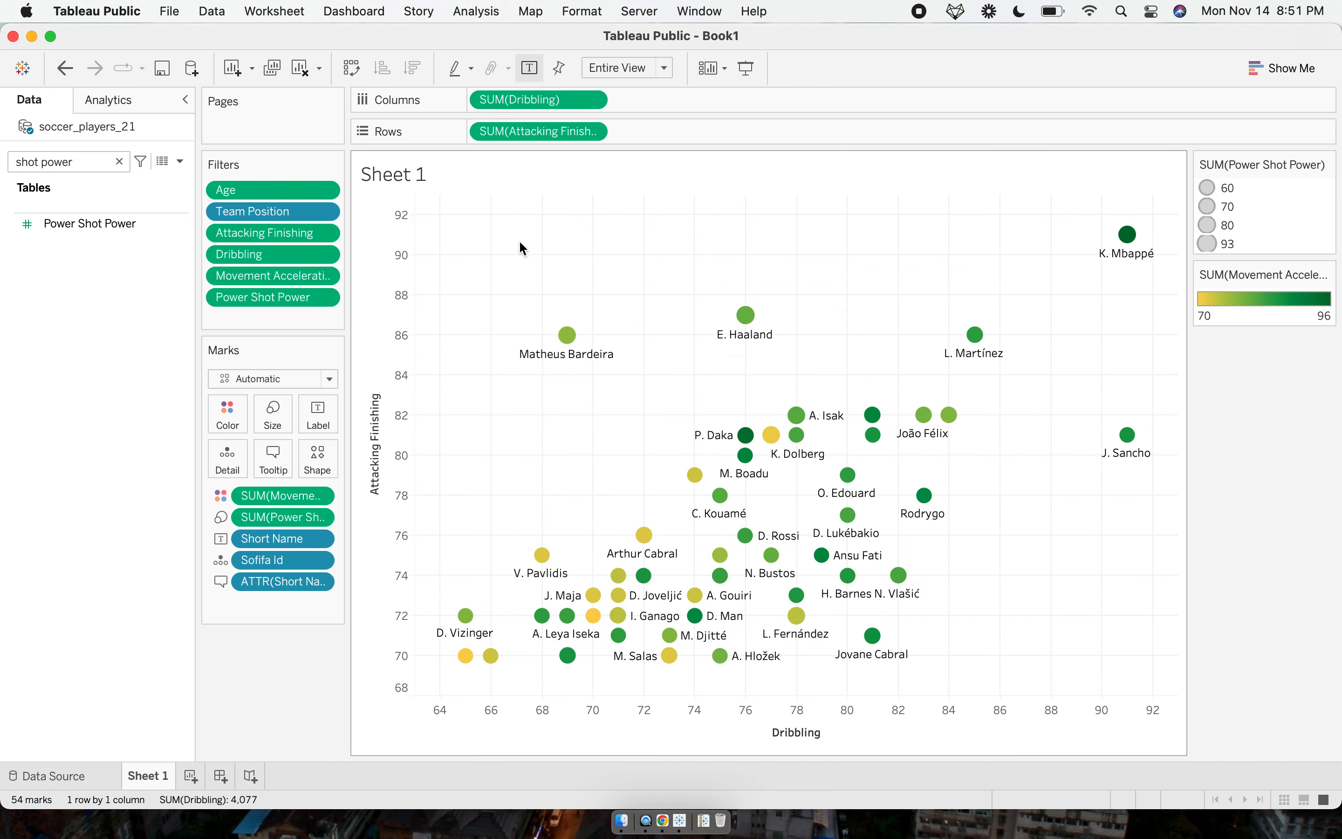
Compare the filtered scatter plot with the main criteria, and review the header and attacking-position sub criteria on the workshop page.
key("ctrl+Right")
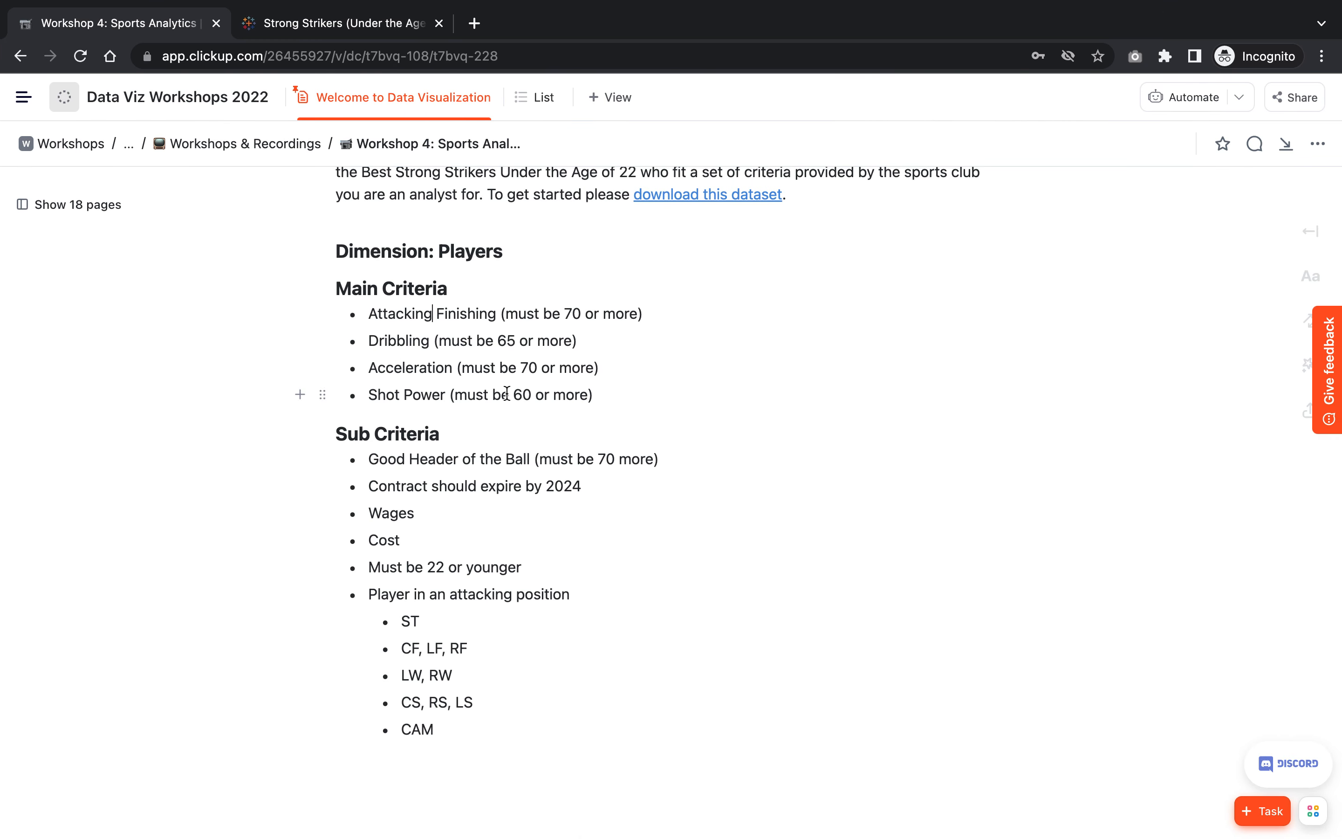
key("ctrl+Left")
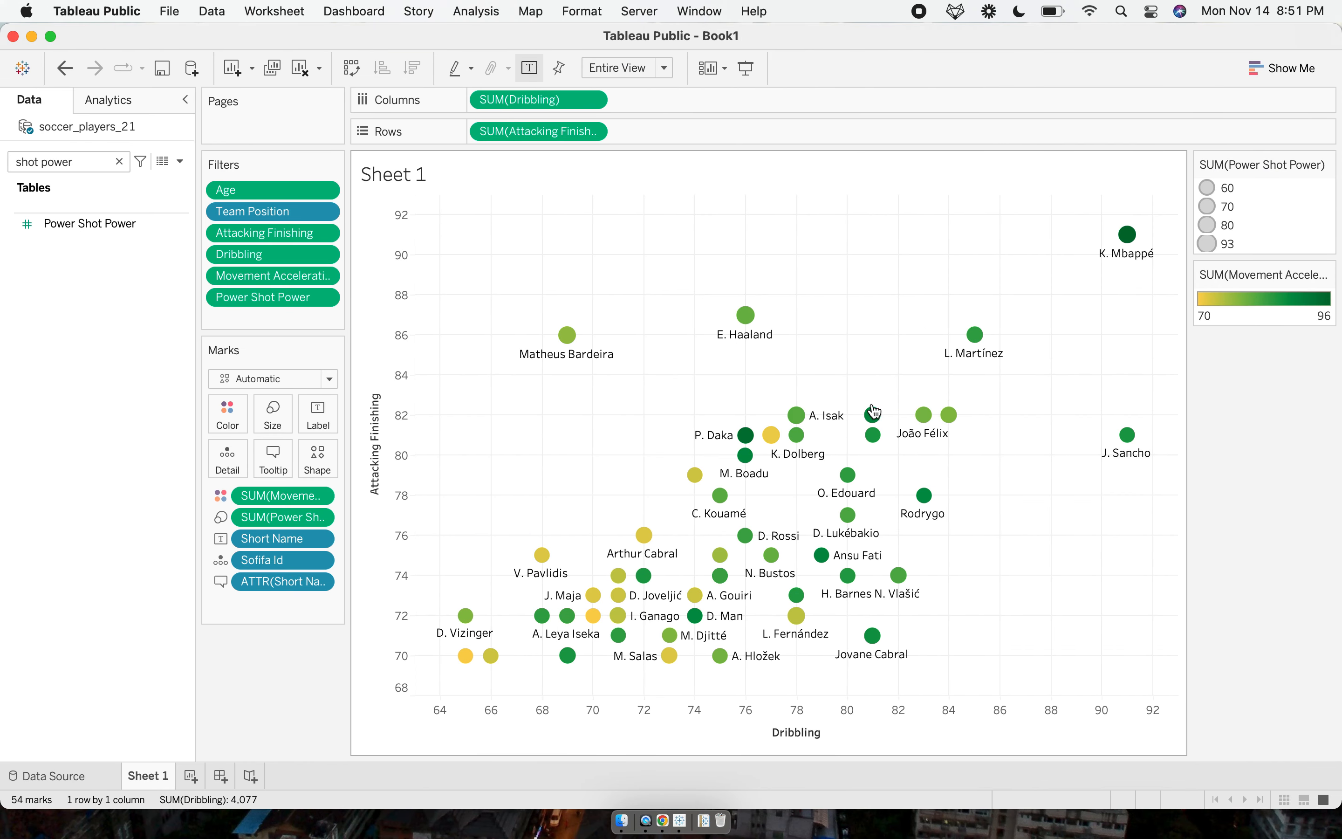
mouse_move(832, 541)
key("ctrl+Right")
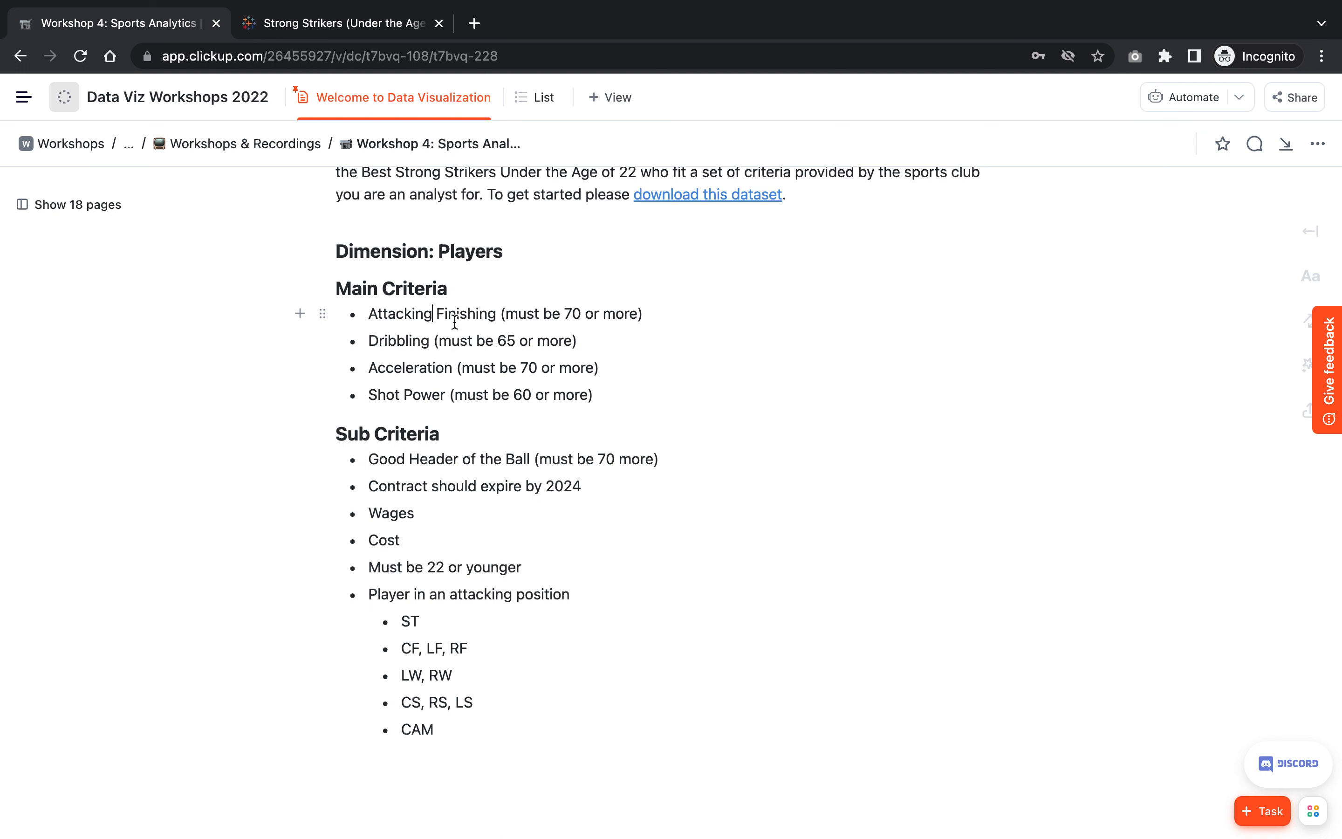
left_click(708, 407)
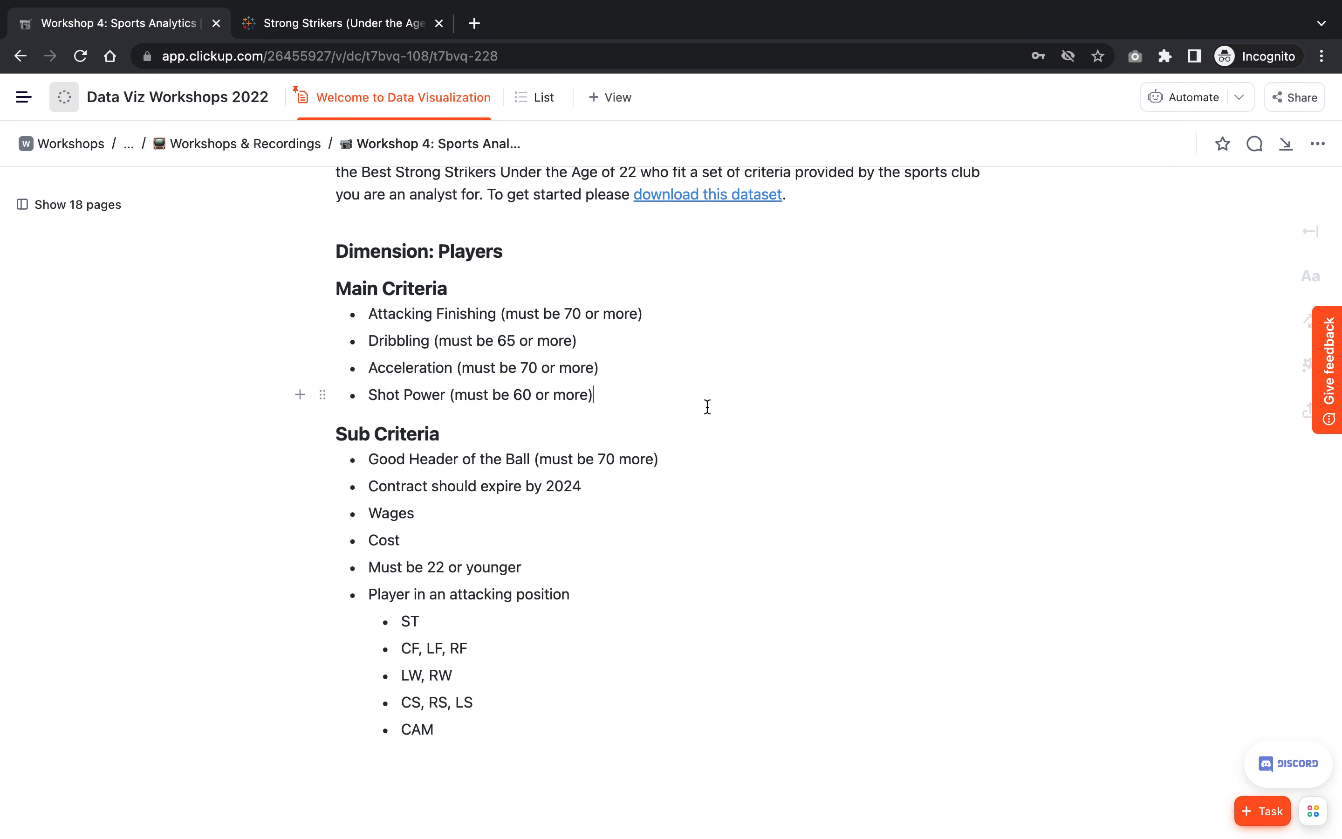
triple_click(448, 461)
left_click(487, 612)
key("ctrl+Left")
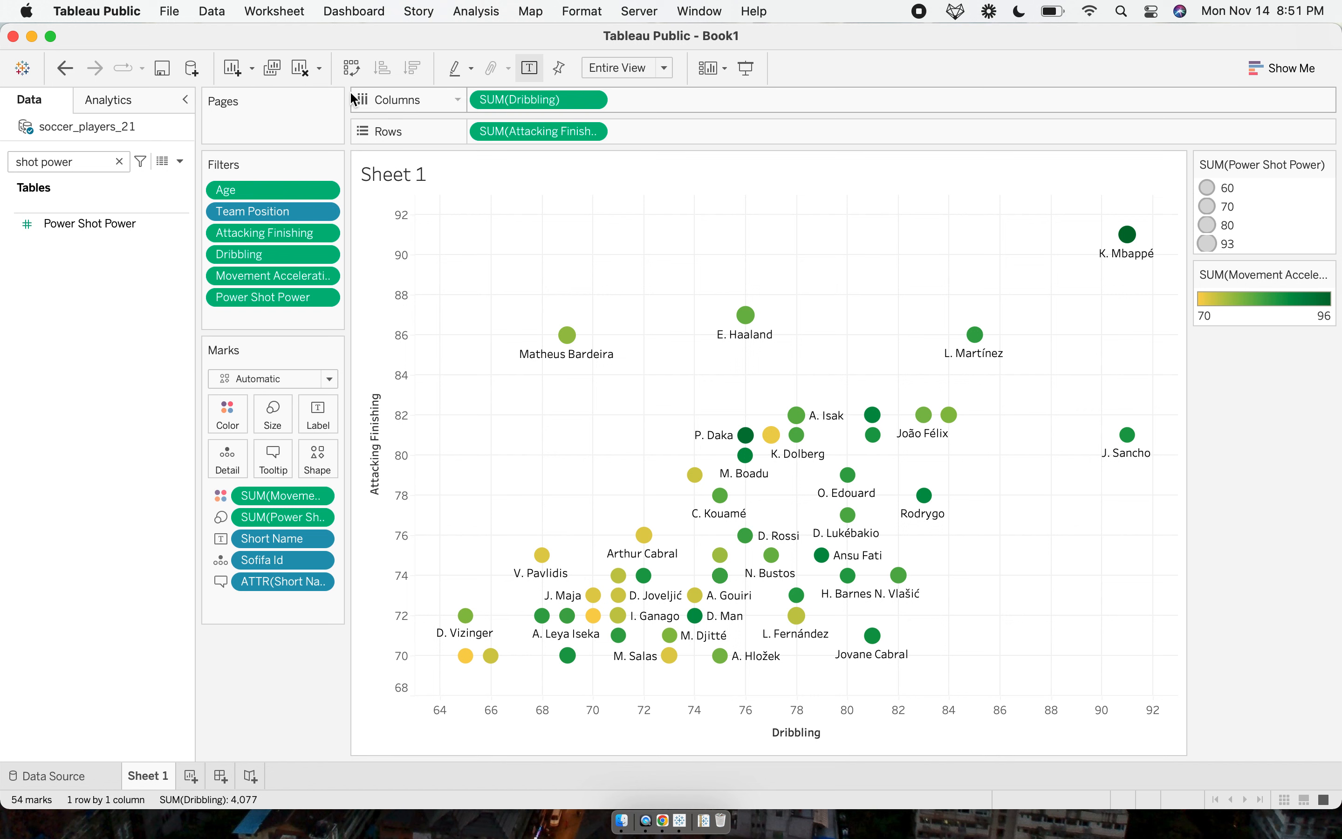
Clear the field search and create a calculated field named "Is Good Header of the Ball".
left_click(87, 169)
key("BackSpace")
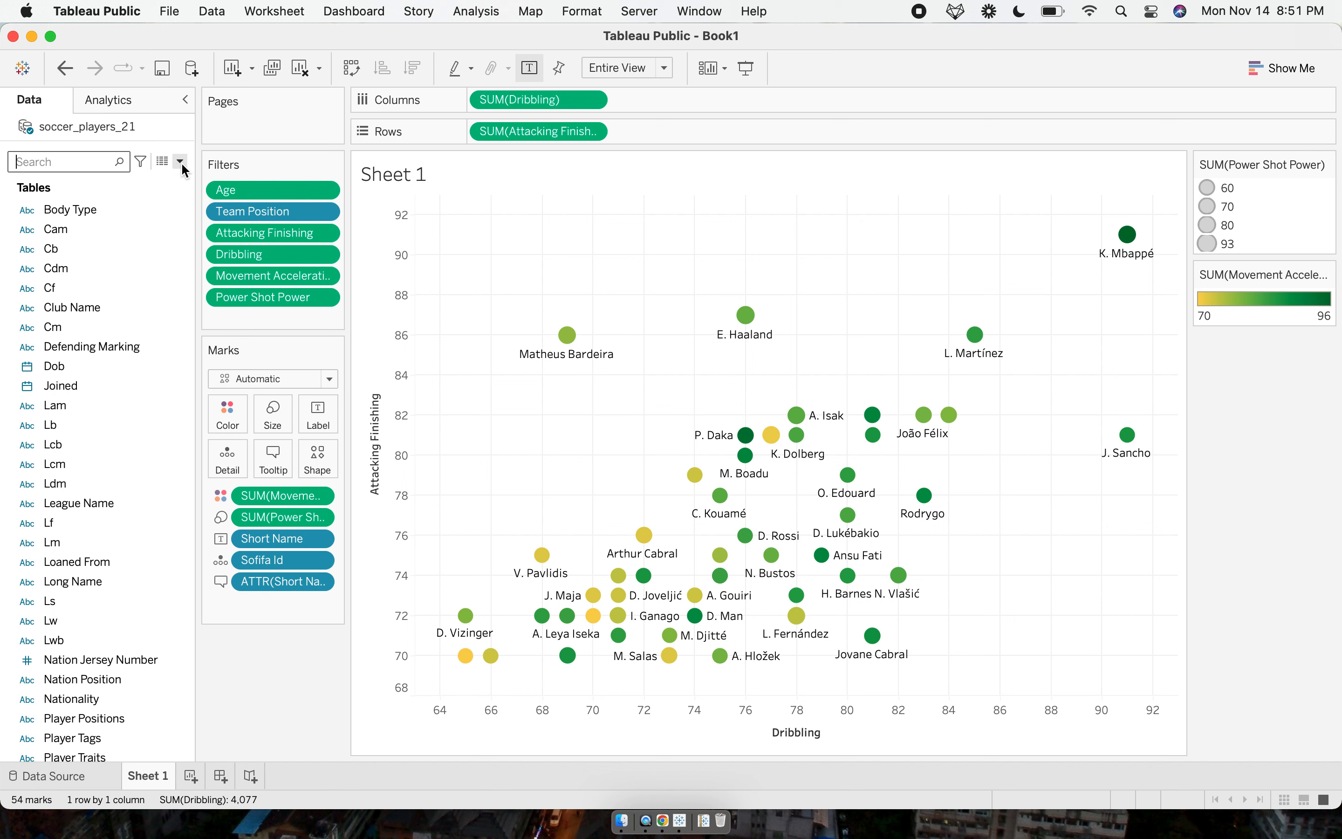
left_click(181, 161)
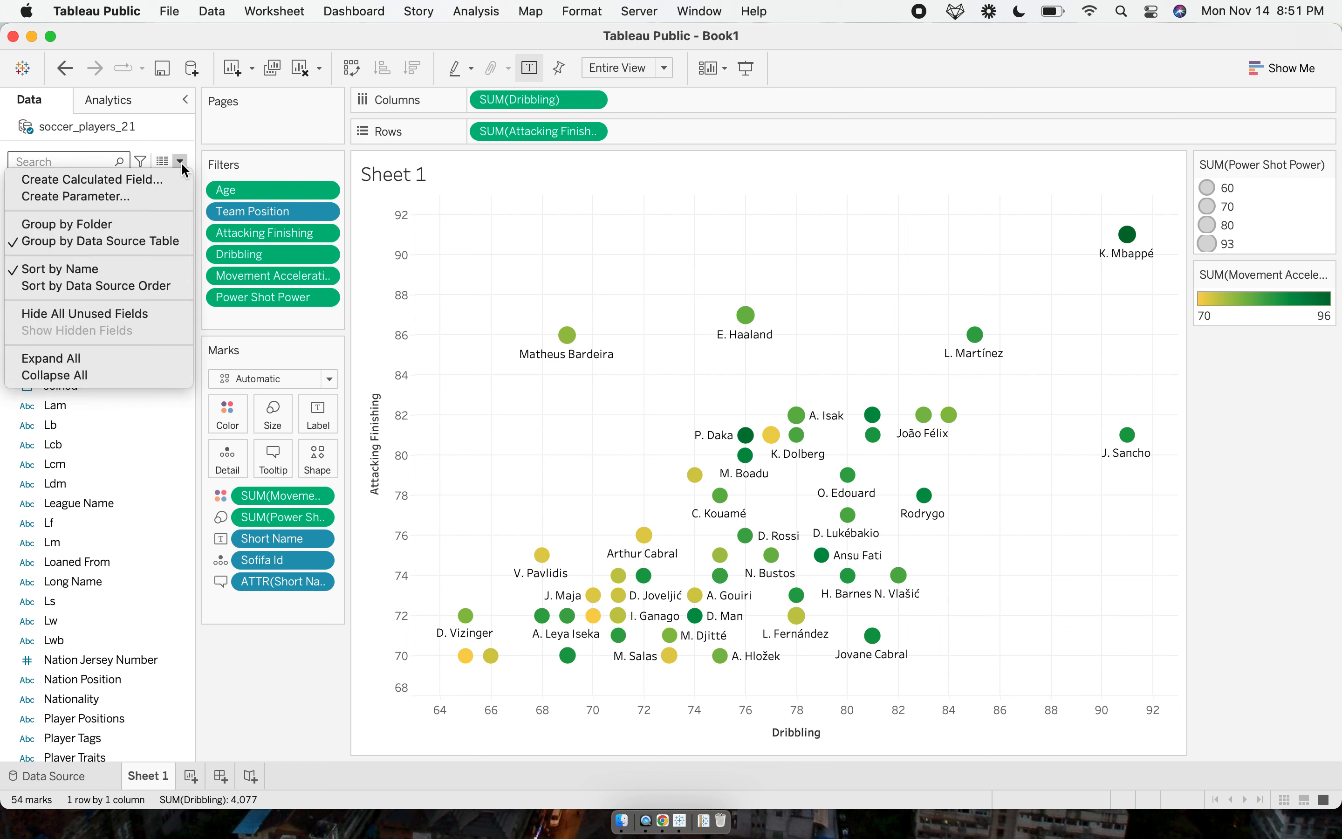
left_click(159, 178)
left_click(486, 266, "shift")
type("I")
key("super+a")
key("BackSpace")
type("Is Go")
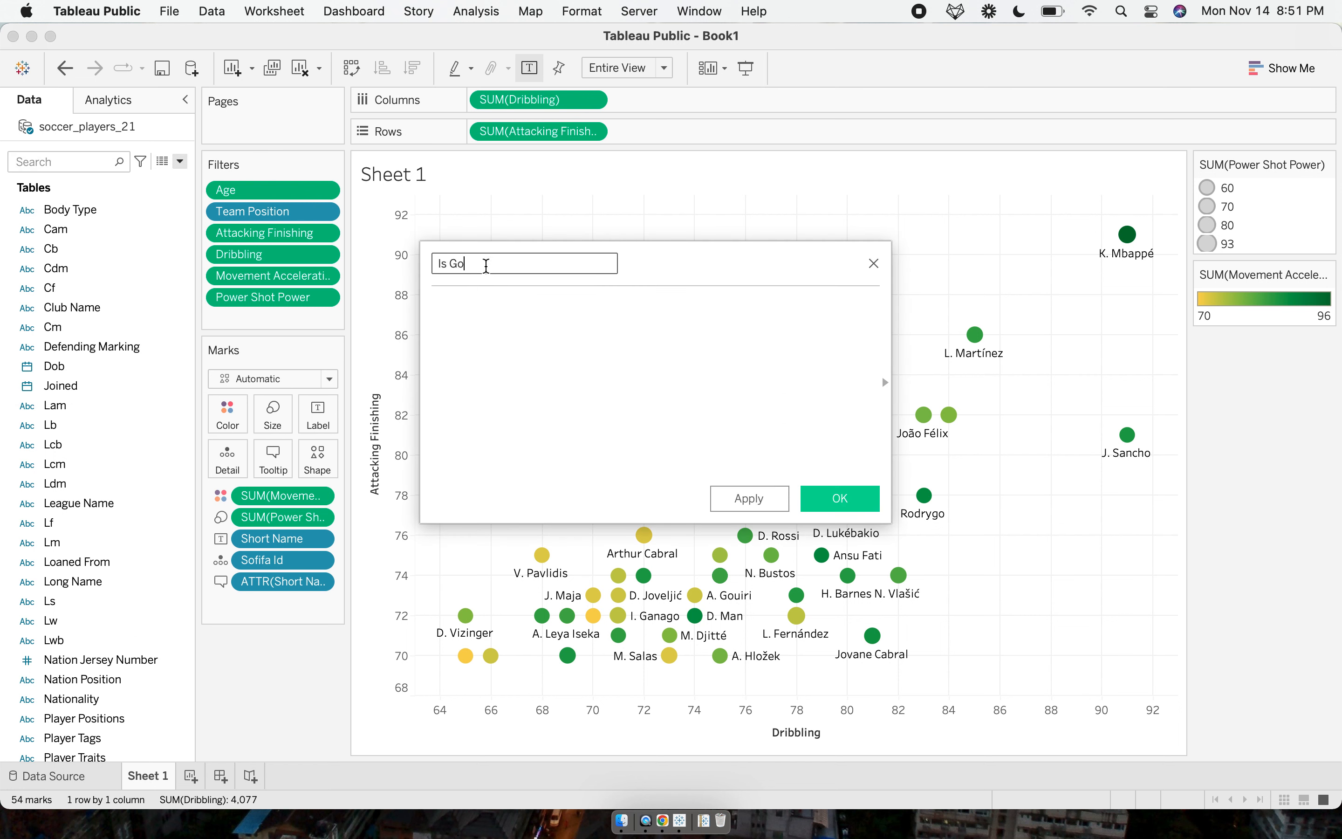
type("od Header of the Ball")
Start the formula with the condition IF [Attacking Heading Accuracy] >=70 then, checking the threshold against the workshop page.
left_click(609, 347)
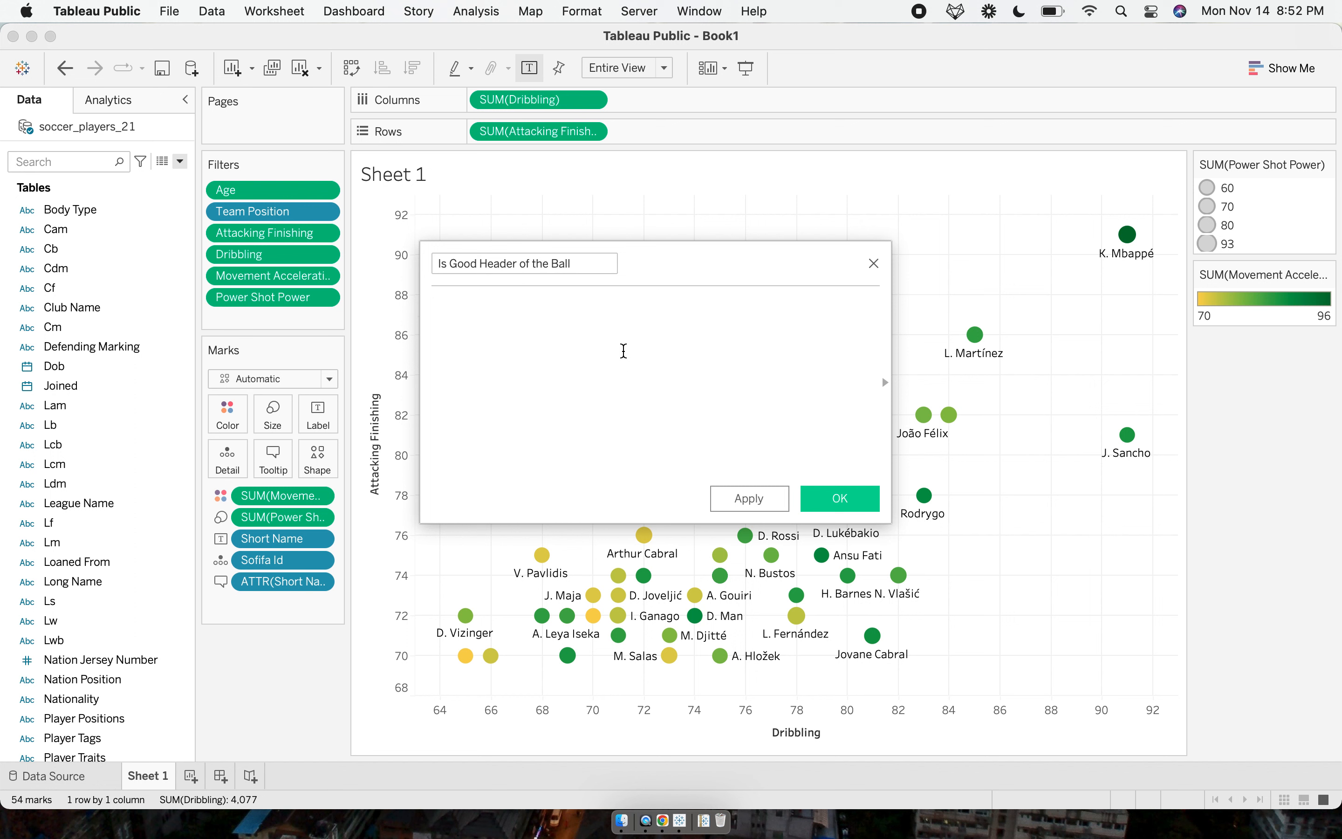
type("IF ")
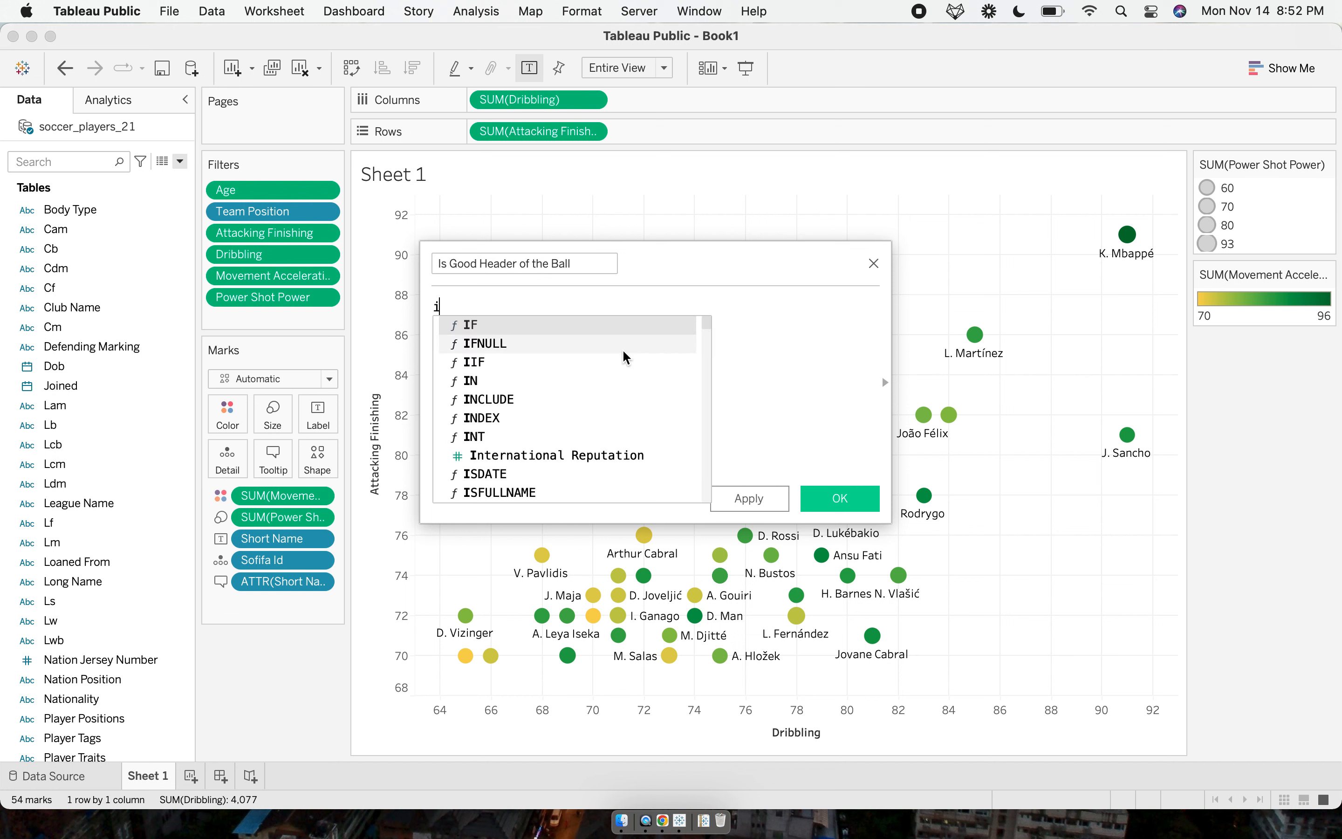
type("head")
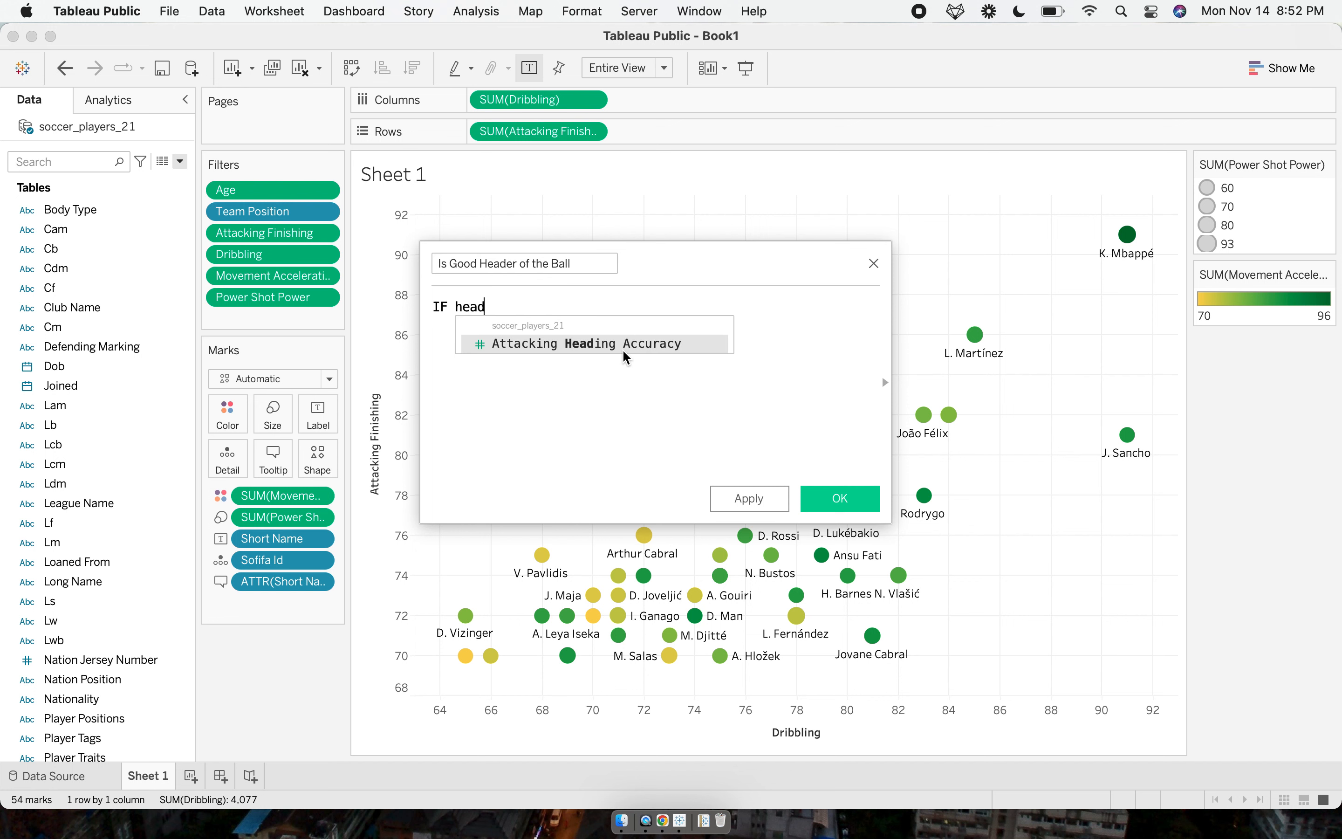
left_click(624, 352)
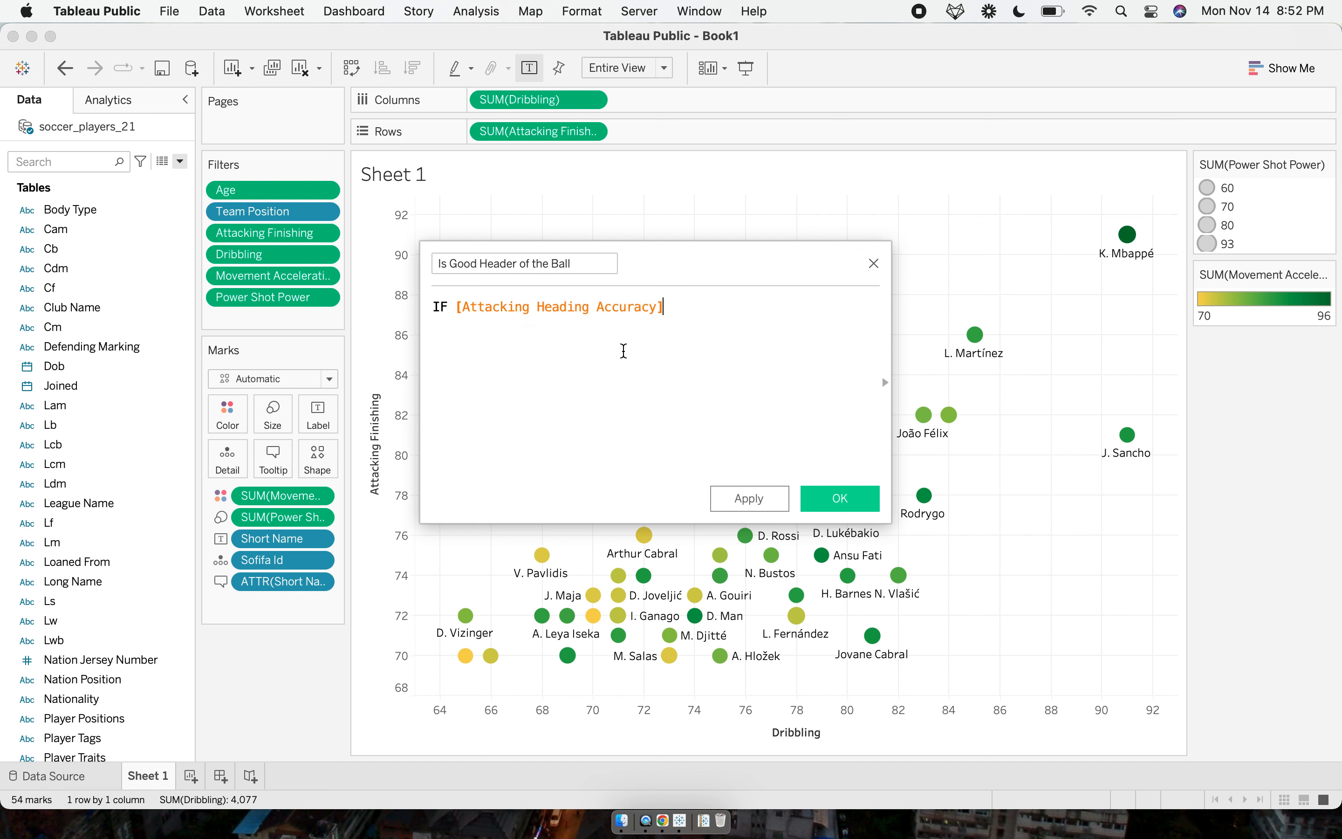
type(">=")
key("ctrl+Right")
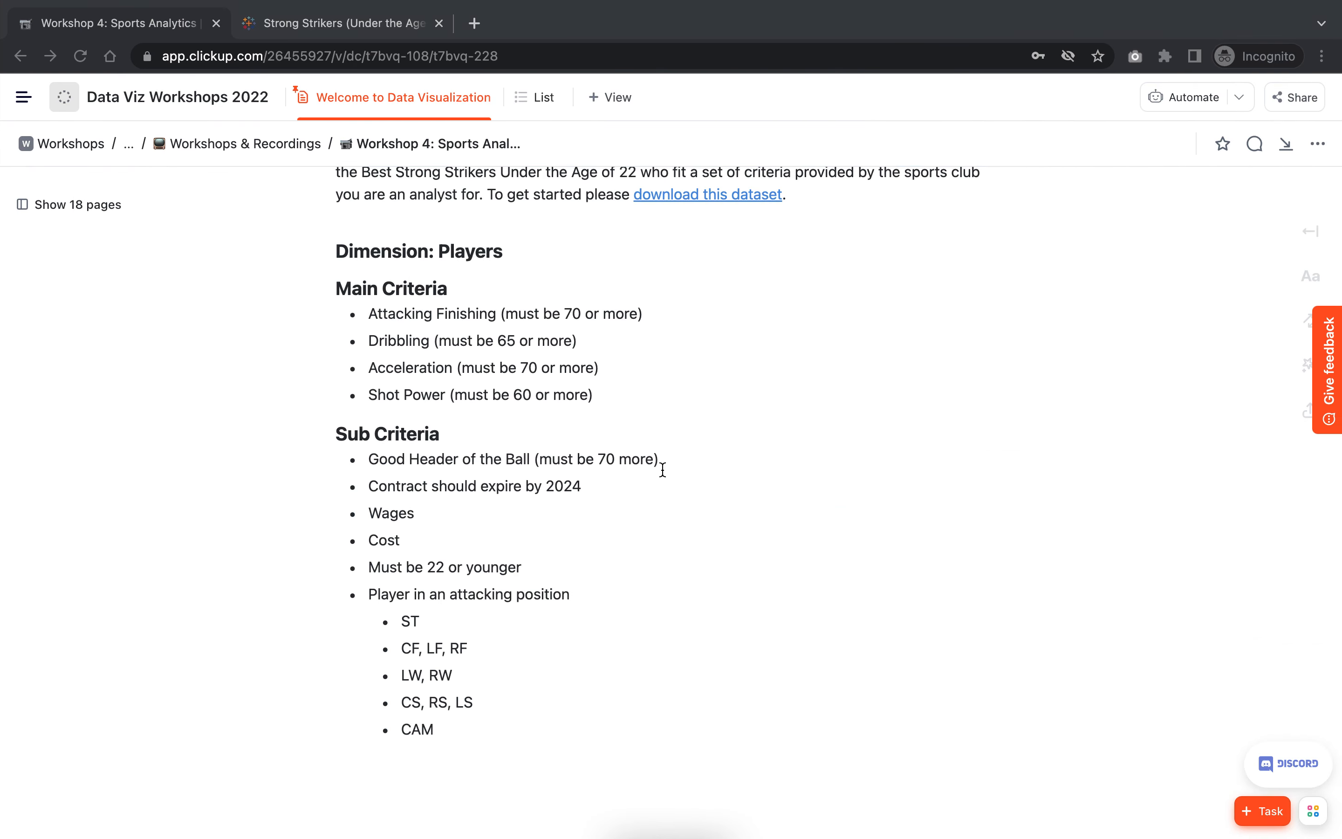
key("ctrl+Left")
type("70 then \"")
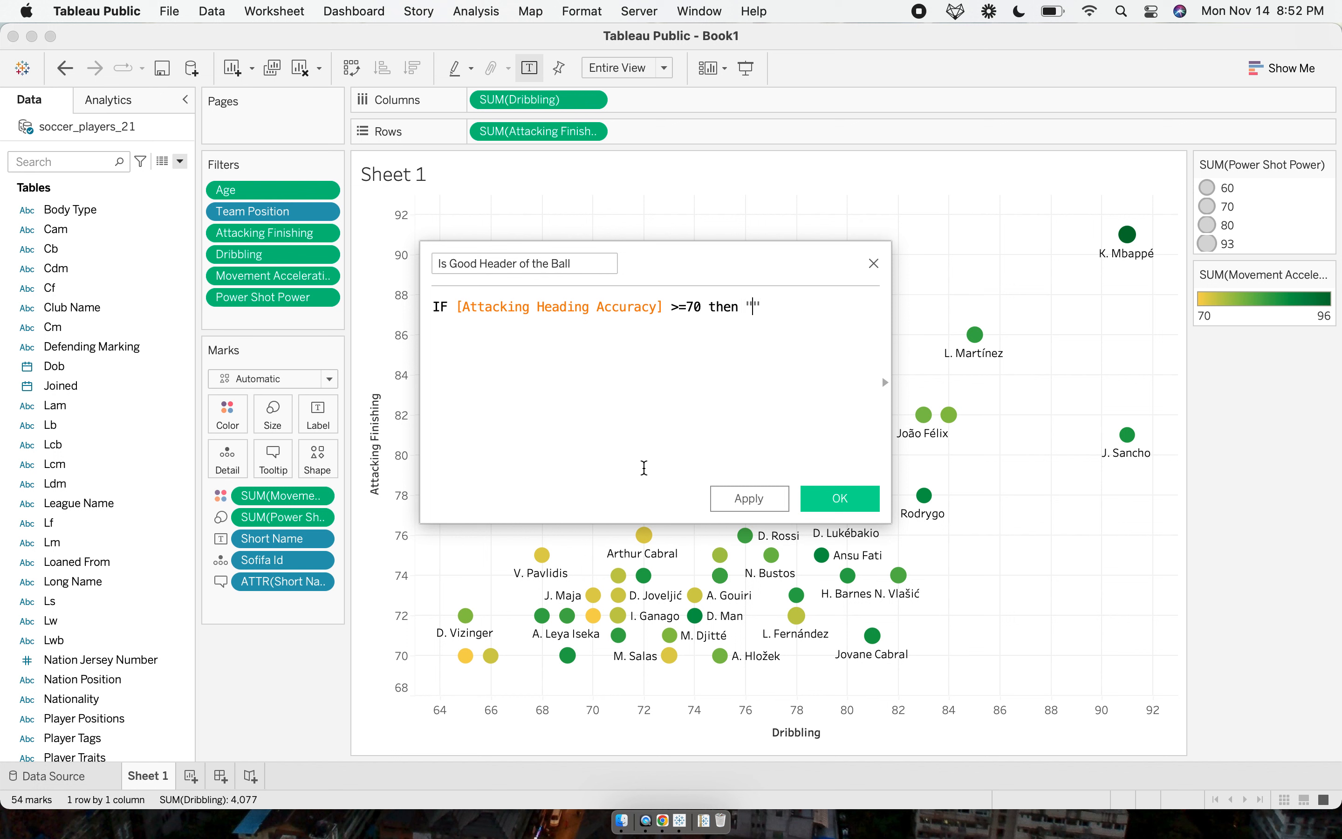
Make the formula return "Yes" when the condition is met, and add an ELSE line returning "No".
key("BackSpace")
key("BackSpace")
type("1")
key("BackSpace")
type("\"Yes")
key("BackSpace")
type("\"")
key("Return")
type("else")
key("Return")
type("\"\"")
type("No")
Add a closing END line to the formula and remove it again to check the calculation without it.
key("Return")
type("en")
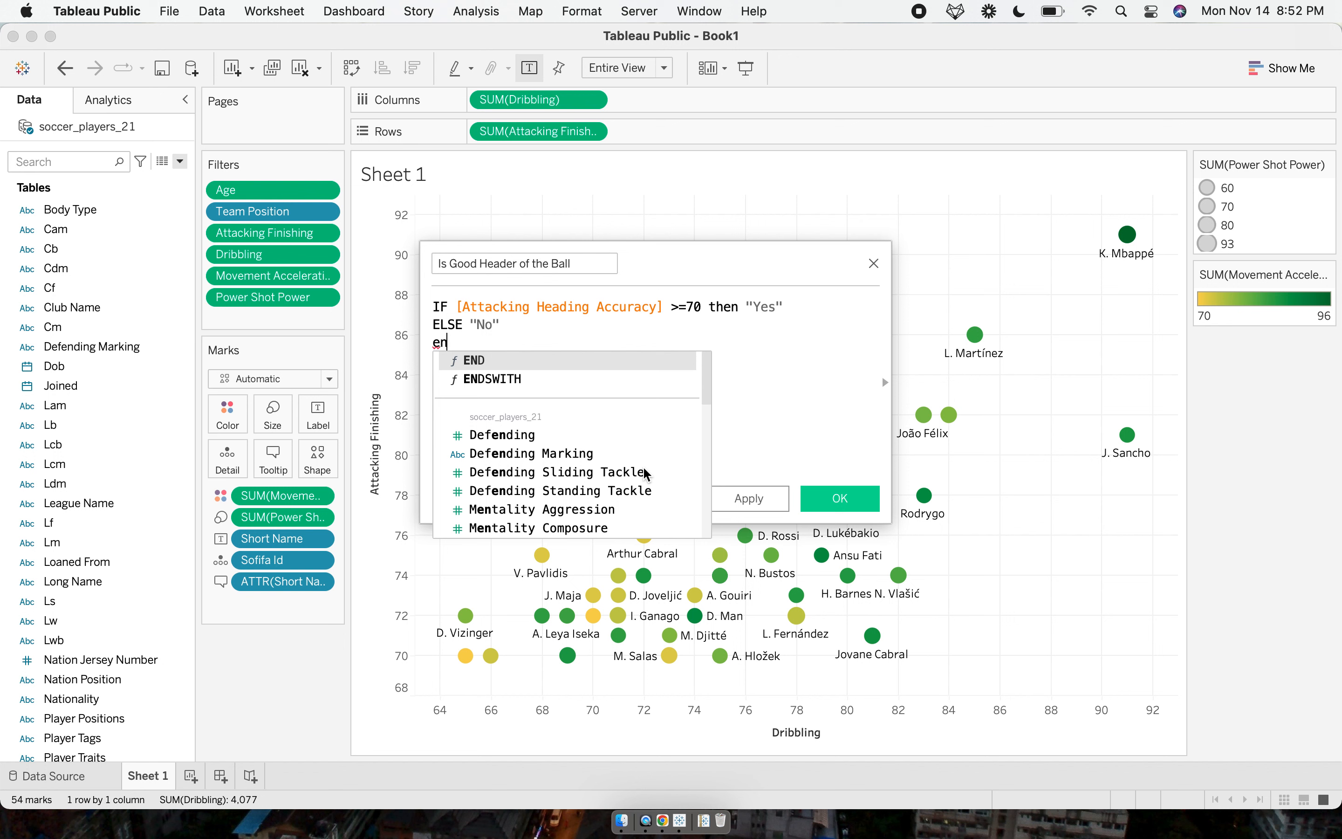
key("Return")
key("BackSpace")
key("BackSpace")
key("BackSpace")
left_click(643, 323)
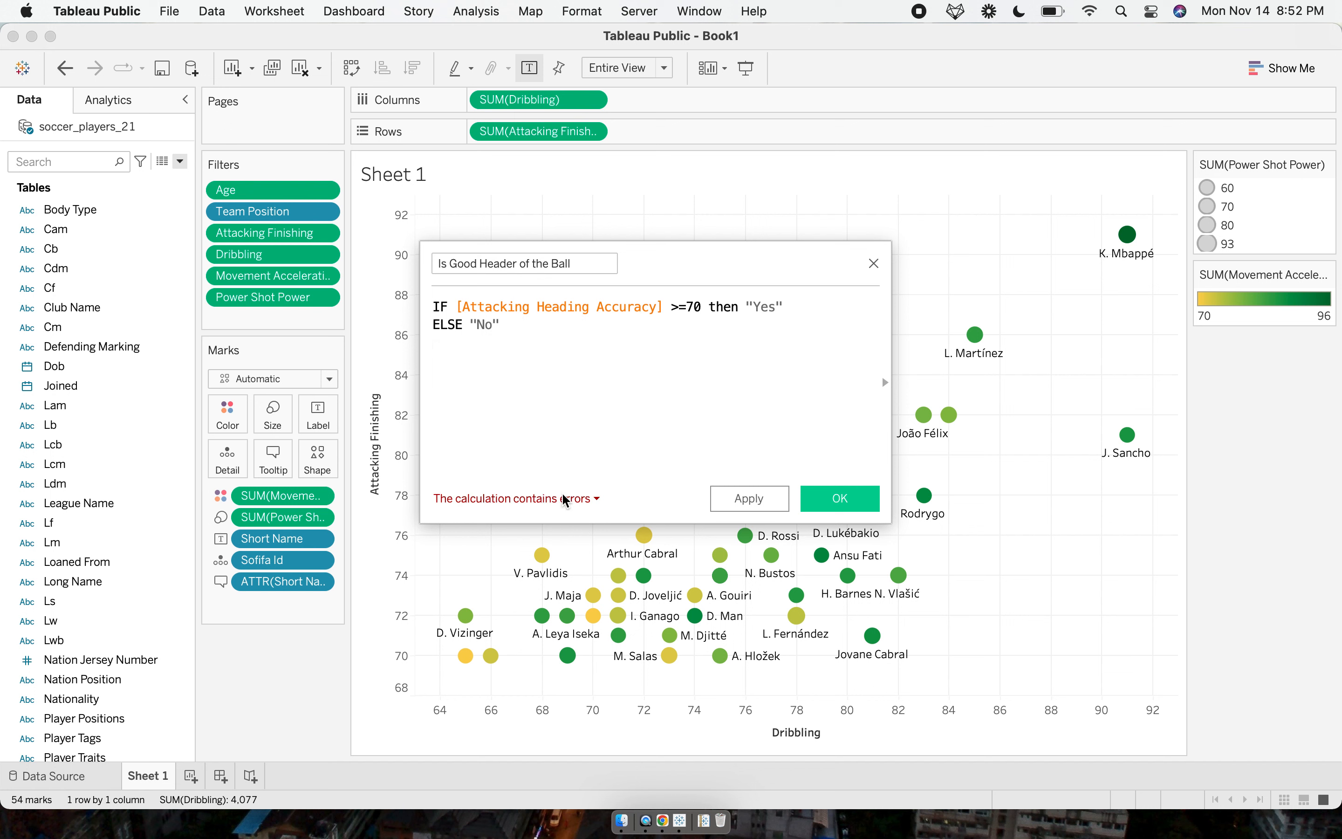
Close the formula with an END line and save the Is Good Header of the Ball calculated field.
key("Return")
type("en")
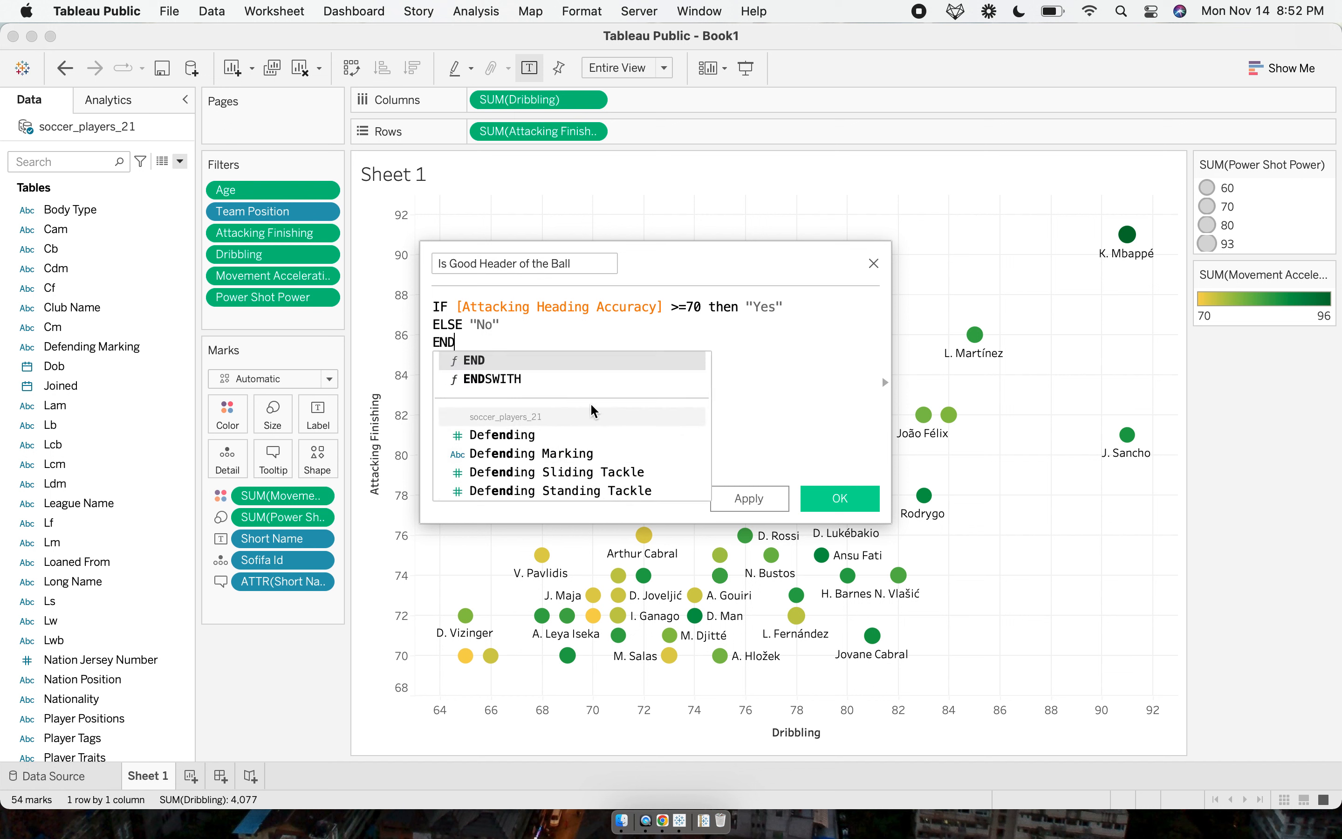
key("Return")
left_click(776, 498)
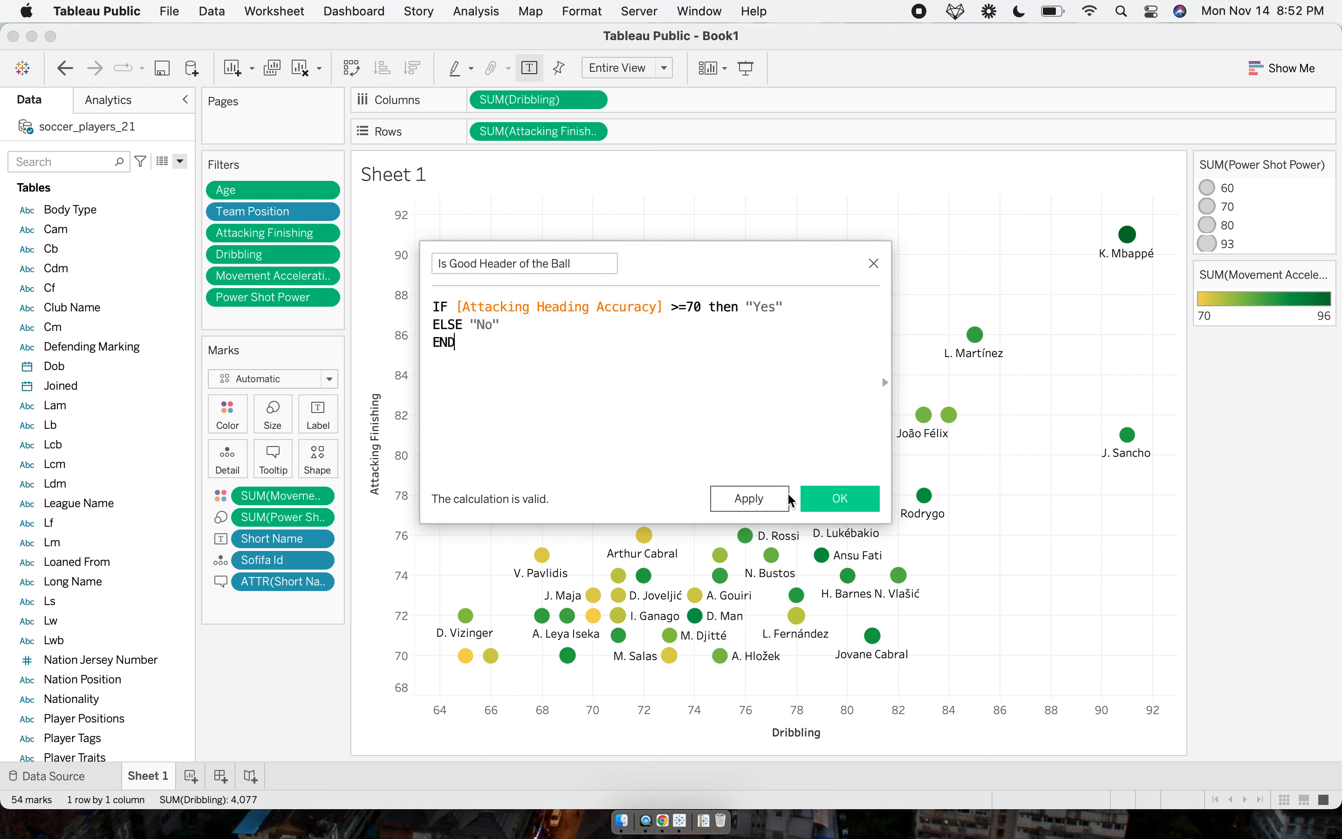
left_click(829, 505)
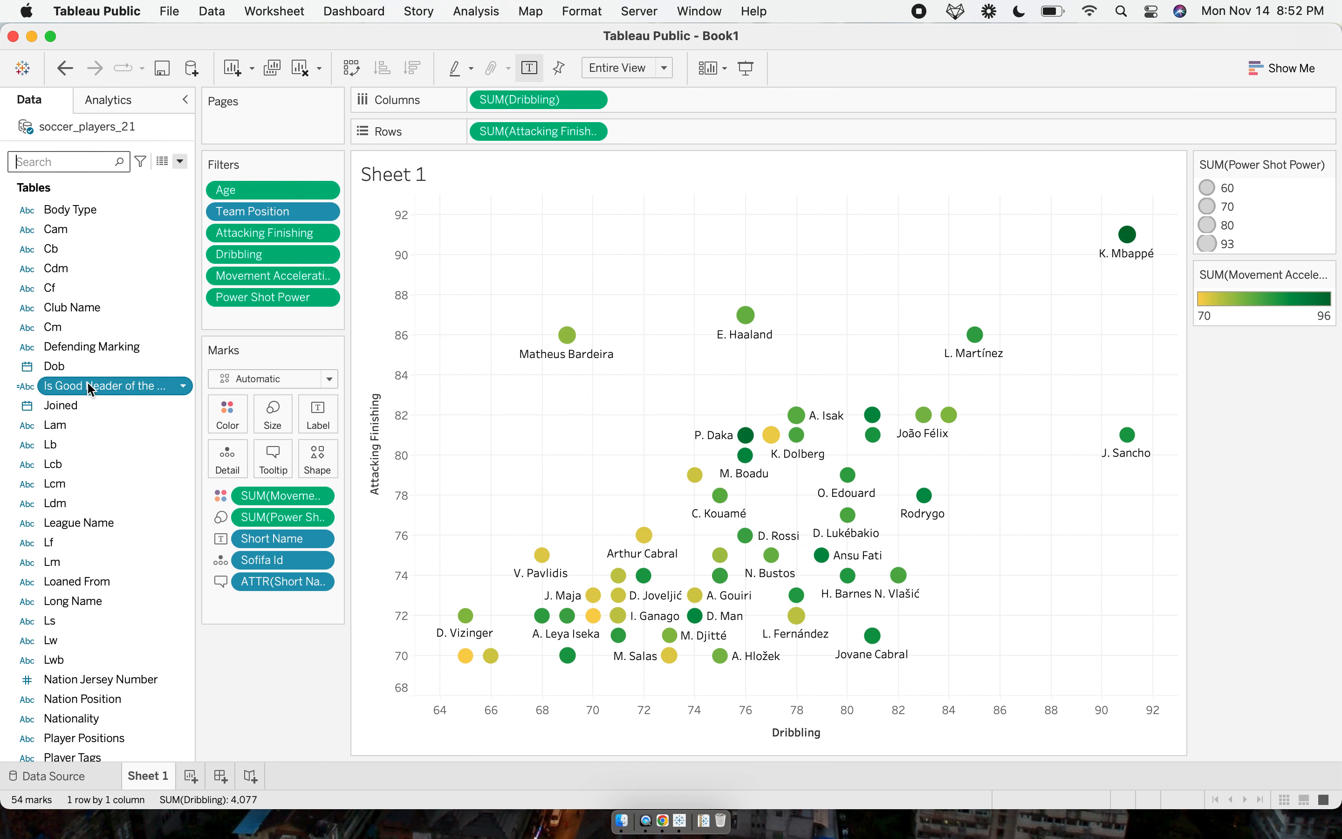
Show a filter for Is Good Header of the Ball and keep only the value Yes.
left_click(186, 391)
left_click(275, 55)
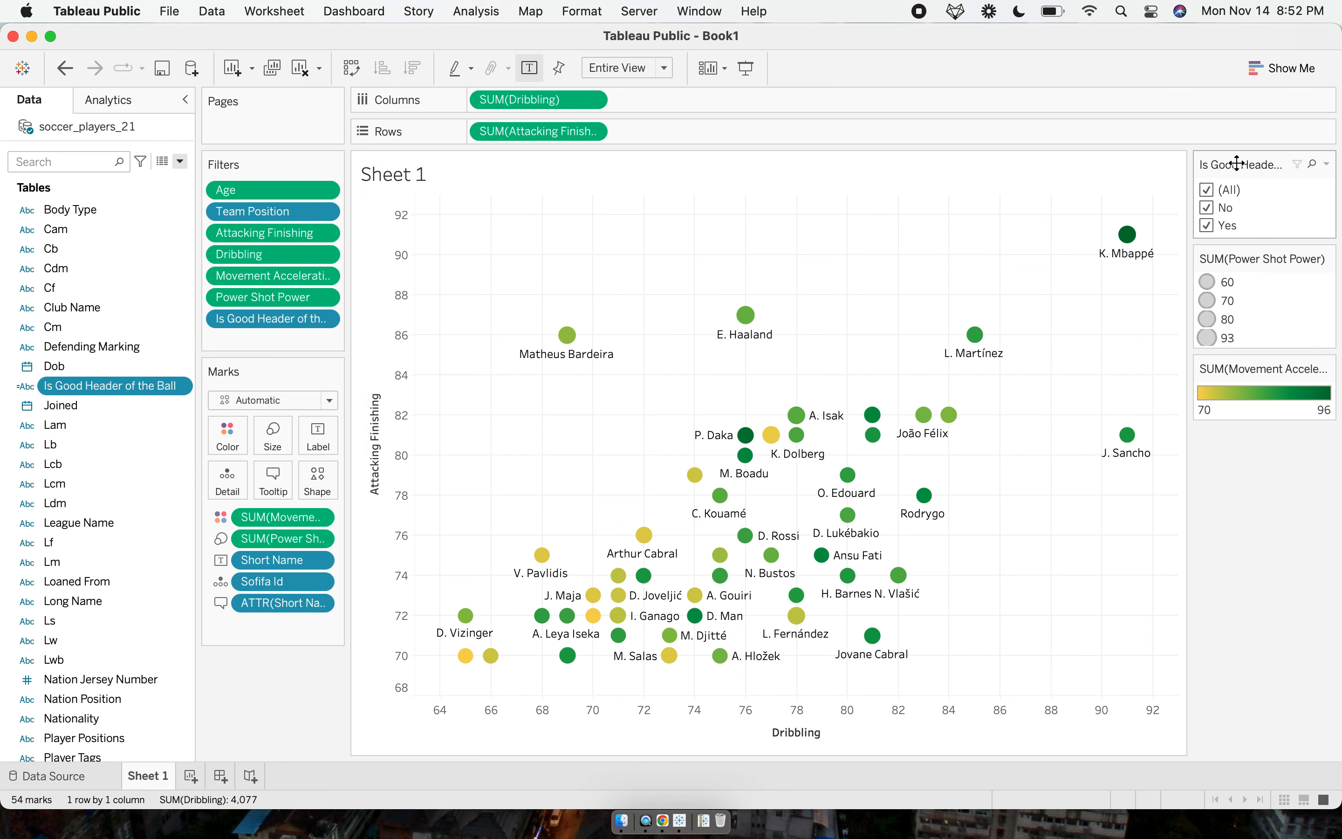
left_click(1208, 190)
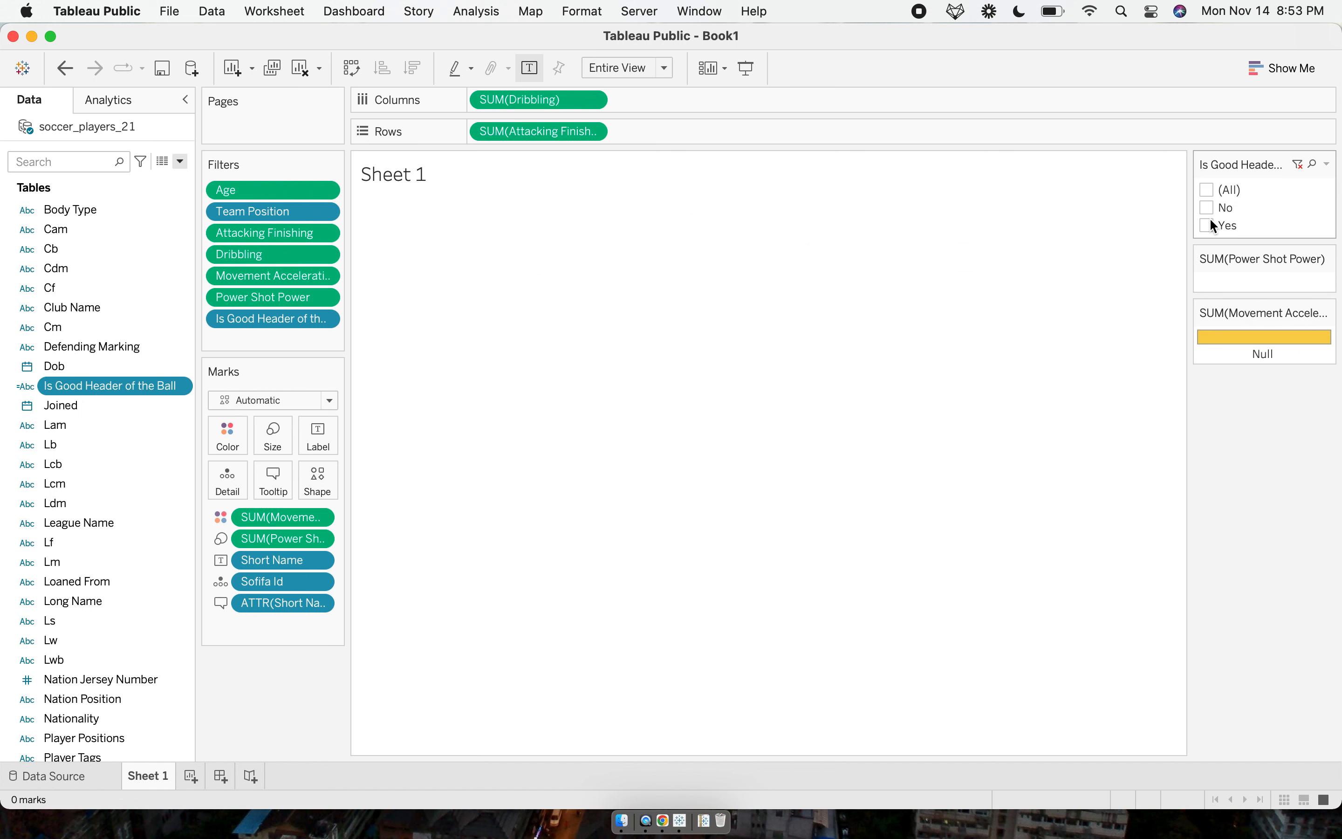
left_click(1208, 226)
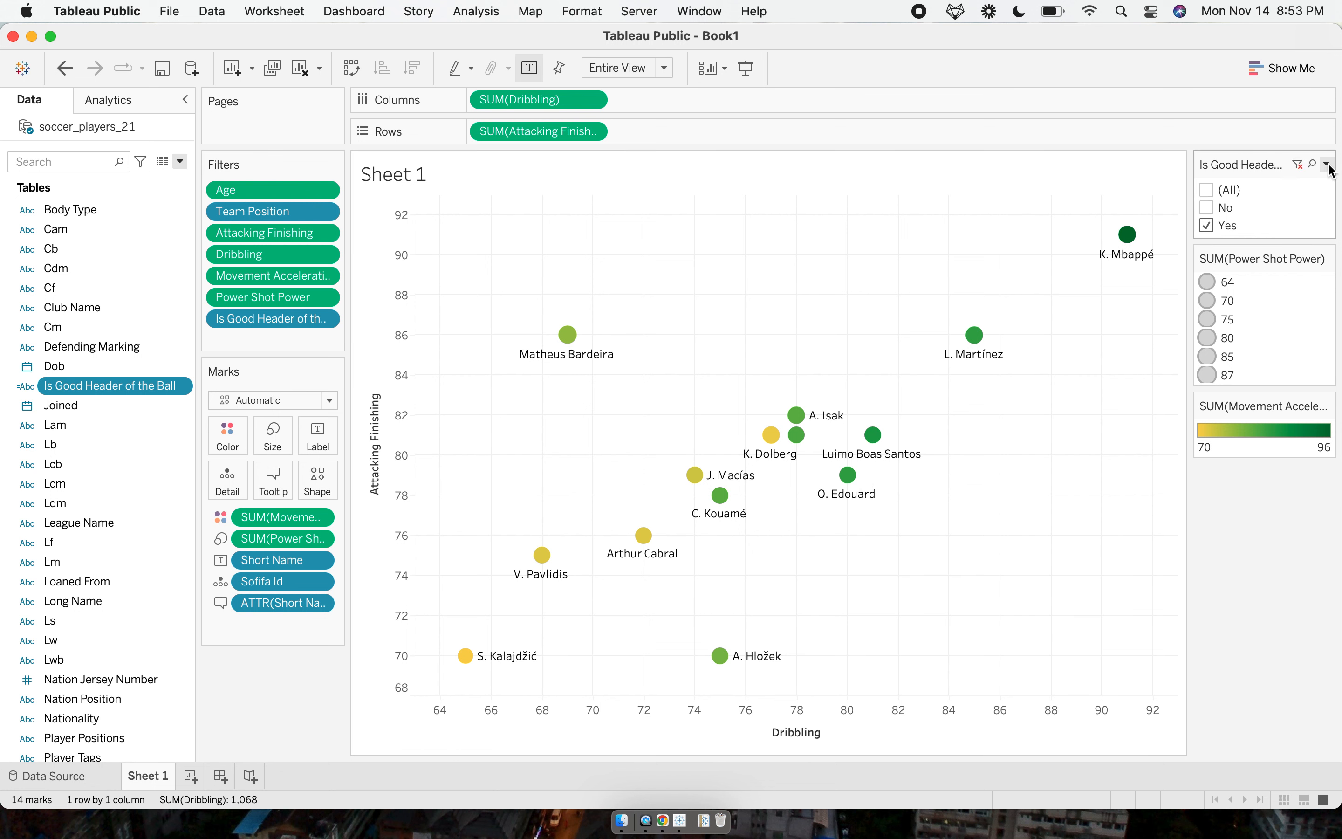
Change the Is Good Header of the Ball filter to Multiple Values (dropdown) and check its list of choices.
left_click(1328, 165)
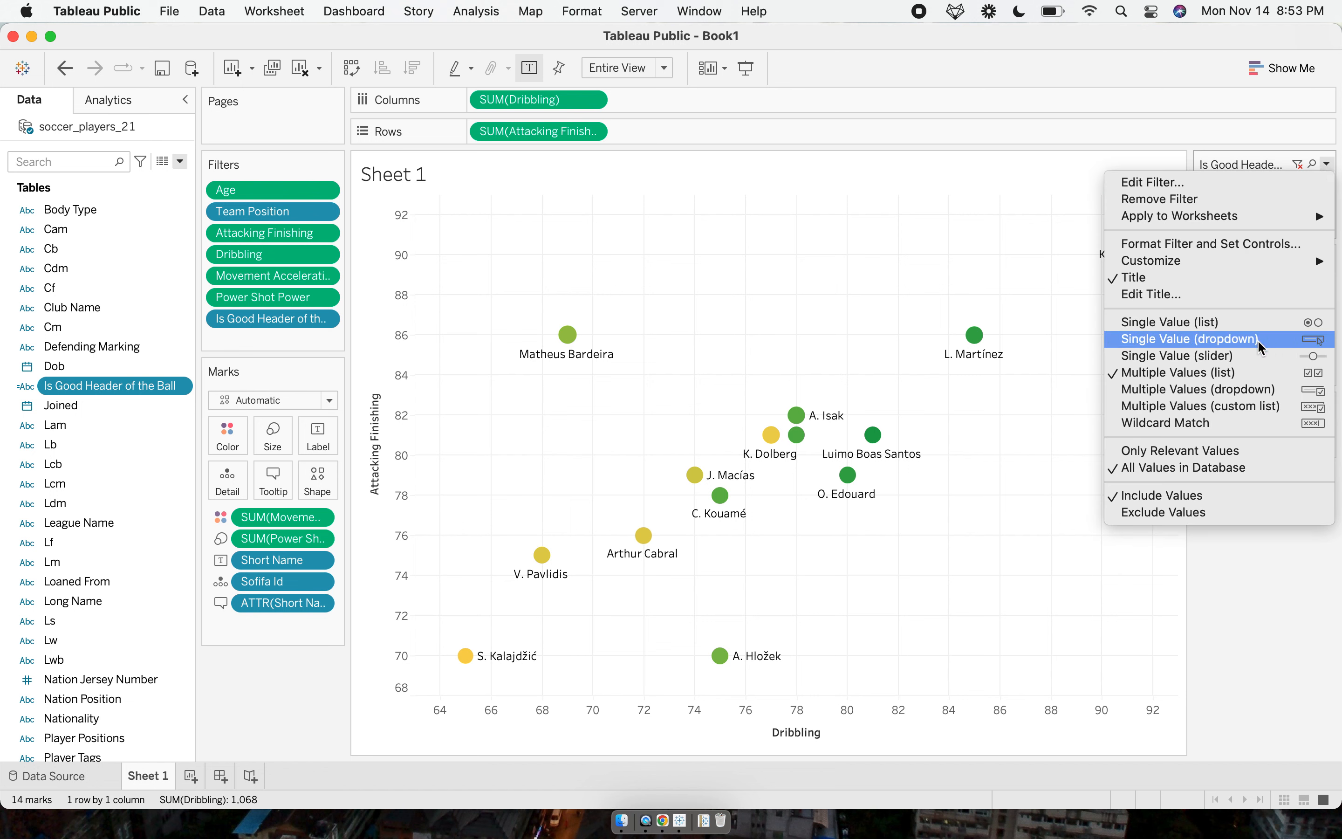
left_click(1258, 395)
left_click(1254, 190)
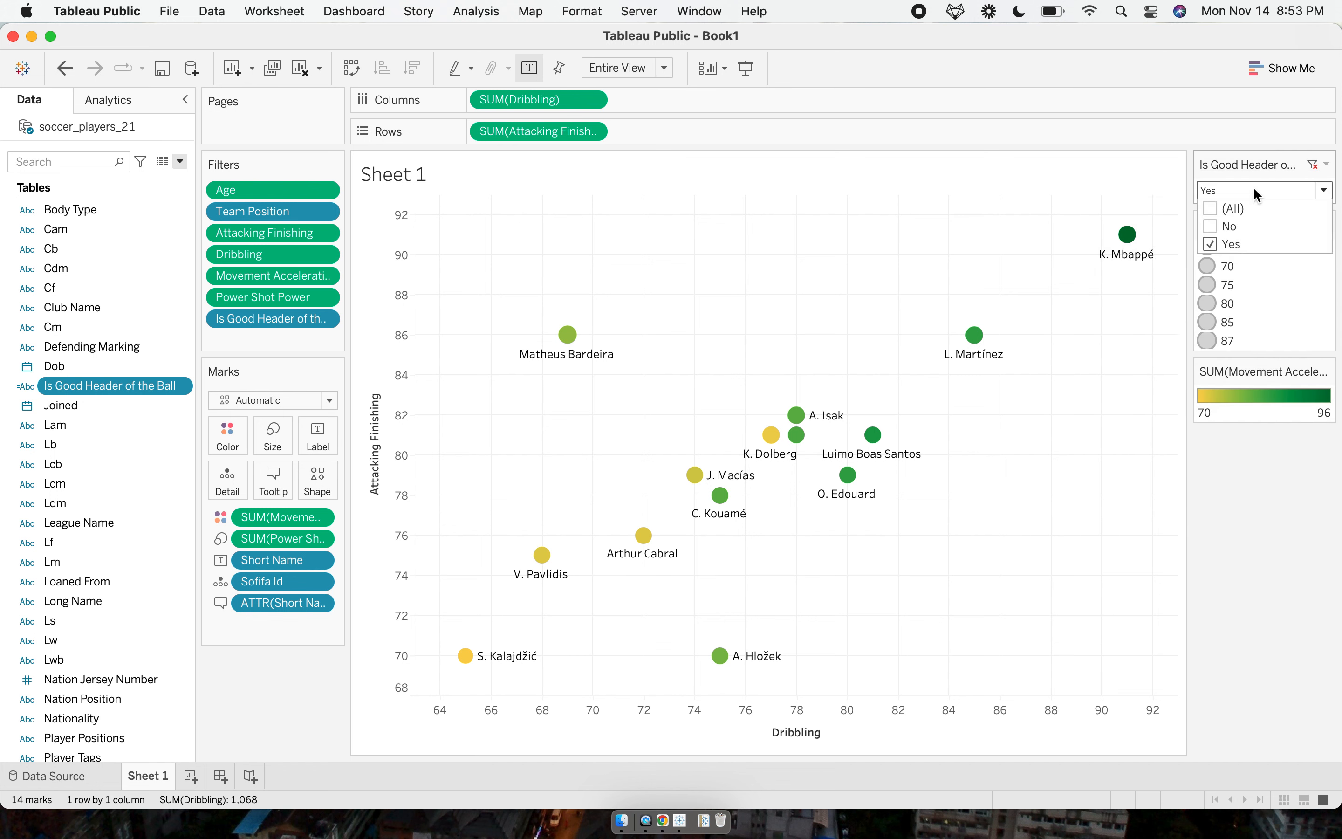
left_click(1260, 492)
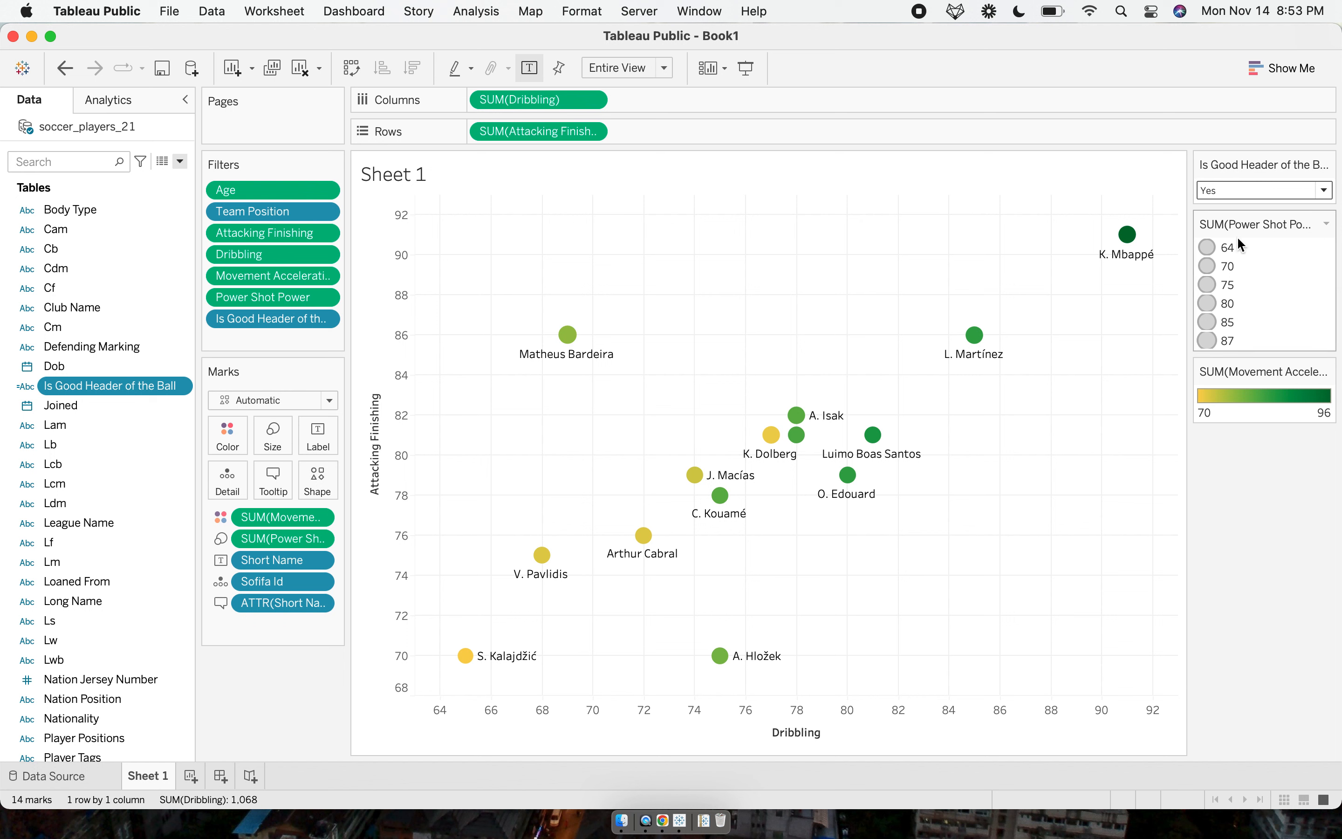
Retitle the SUM(Power Shot Power) size legend as "Shot Power".
left_click(1327, 224)
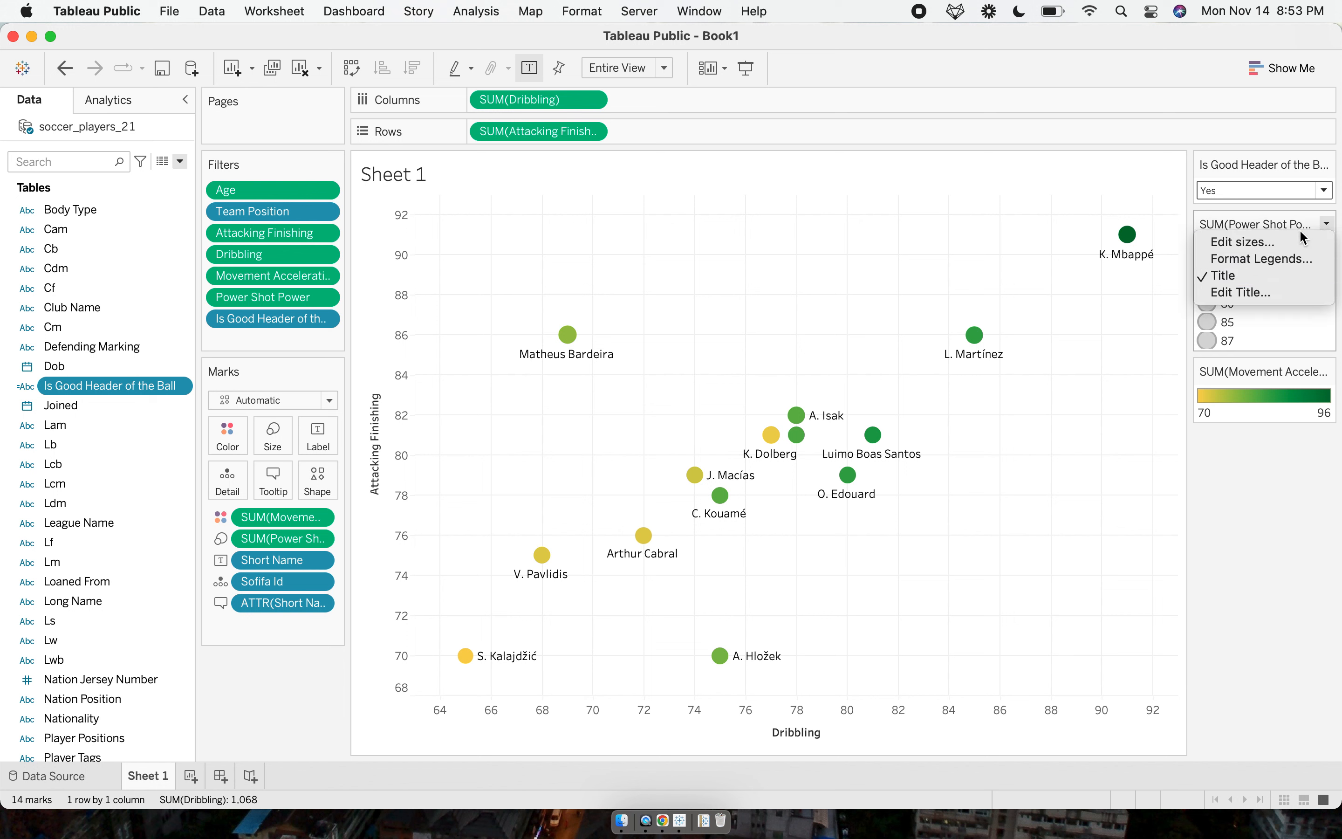
left_click(1282, 292)
key("super+a")
type("Shor Powe")
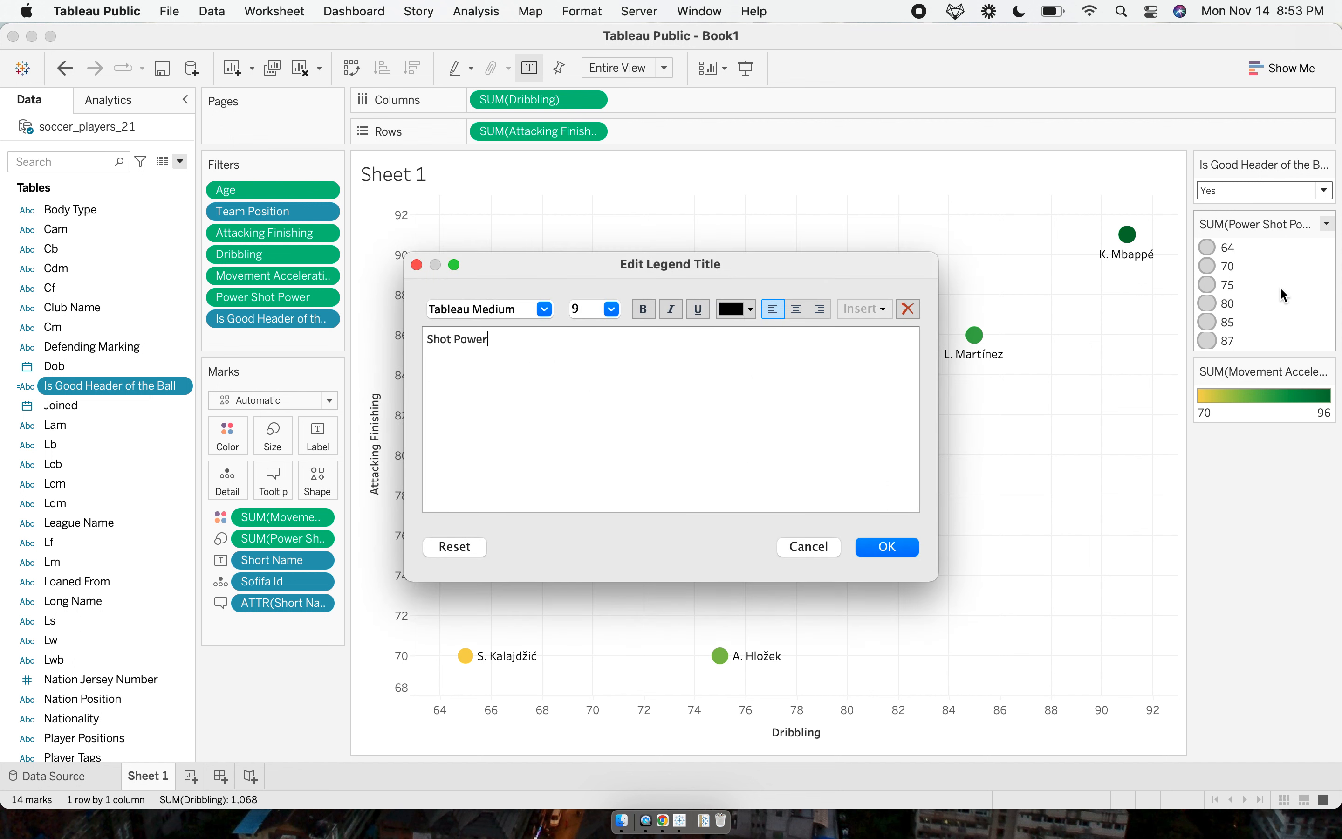
left_click(895, 548)
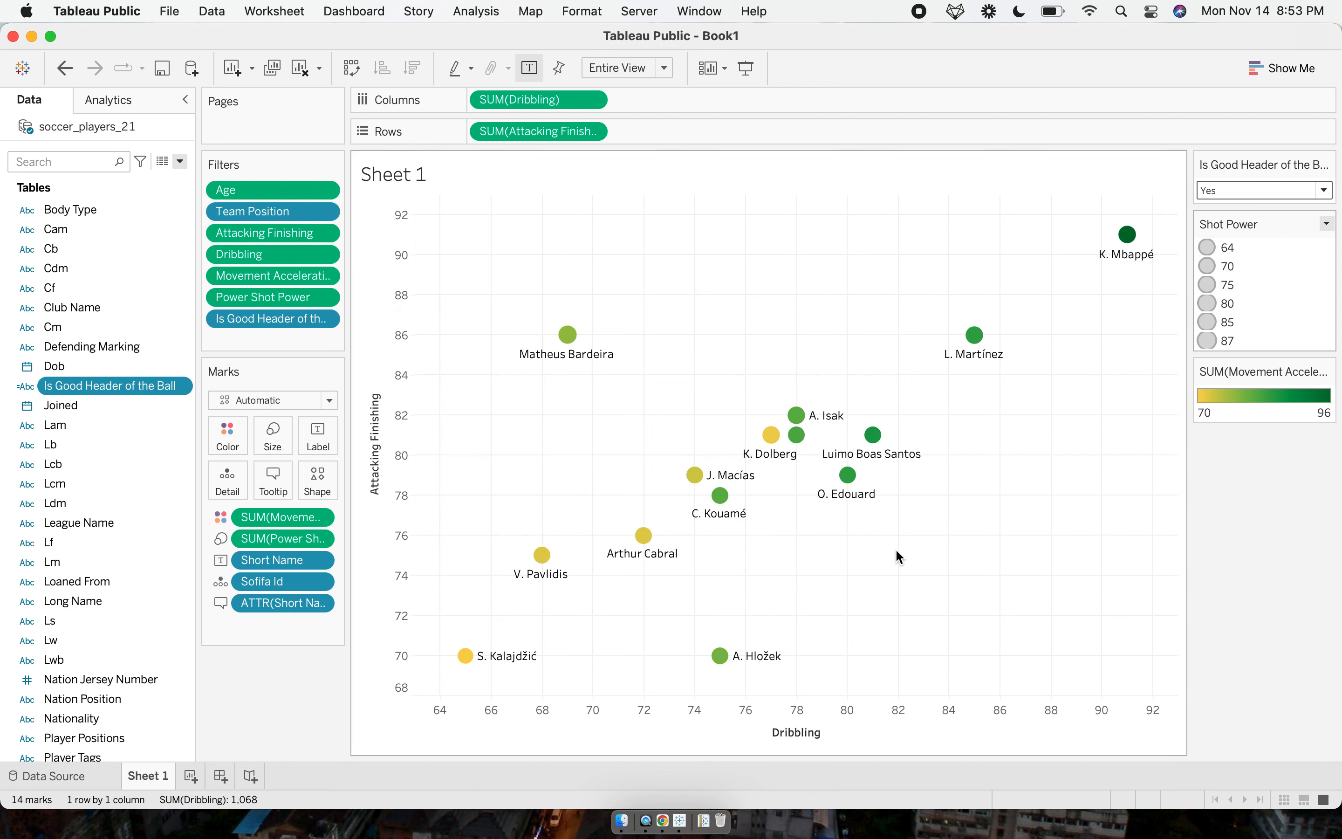
Retitle the Movement Acceleration color legend as "Acceleration".
left_click(1327, 372)
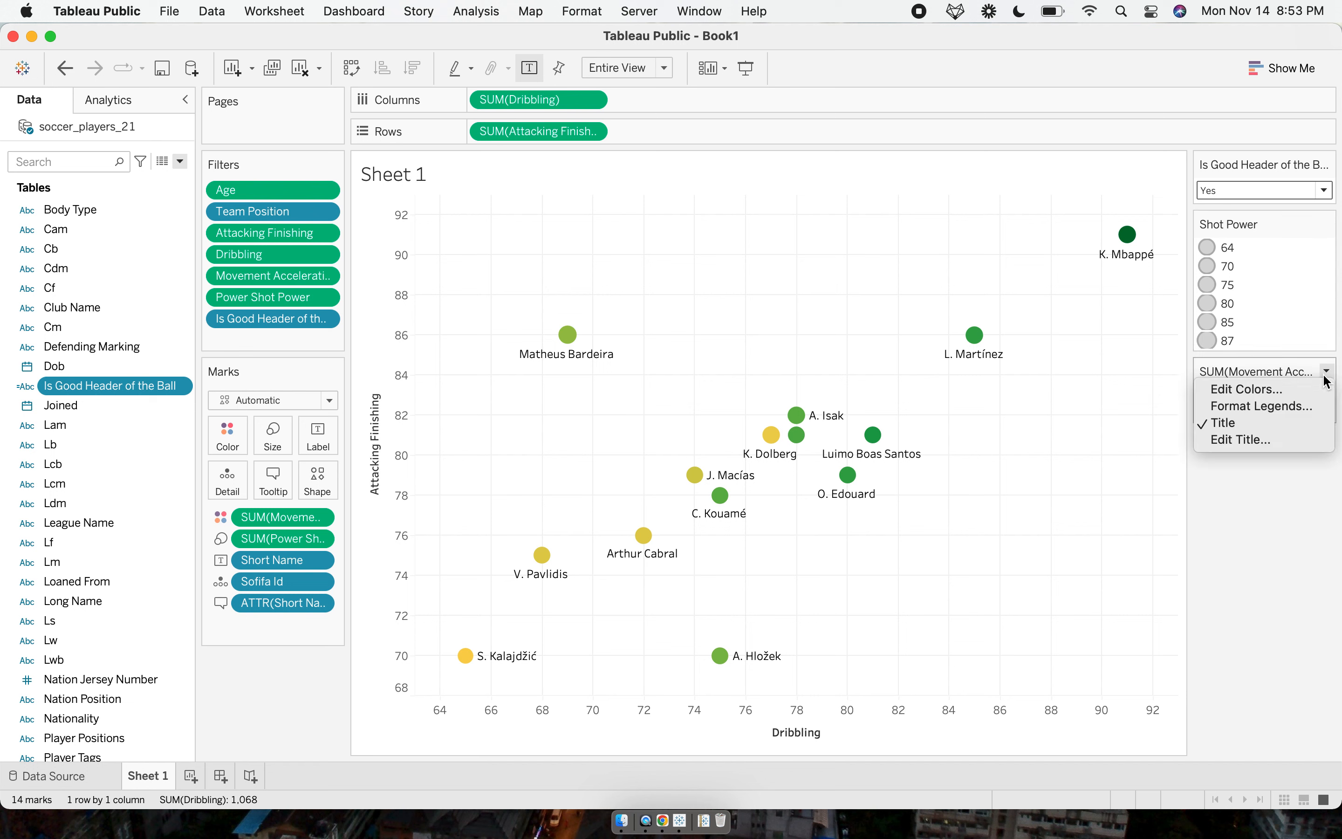
left_click(1289, 441)
key("super+a")
key("BackSpace")
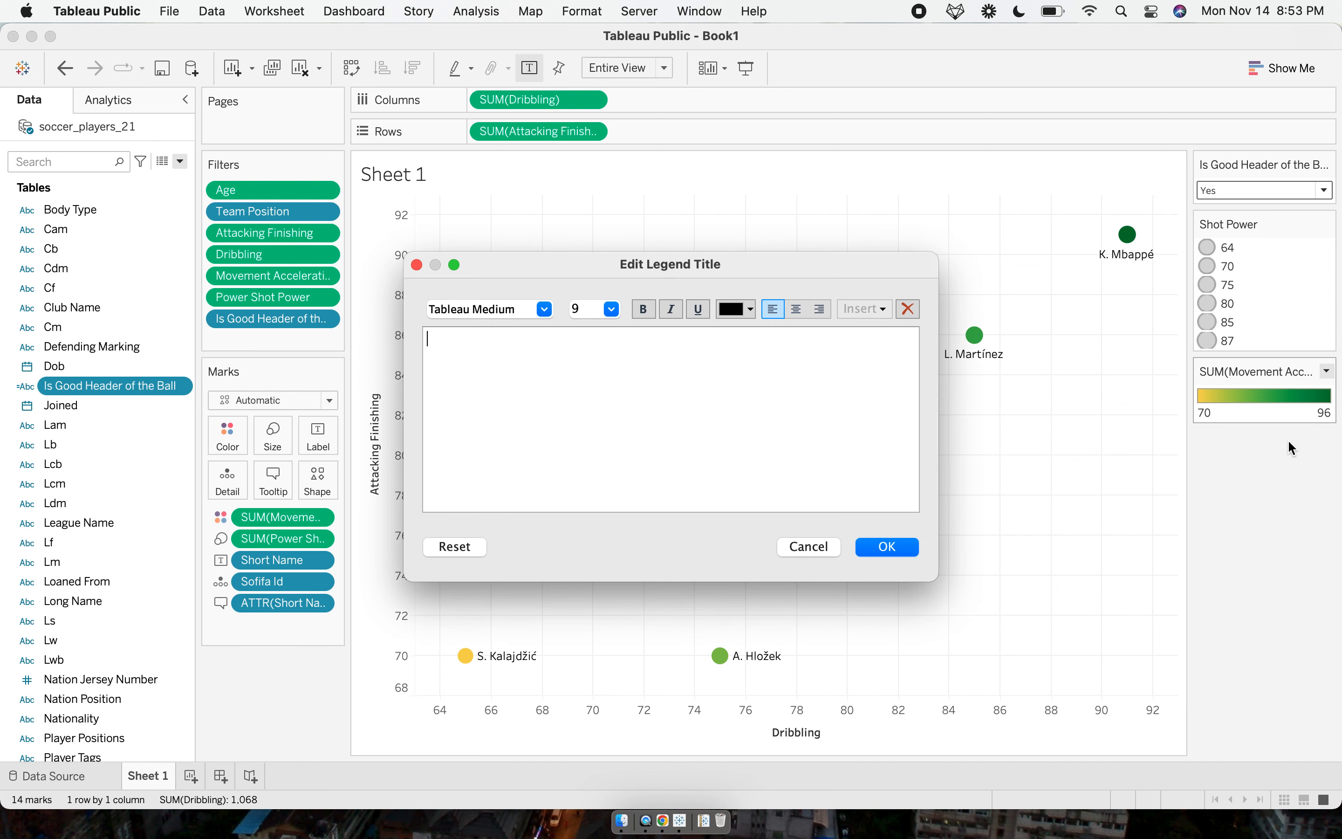
type("Acceleration")
left_click(888, 557)
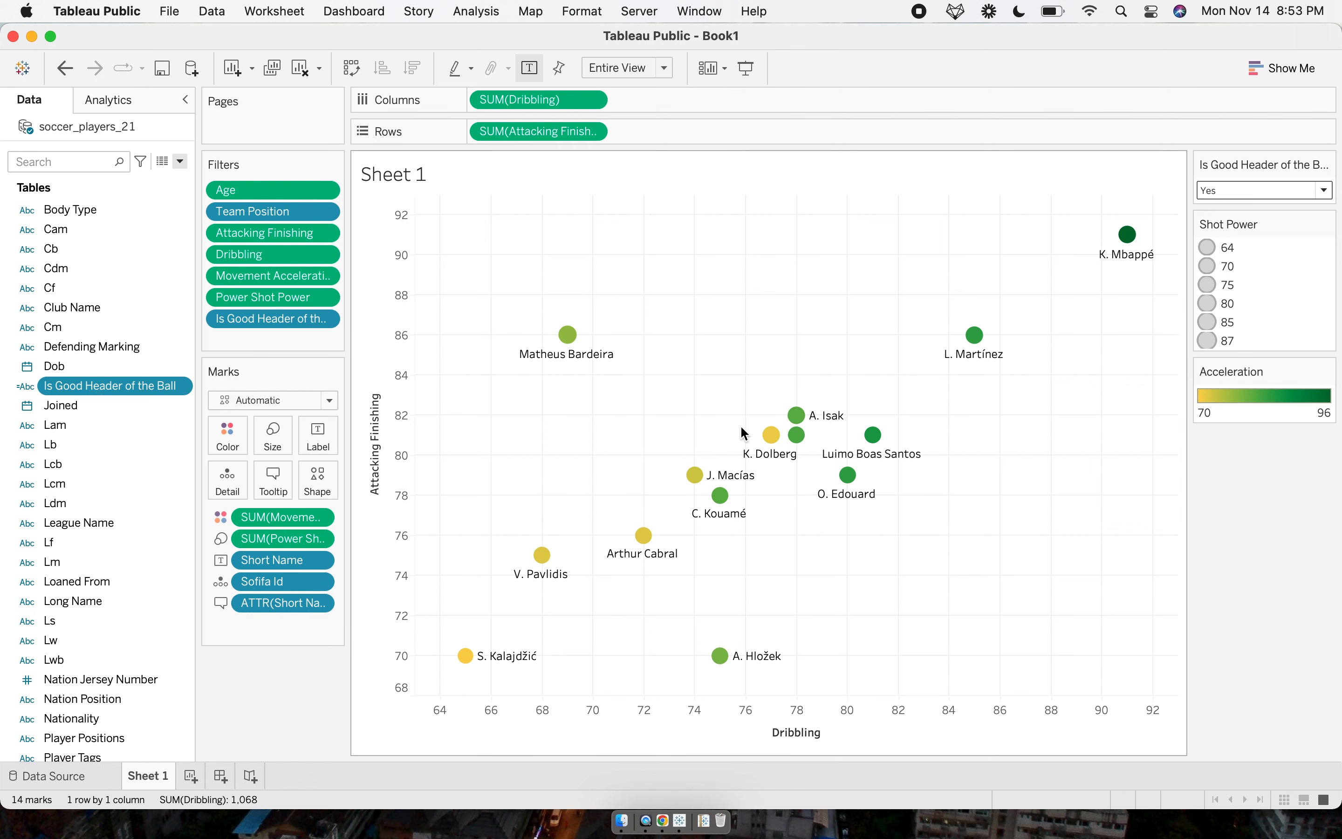
Switch to the workshop page in the browser and review the contract expiry, wages and cost sub criteria.
key("ctrl+Right")
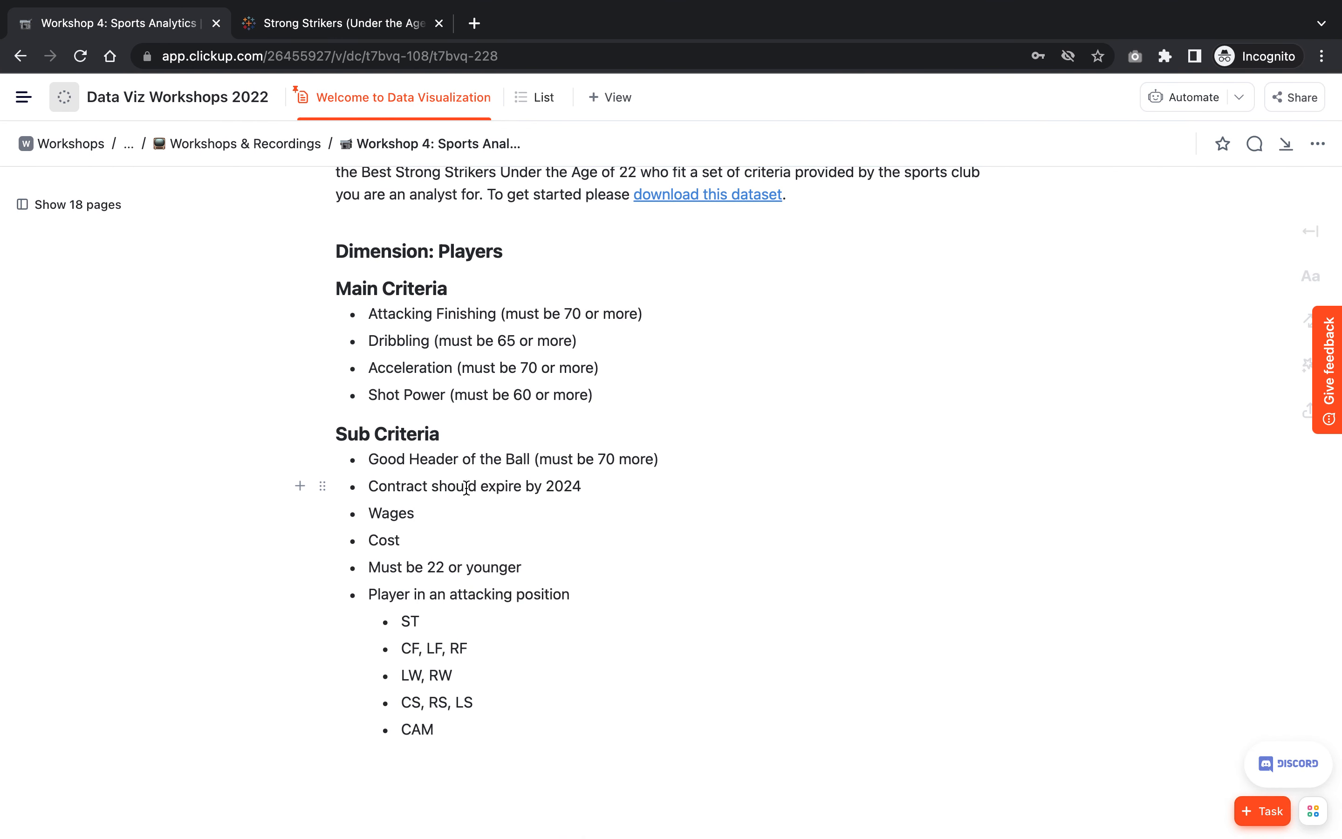
double_click(463, 487)
triple_click(464, 487)
left_click(587, 646)
triple_click(464, 486)
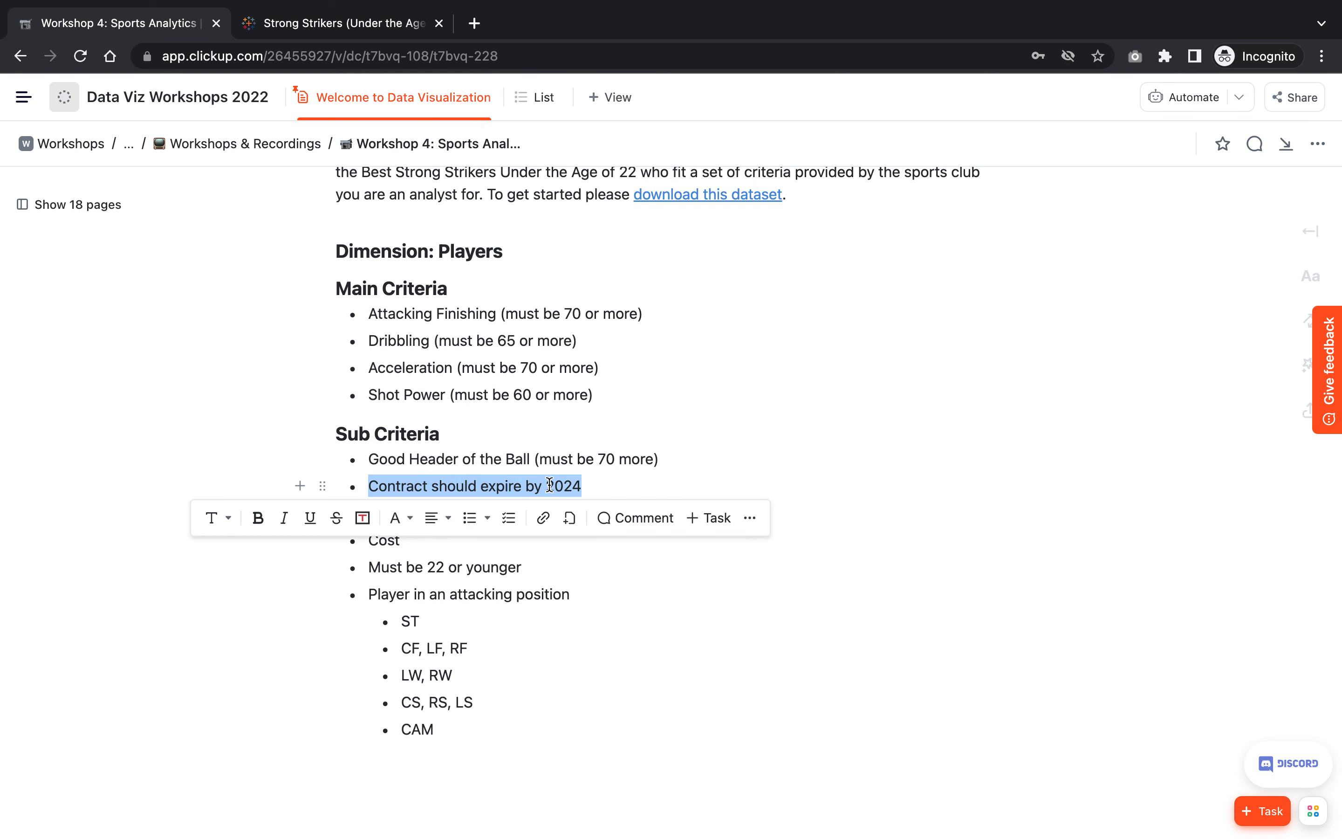
left_click(629, 482)
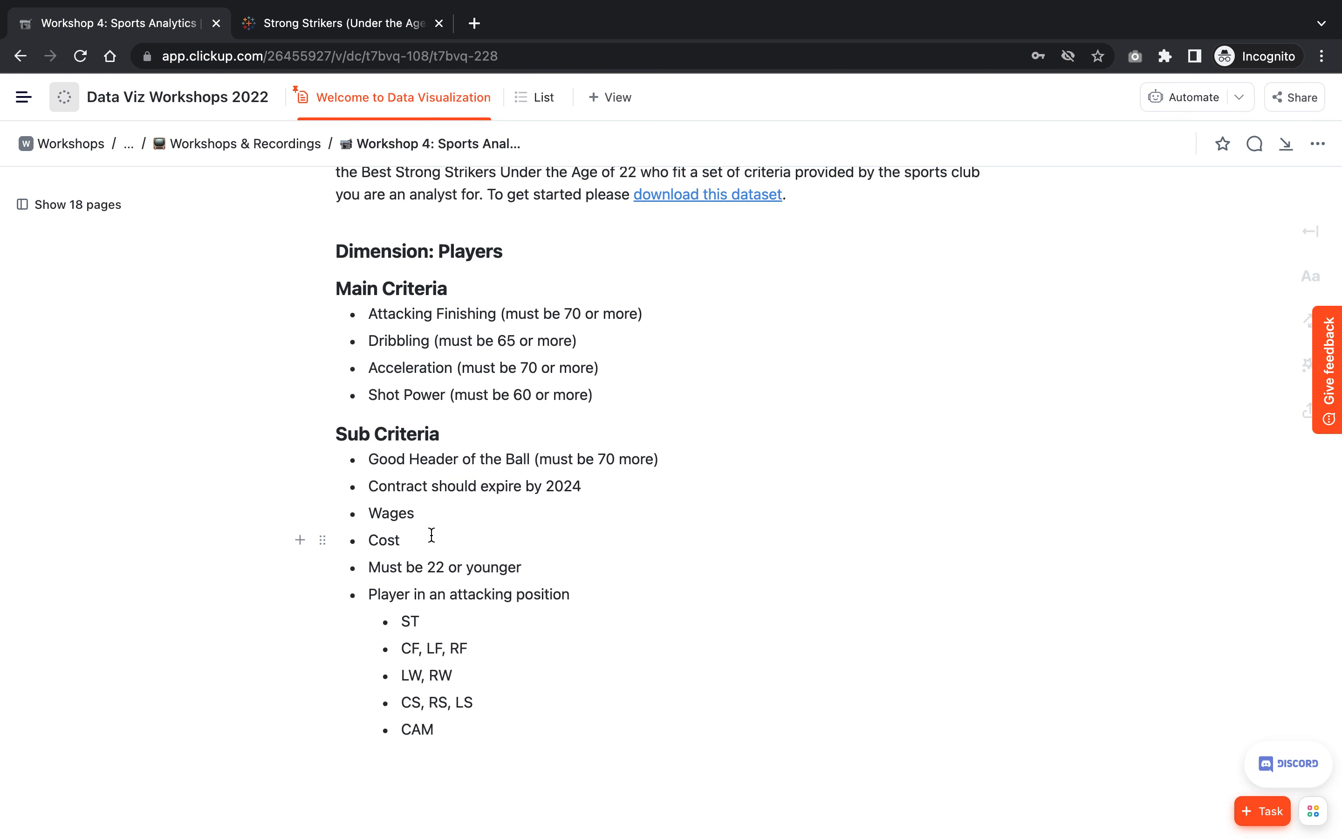
Return to Tableau Public, search the fields for "wage" and show a filter for Wage Eur.
key("ctrl+Left")
left_click(108, 158)
type("wage")
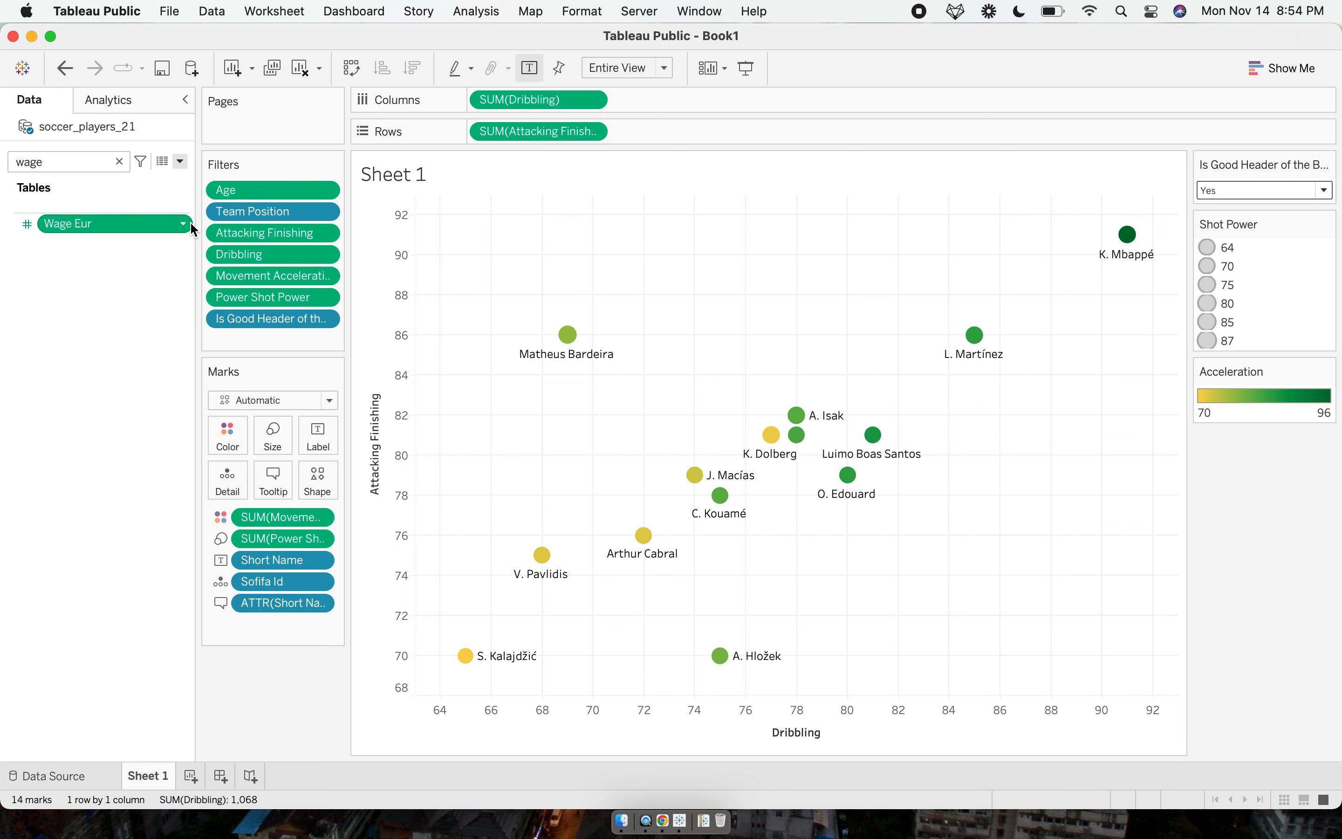
left_click(184, 224)
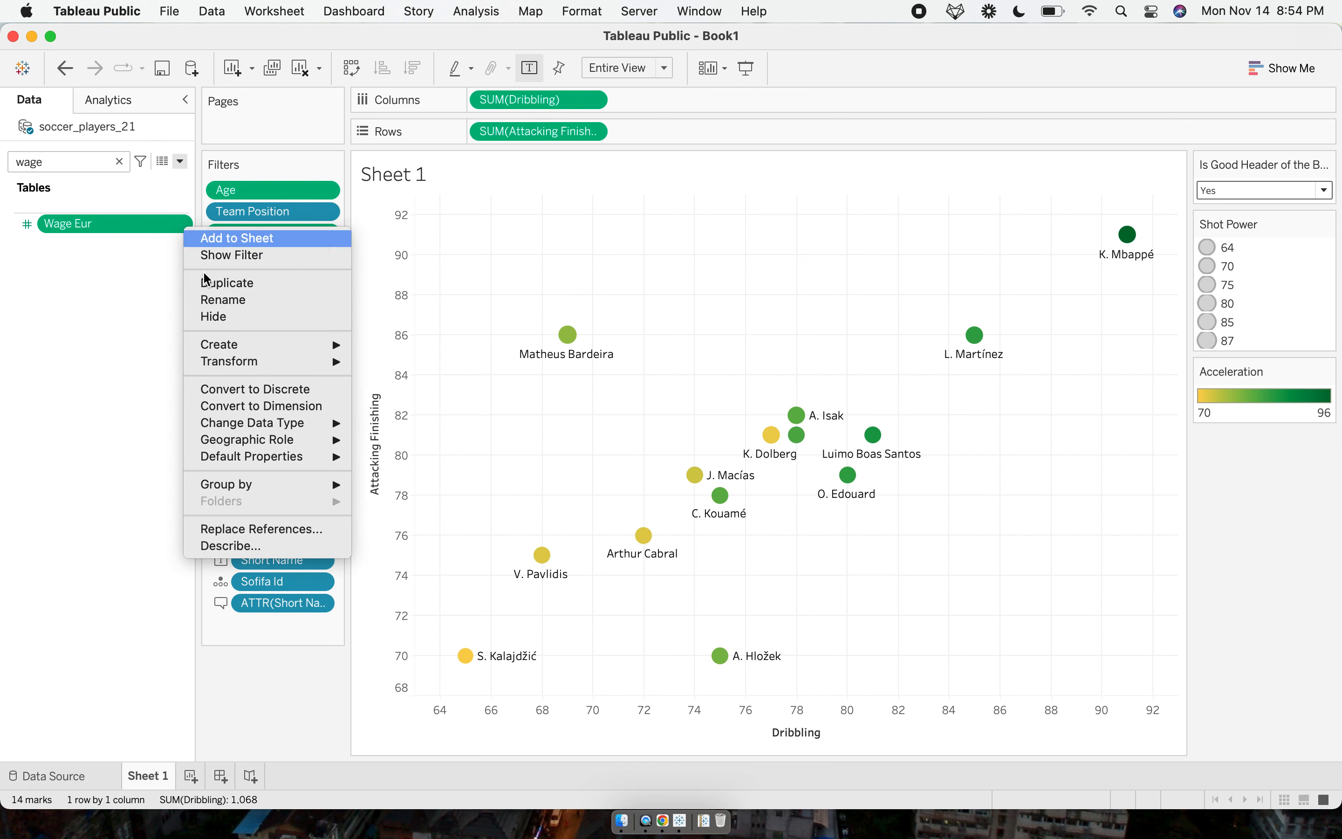
mouse_move(266, 439)
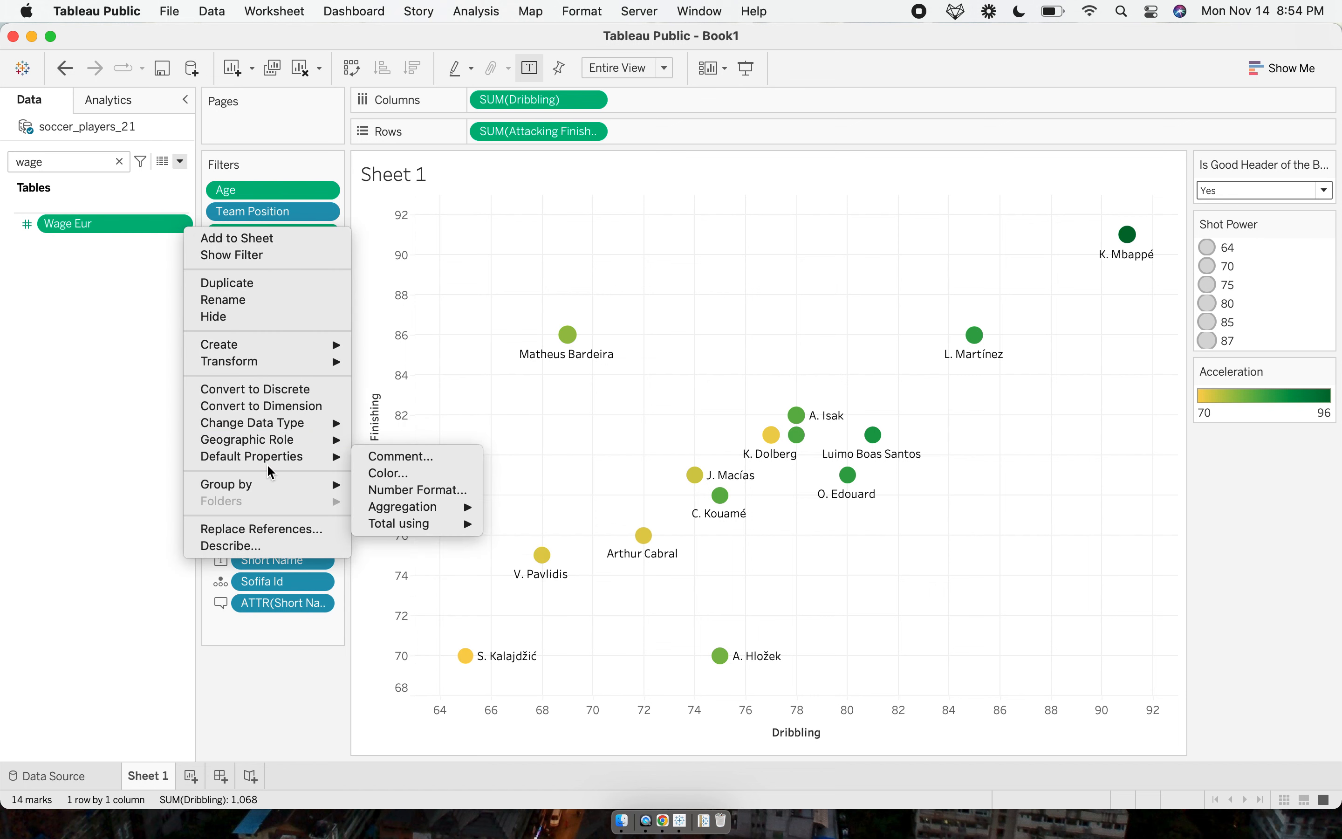
left_click(283, 256)
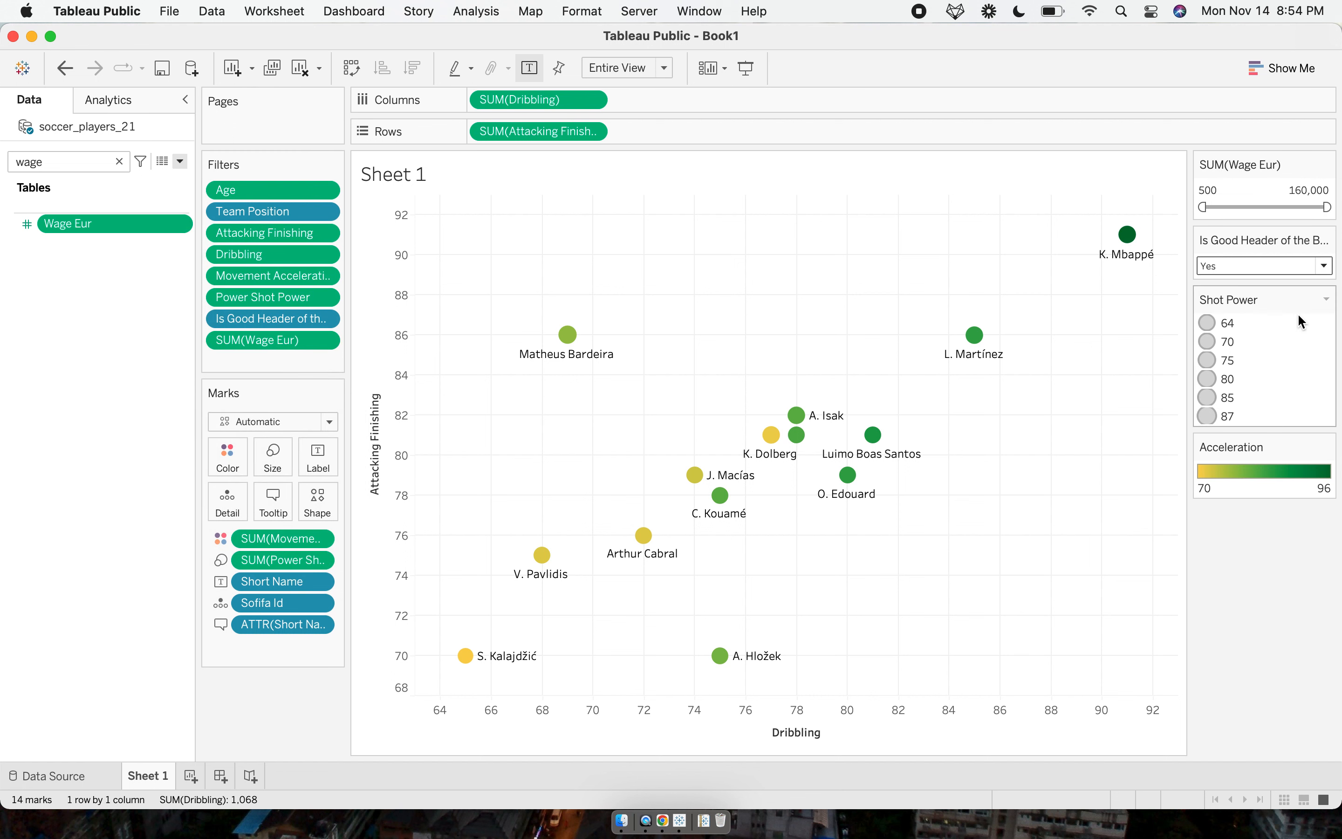
Search the fields for "value" and show a filter for Value Eur.
double_click(88, 161)
type("value")
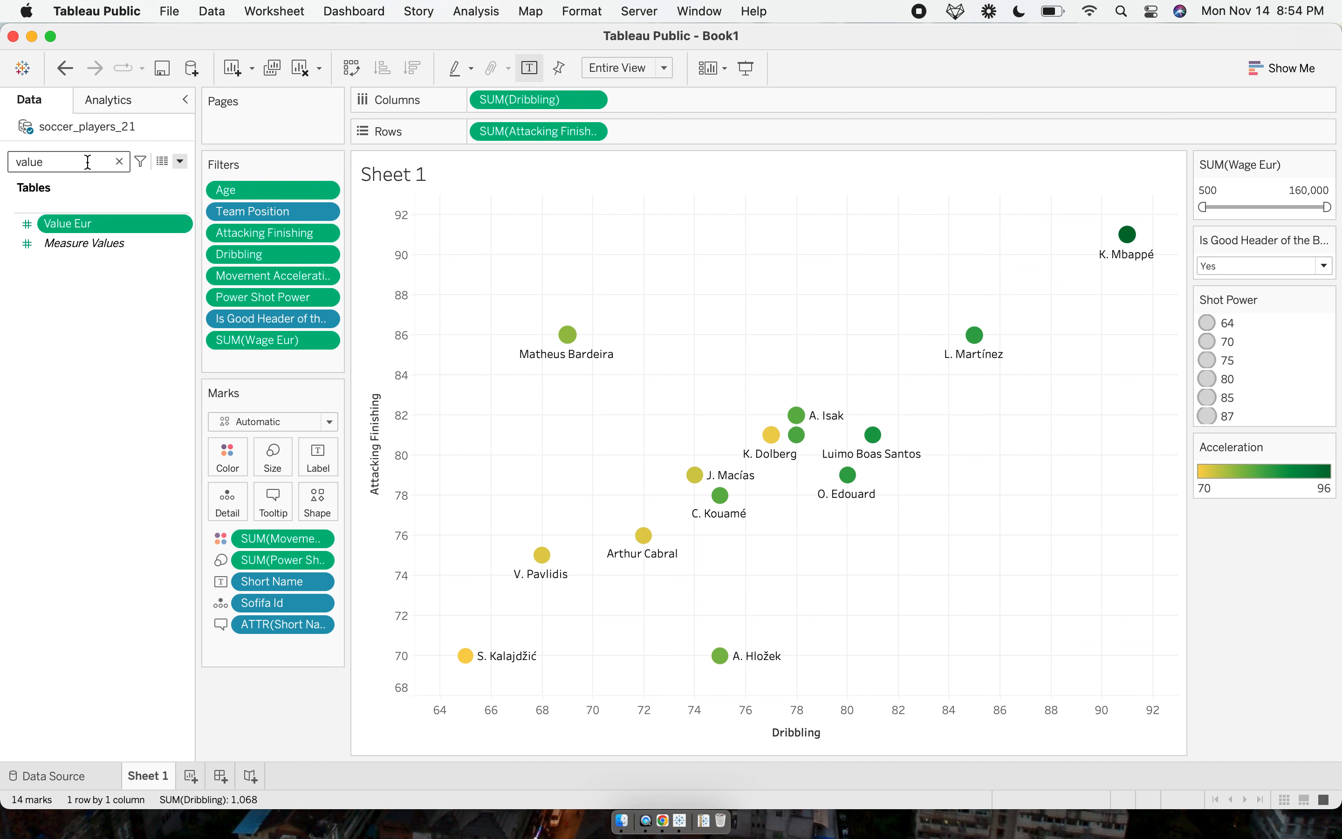
left_click(185, 224)
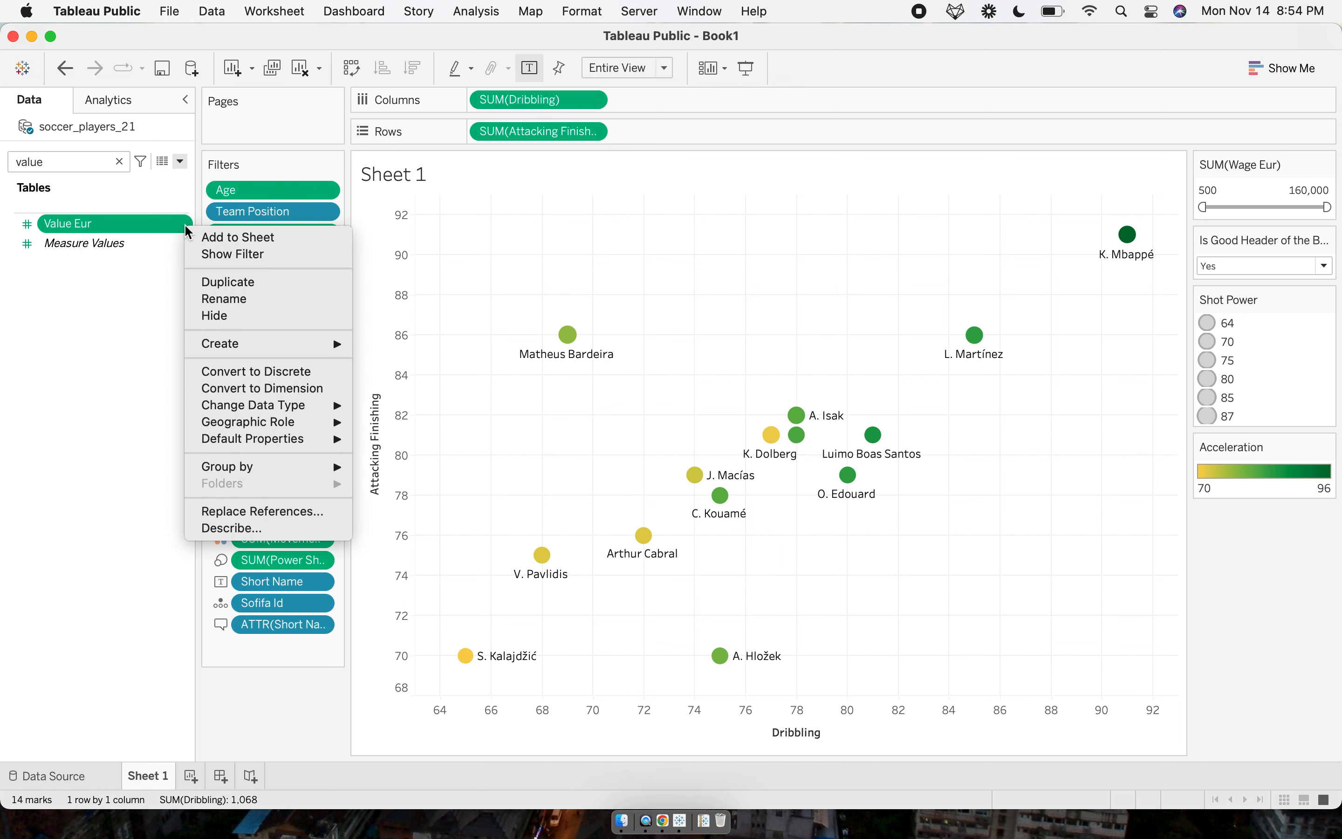
left_click(208, 253)
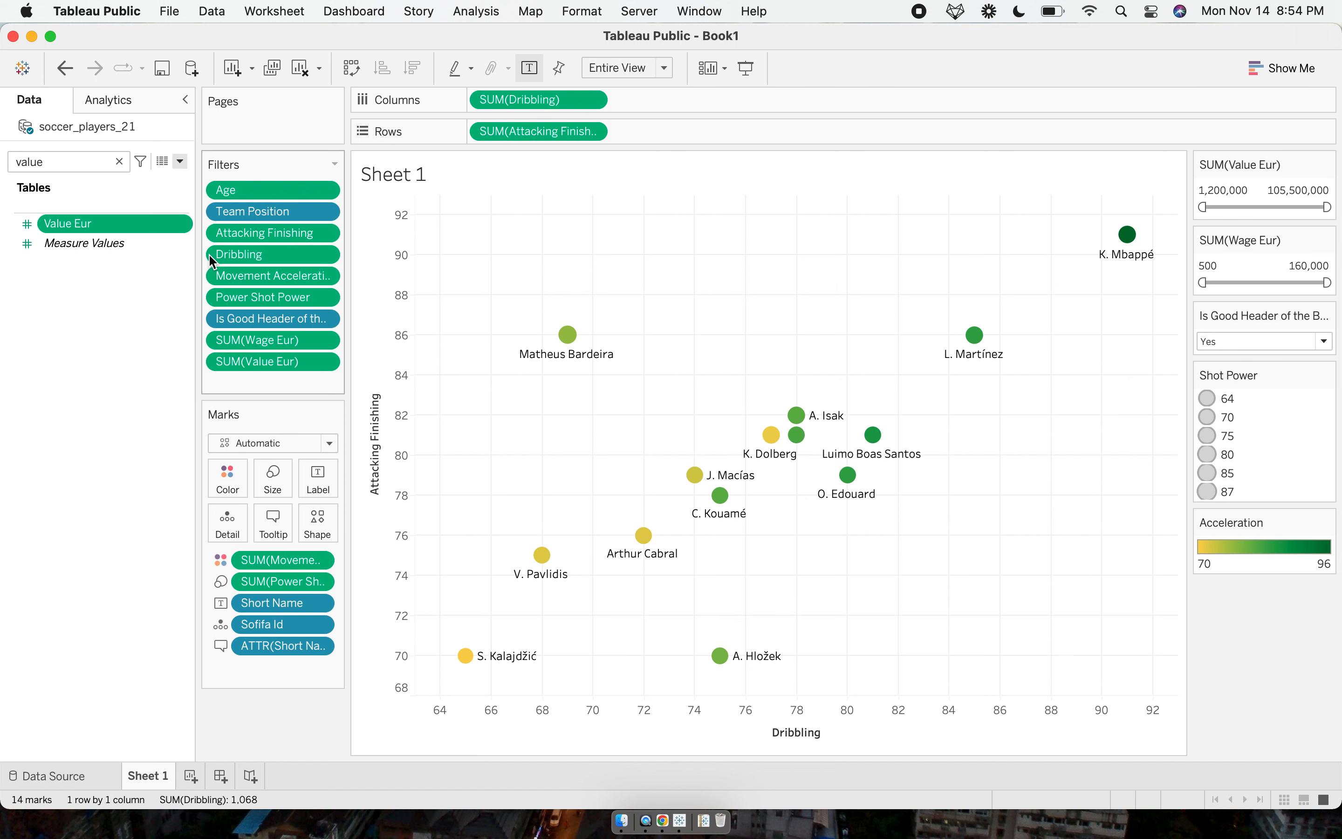
Find the Contract Valid Until field, show its filter and set the upper limit to 2024.
double_click(70, 157)
type("contract")
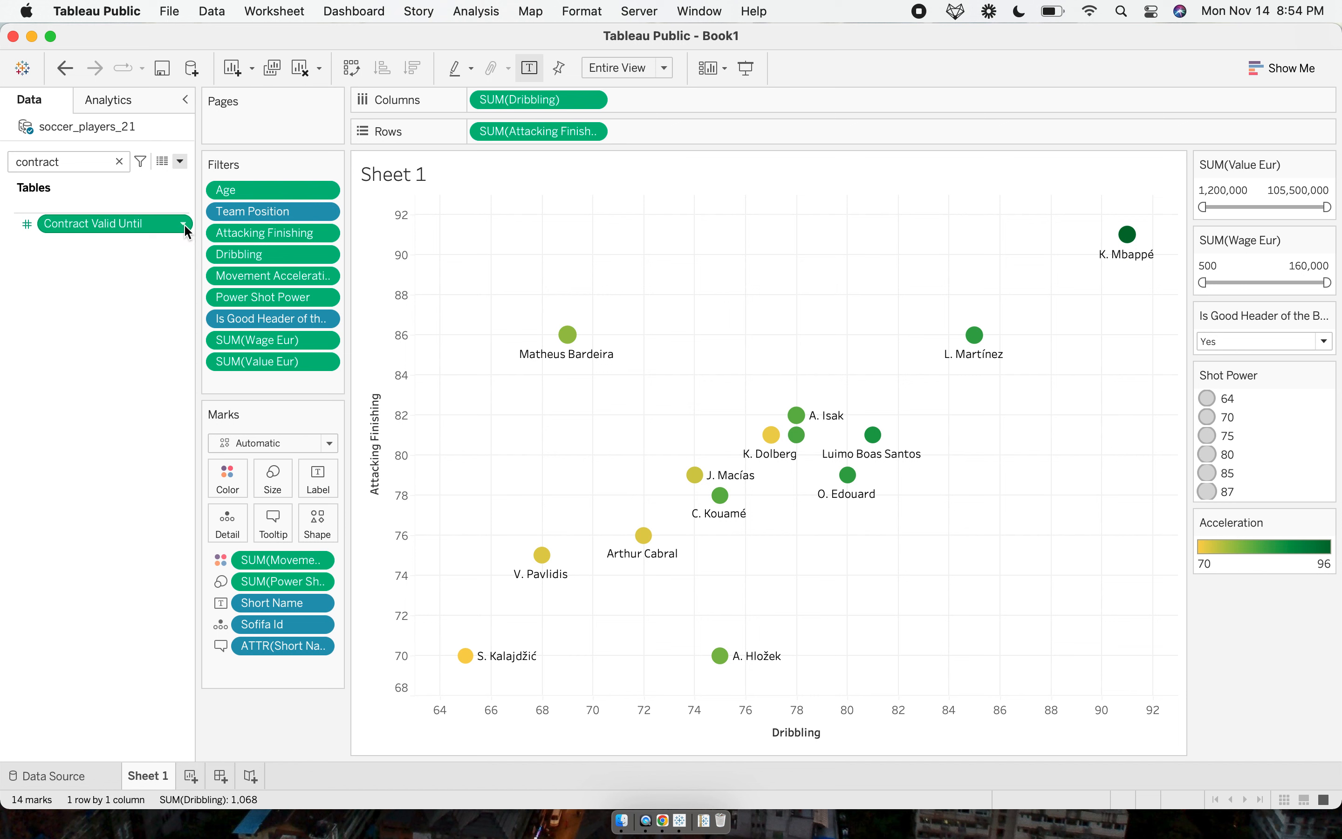
left_click(186, 229)
left_click(210, 248)
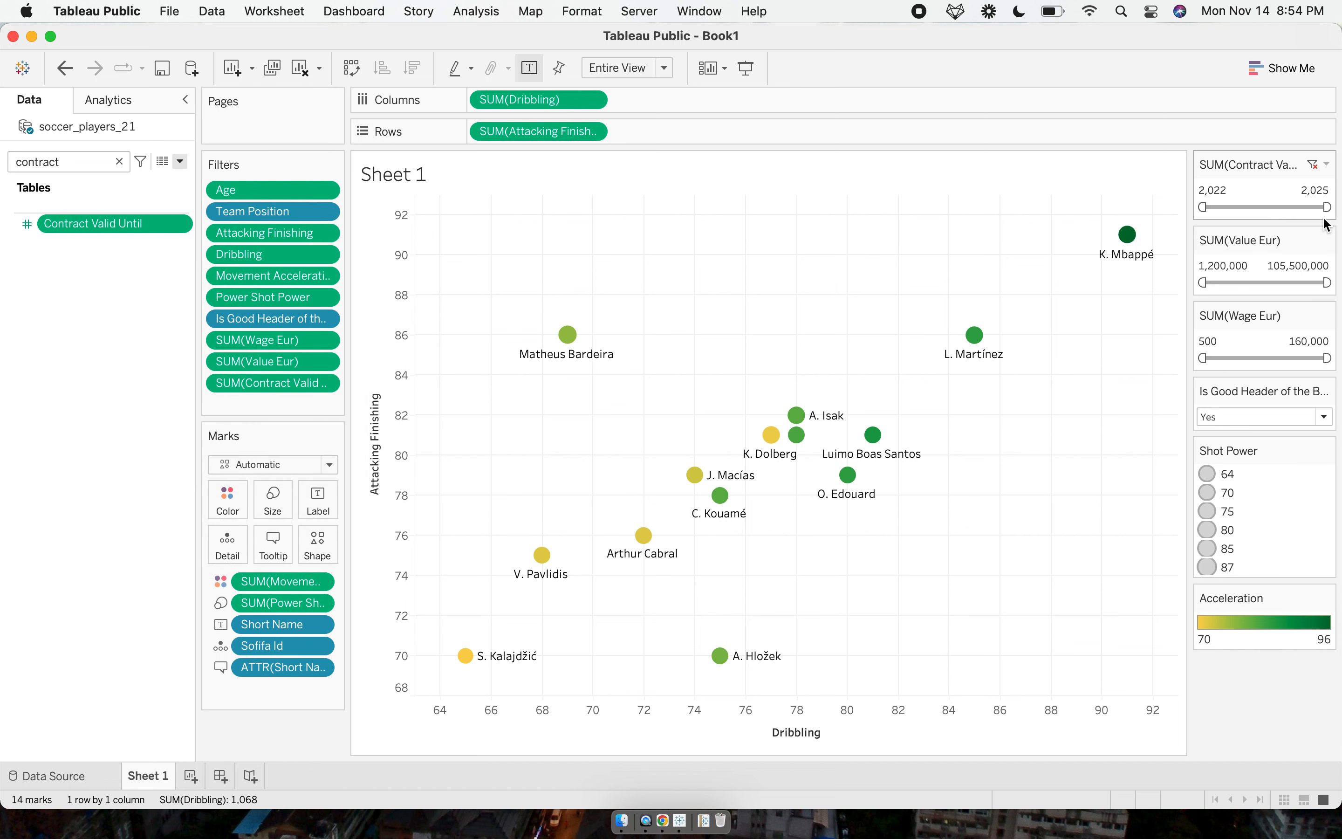
double_click(1319, 193)
triple_click(1320, 193)
type("2024")
key("Return")
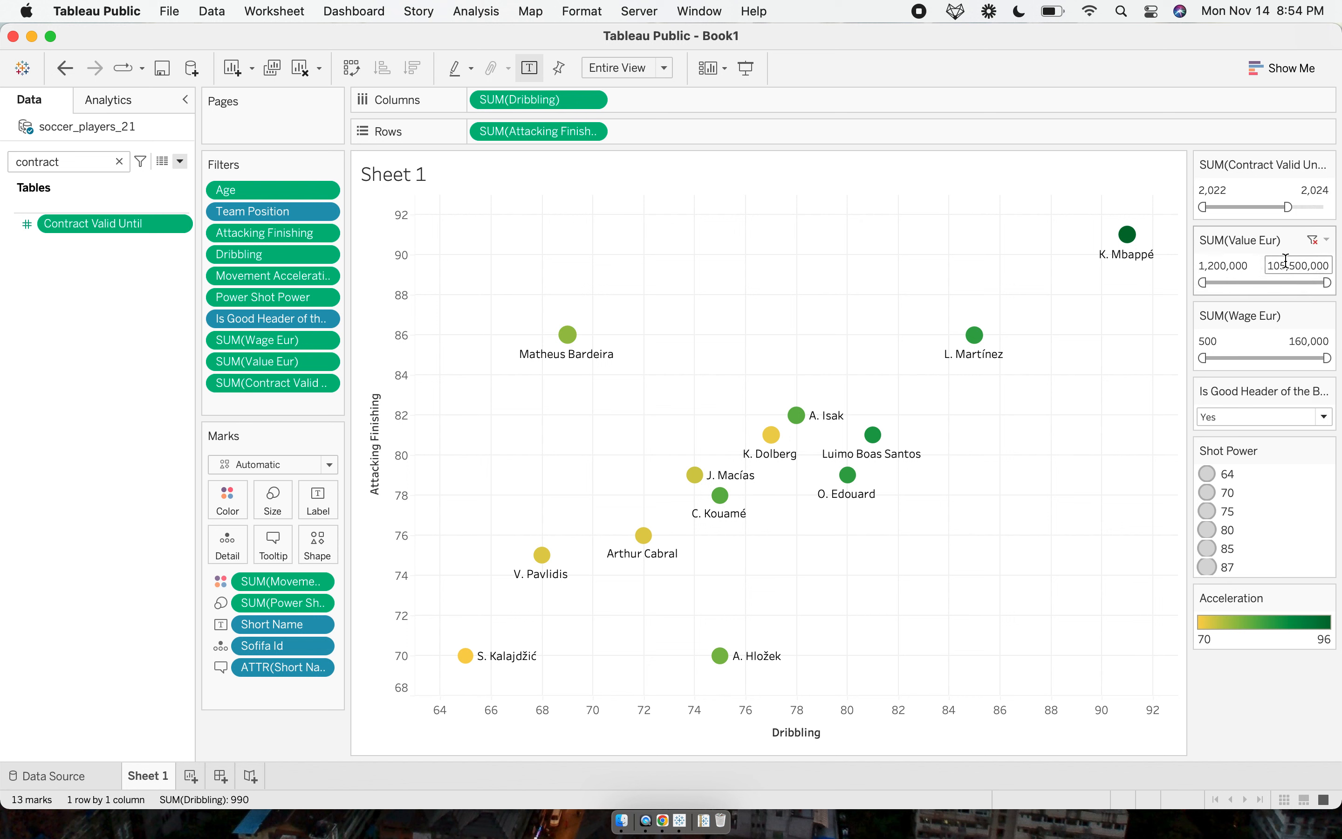
Set the upper limit of the Value Eur filter to 35,000,000.
left_click(1308, 265)
left_click(1307, 264)
double_click(1308, 265)
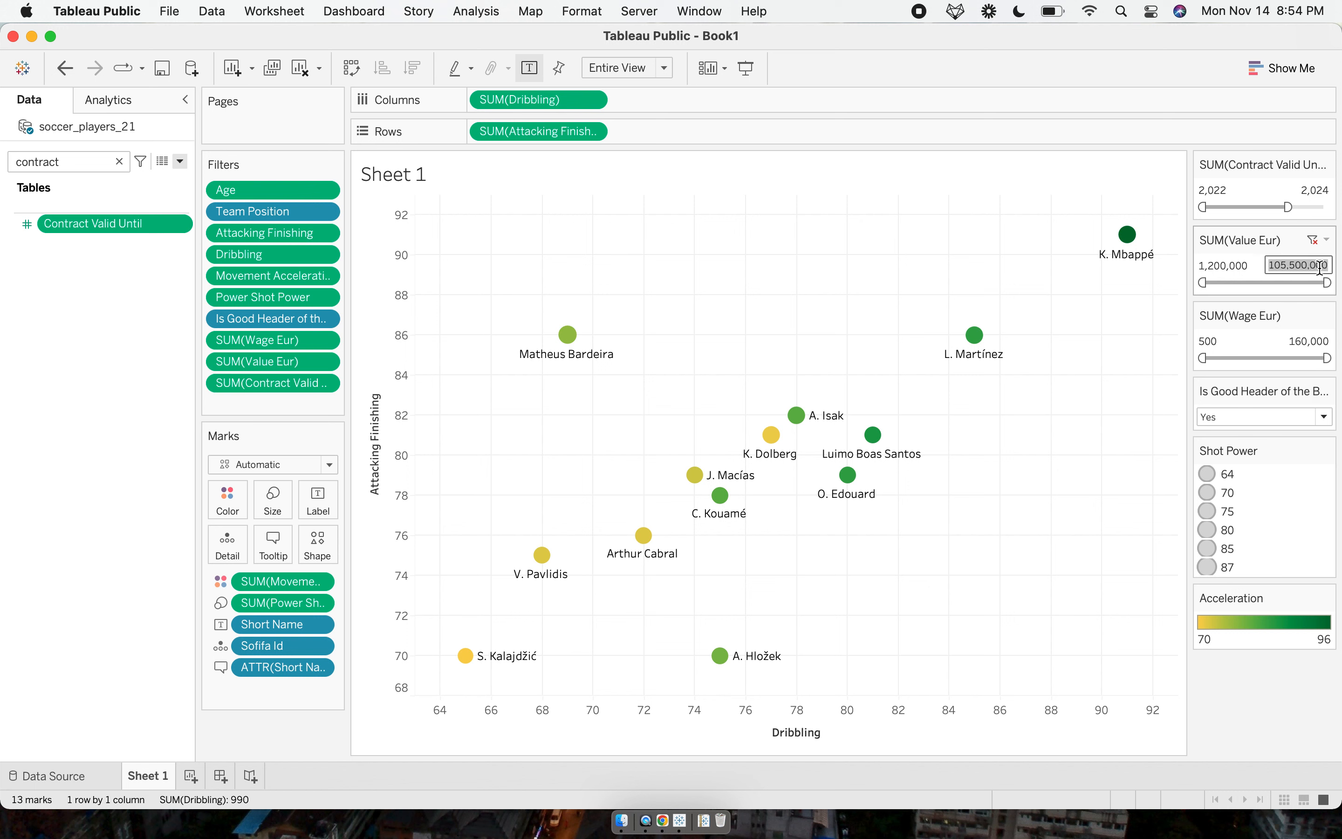
type("5")
key("Escape")
left_click(1287, 264)
left_click(1288, 264)
key("BackSpace")
key("BackSpace")
key("BackSpace")
type("35")
key("Right")
key("Right")
key("BackSpace")
type("0")
key("Return")
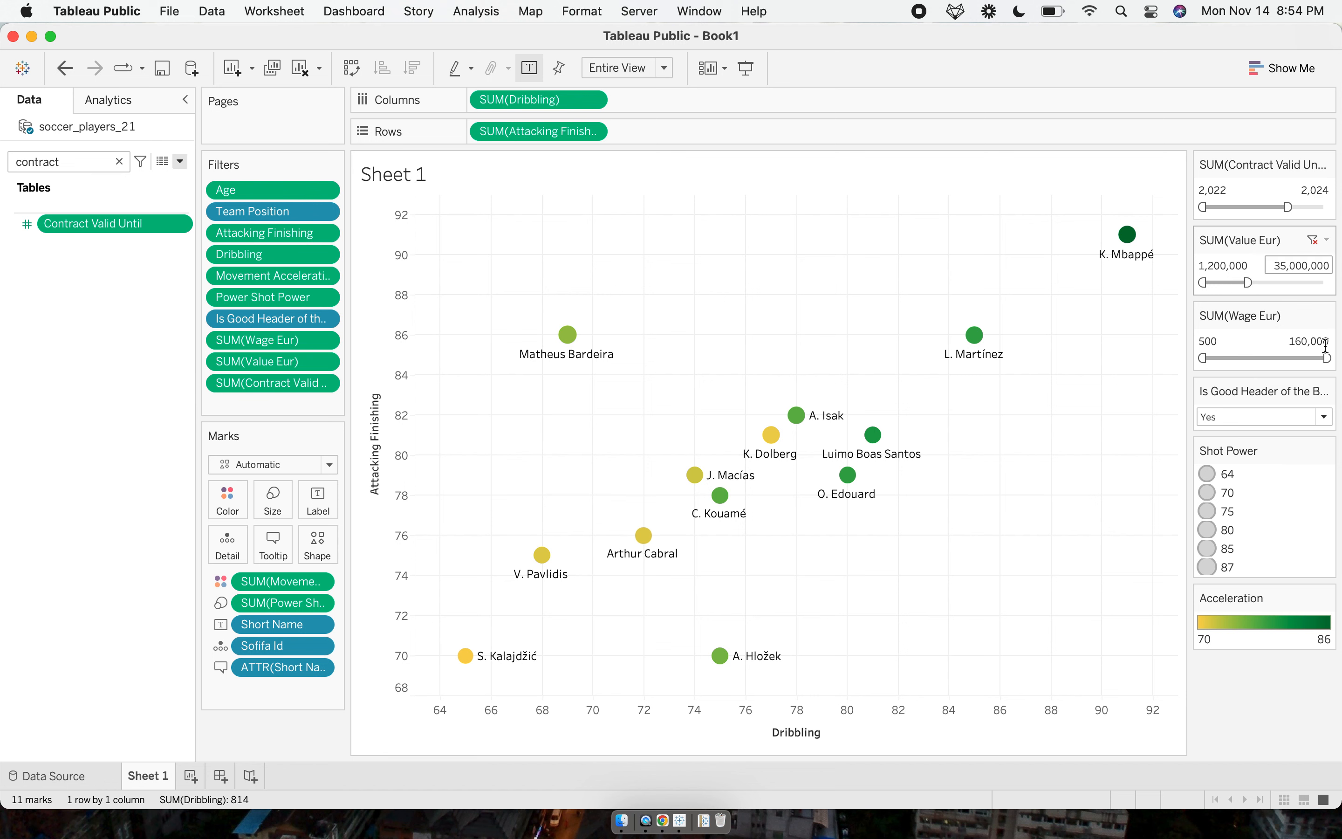
left_click(1324, 343)
key("Return")
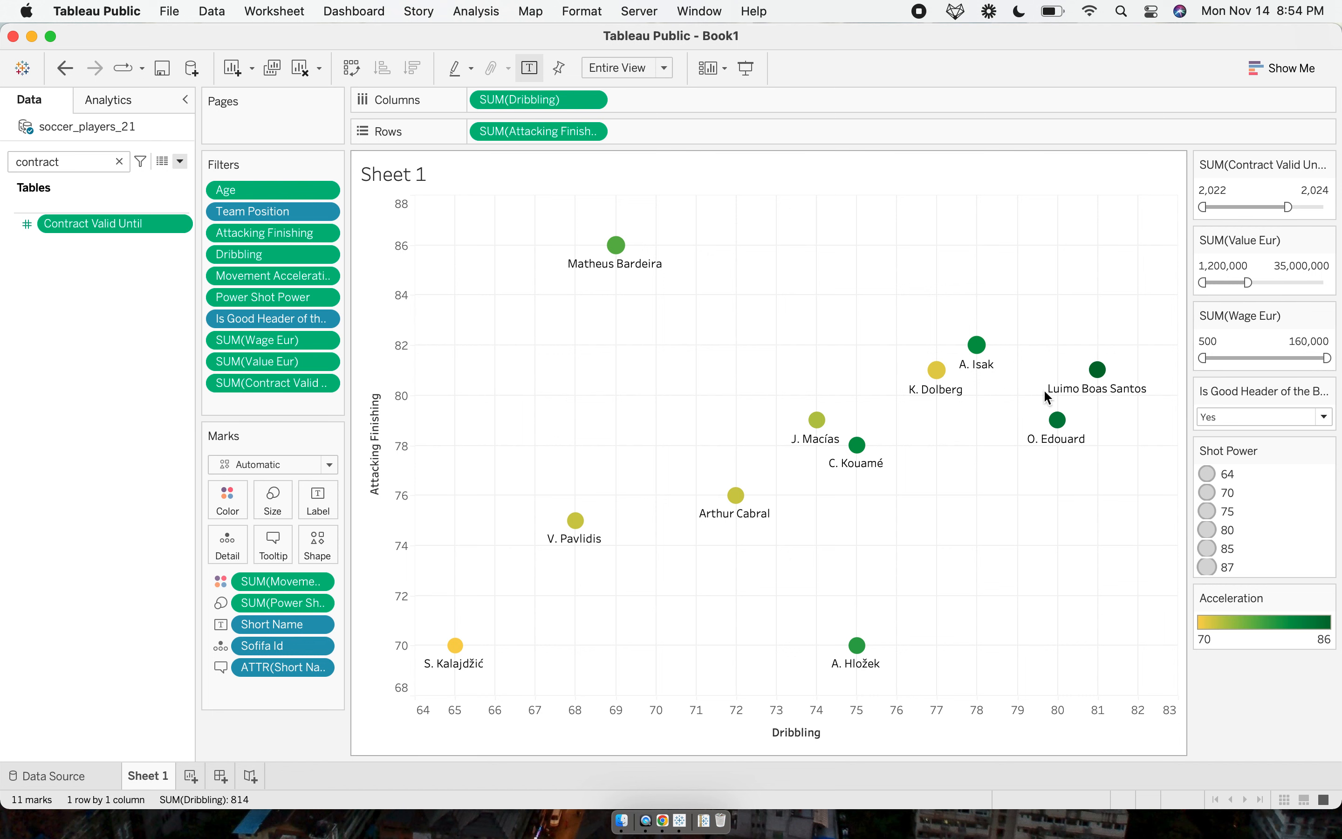
Change the title of the Wage Eur filter to "Wage".
left_click(1326, 317)
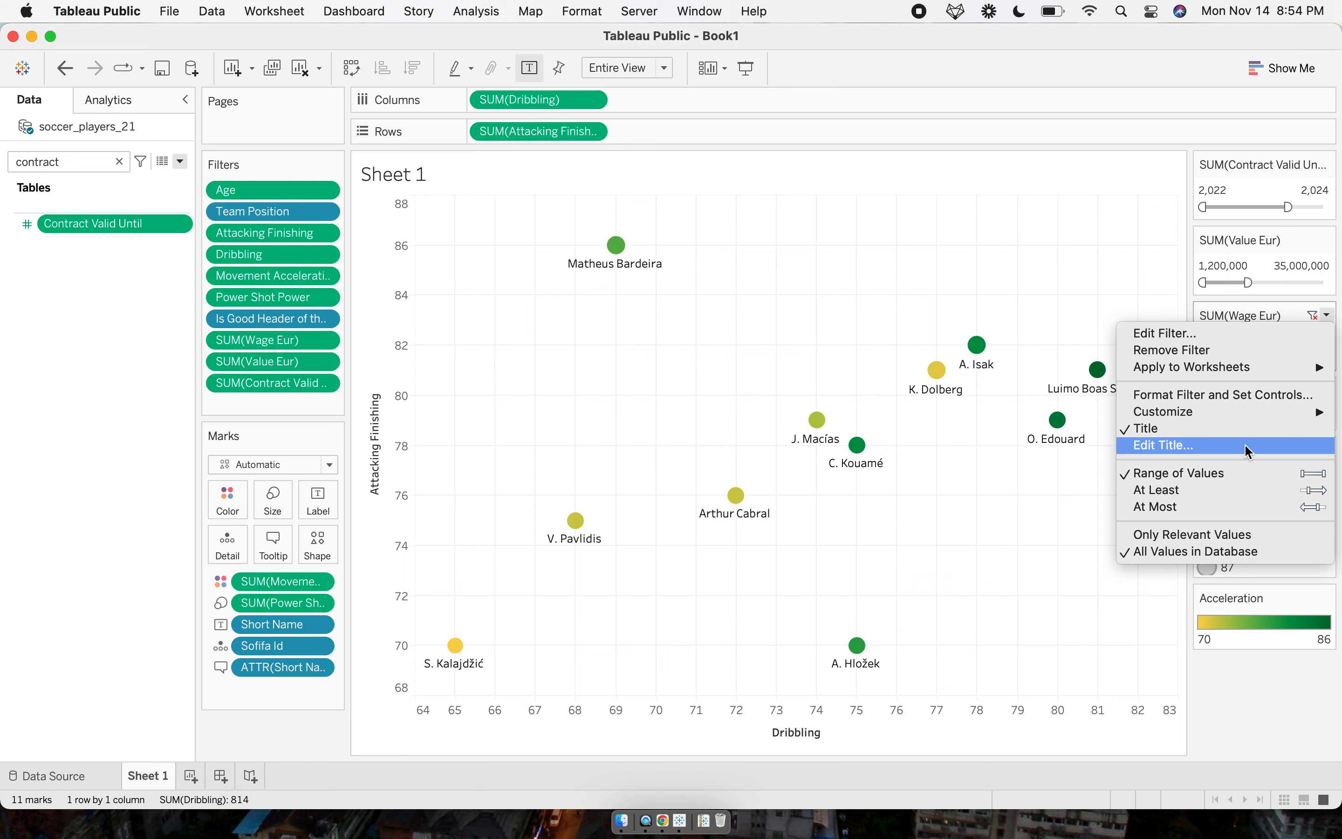
left_click(1327, 316)
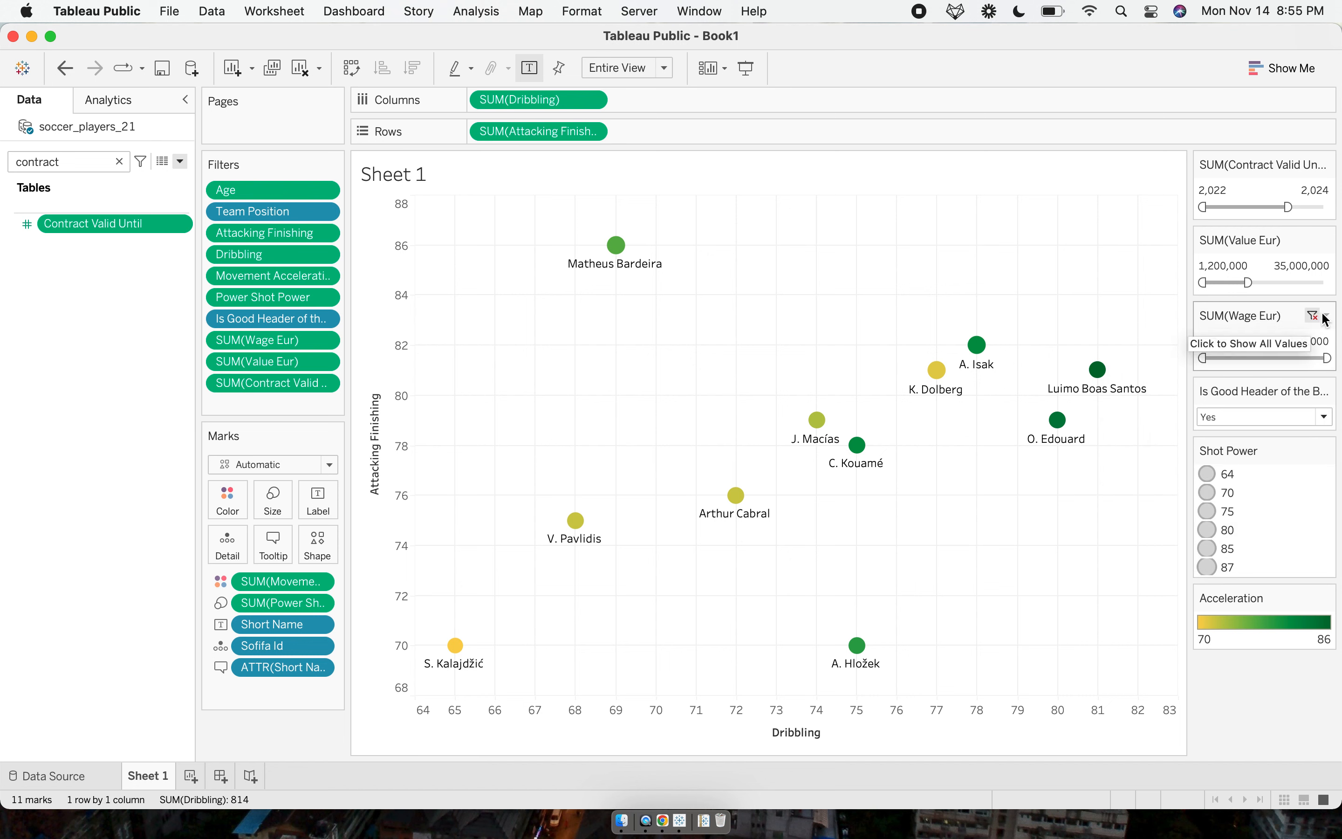
left_click(1327, 317)
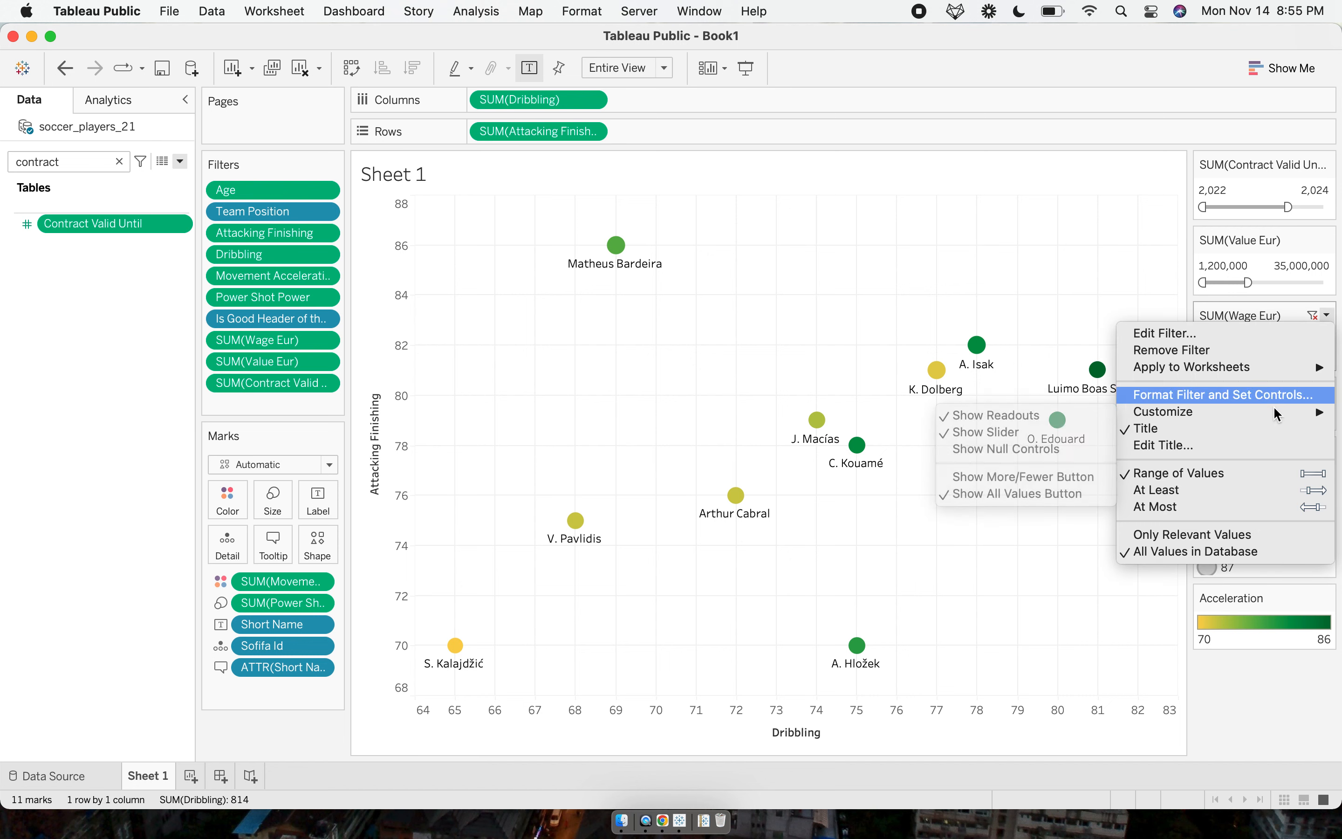
left_click(1269, 445)
key("super+a")
type("Wage")
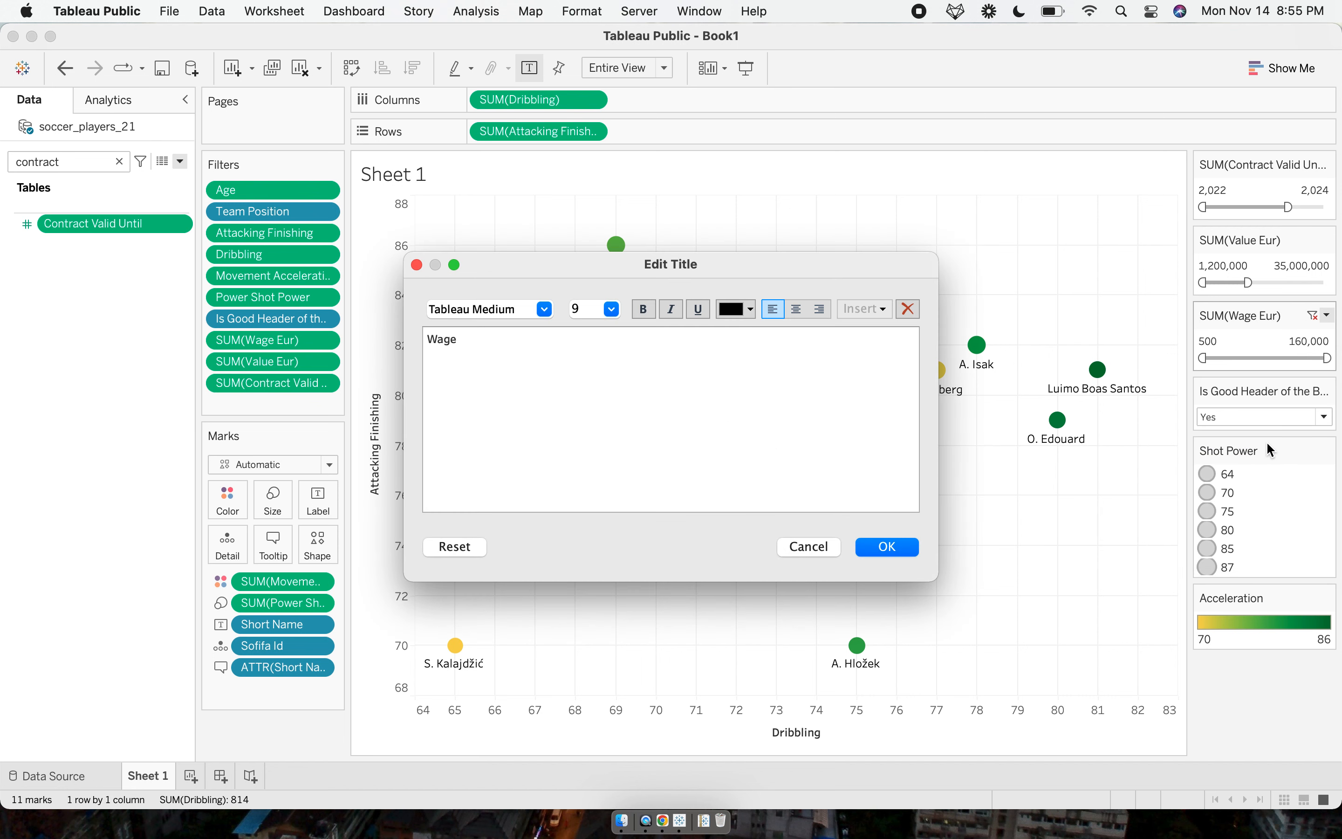
left_click(891, 549)
Change the title of the Value Eur filter to "Value".
left_click(1327, 240)
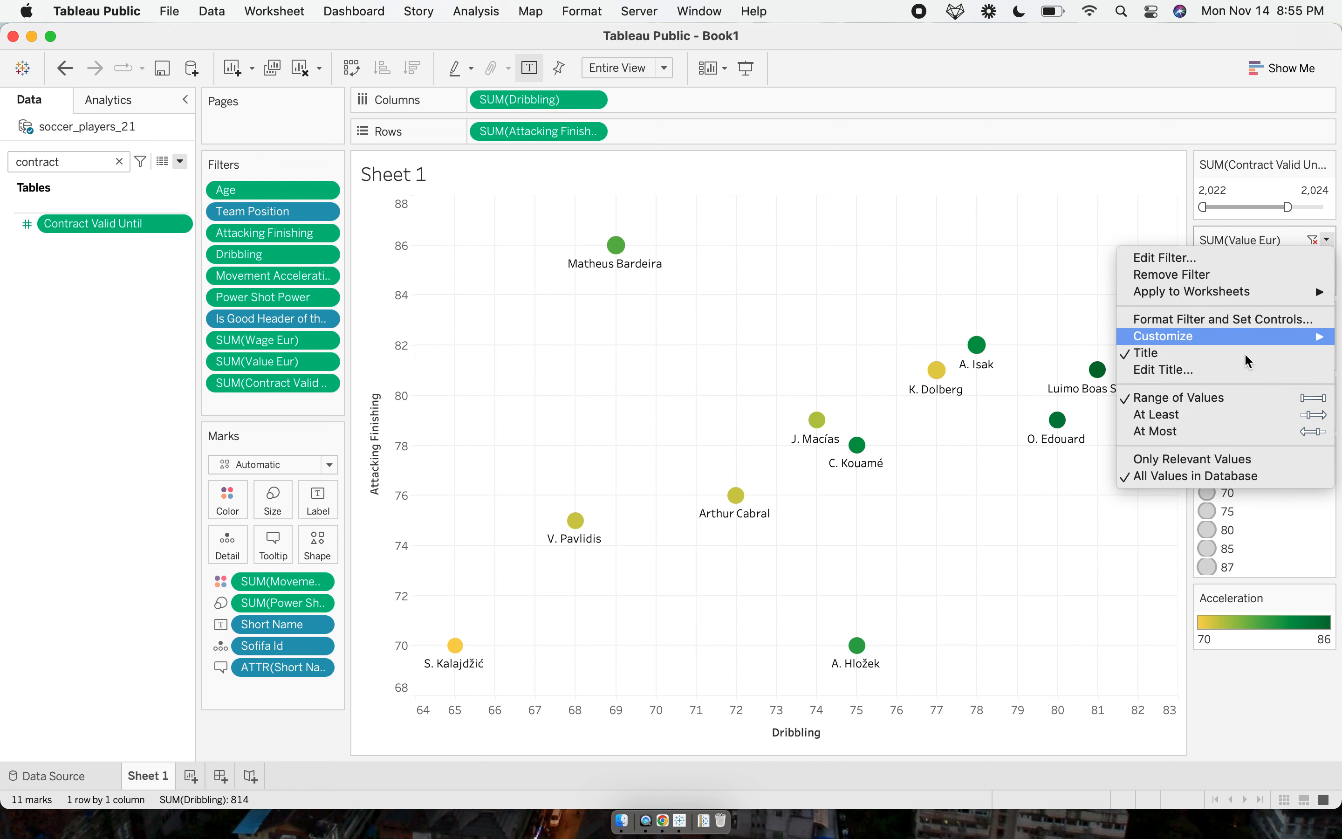
left_click(1242, 371)
key("super+a")
type("Value")
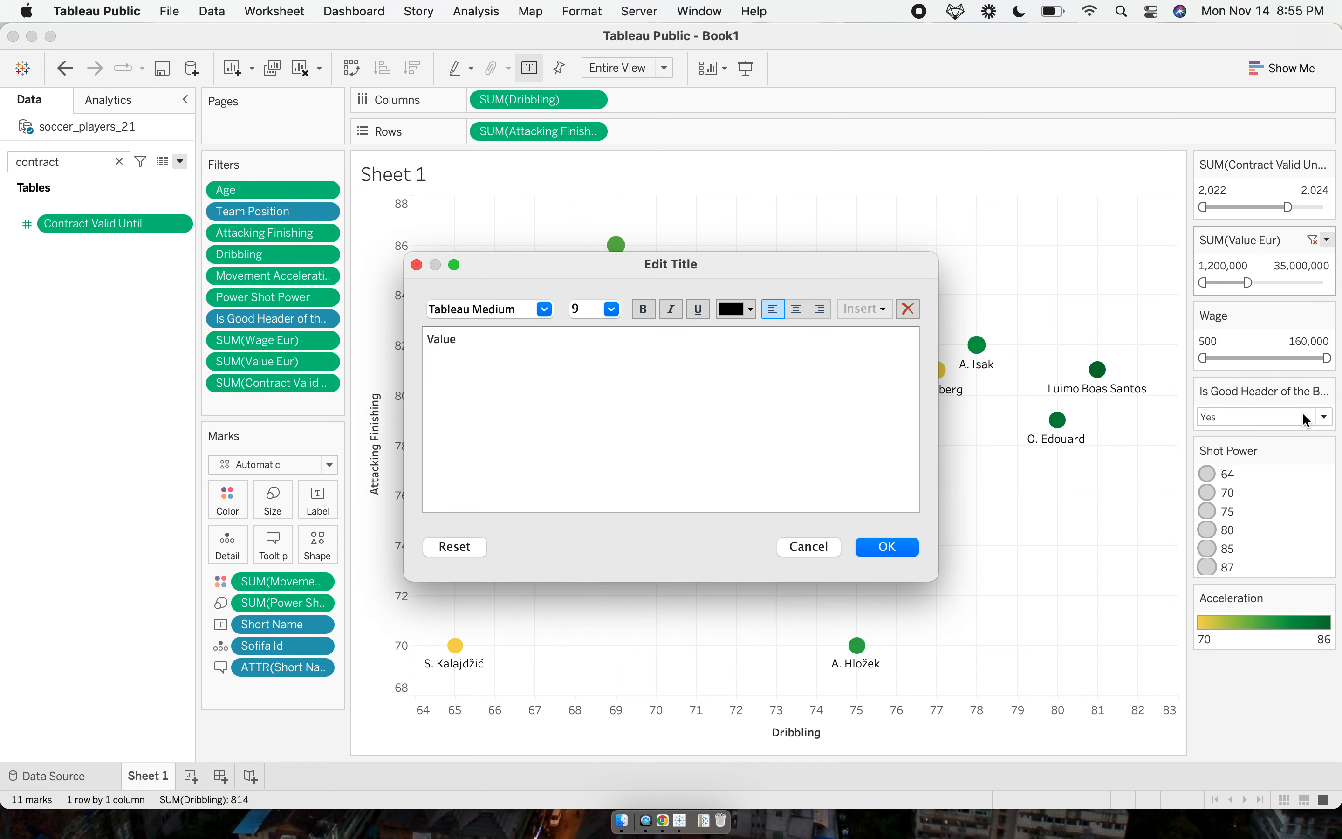
left_click(884, 547)
Retitle the contract expiry filter as "Contract Valid Until".
left_click(1329, 164)
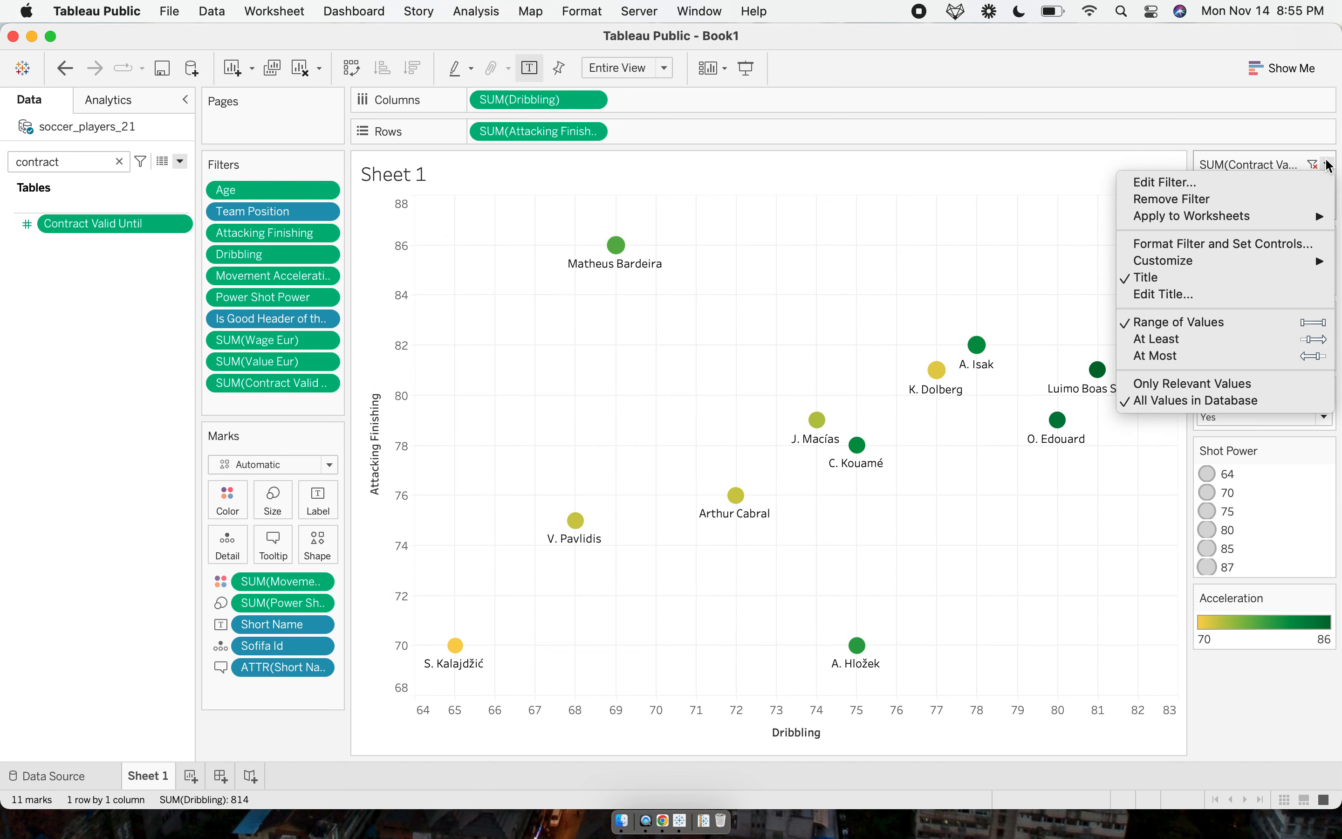
left_click(1259, 297)
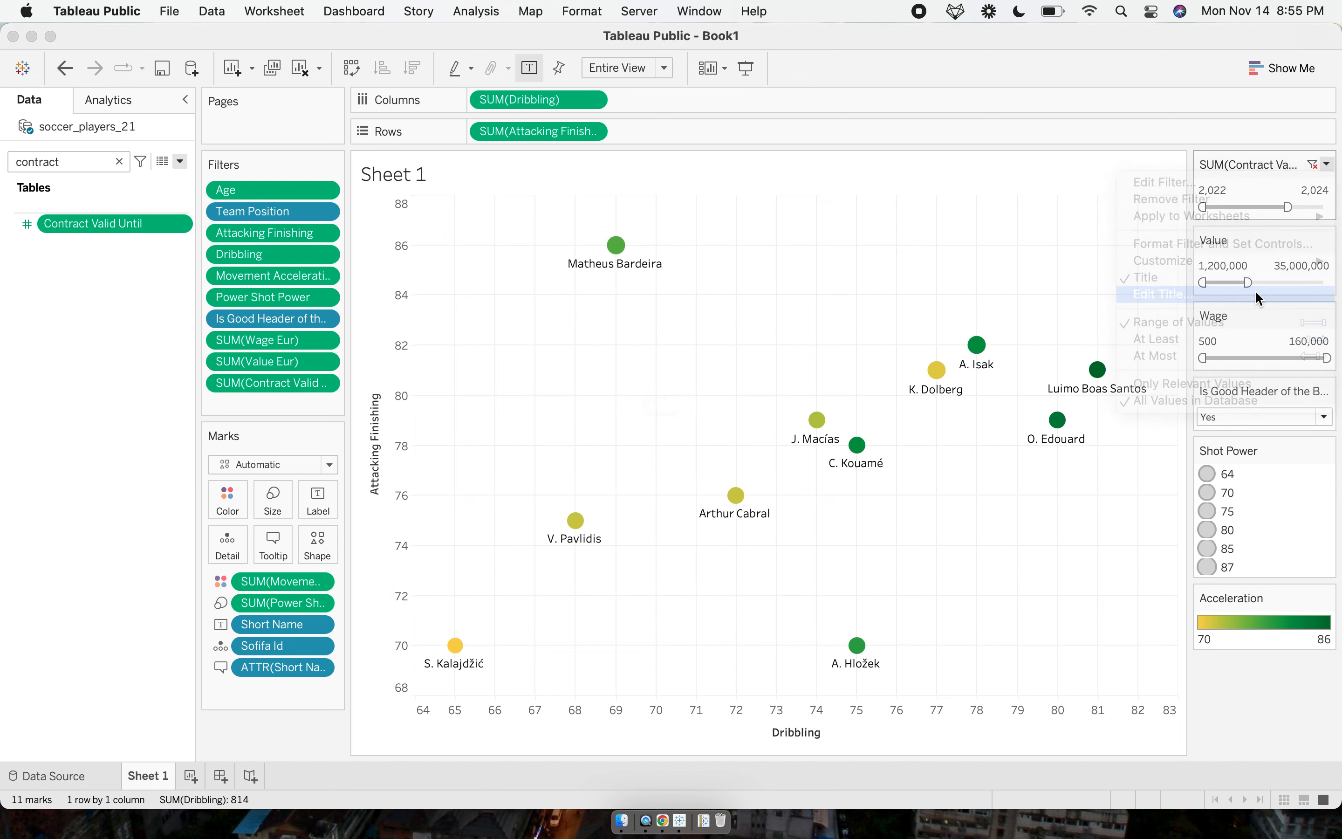
key("super+a")
key("BackSpace")
type("Cont")
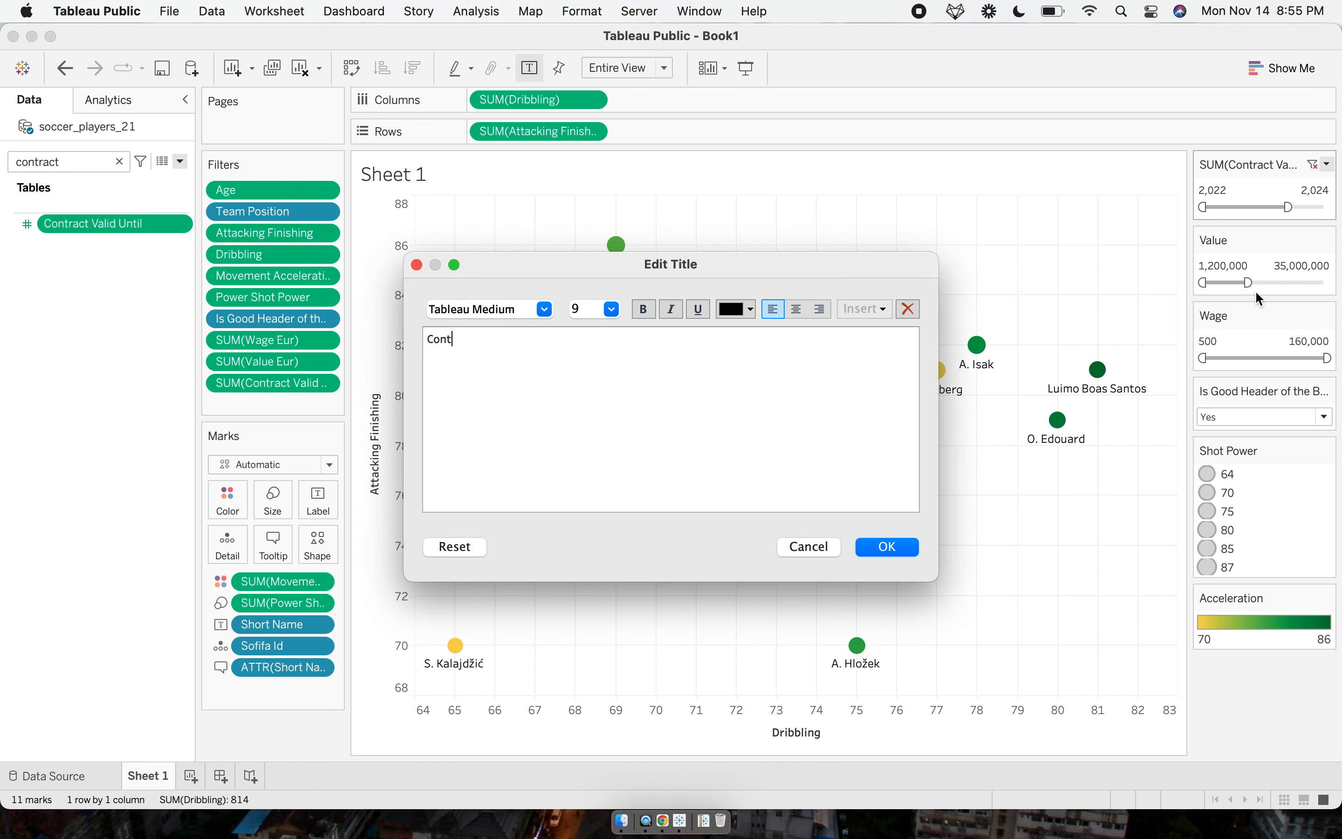
type("ract Valid Until")
left_click(889, 545)
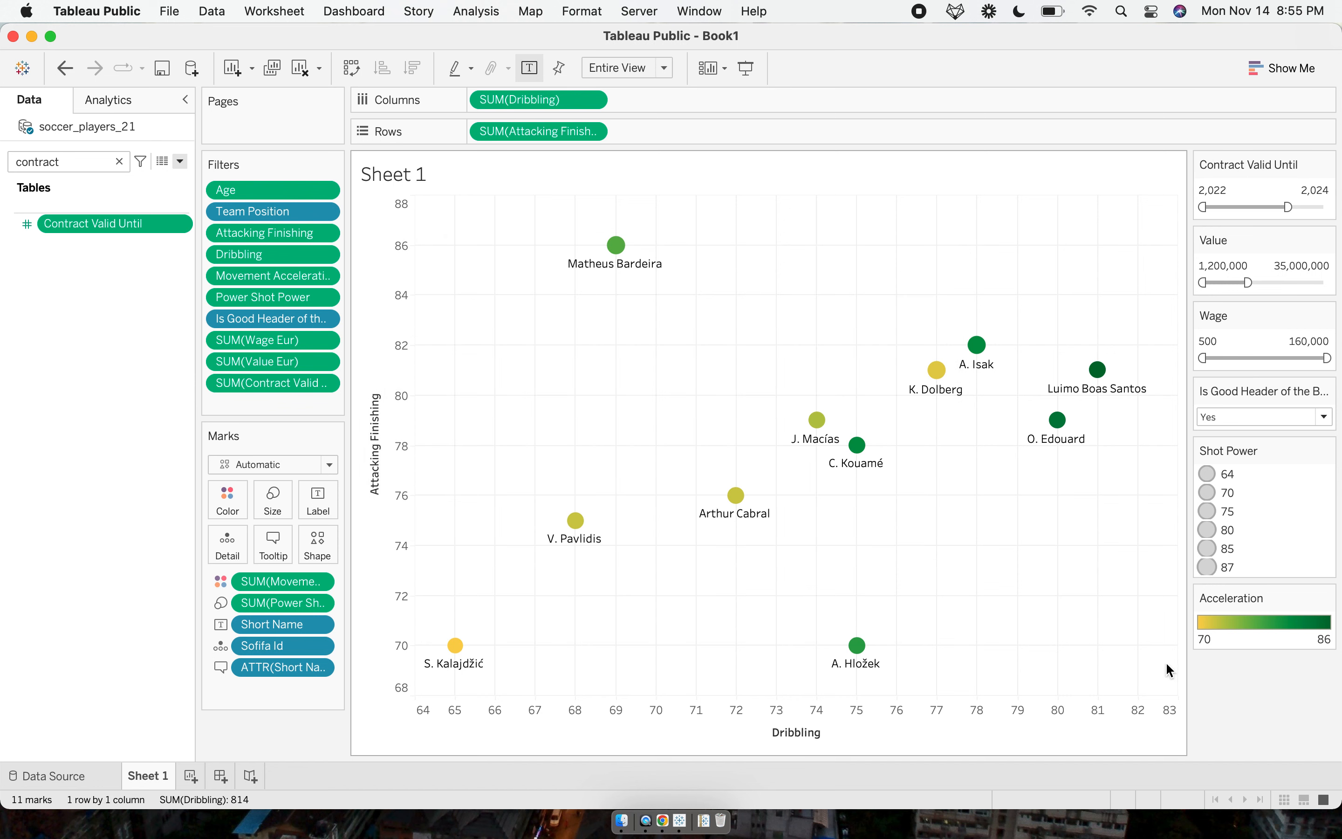
Search the fields for "position" and add Team Position to the scatter plot's tooltip.
mouse_move(613, 247)
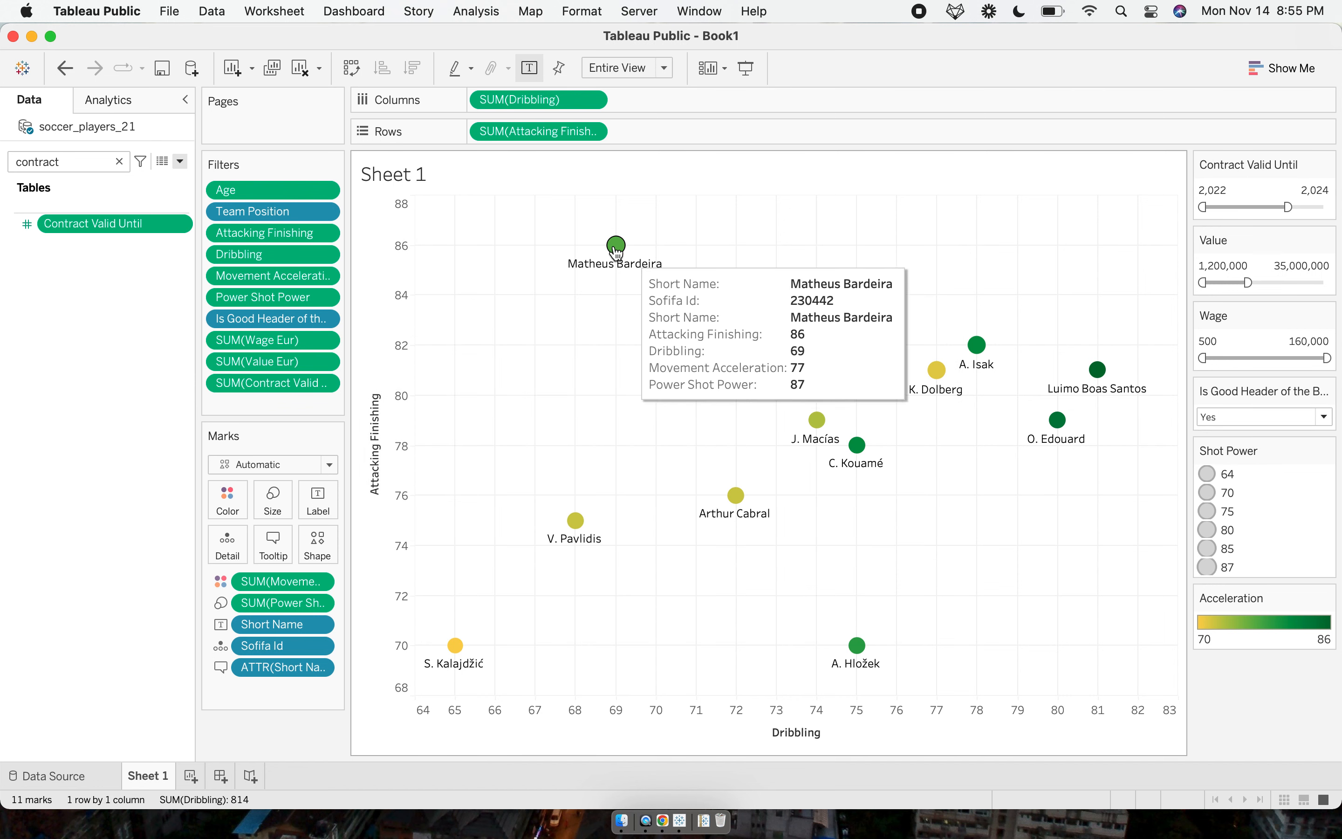
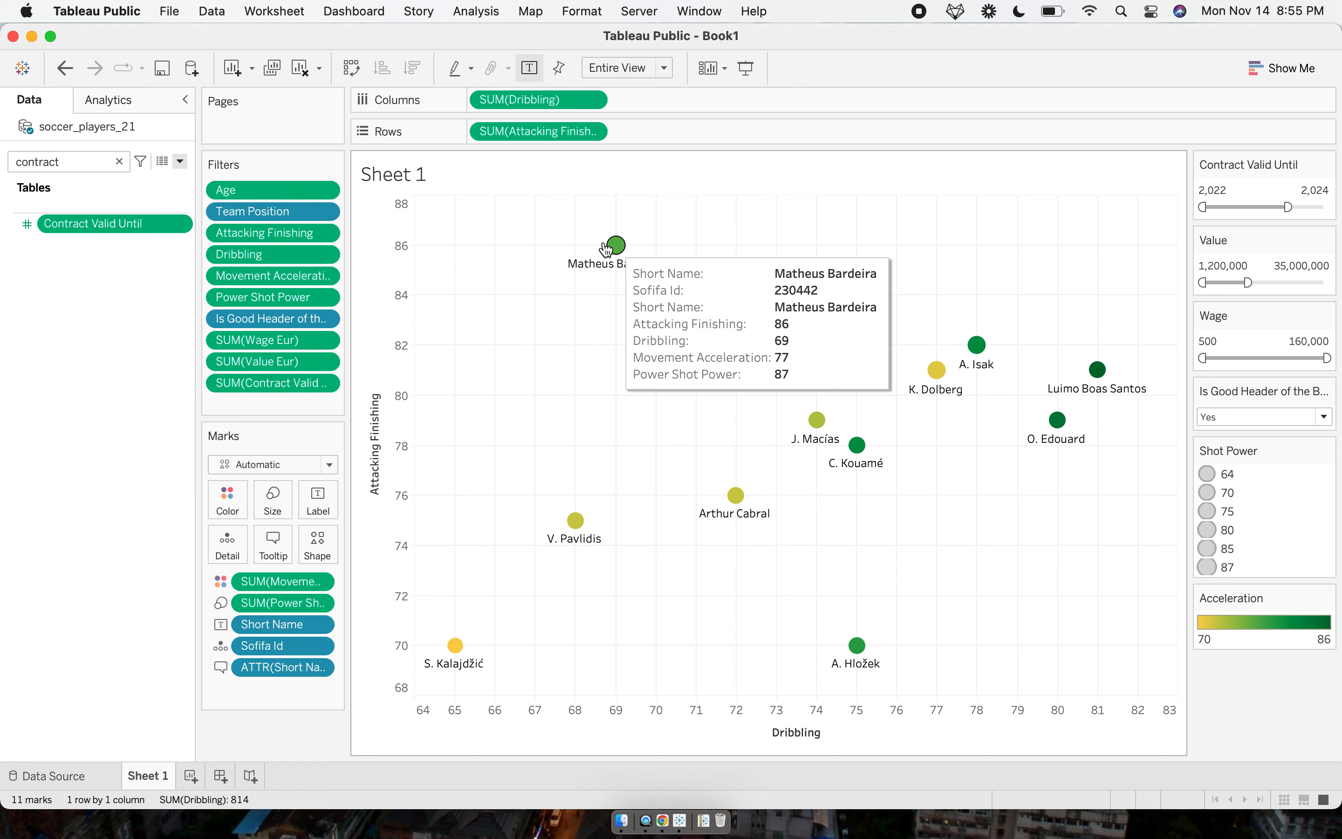
double_click(74, 162)
key("BackSpace")
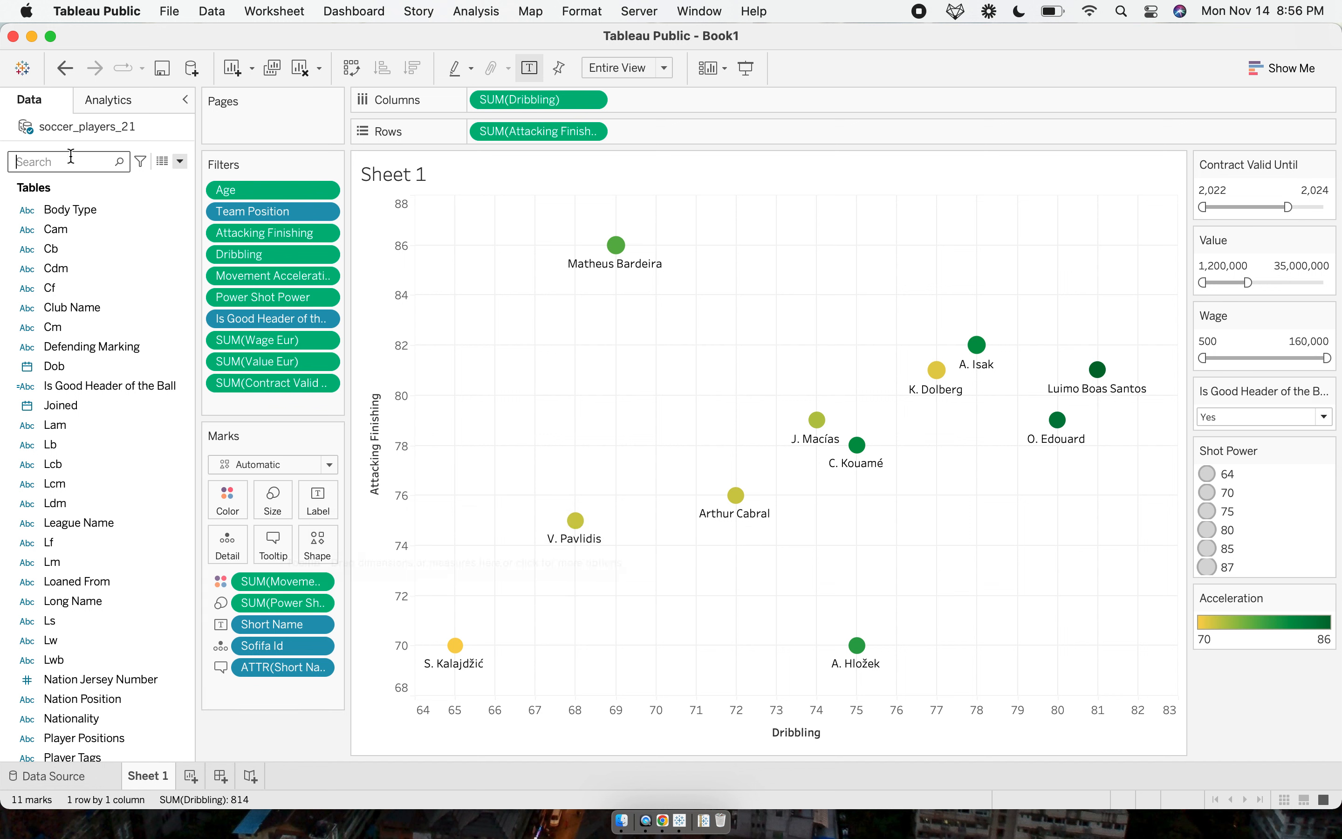
type("position")
left_click(81, 210)
left_click_drag(83, 248, 269, 548)
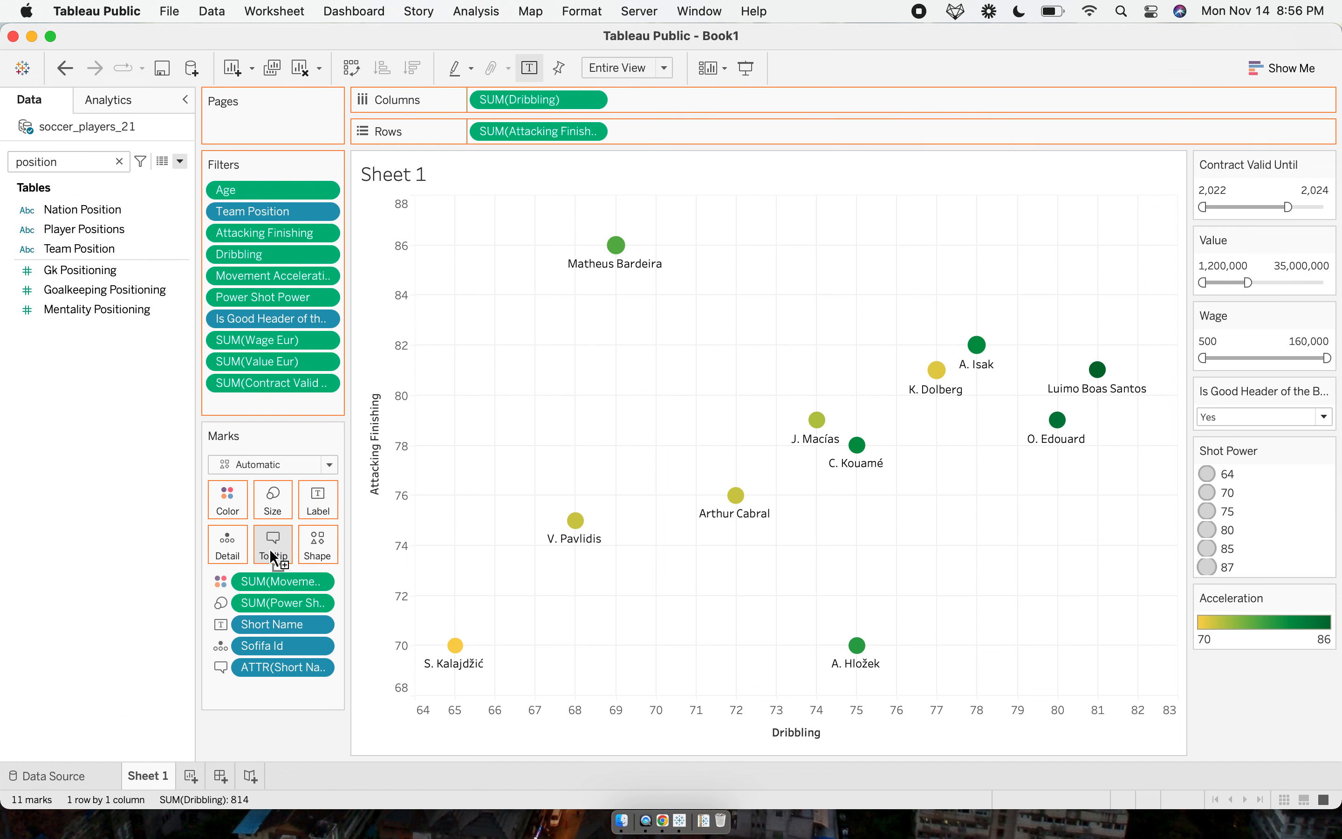
Repeat the field search for "position" and add Player Positions to the tooltip.
key("BackSpace")
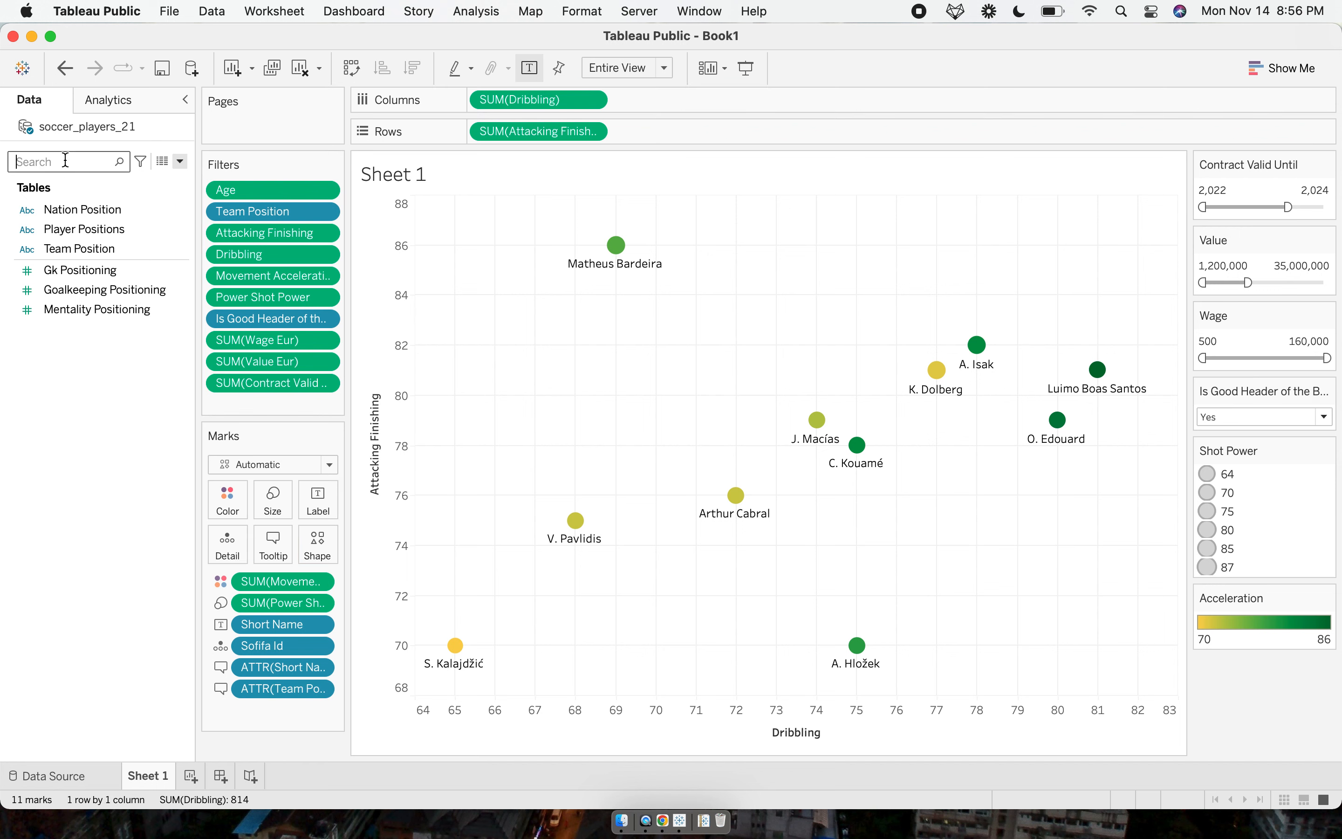
type("p")
key("BackSpace")
type("pos")
key("BackSpace")
key("BackSpace")
type("osition")
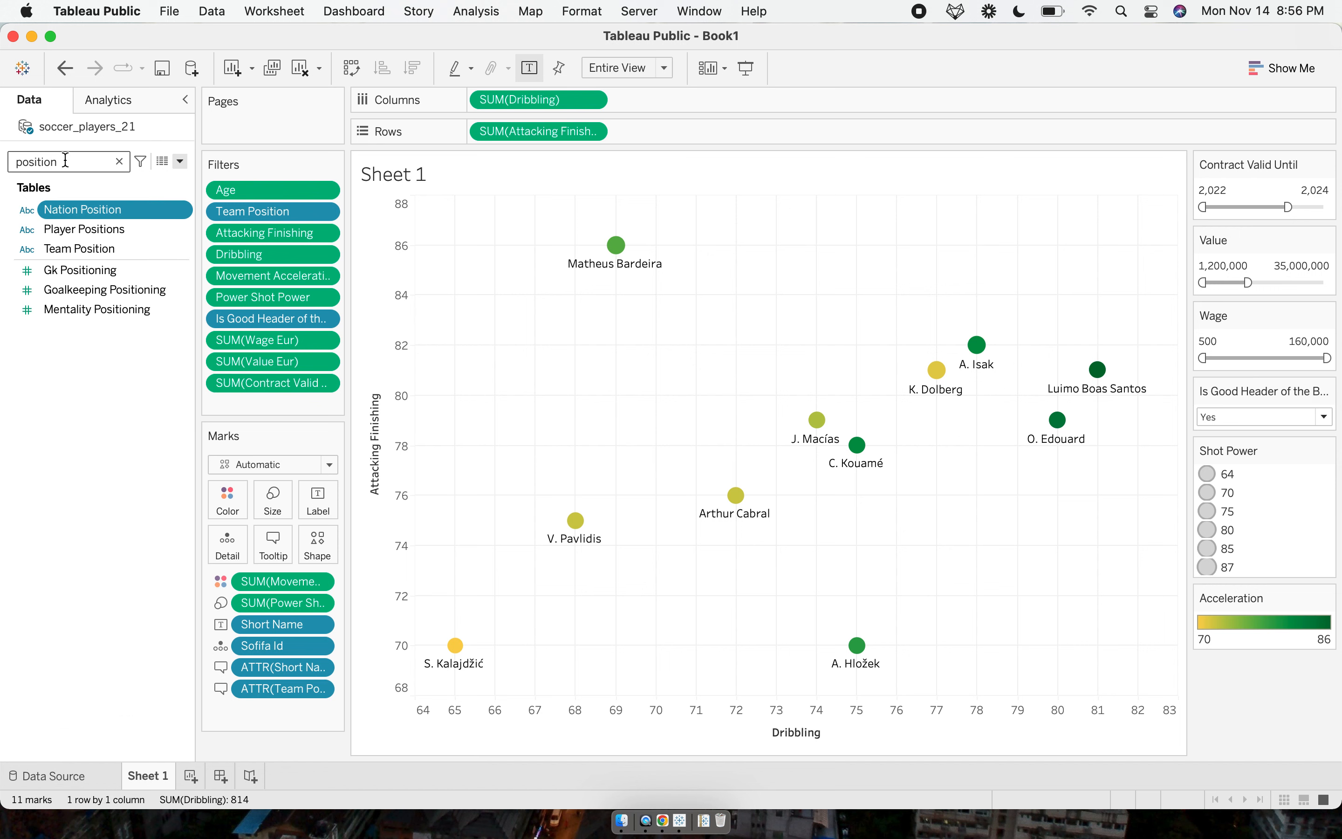
left_click(95, 234)
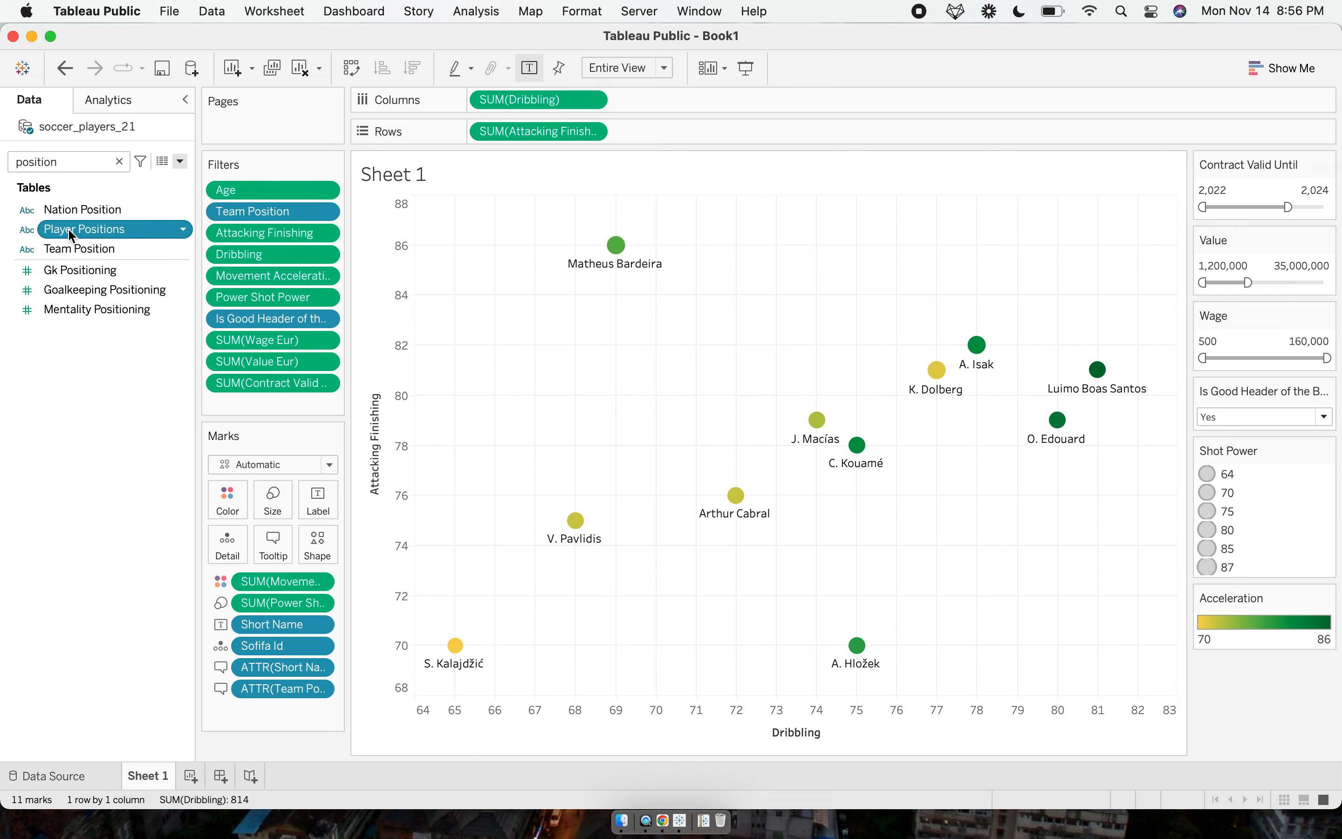
left_click_drag(84, 234, 267, 545)
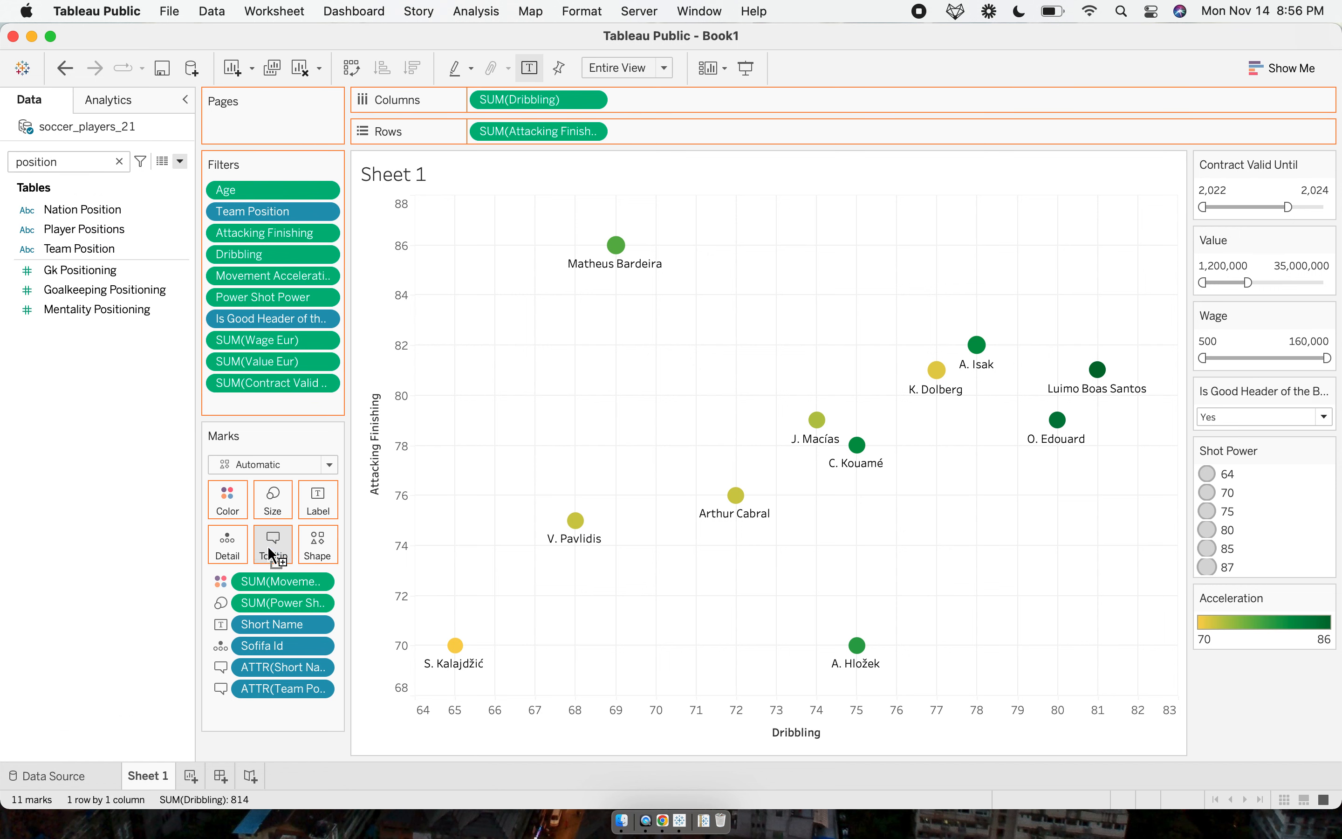
Search the fields for "club" and add Club Name to the tooltip.
double_click(56, 160)
key("BackSpace")
type("team")
double_click(56, 161)
type("club")
left_click(77, 210)
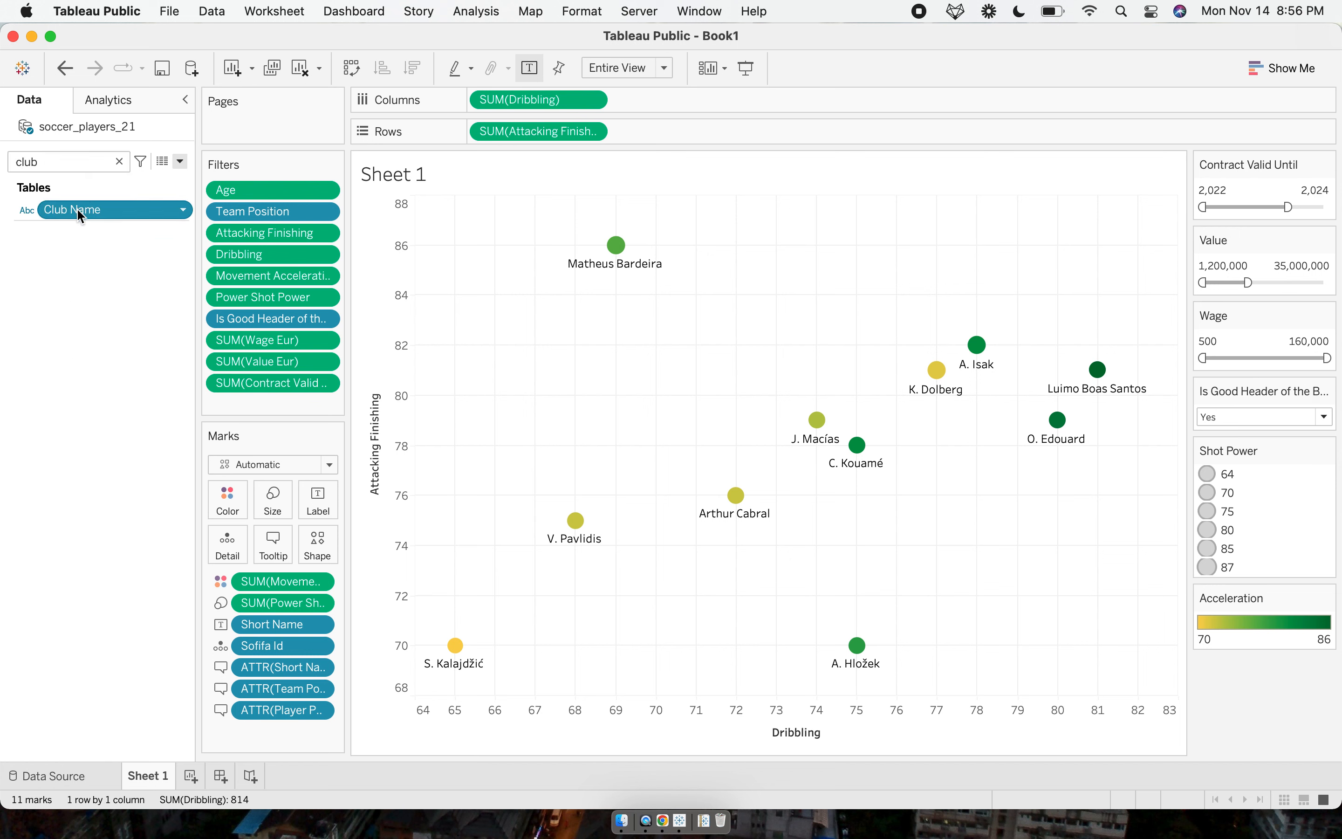
left_click_drag(70, 212, 273, 533)
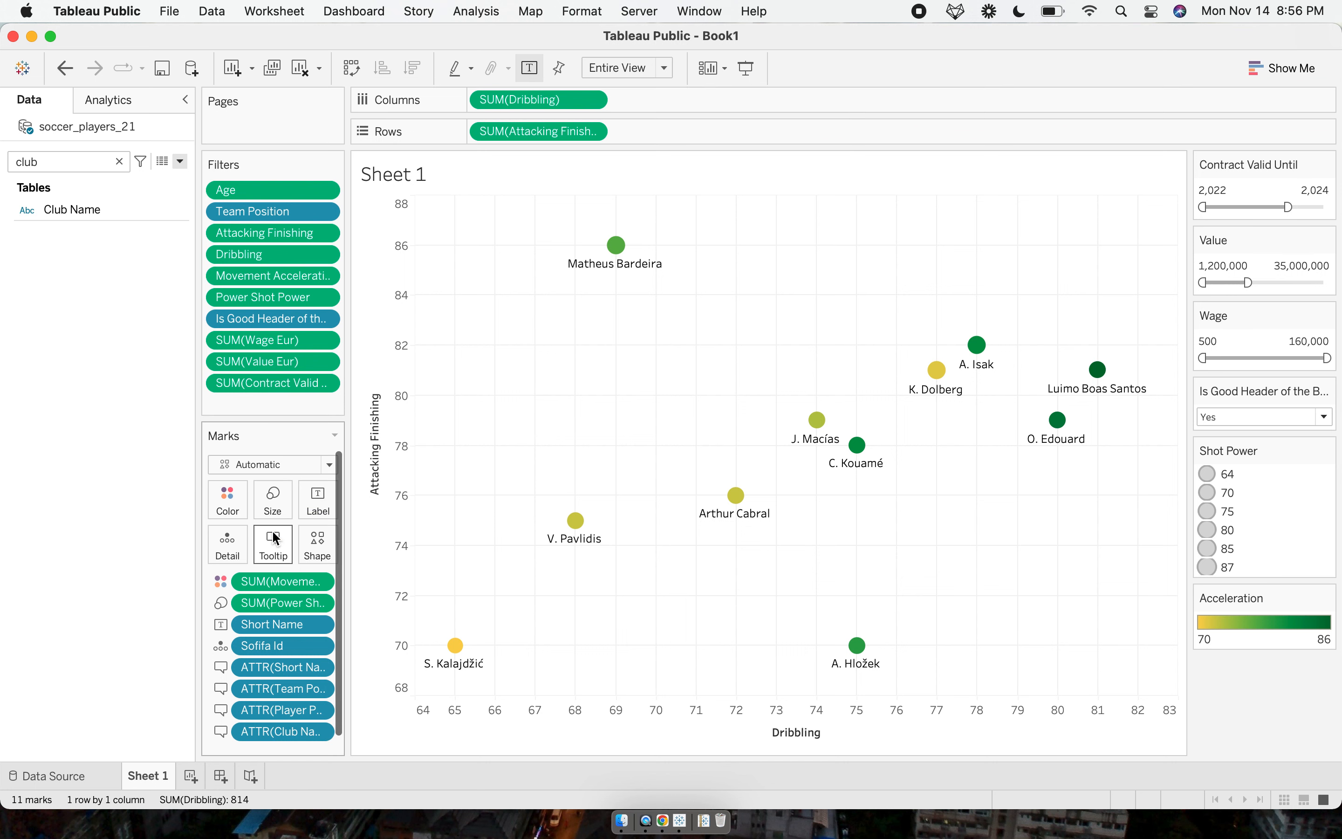
Find the Value Eur and Wage Eur fields and add both to the tooltip.
double_click(56, 161)
type("value")
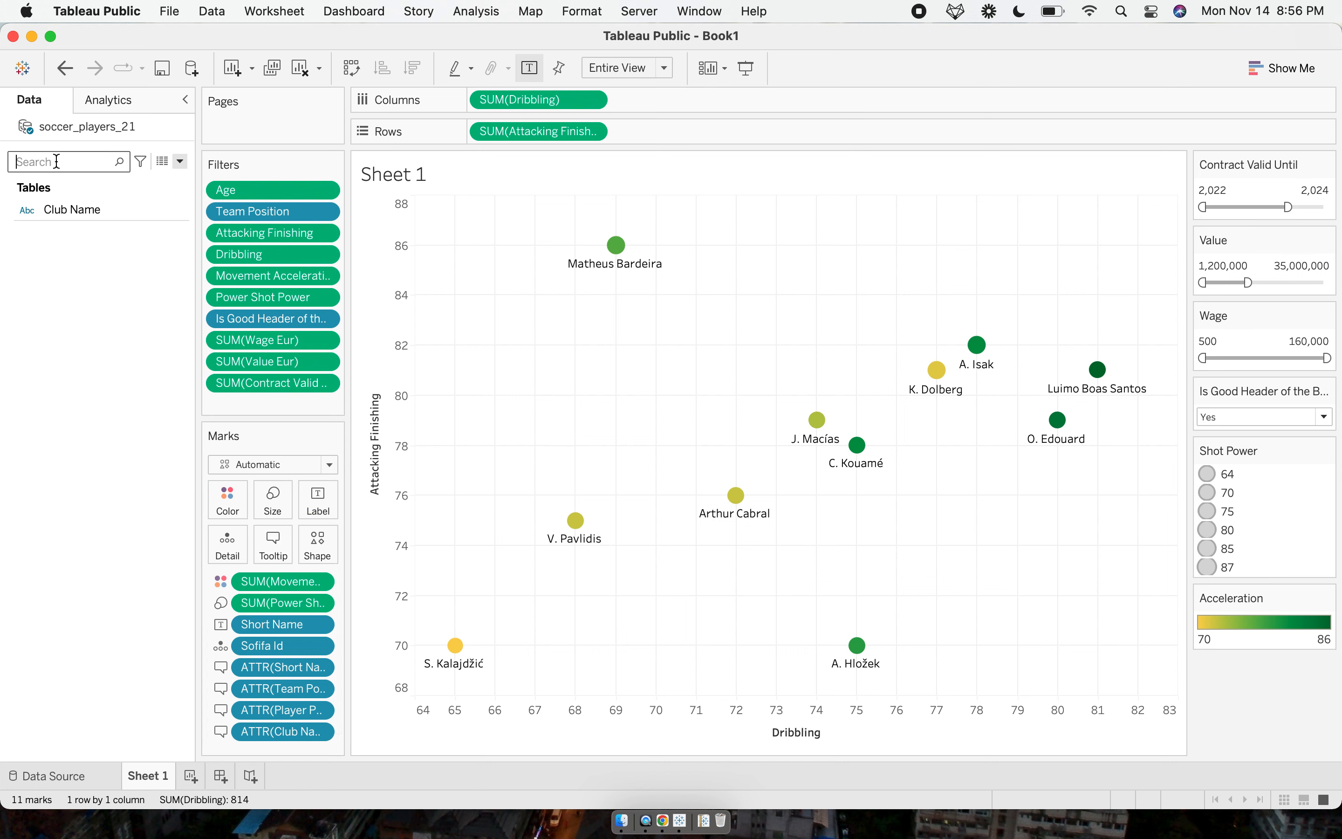
left_click_drag(82, 224, 273, 539)
double_click(57, 163)
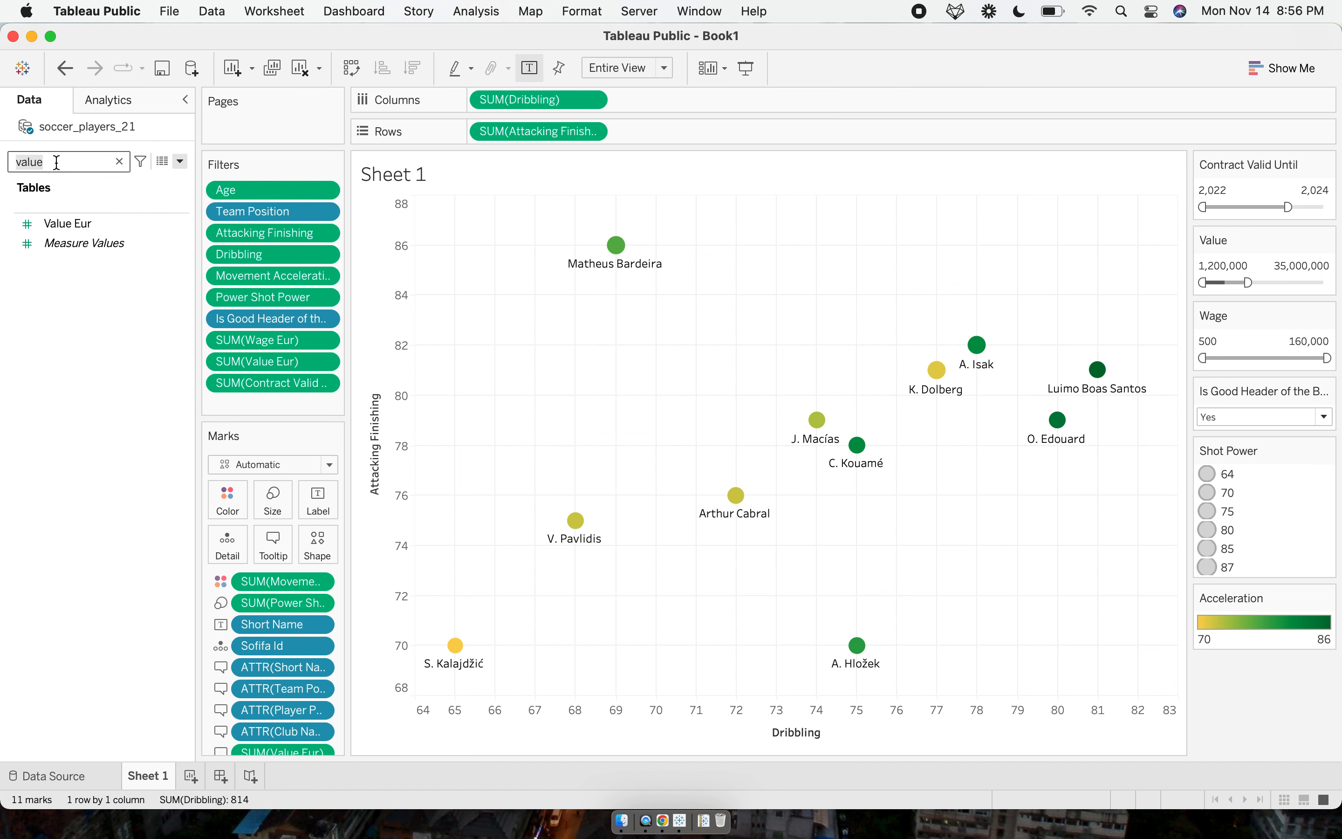
key("BackSpace")
type("wage")
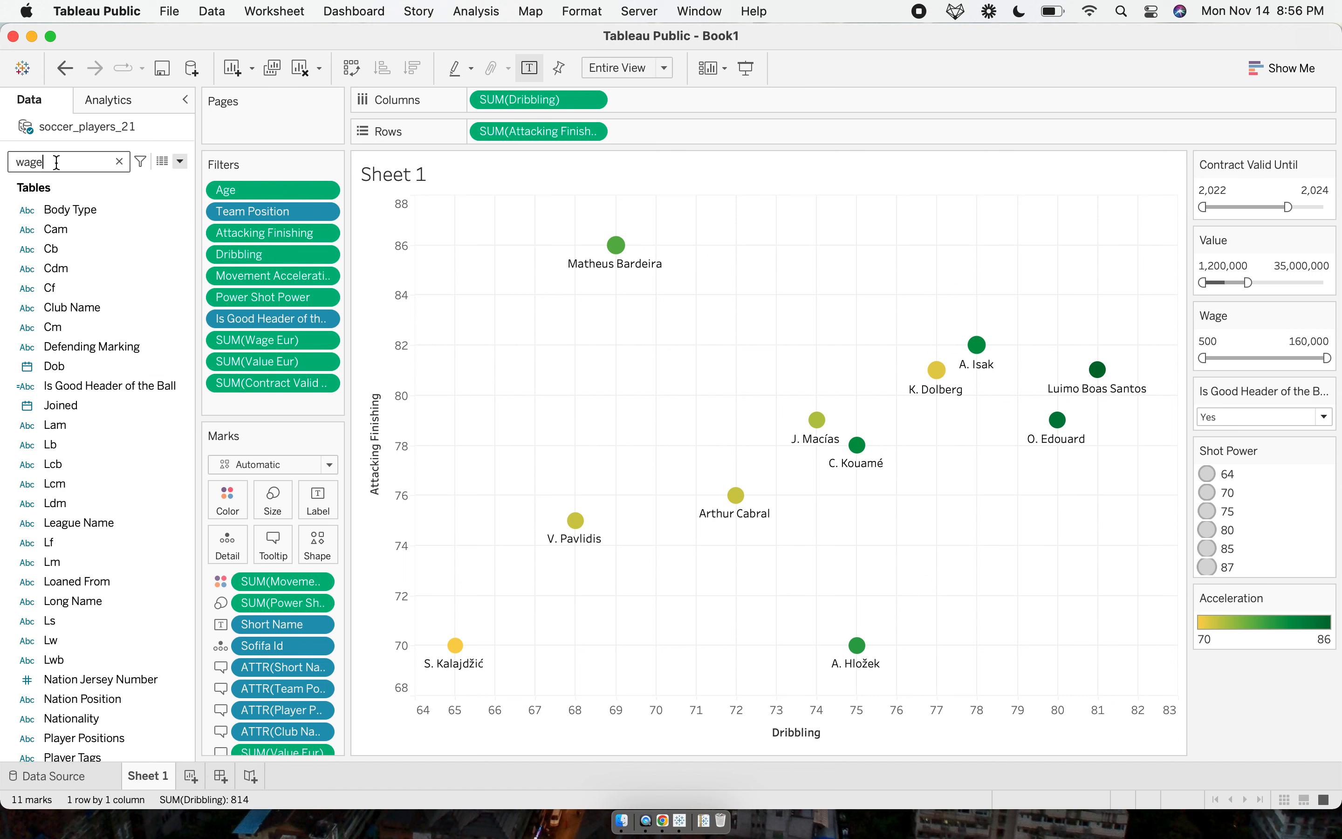
left_click_drag(125, 237, 273, 536)
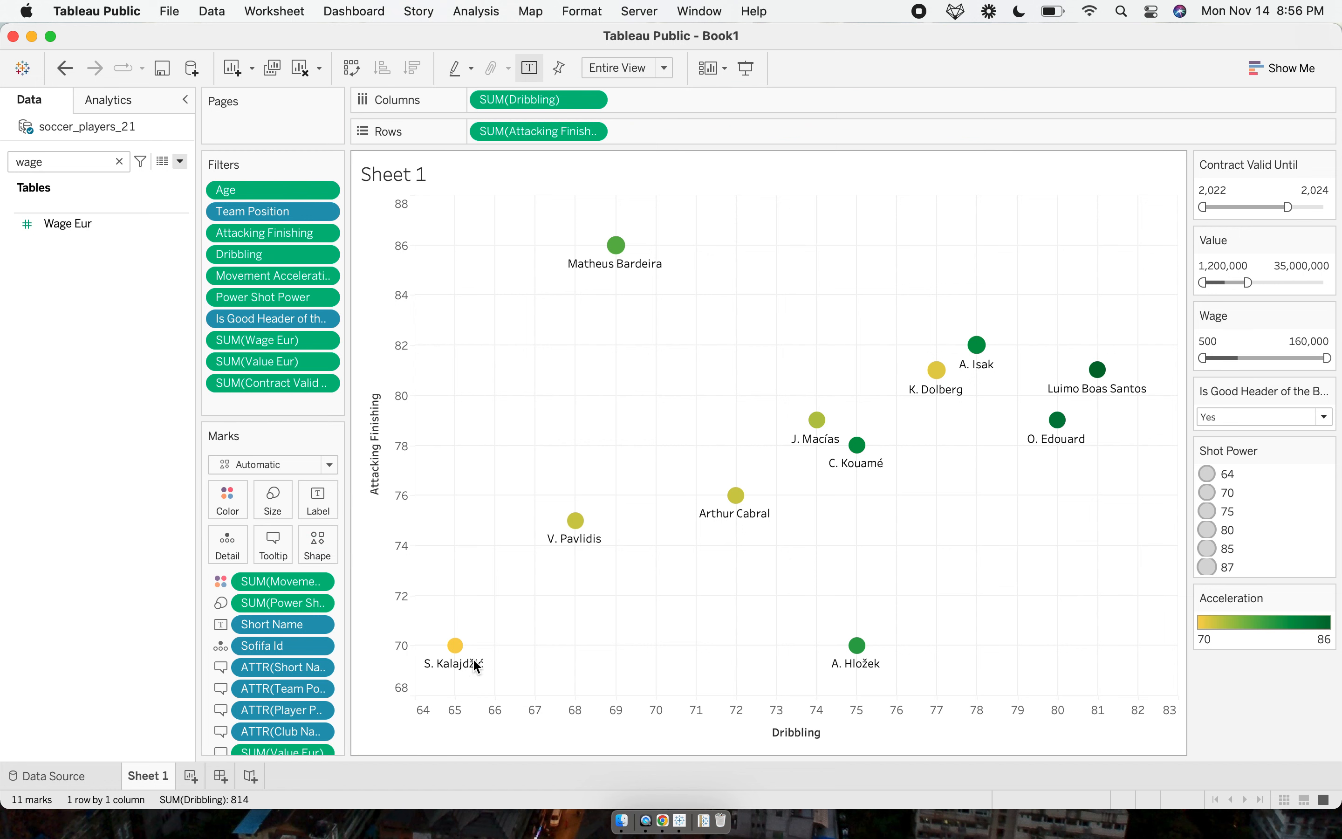
Search the fields for "overall" and add Overall to the tooltip.
double_click(80, 160)
type("overall")
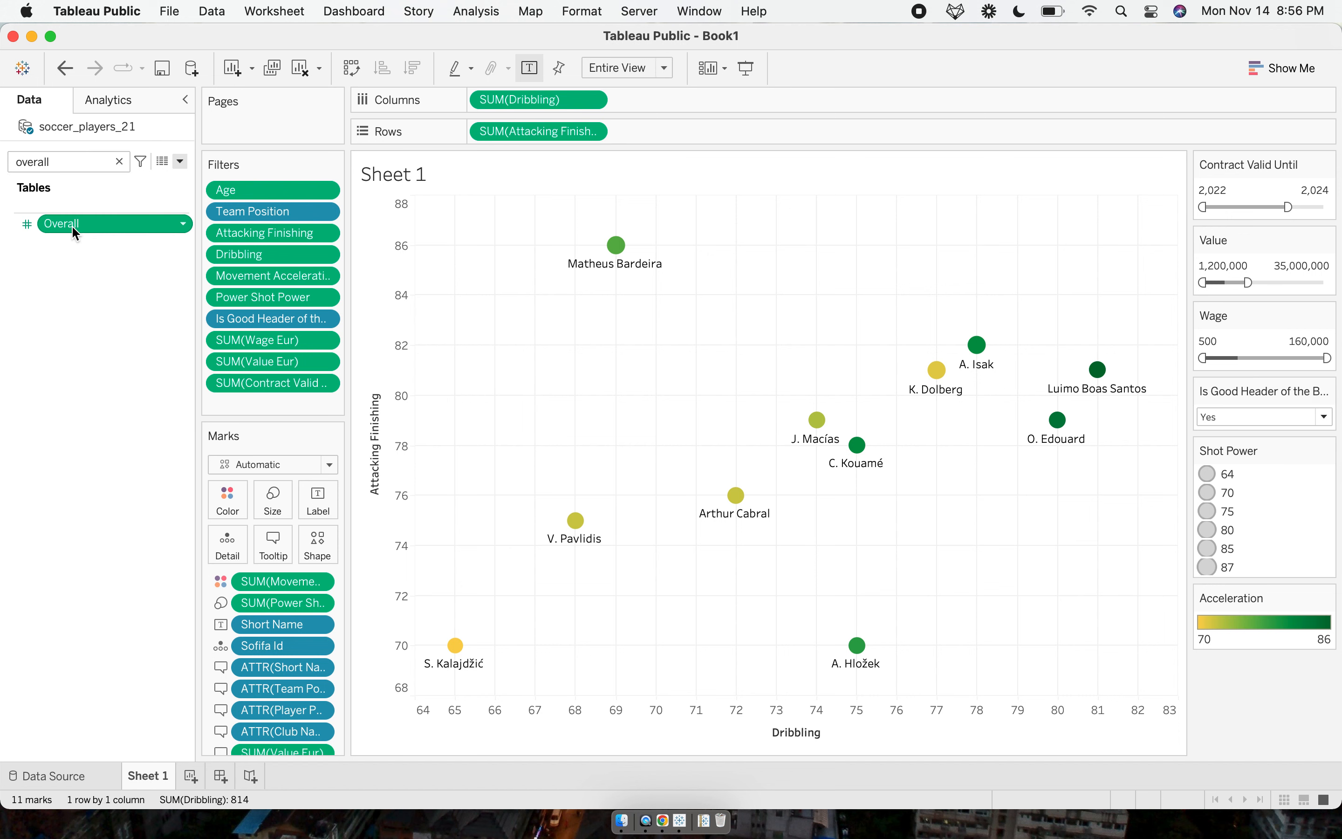
left_click_drag(76, 228, 276, 546)
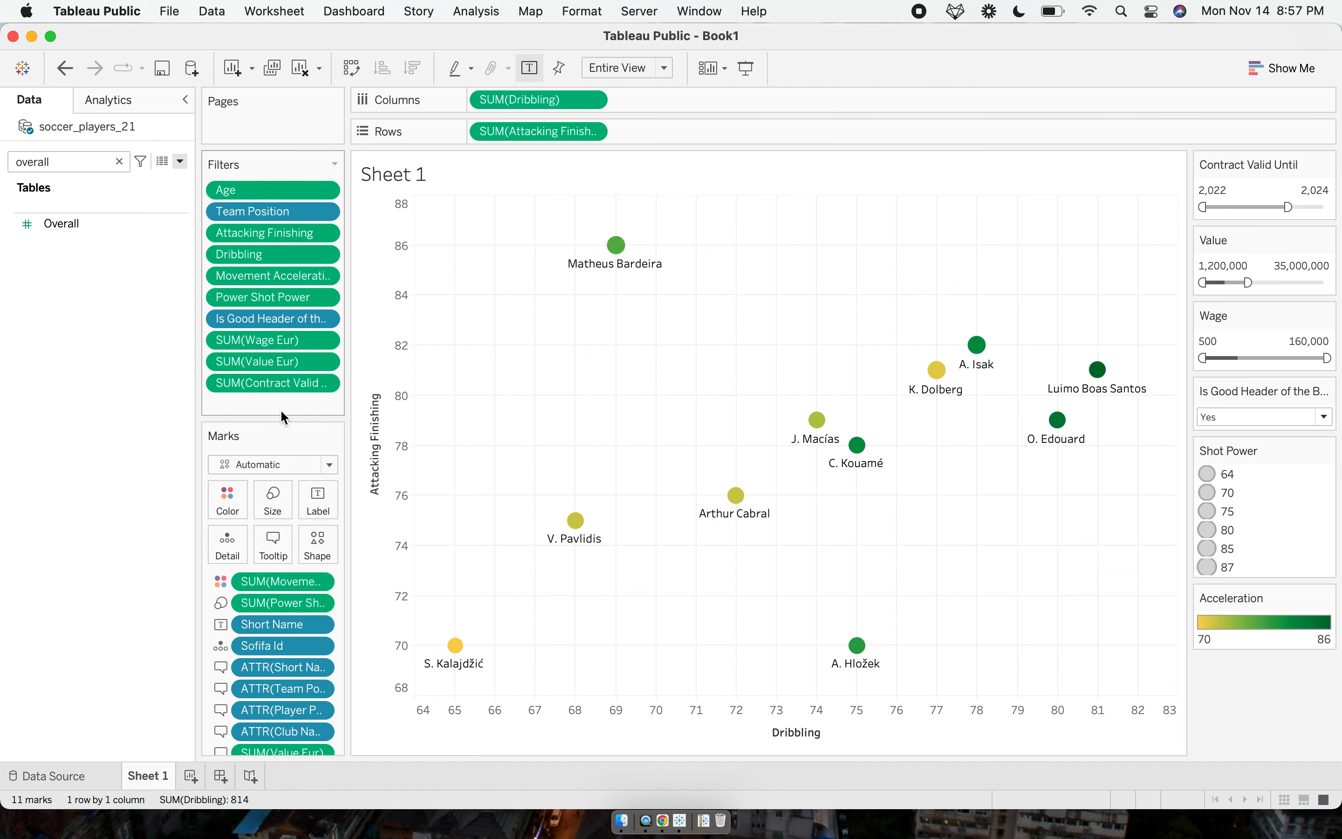
scroll(267, 584, "down", 3)
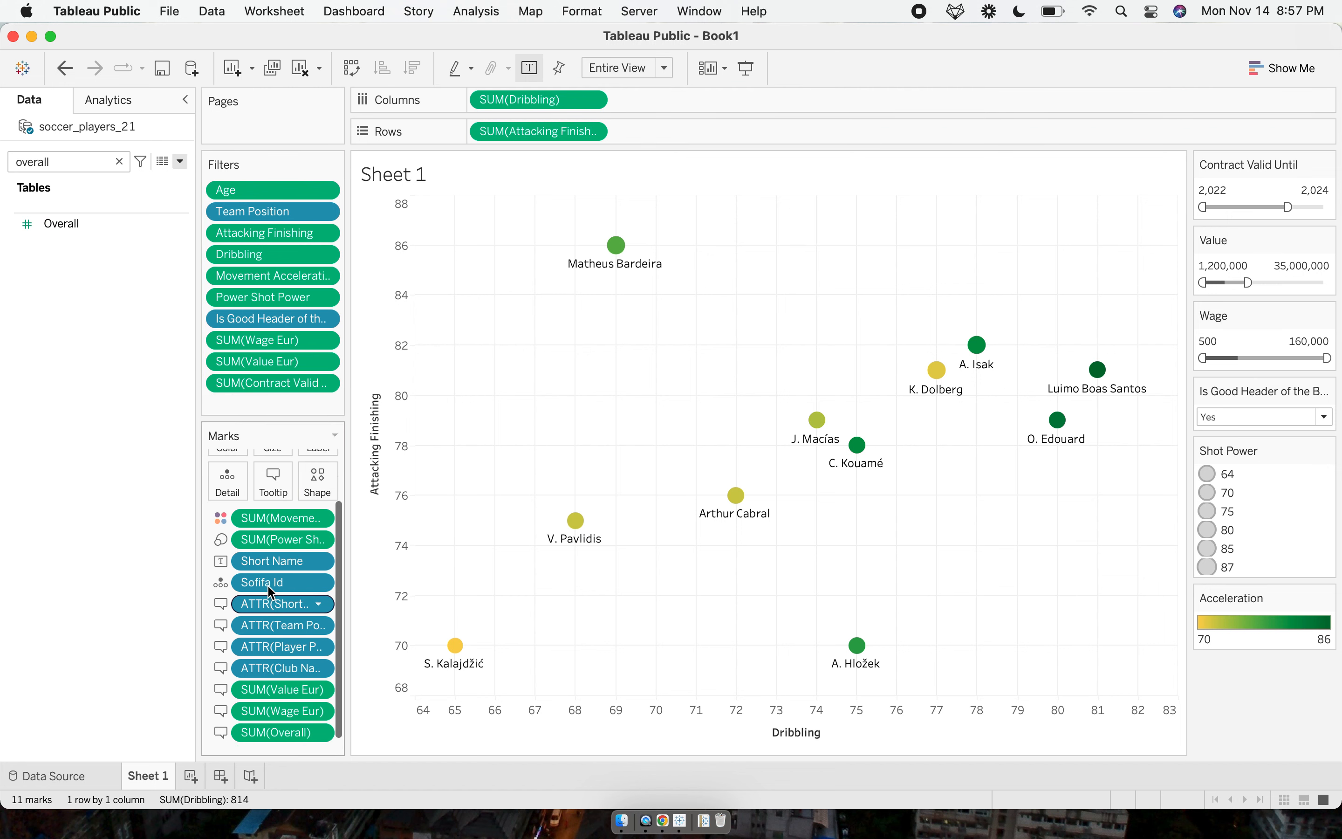
Search the fields for "potential" and add Potential to the tooltip.
double_click(33, 162)
key("BackSpace")
type("p")
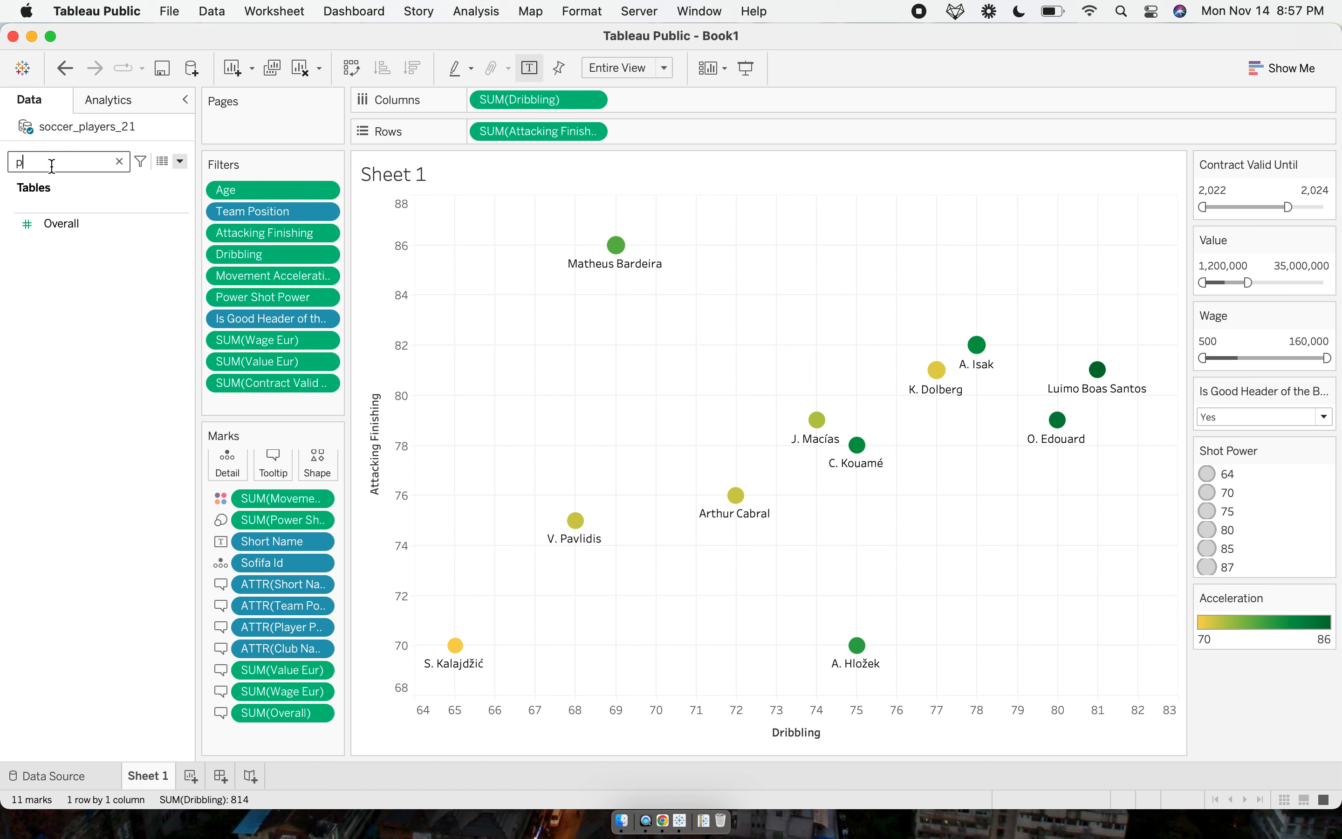
type("otential")
left_click_drag(89, 223, 275, 469)
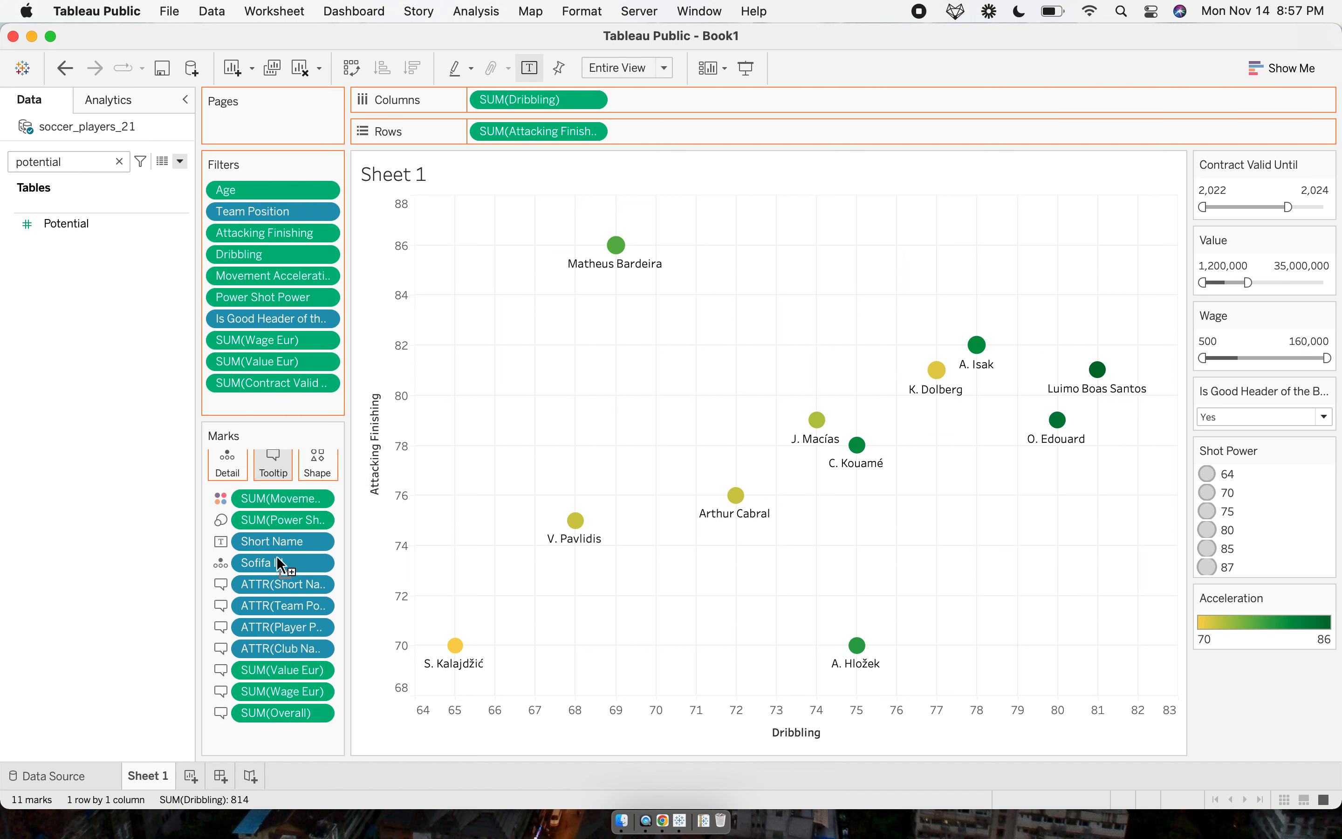
left_click_drag(278, 555, 277, 554)
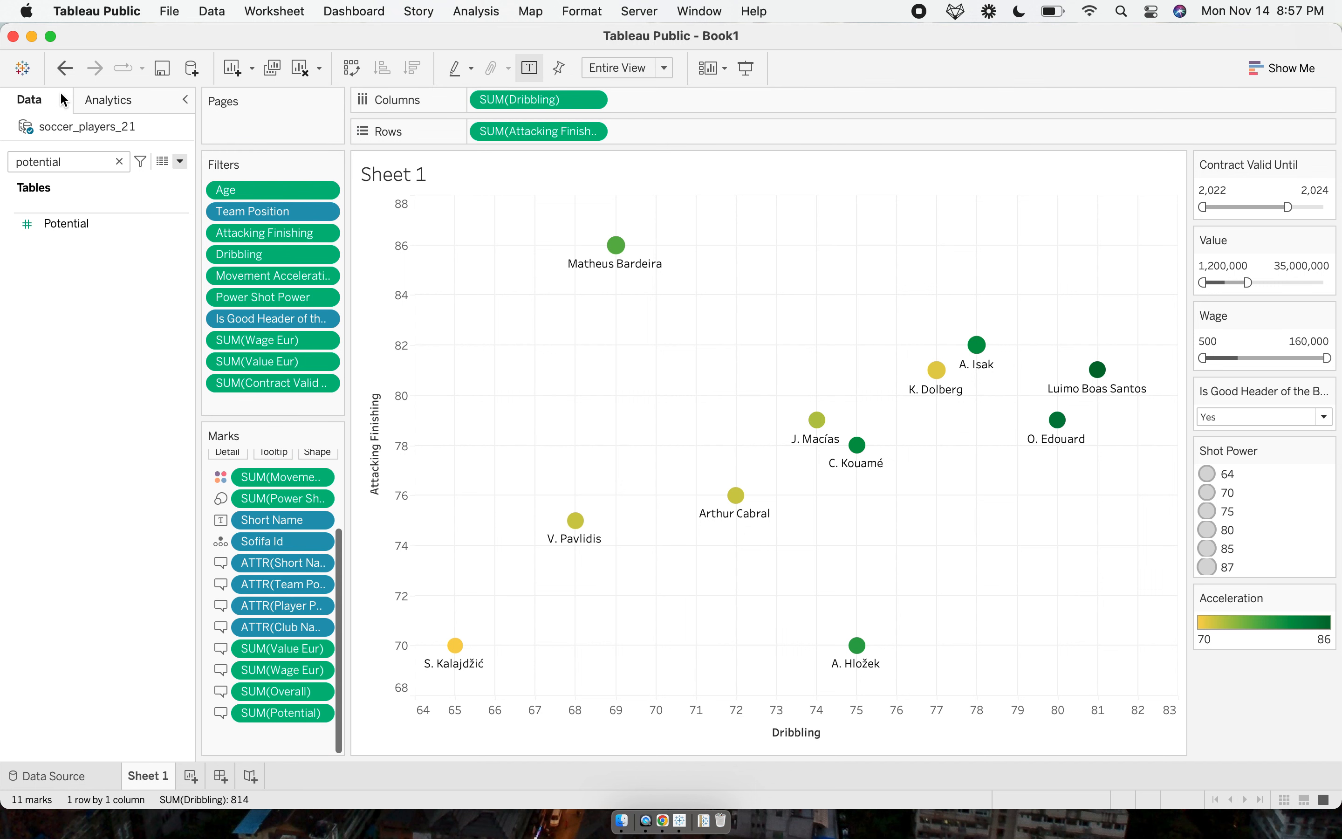
Search the fields for "contract" and add Contract Valid Until to the tooltip.
double_click(58, 162)
type("contra")
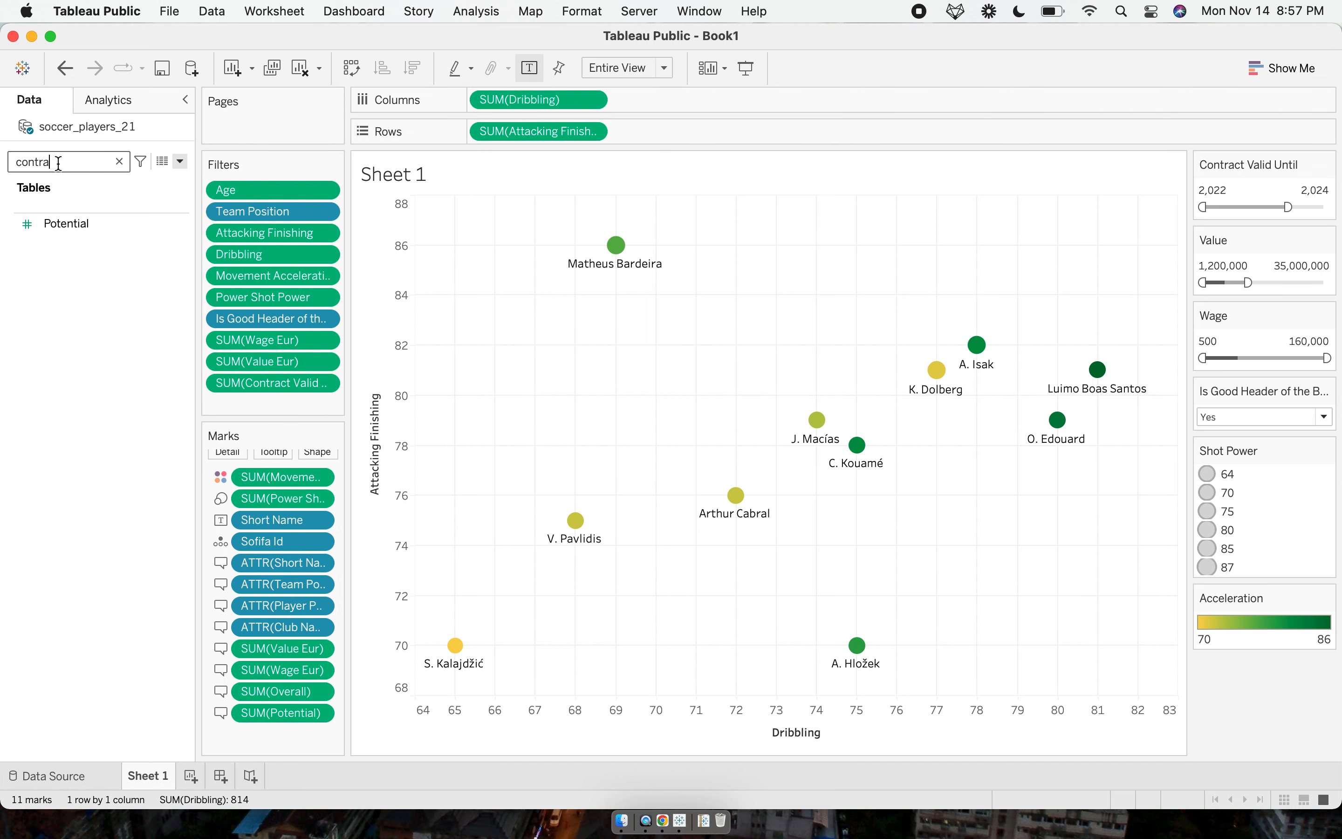
type("ct")
left_click_drag(91, 225, 272, 454)
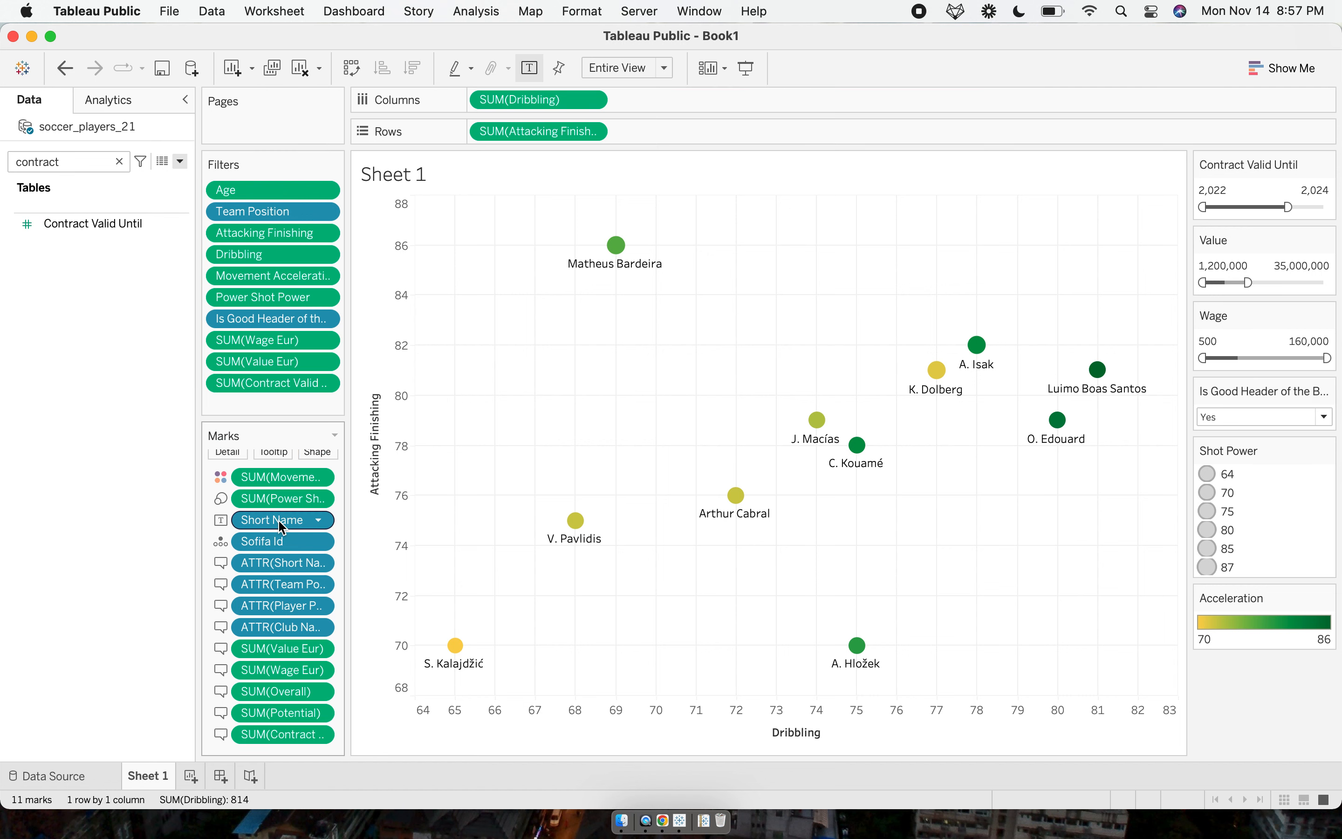
Check the tooltips of two players, open the tooltip editor and remove the "Short Name:" label before the first Short Name field.
mouse_move(573, 522)
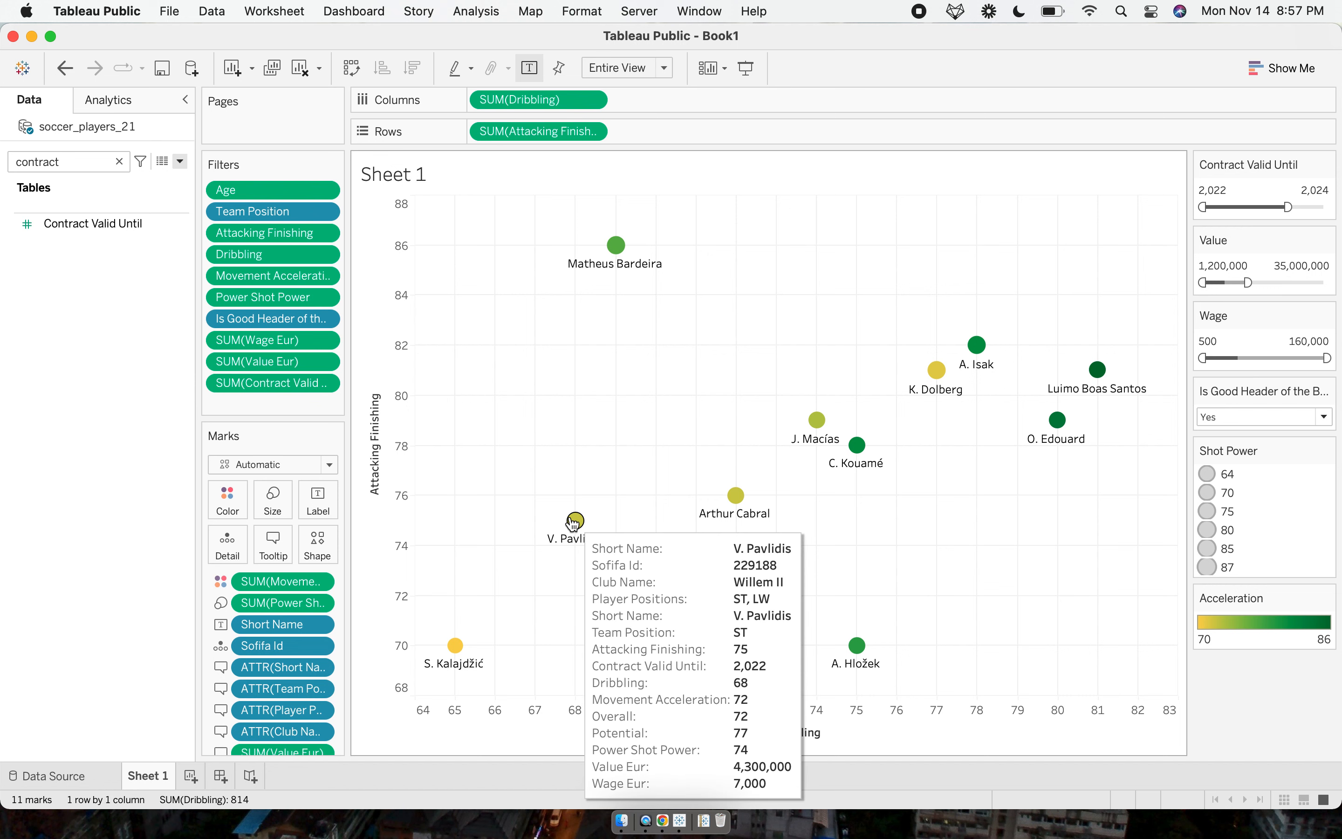
mouse_move(616, 248)
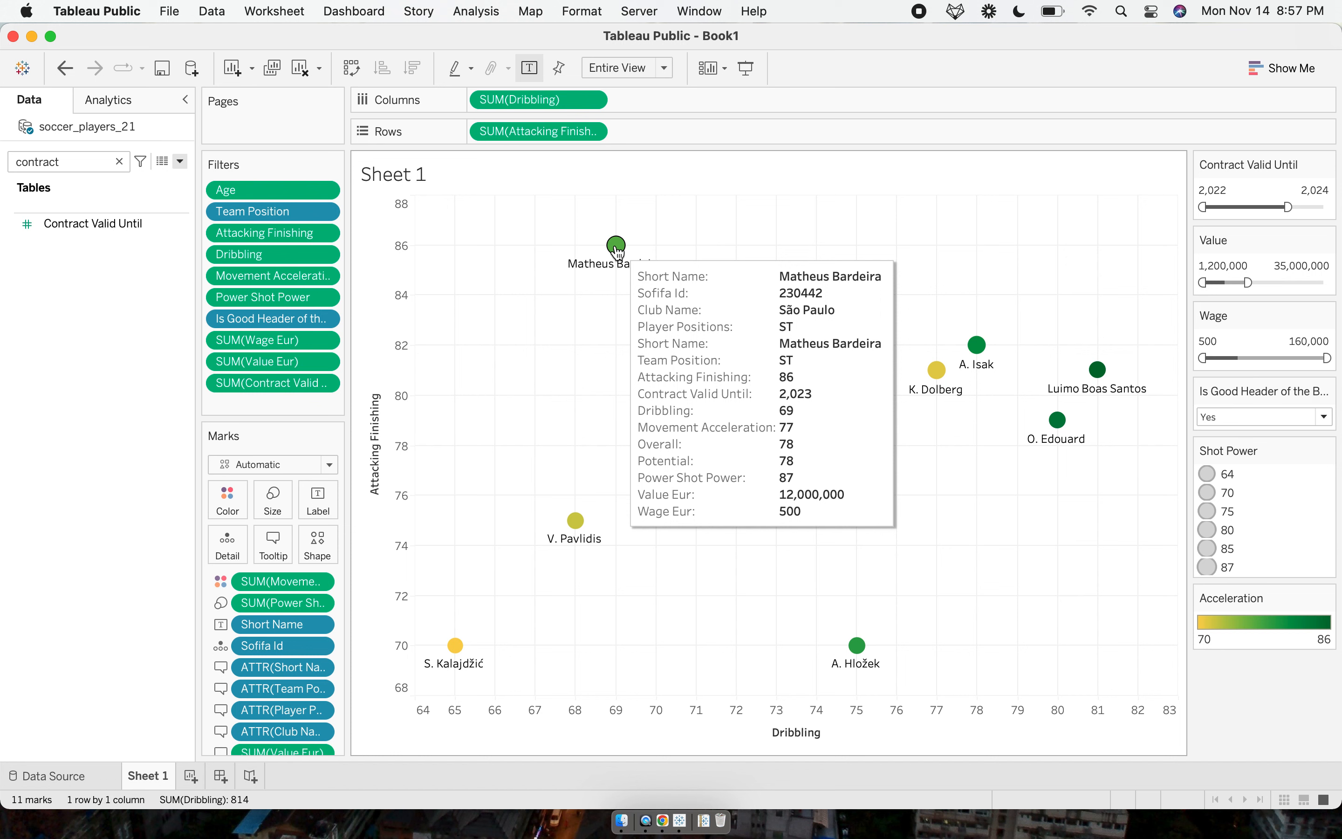
left_click(271, 550)
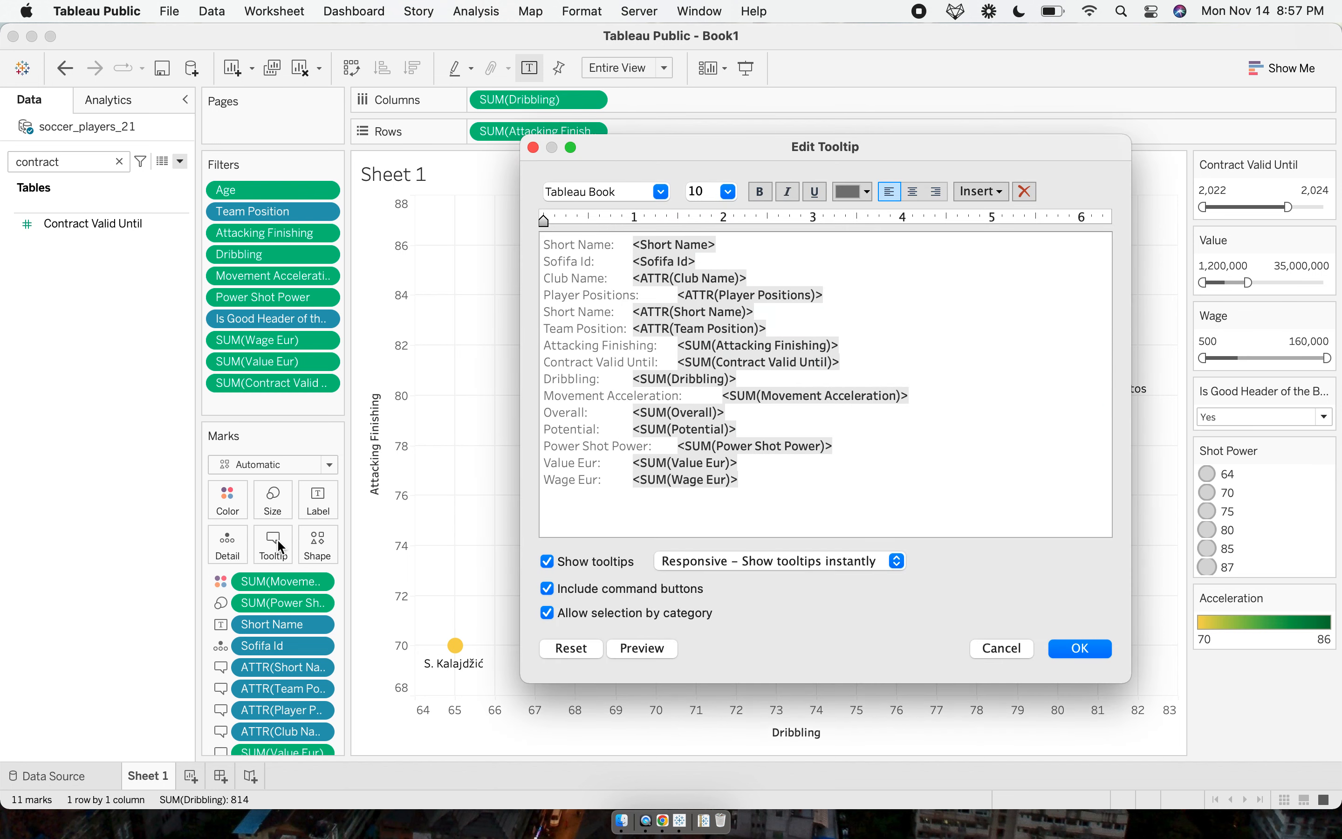
key("Escape")
left_click(280, 538)
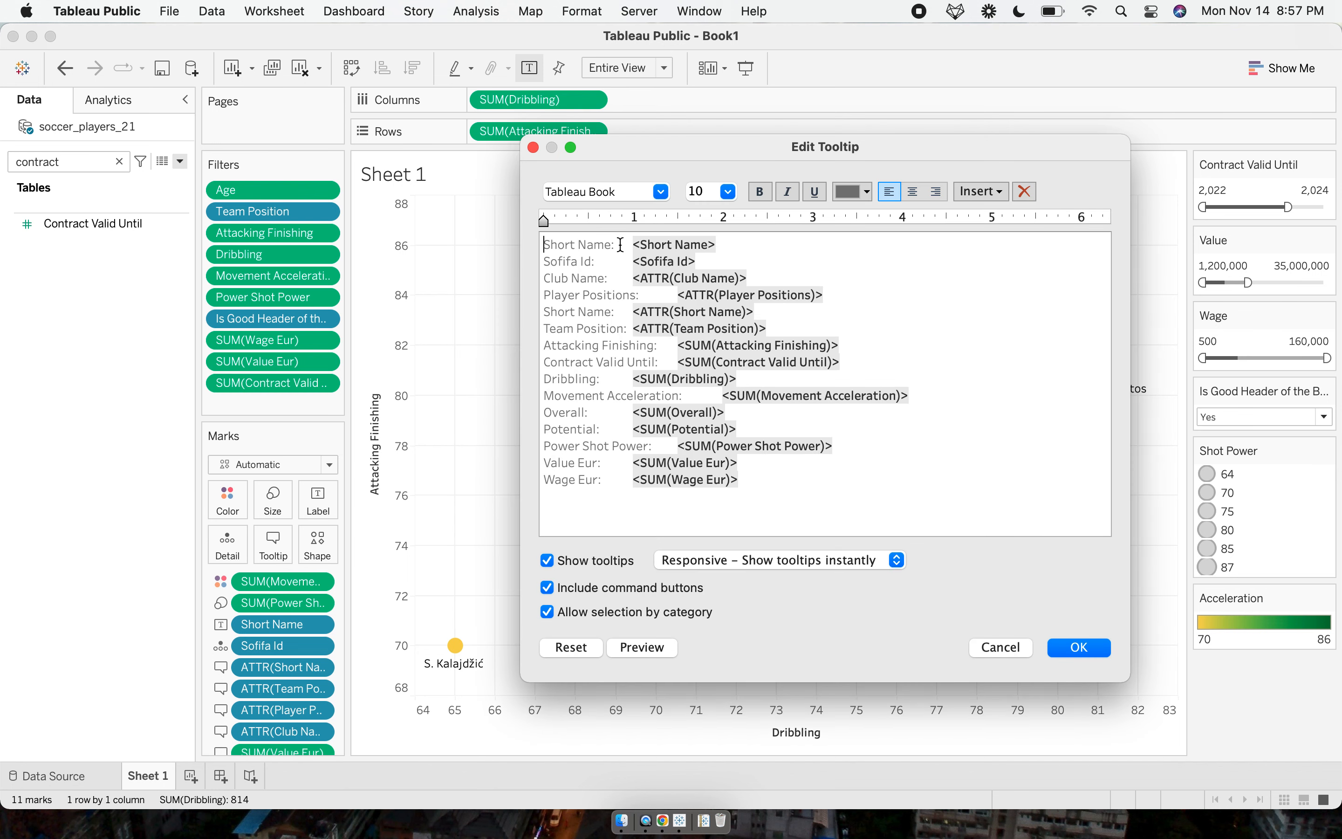
left_click(634, 249)
key("shift+super+Left")
key("BackSpace")
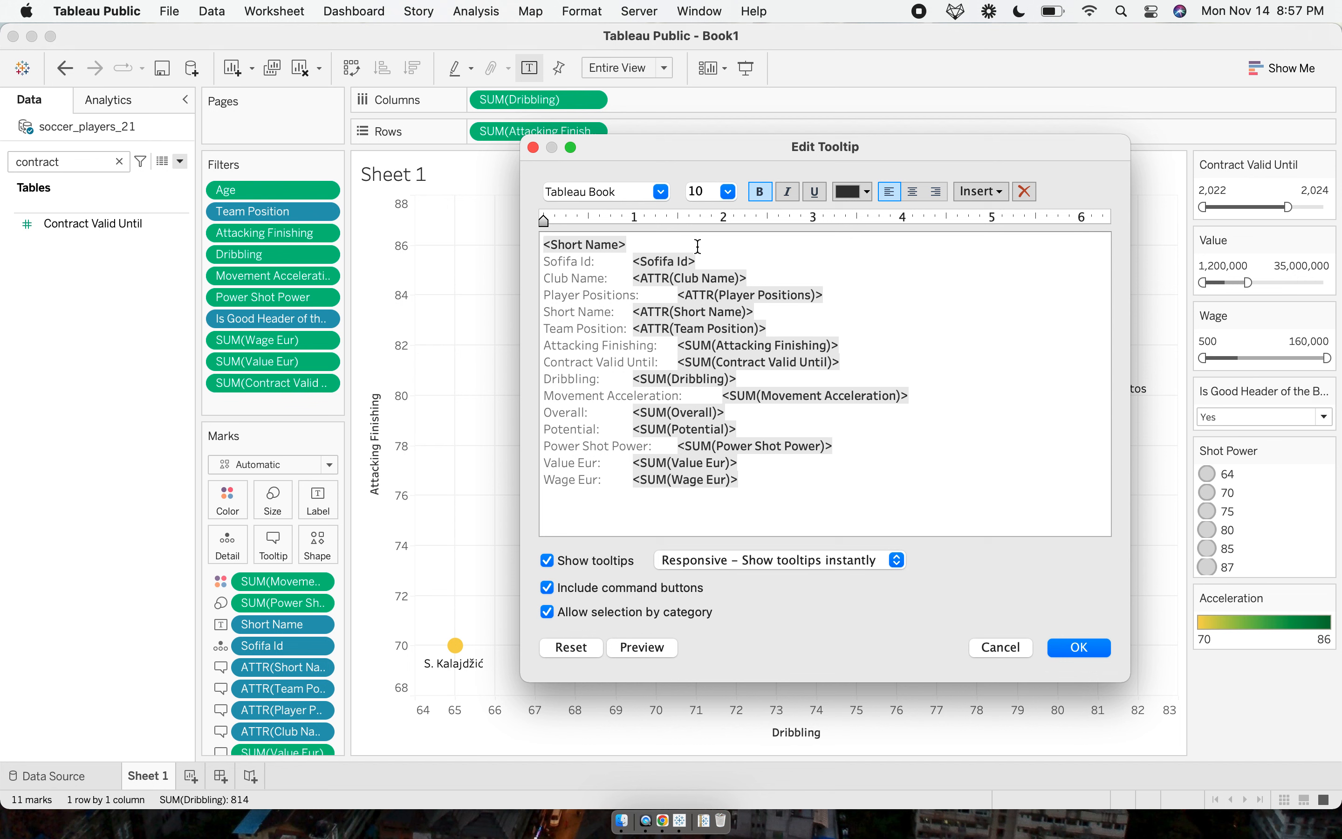
Add a blank line below the Short Name heading, set its font size to 14 and preview the tooltip.
key("Return")
triple_click(697, 245)
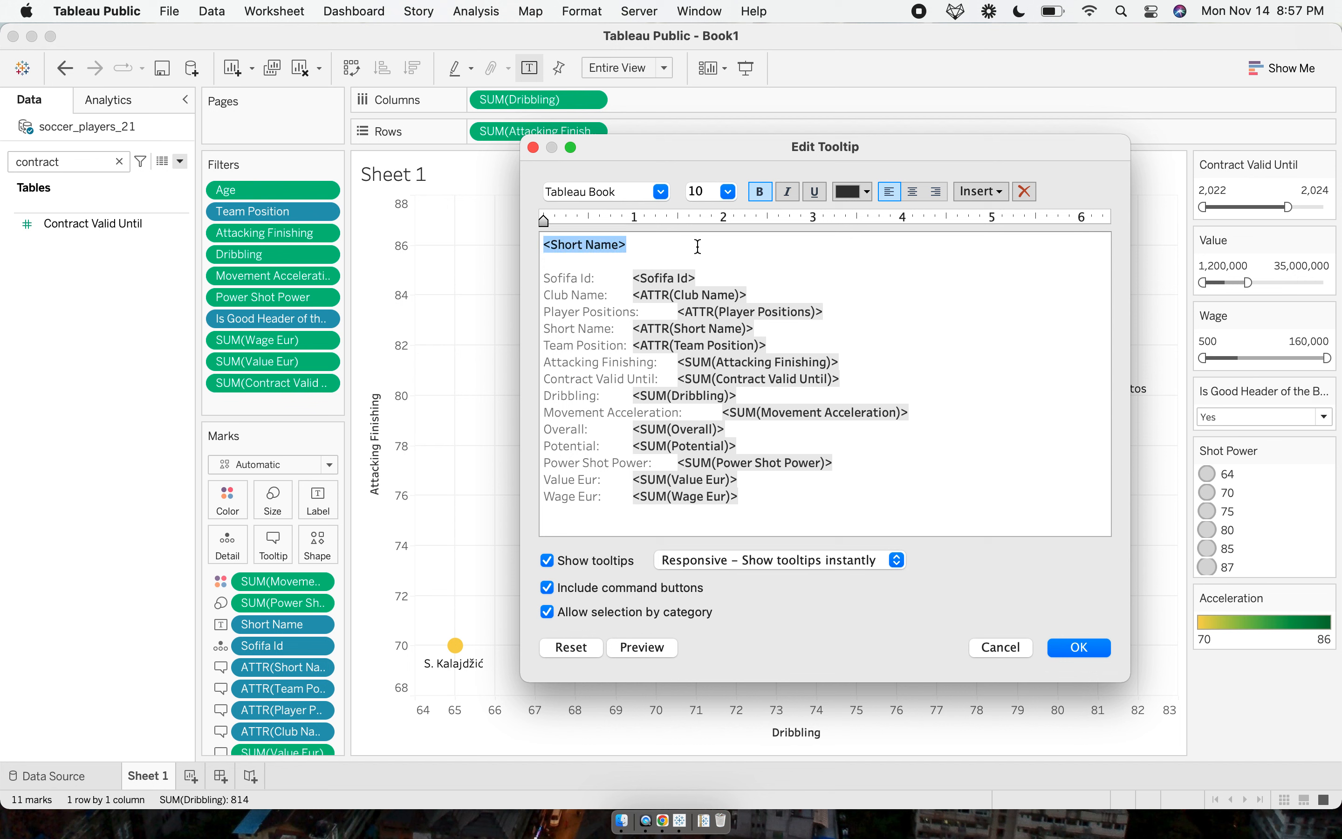
left_click(728, 191)
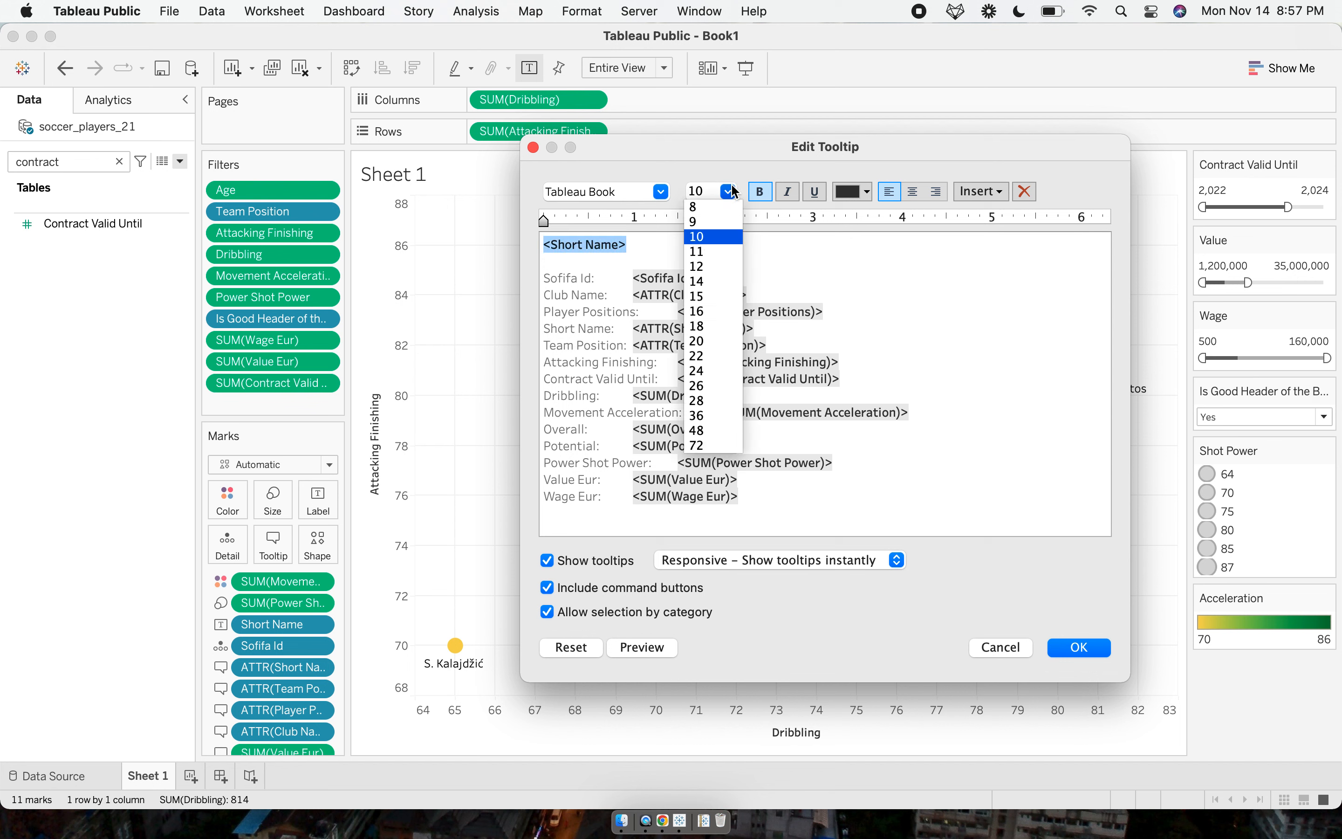
left_click(720, 288)
left_click(642, 647)
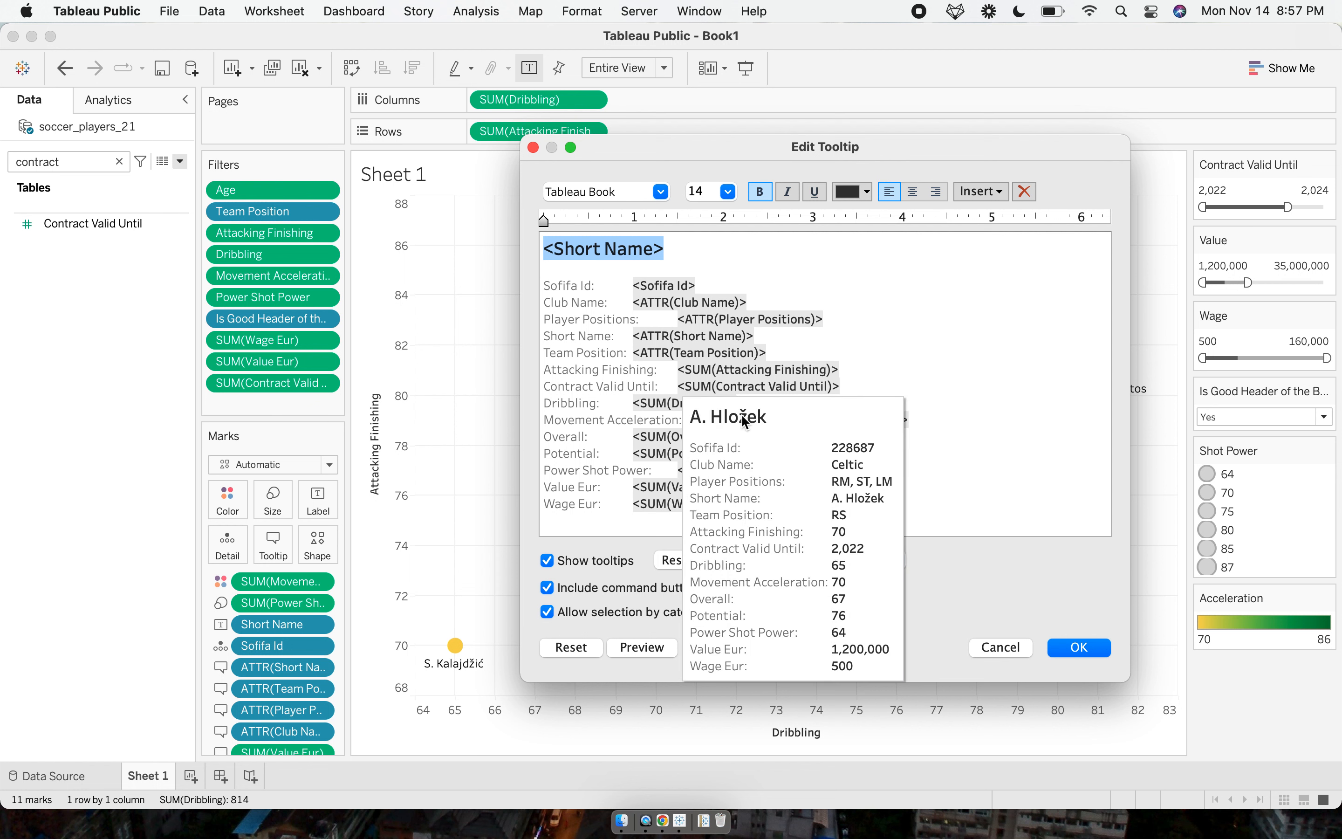
Move the Club Name field, without its label, to the line directly below the Short Name heading.
left_click(624, 283)
left_click(767, 300)
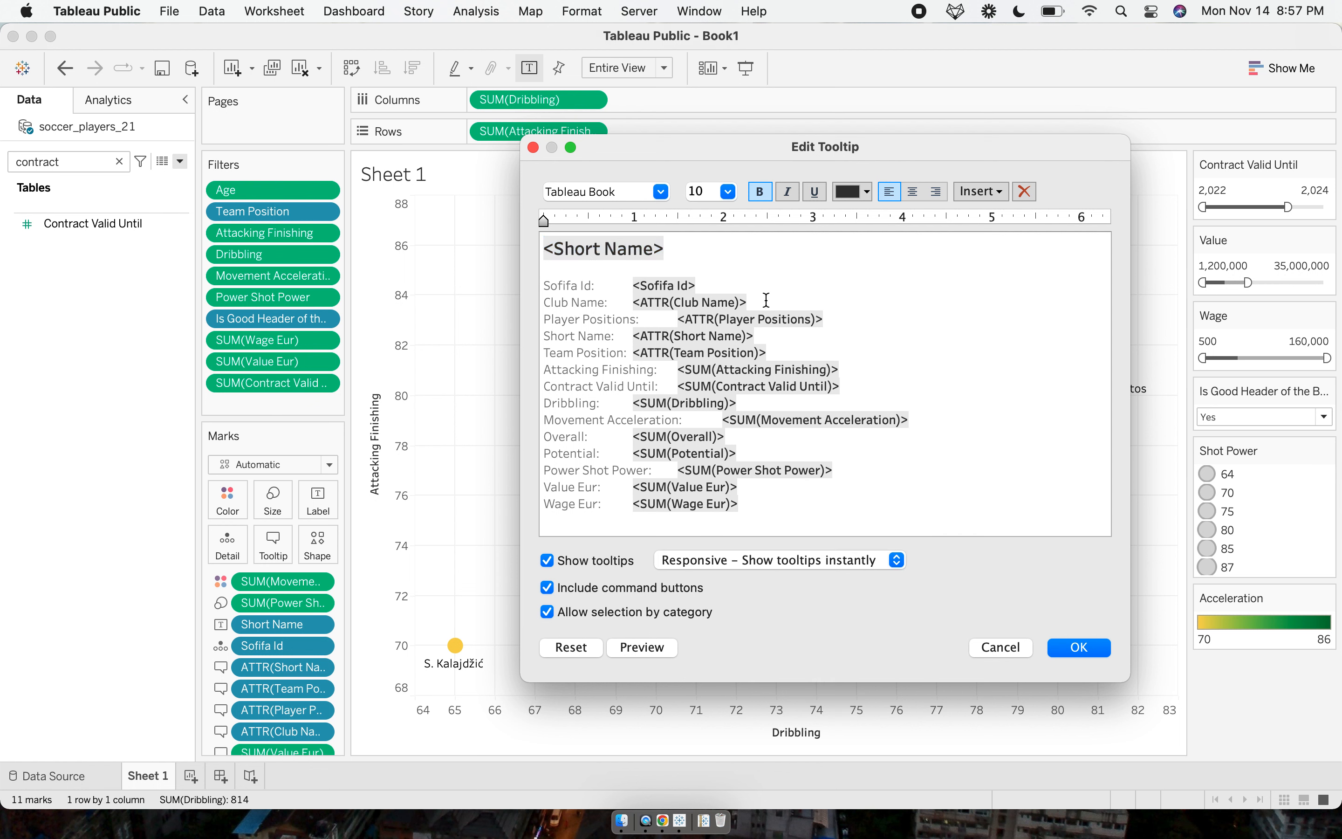
double_click(766, 300)
left_click(634, 298)
double_click(633, 298)
left_click_drag(635, 298, 643, 267)
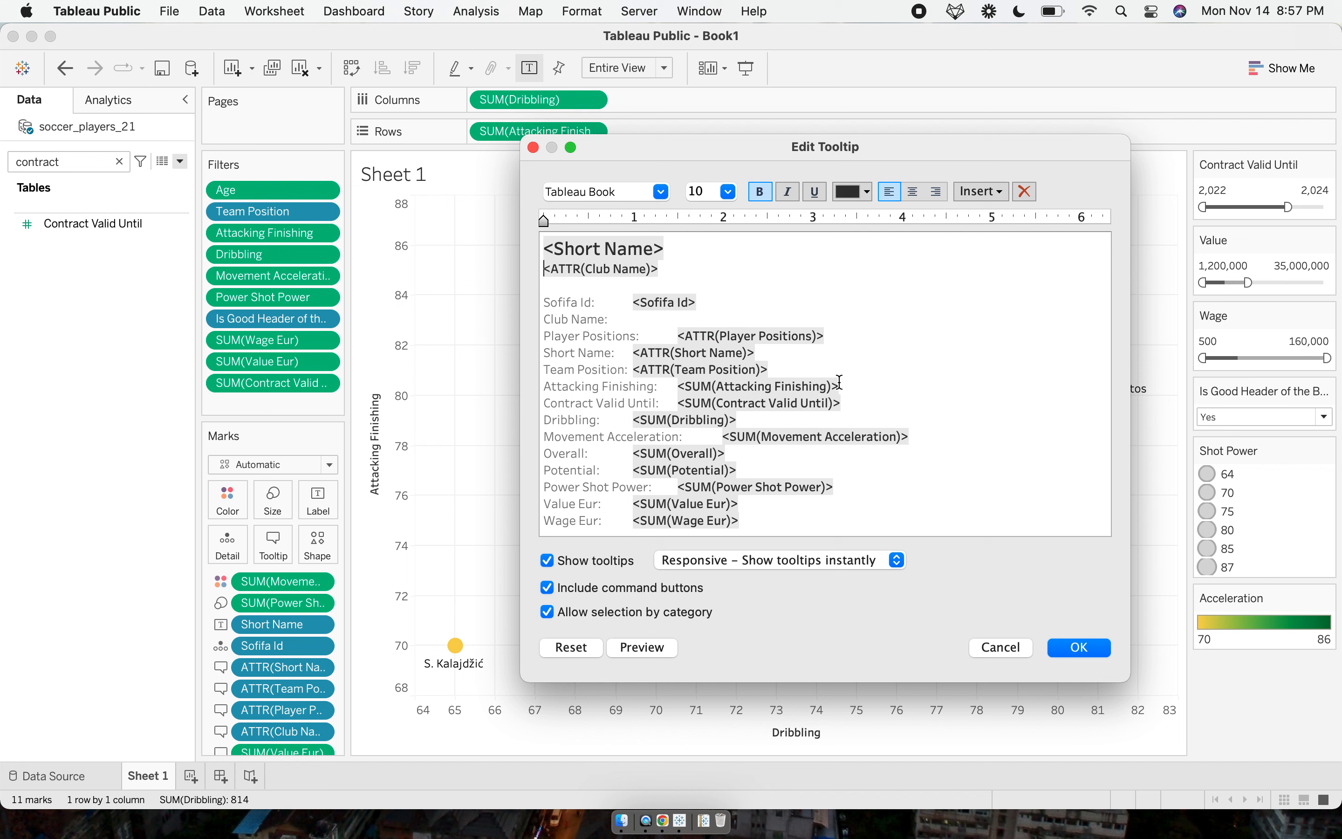
Move the Team Position field in front of Club Name, join the two with "for" and preview the tooltip.
double_click(634, 369)
left_click_drag(633, 370, 561, 262)
type("for")
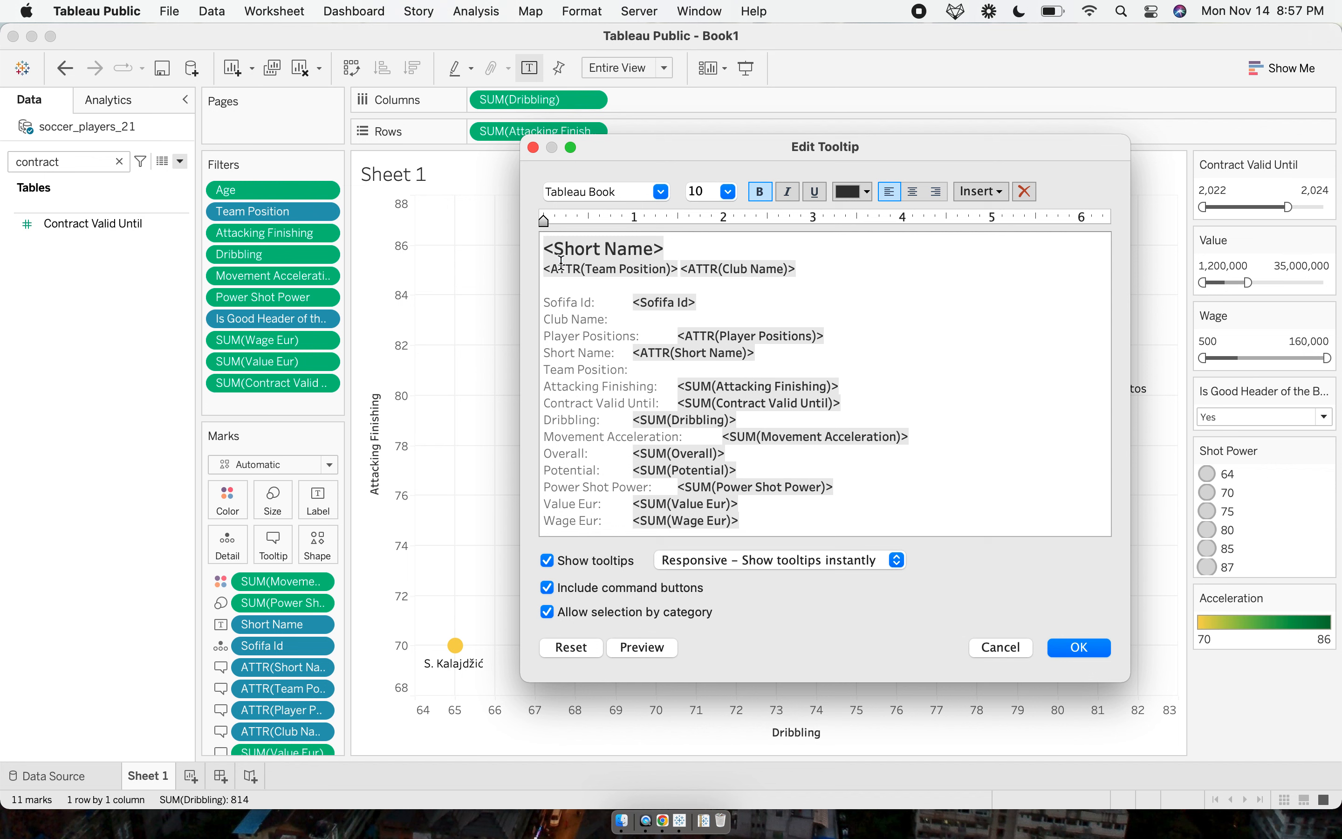
left_click(636, 649)
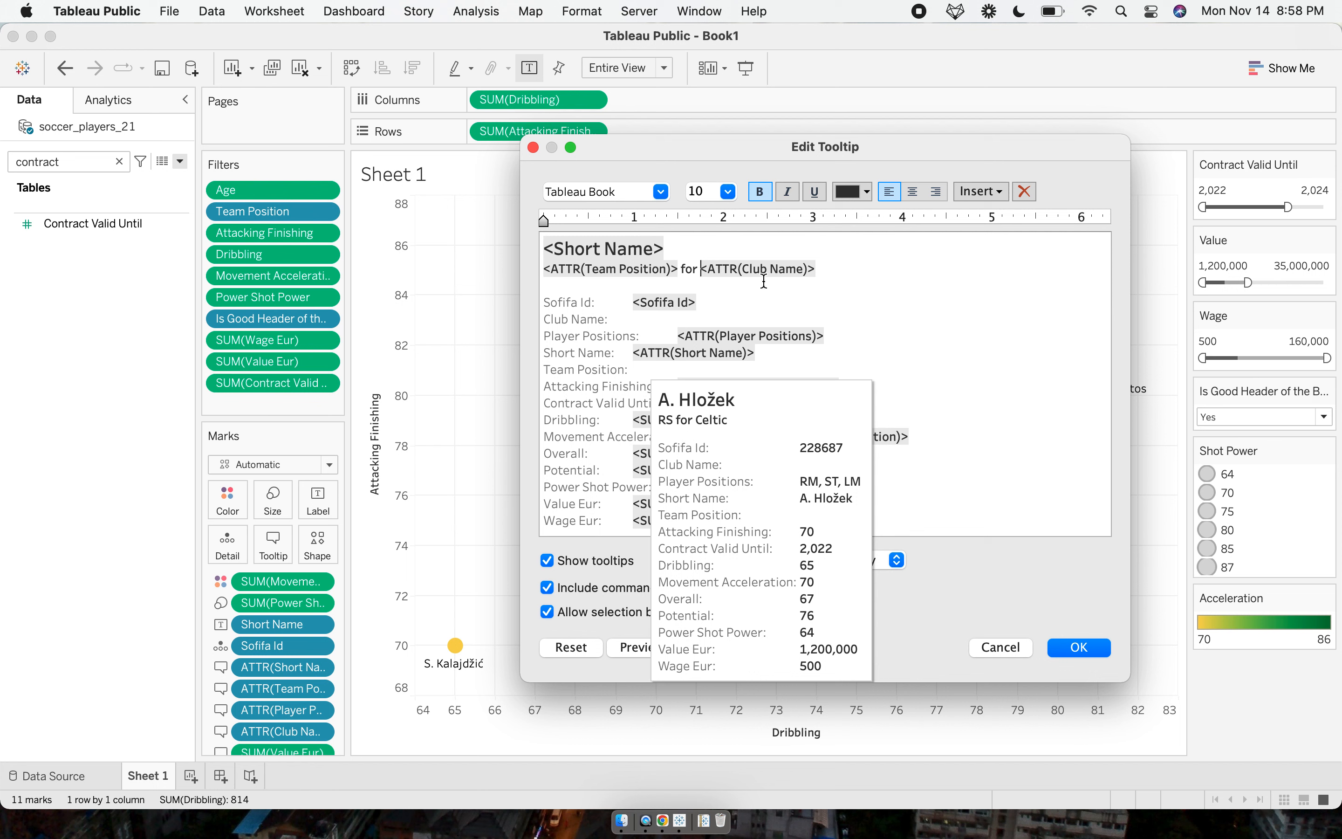
Move the Player Positions line below the team position and club line and relabel it "Other Positions:".
triple_click(619, 333)
key("super+x")
left_click(601, 292)
key("Return")
key("Up")
key("super+v")
left_click(583, 291)
key("alt+shift+Left")
key("BackSpace")
type("oth")
key("BackSpace")
key("BackSpace")
key("BackSpace")
type("Other")
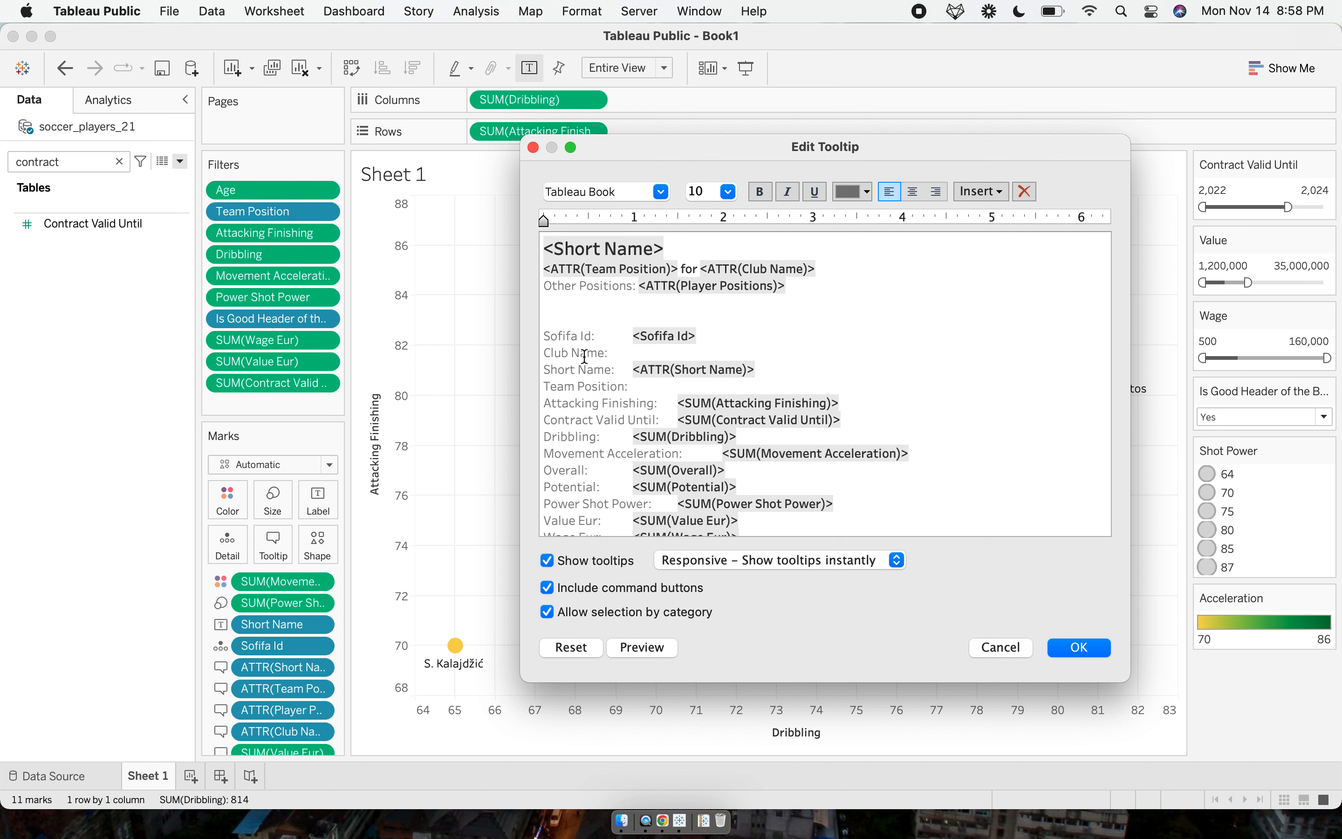
Move the Contract Valid Until line below Other Positions, relabel it "Contract expires in:" with a single space before the field, and preview.
triple_click(860, 420)
key("BackSpace")
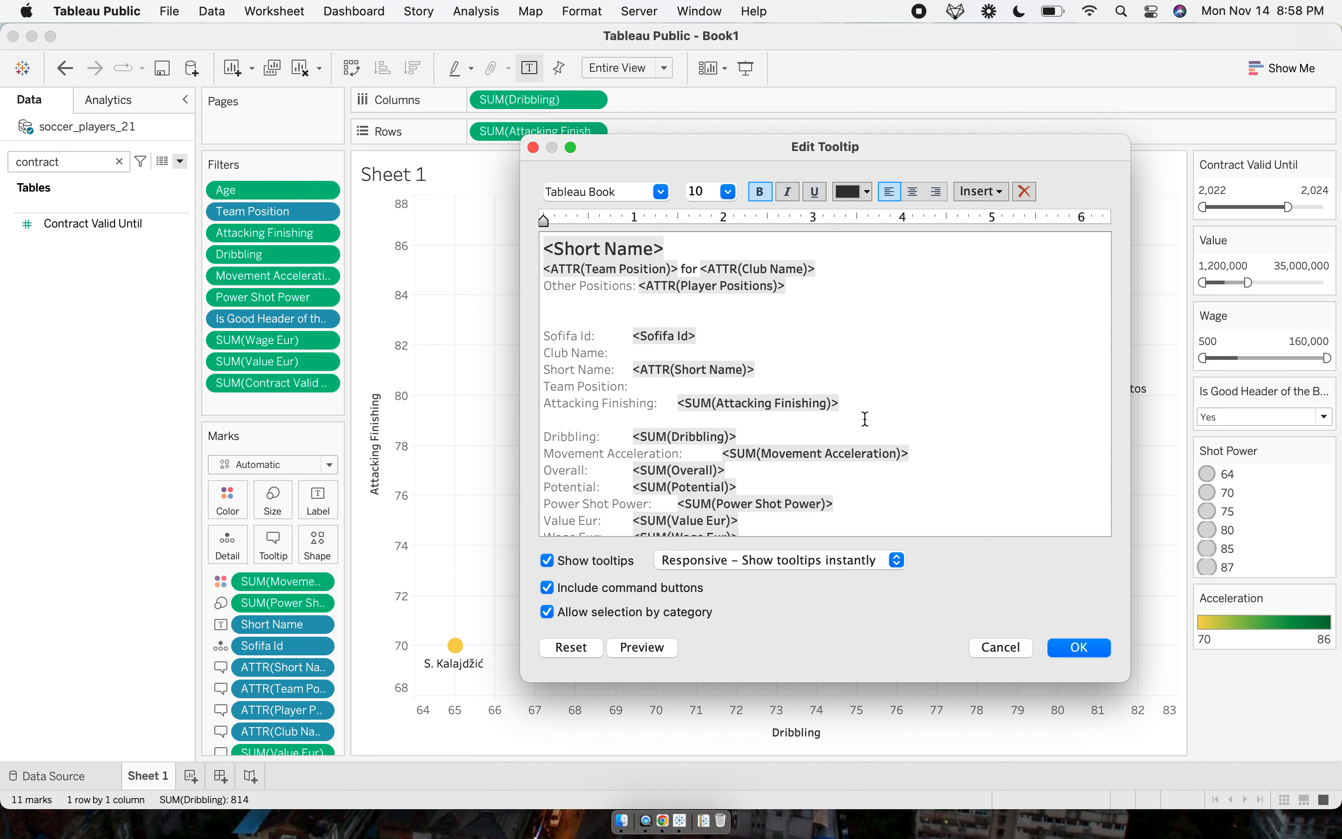
key("super+z")
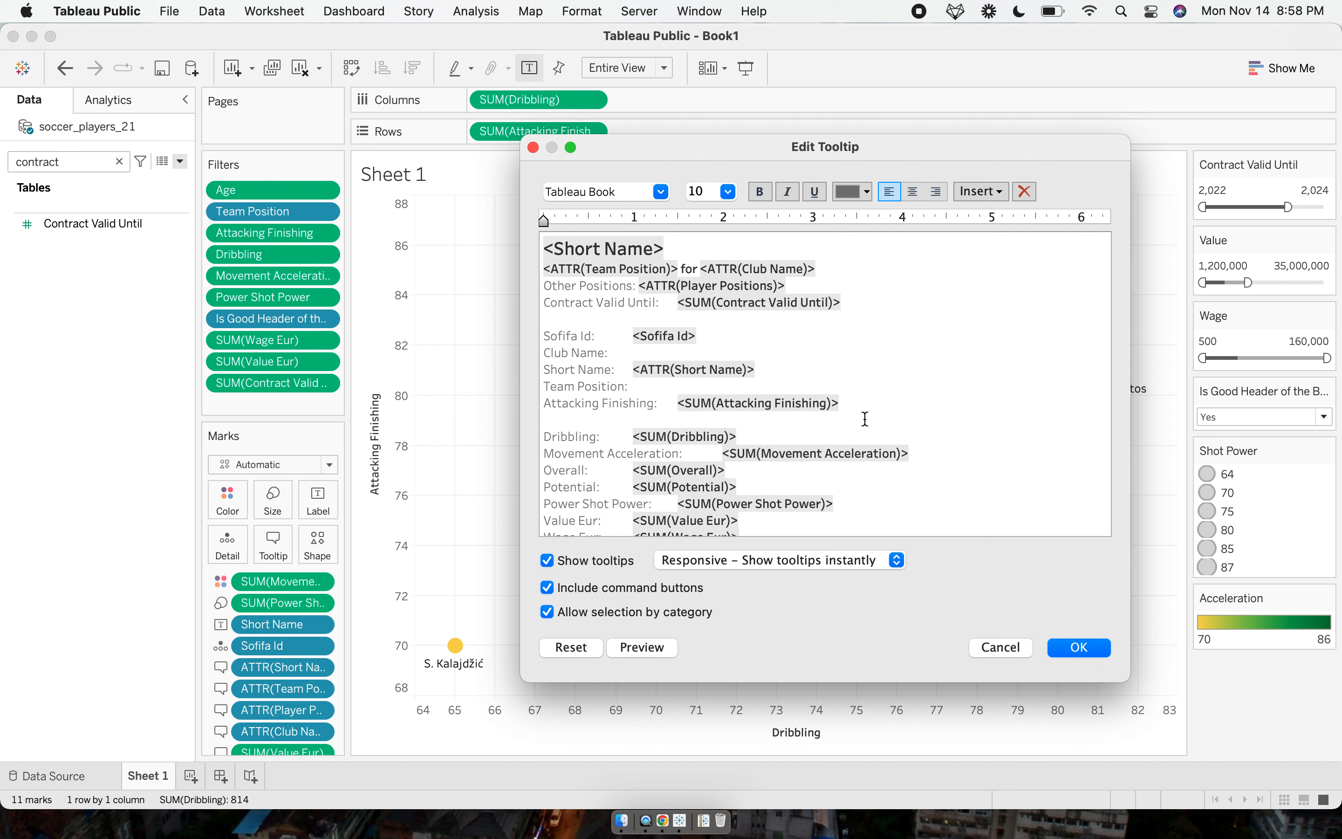
left_click(659, 302, "shift")
key("BackSpace")
type("Contract expir:")
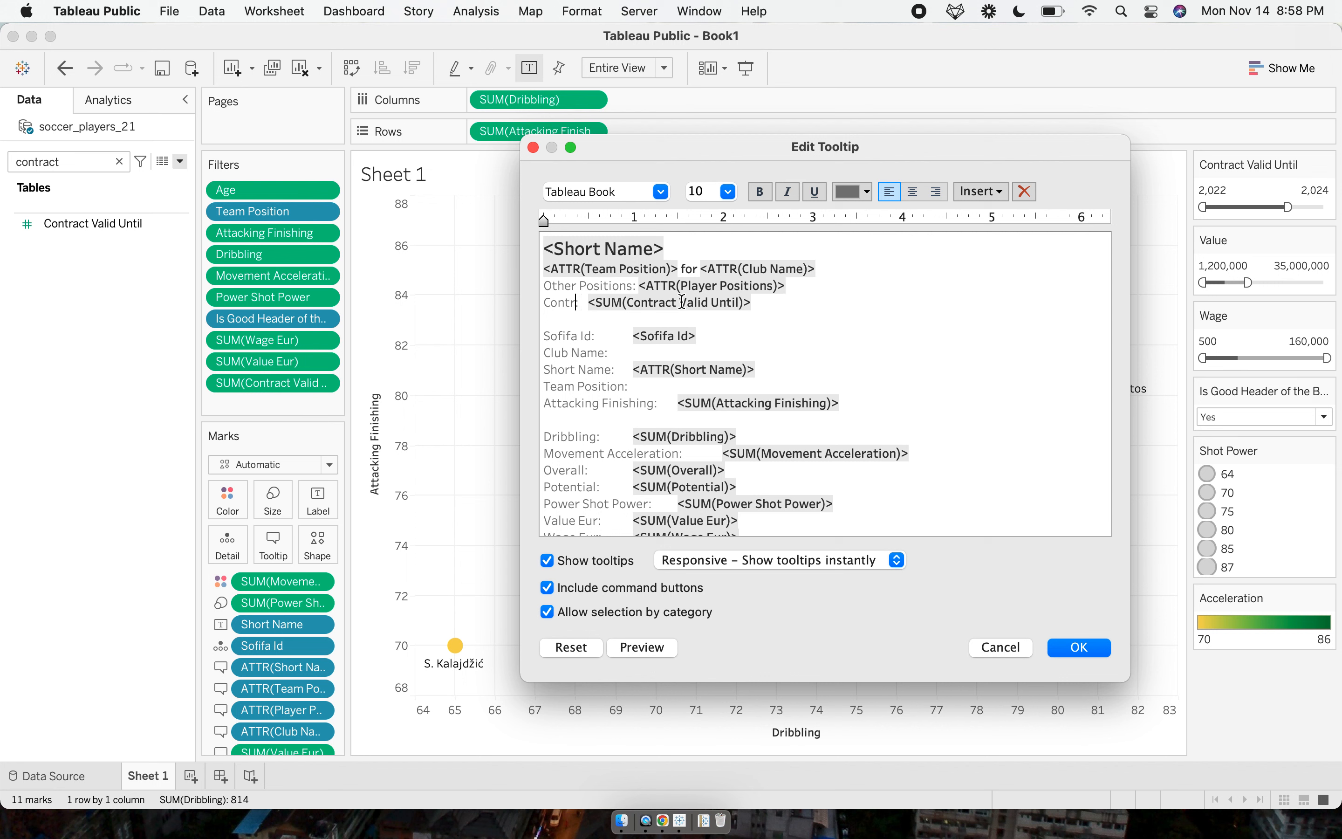
key("BackSpace")
type("es in:")
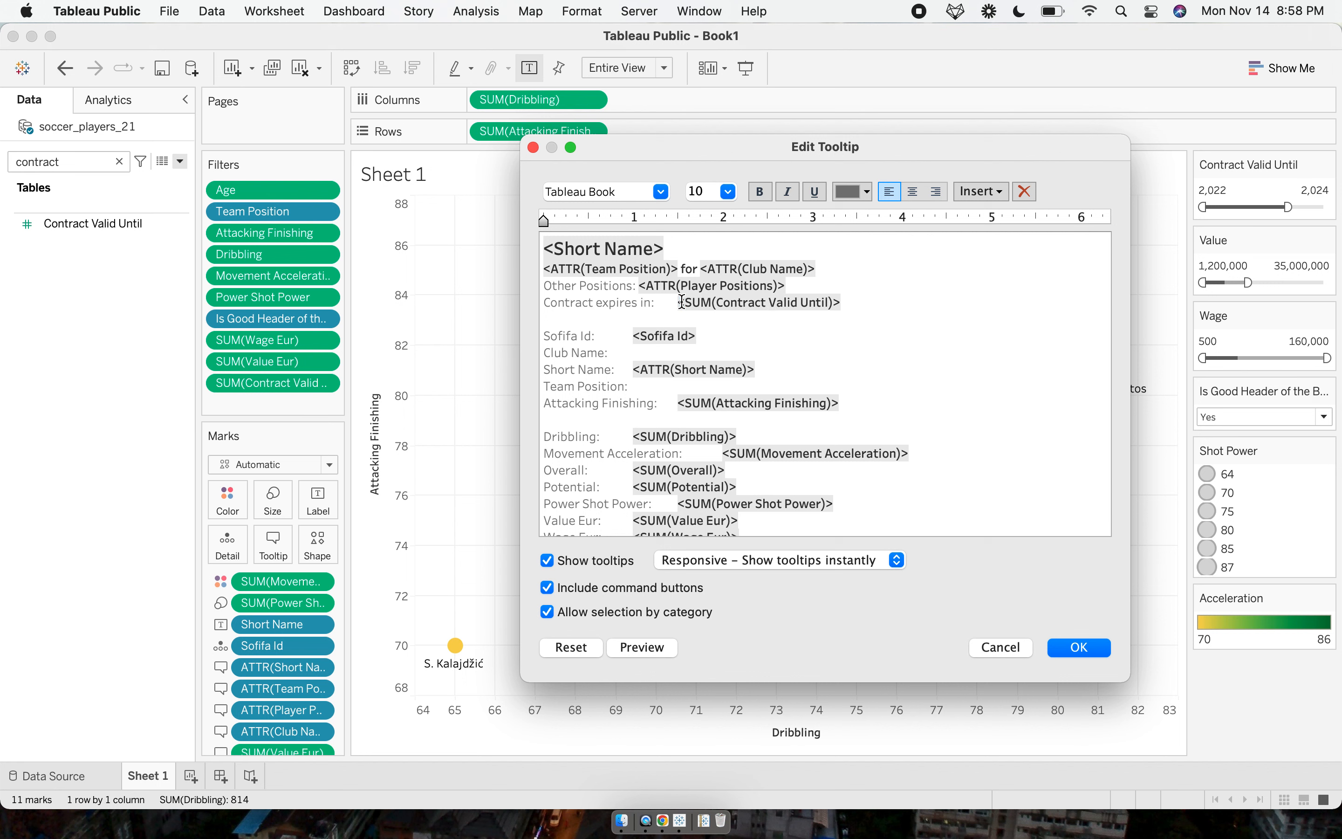
key("Delete")
left_click(658, 649)
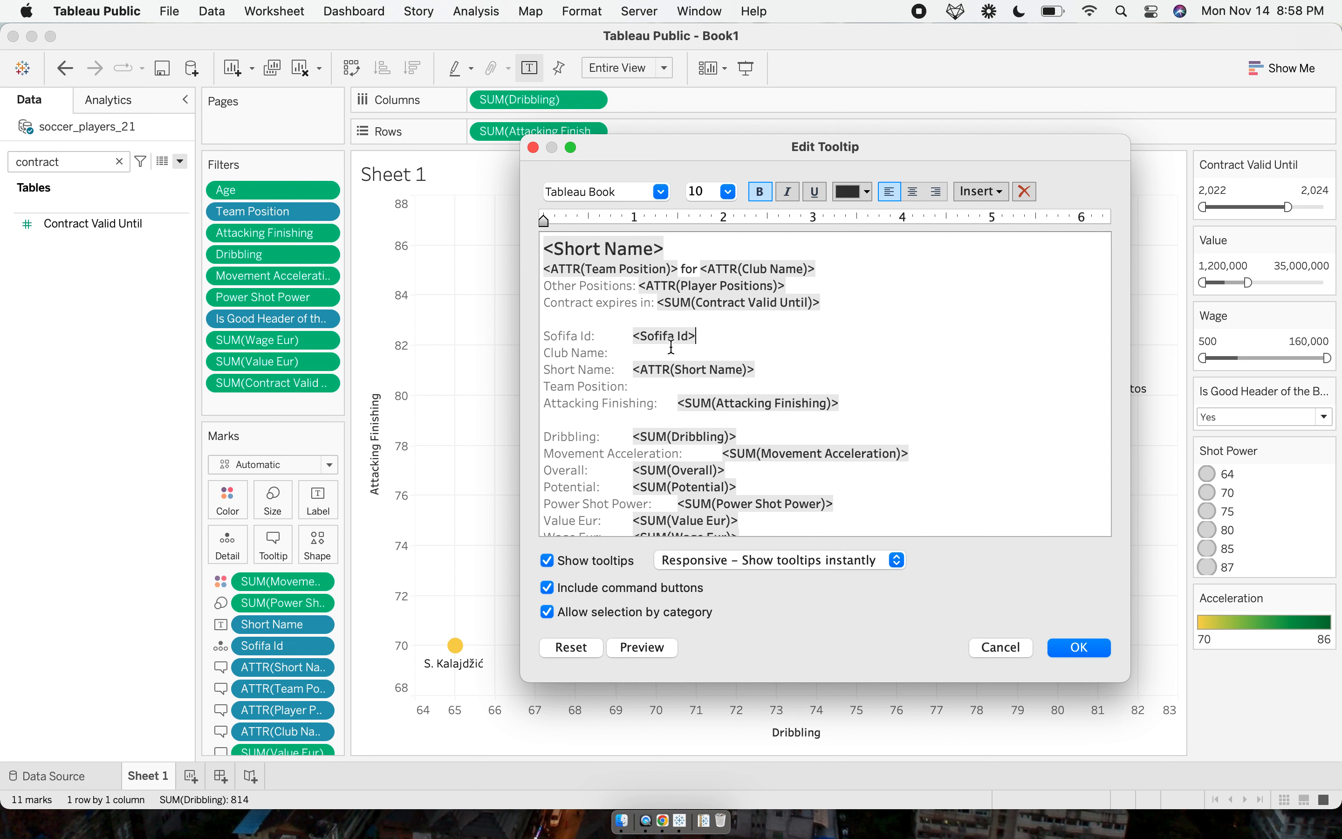
Move the Sofifa Id field to the end of the tooltip after a blank line, replacing its label with "#".
left_click(633, 336)
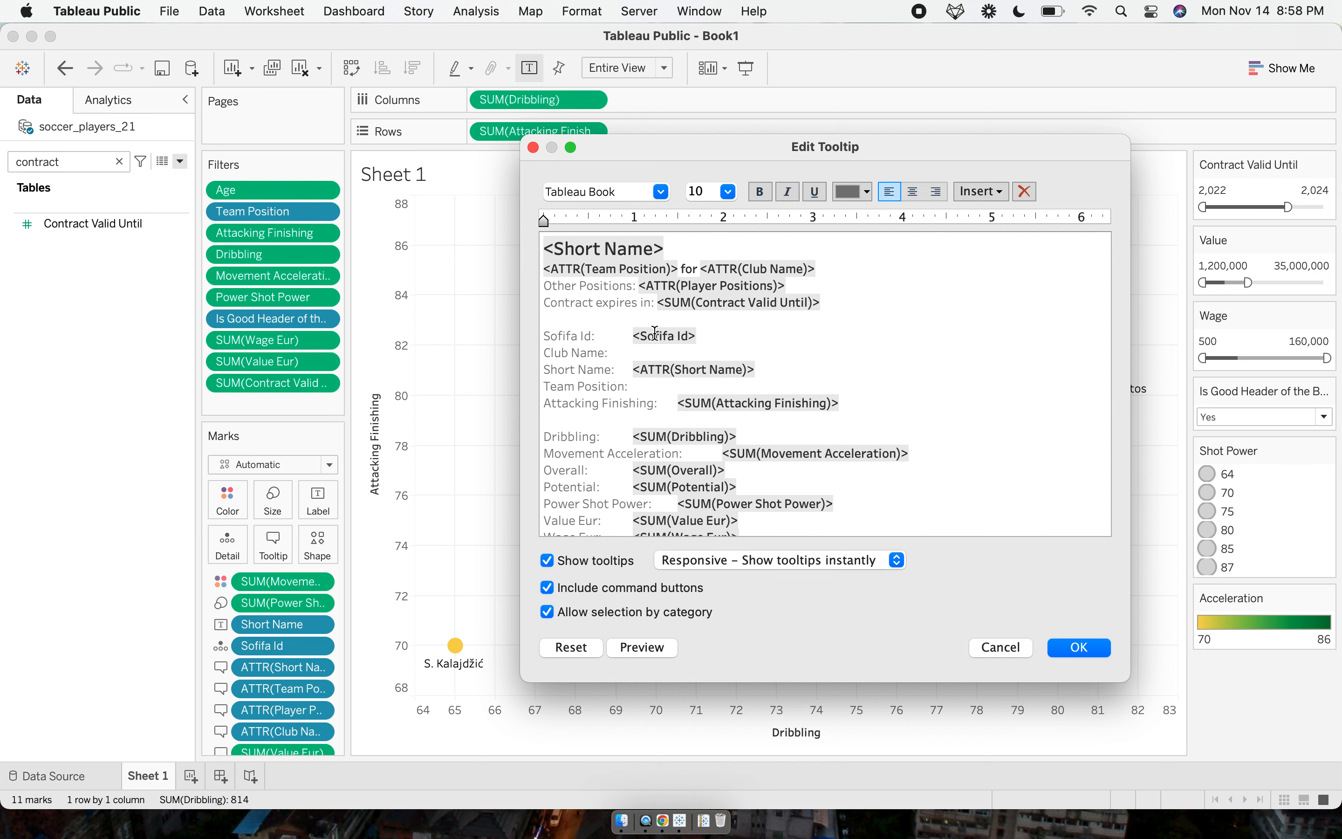
key("shift+Home")
key("BackSpace")
key("shift+End")
key("BackSpace")
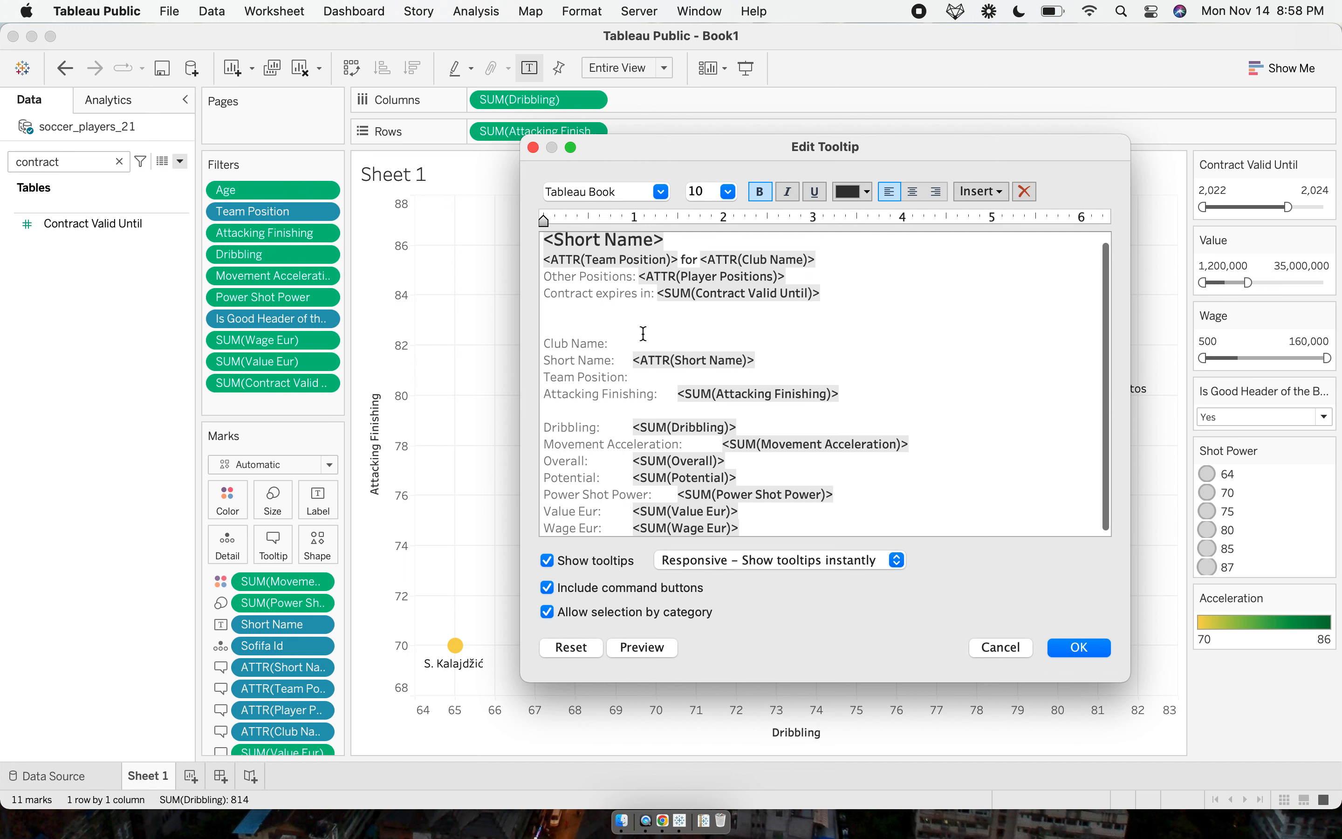
key("Return")
key("Return")
key("super+v")
Join the Value Eur and Wage Eur entries on one line separated by "|" and close the gaps after both labels.
key("super+Left")
key("super+Right")
key("Up")
key("BackSpace")
type("|")
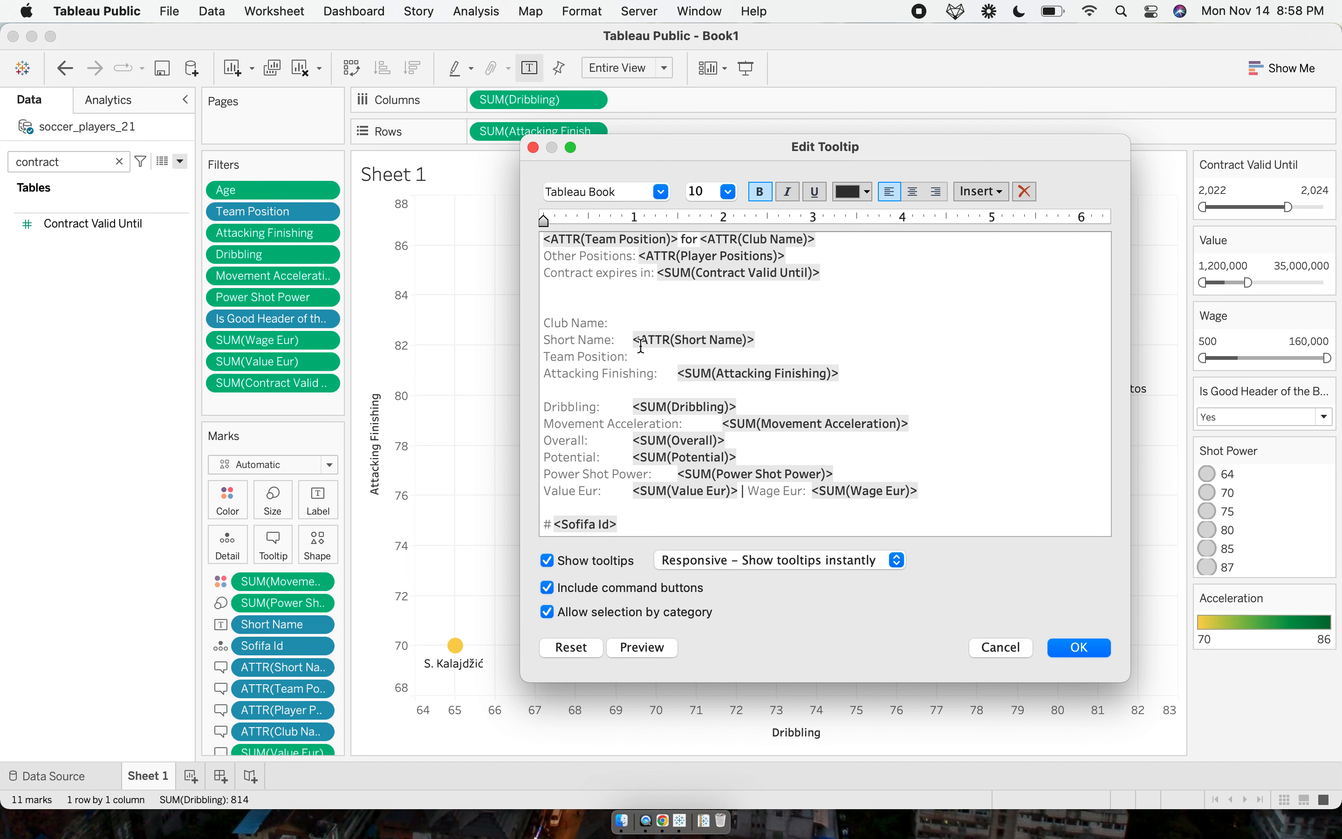
left_click(635, 490)
key("BackSpace")
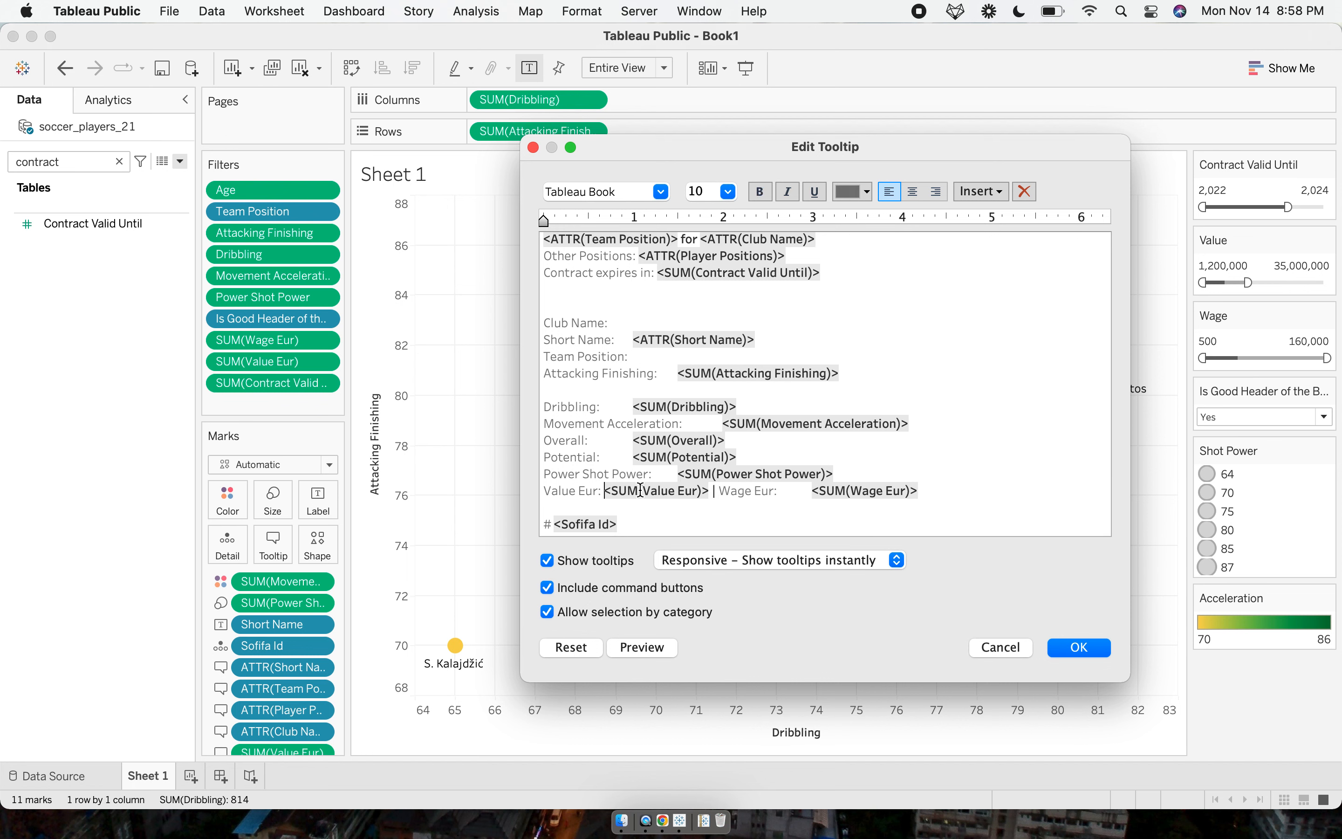
left_click(815, 495)
key("BackSpace")
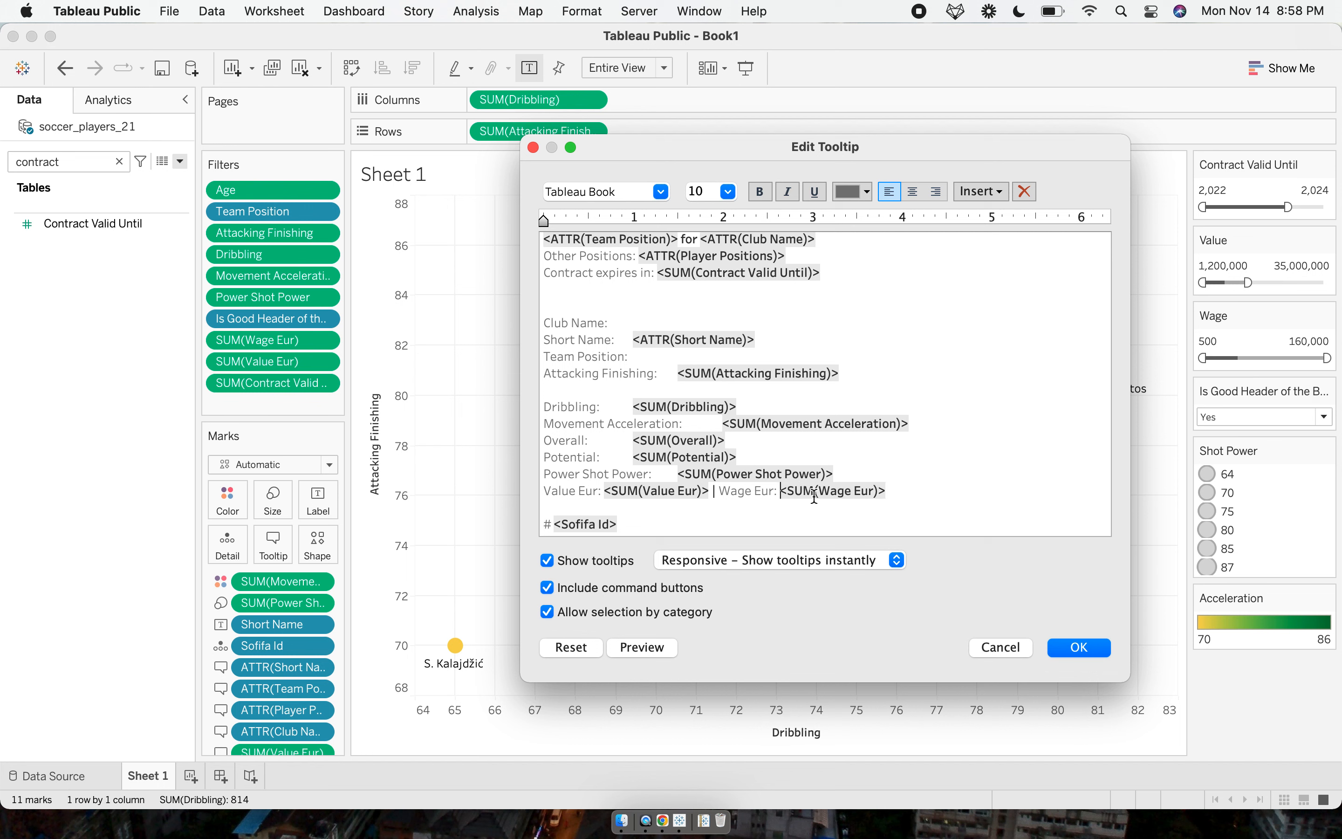
Move the combined Value Eur and Wage Eur line below the contract line, separated by a blank line.
triple_click(814, 495)
key("cmd+x")
left_click(665, 289)
key("Return")
key("cmd+v")
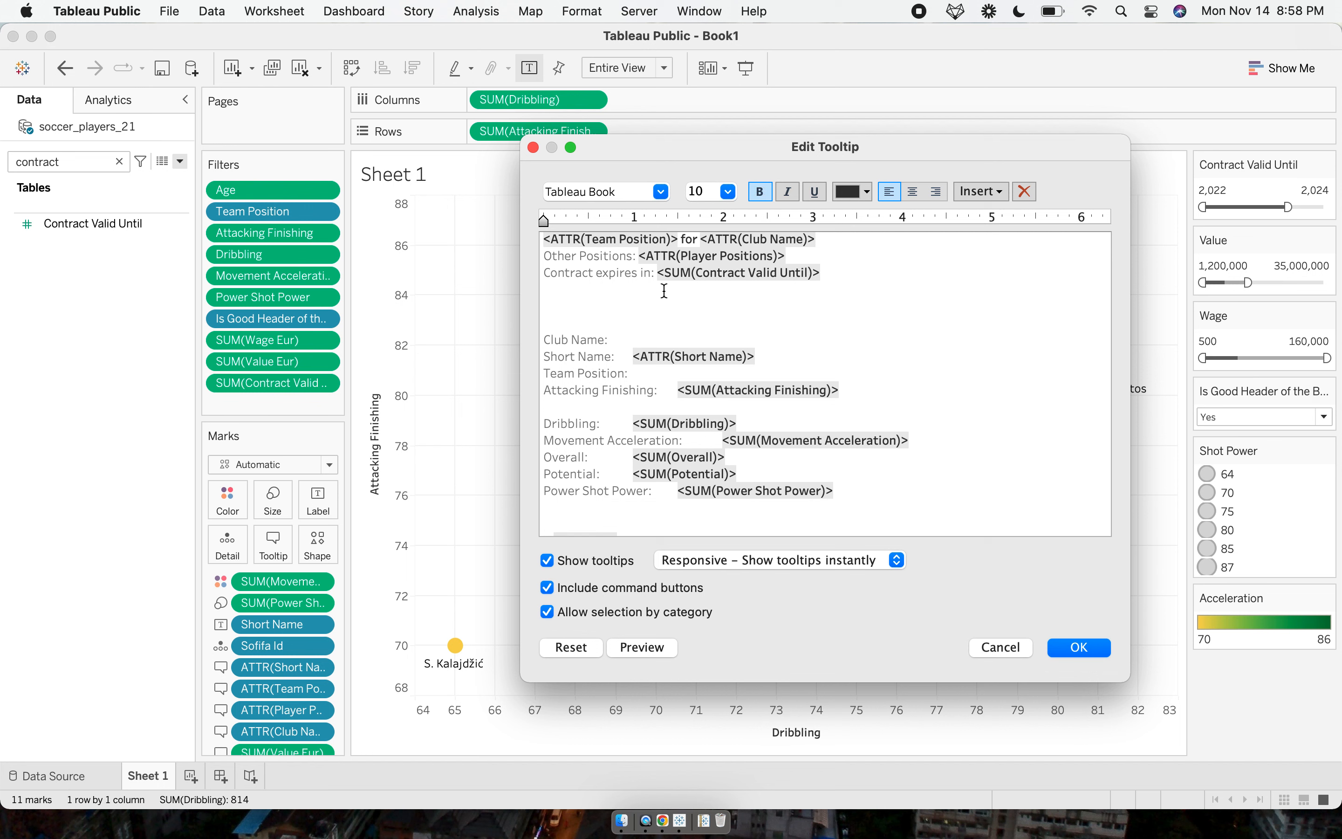
Delete the leftover Club Name, Short Name and Team Position lines and the blank line between Attacking Finishing and Dribbling.
left_click(621, 347)
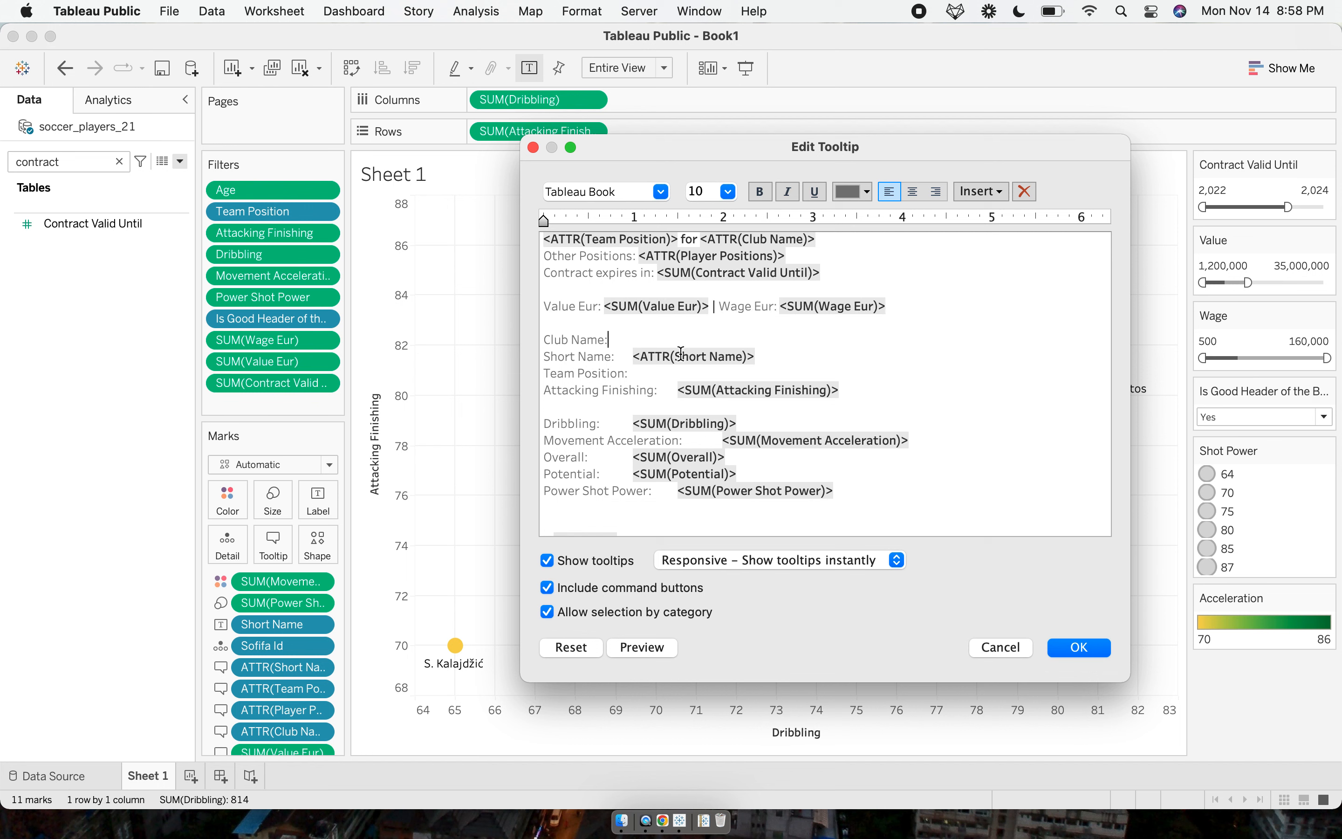
key("shift+End")
key("shift+Down")
key("shift+Down")
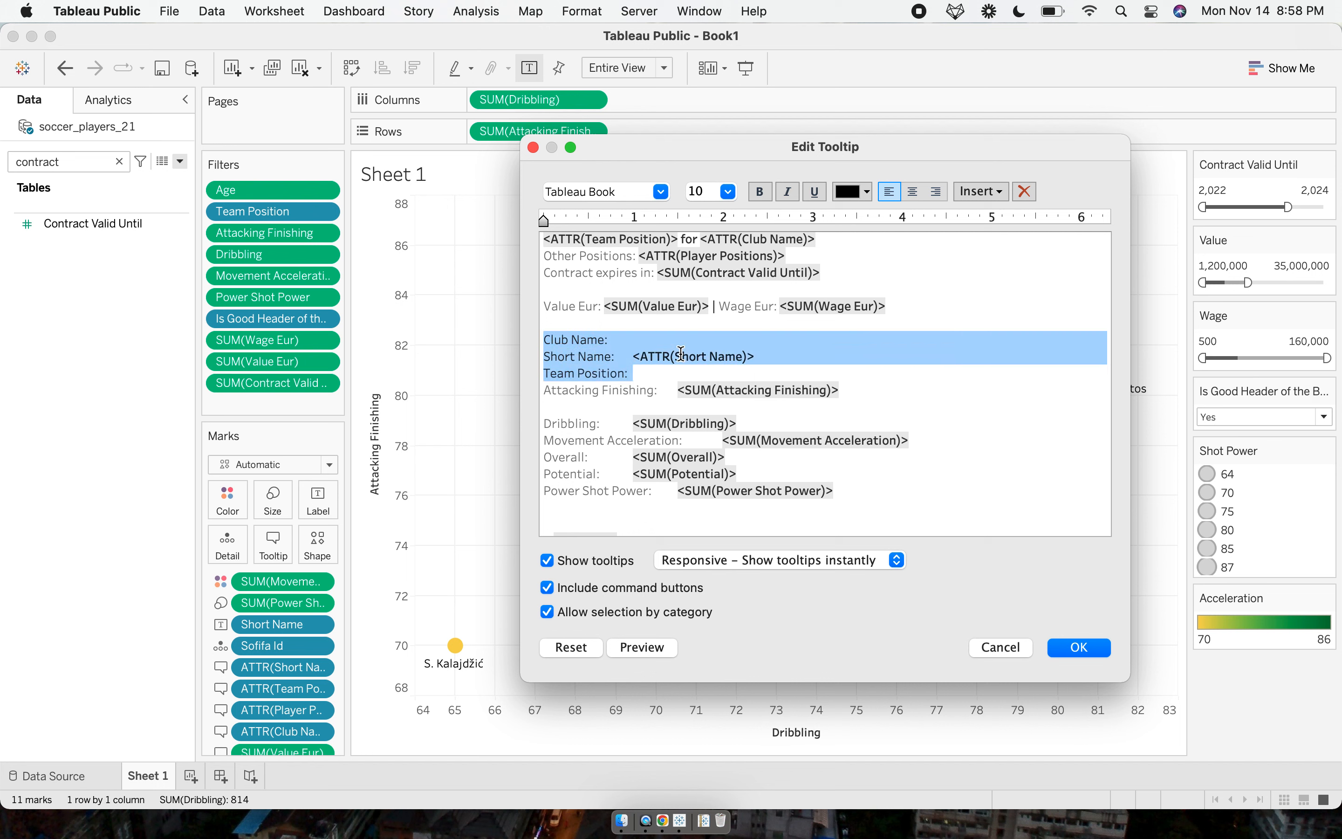
key("BackSpace")
key("Delete")
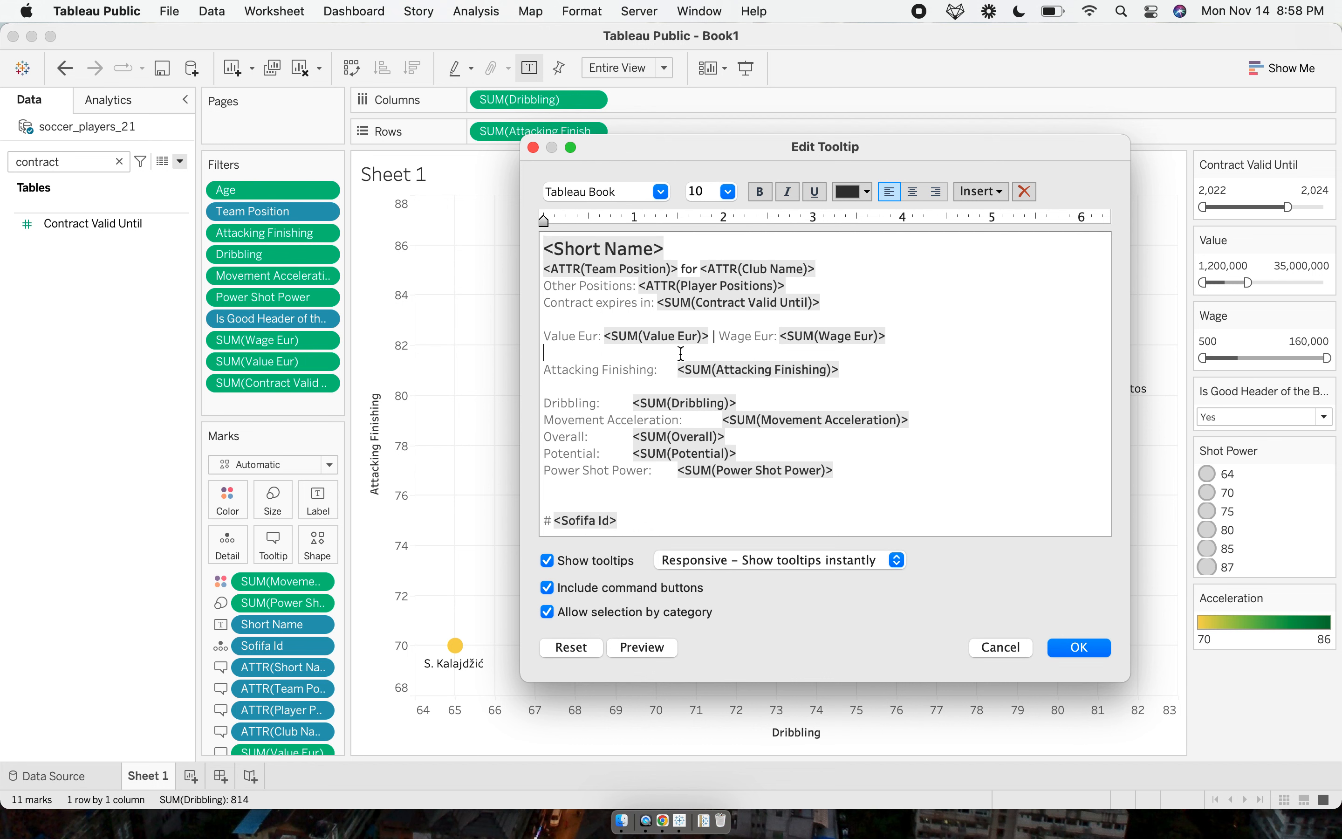
key("Delete")
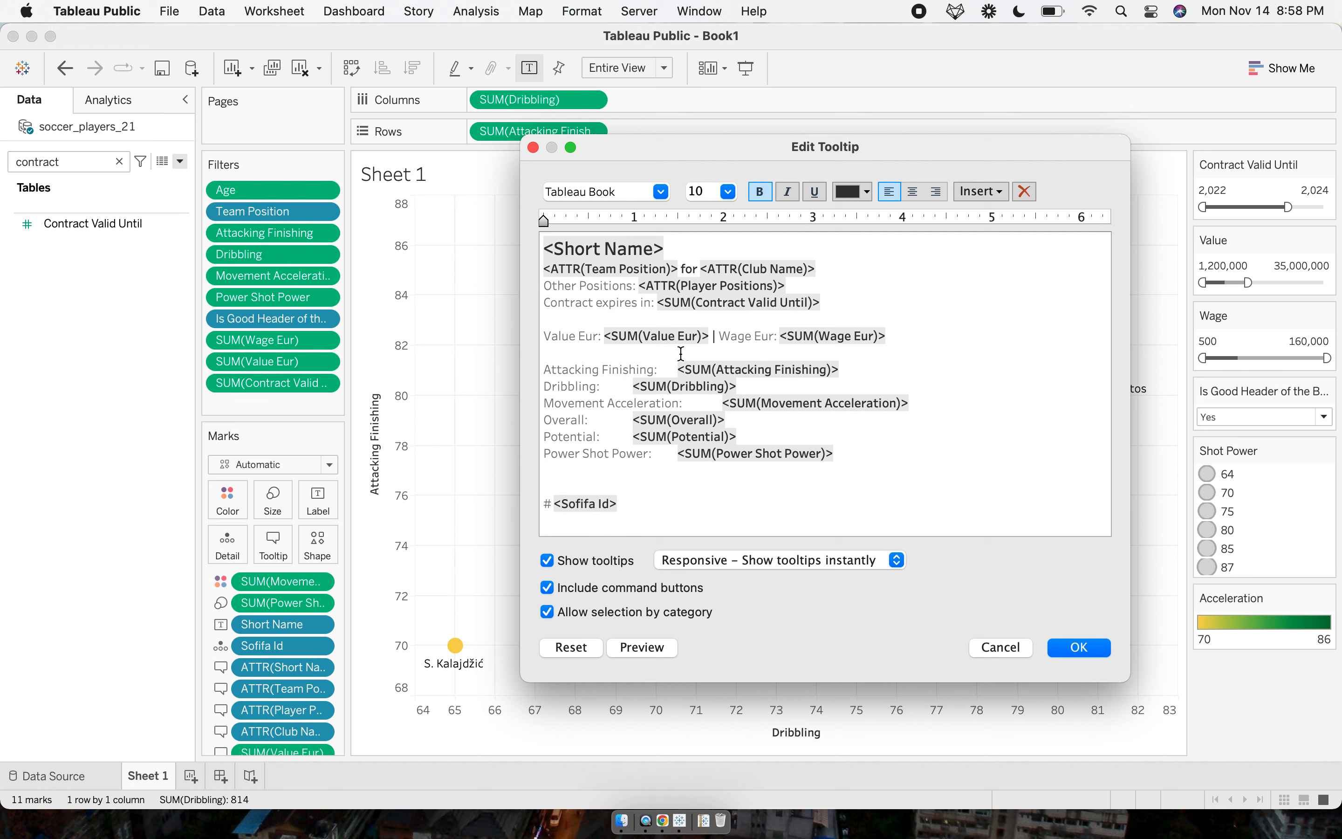
Close the gaps between label and field on the Dribbling, Attacking Finishing and Movement Acceleration lines.
left_click(607, 366)
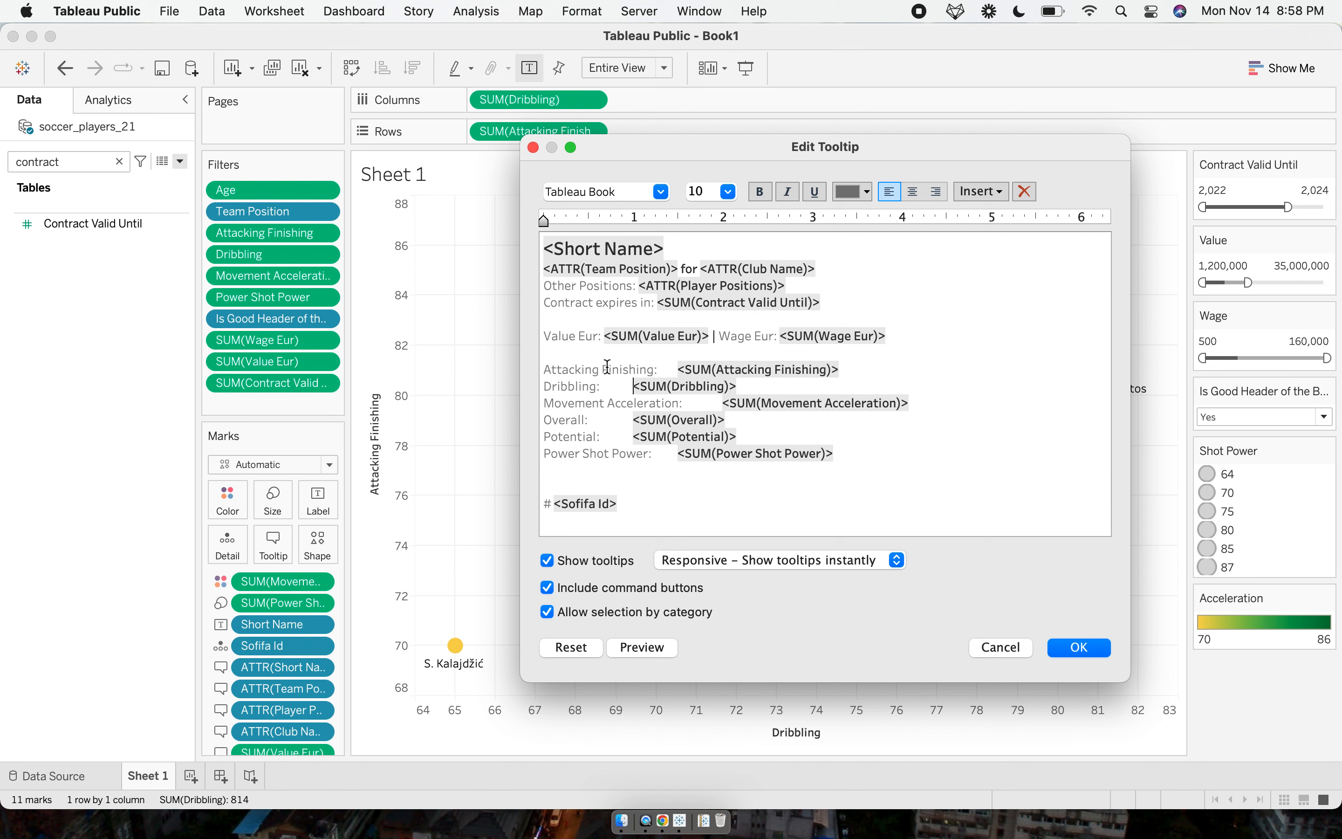
key("BackSpace")
key("BackSpace")
left_click(679, 370)
key("BackSpace")
key("BackSpace")
left_click(722, 403)
key("BackSpace")
key("BackSpace")
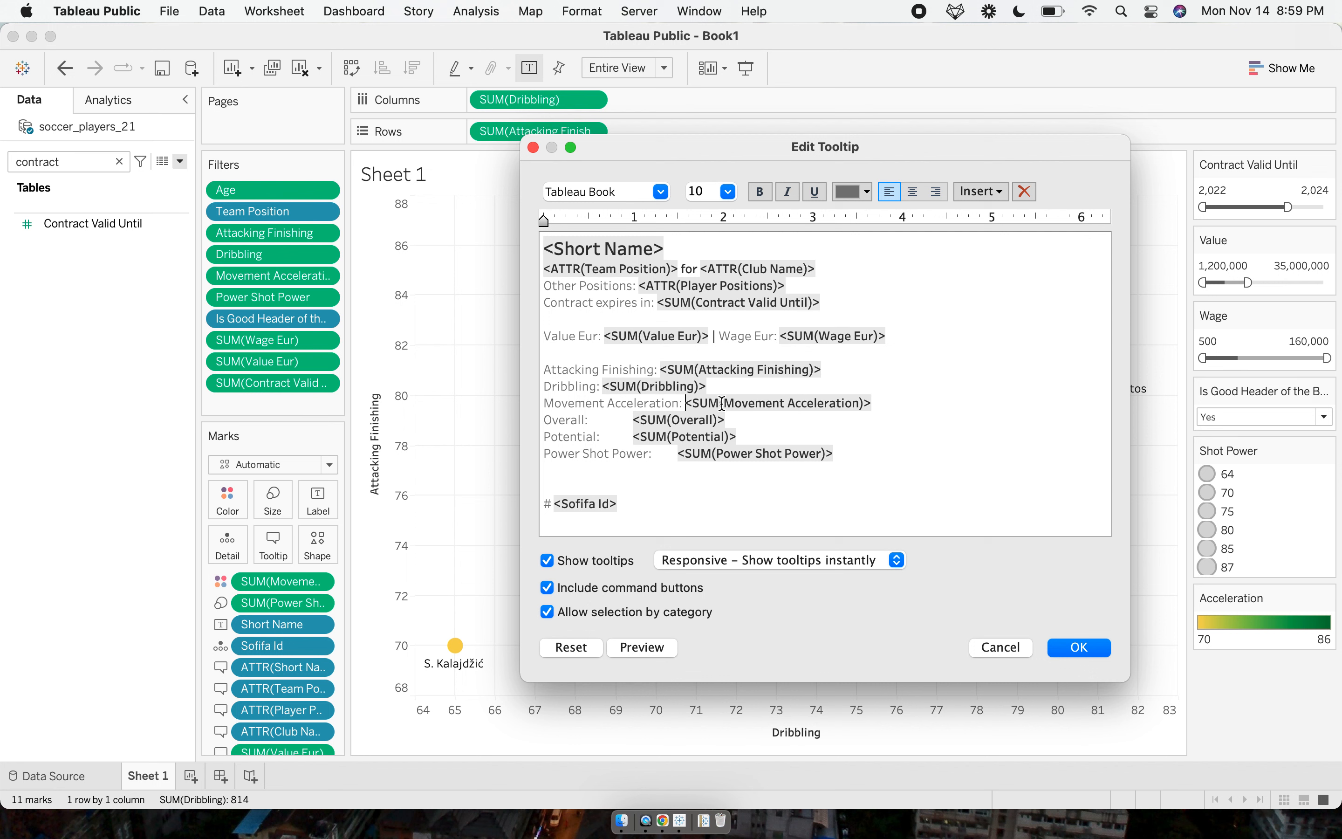
Move the Power Shot Power line below Movement Acceleration and add blank lines before and after this skills group.
triple_click(870, 456)
key("BackSpace")
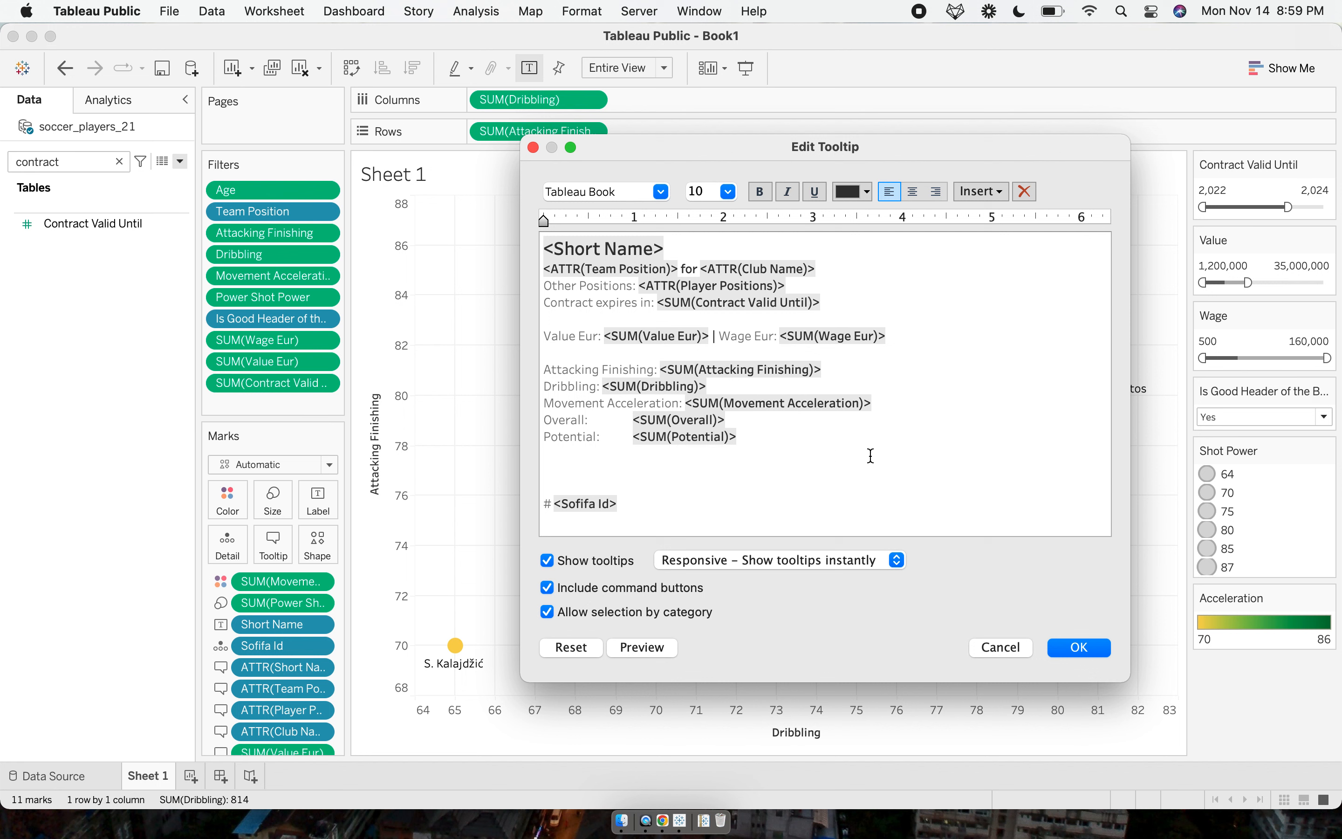
key("Up")
key("Up")
key("Return")
key("Up")
key("super+v")
key("Return")
key("Up")
key("Up")
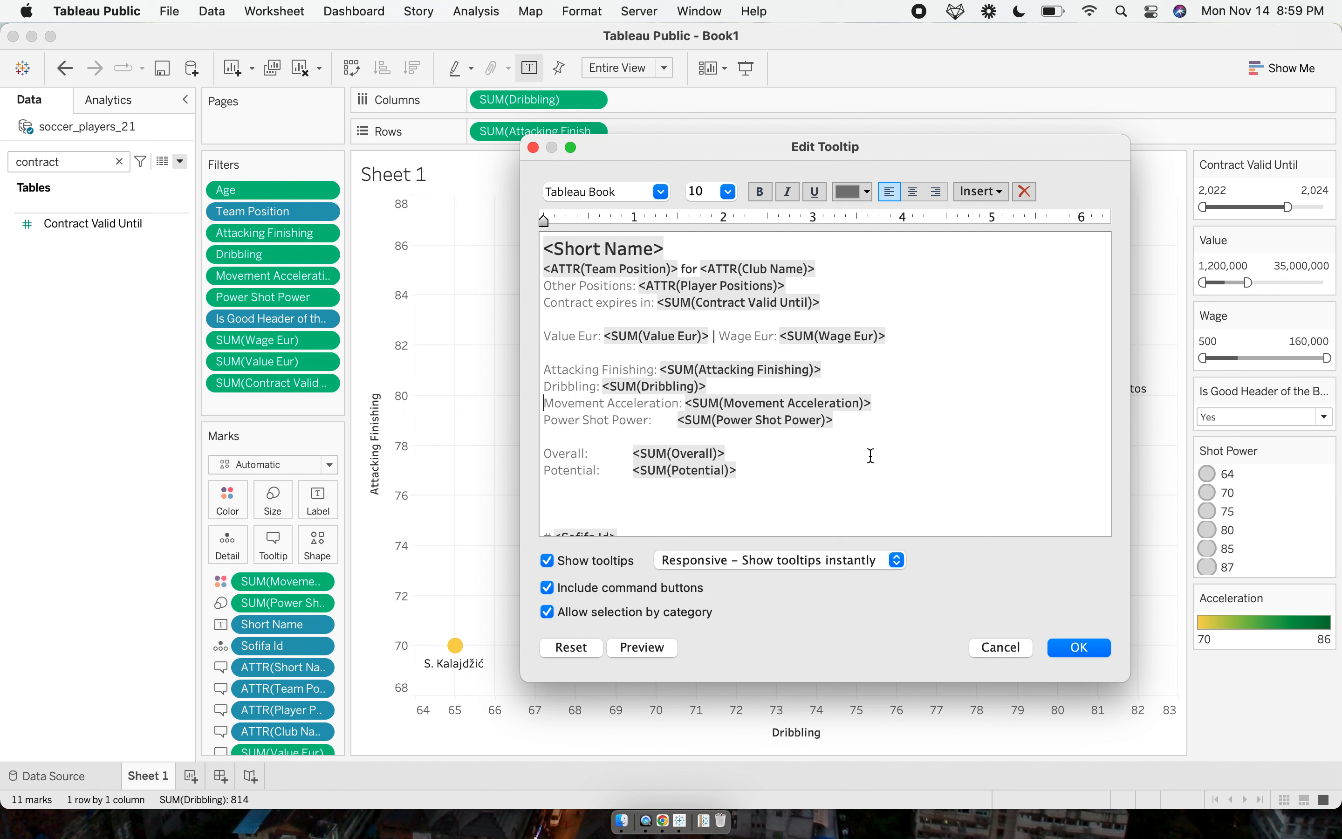
key("Return")
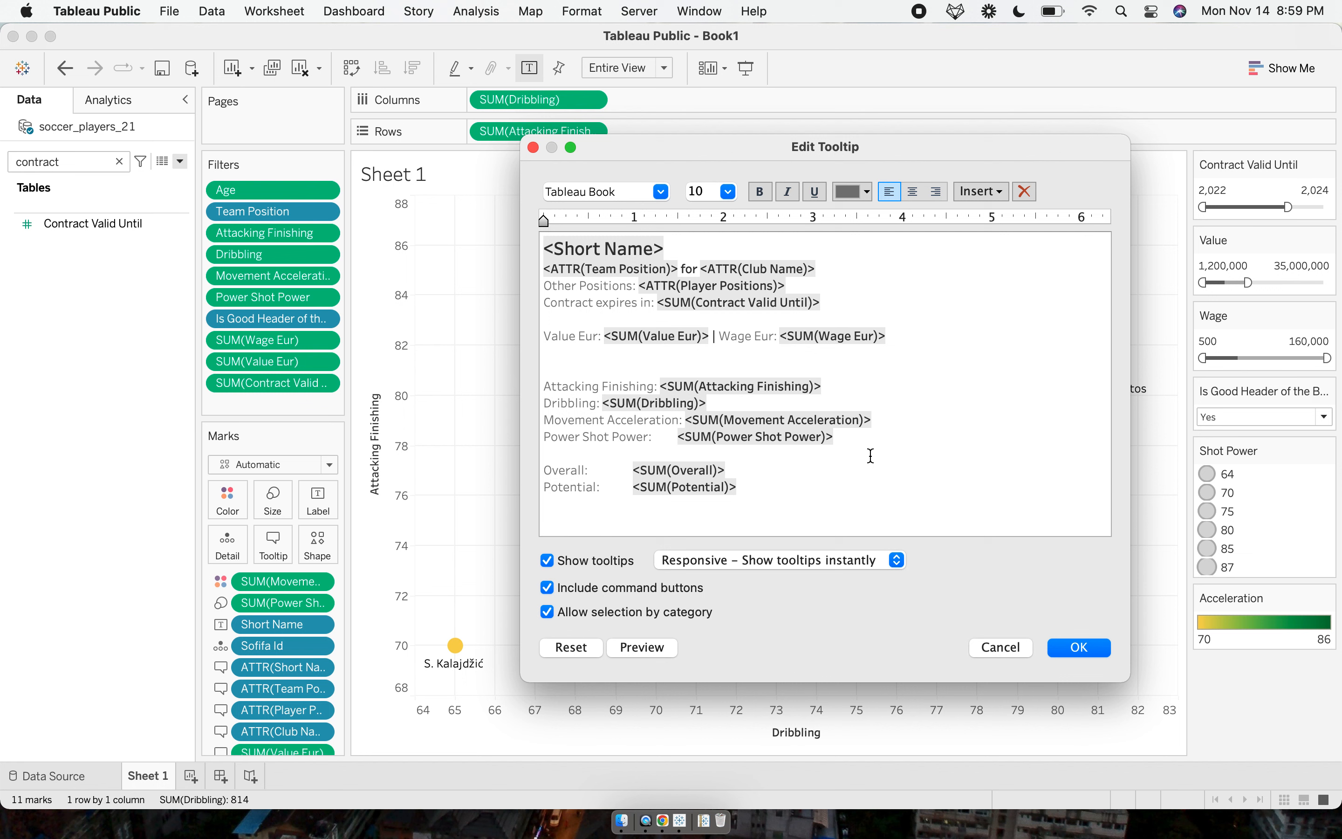
Move the Overall and Potential lines between the contract line and the Value Eur and Wage Eur line.
key("Down")
key("Down")
key("shift+Down")
key("shift+Down")
key("shift+Down")
key("BackSpace")
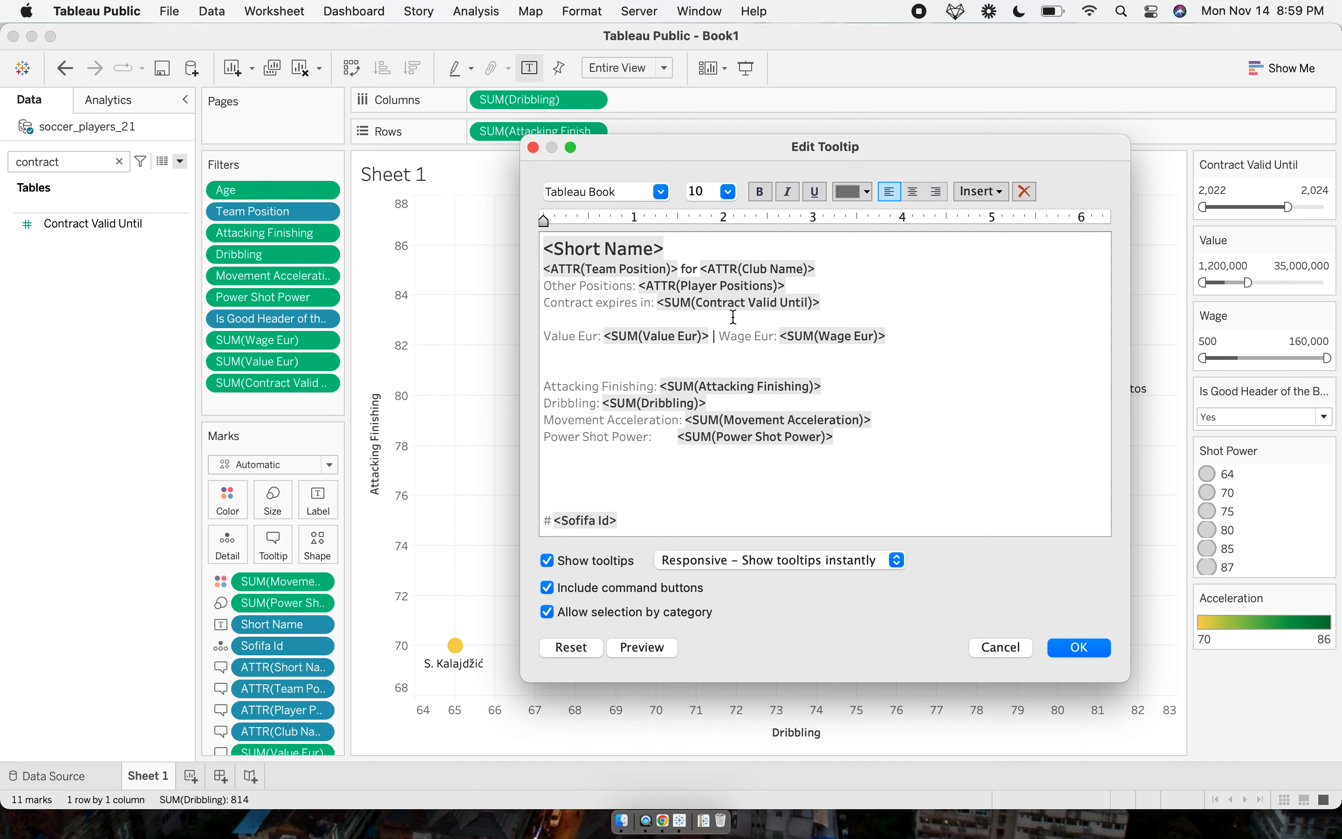
key("super+z")
key("super+z")
key("Up")
key("Up")
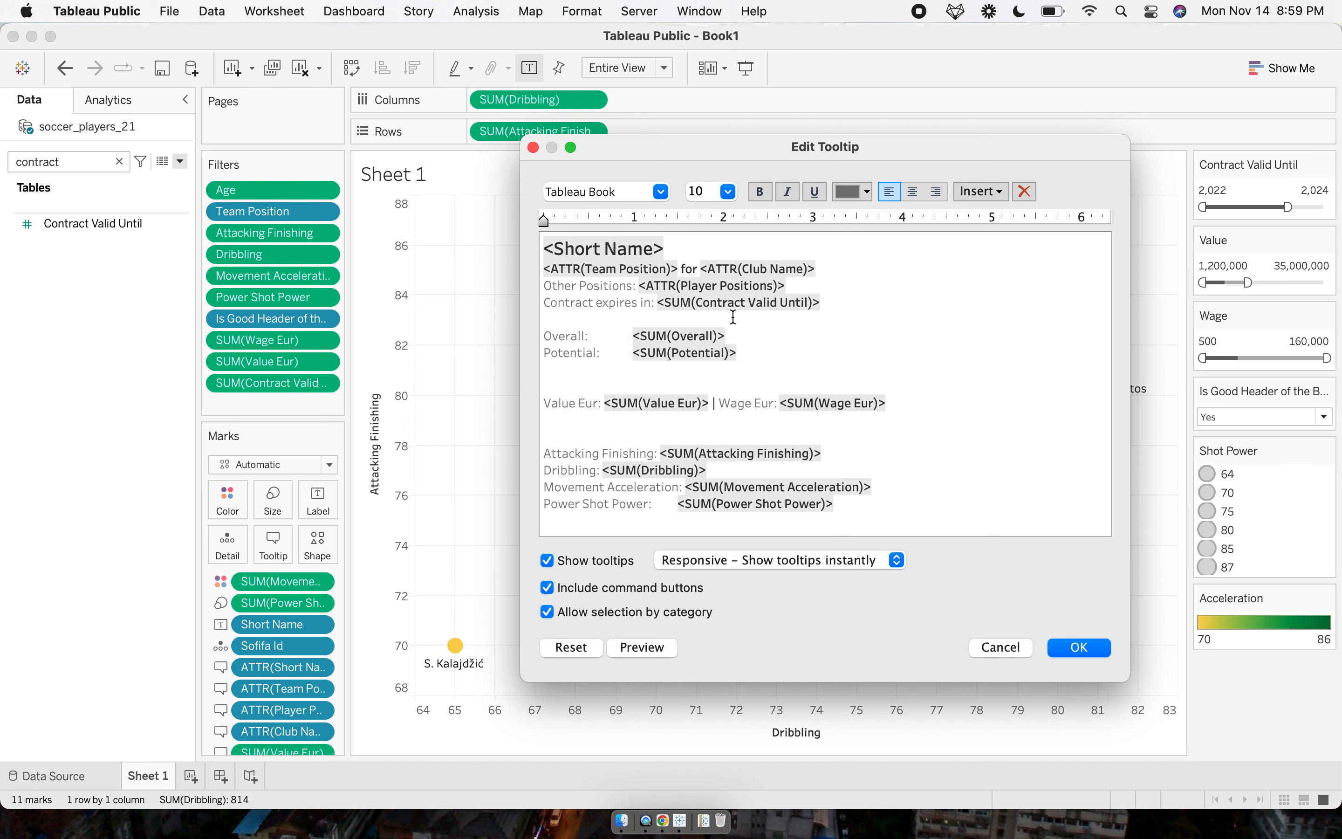
Join the Overall and Potential fields on the Potential line, separated by a slash.
left_click_drag(632, 333, 712, 333)
key("BackSpace")
left_click_drag(630, 352, 650, 352)
key("super+v")
type("/")
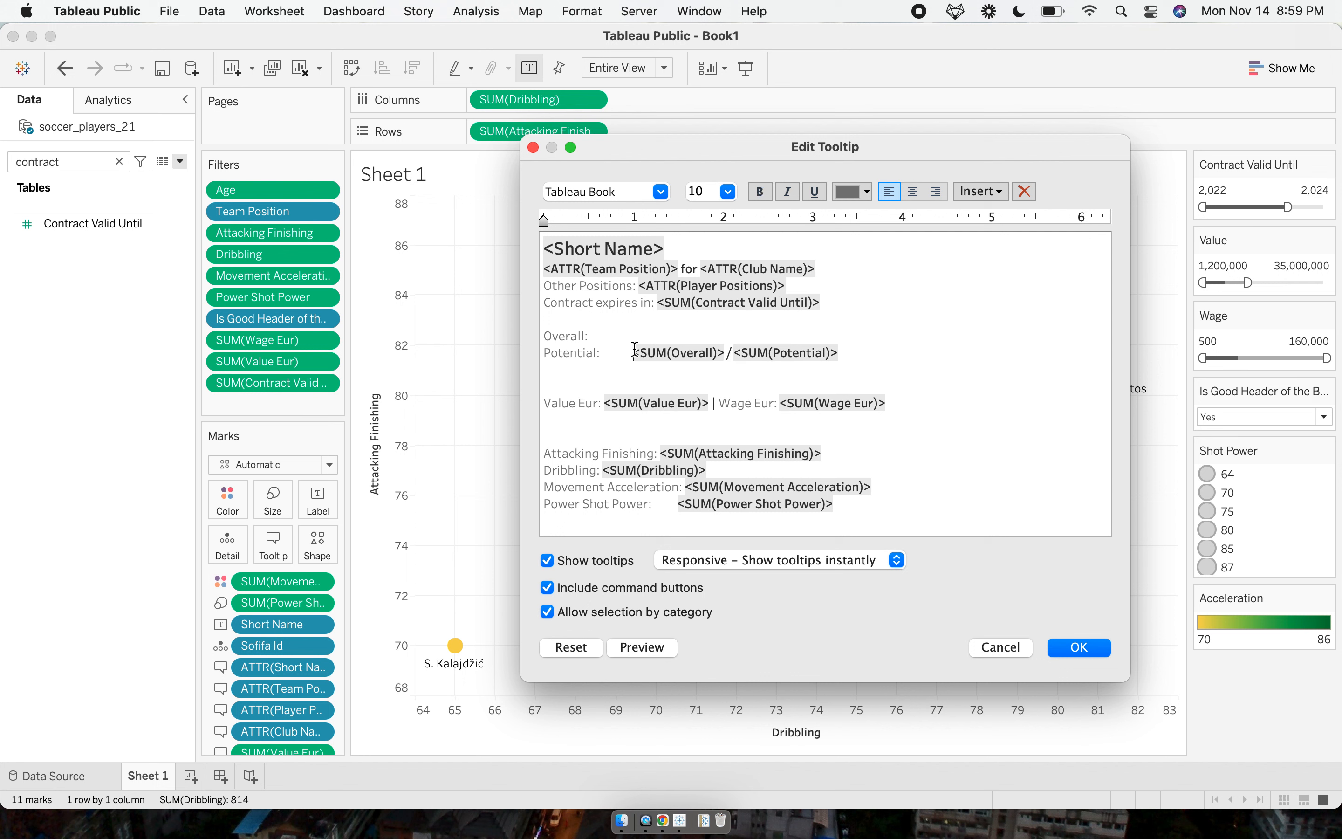
Merge the two labels into one "Overall / Potential" heading, with the joined rating fields on the line below it.
key("Return")
left_click(577, 346)
key("BackSpace")
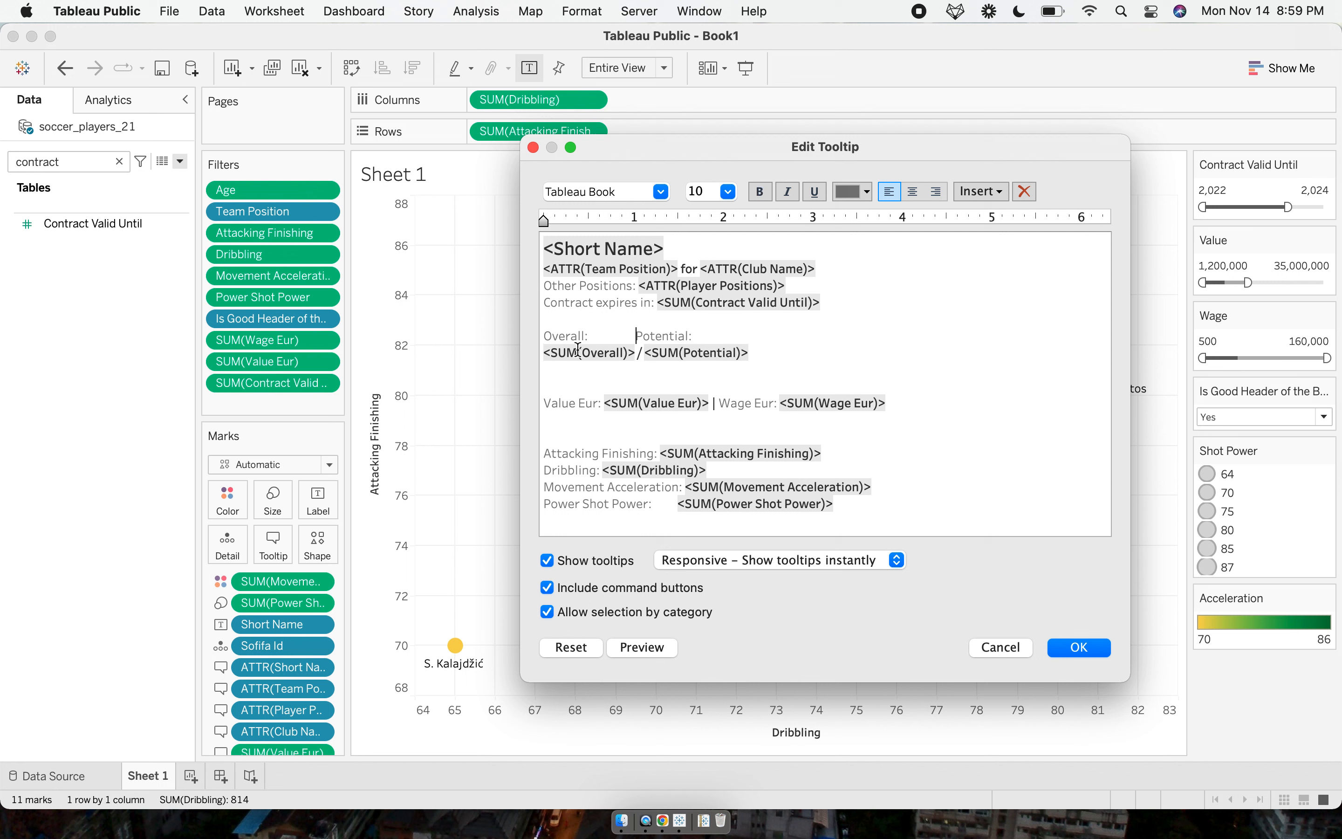
key("BackSpace")
key("BackSpace")
type("/")
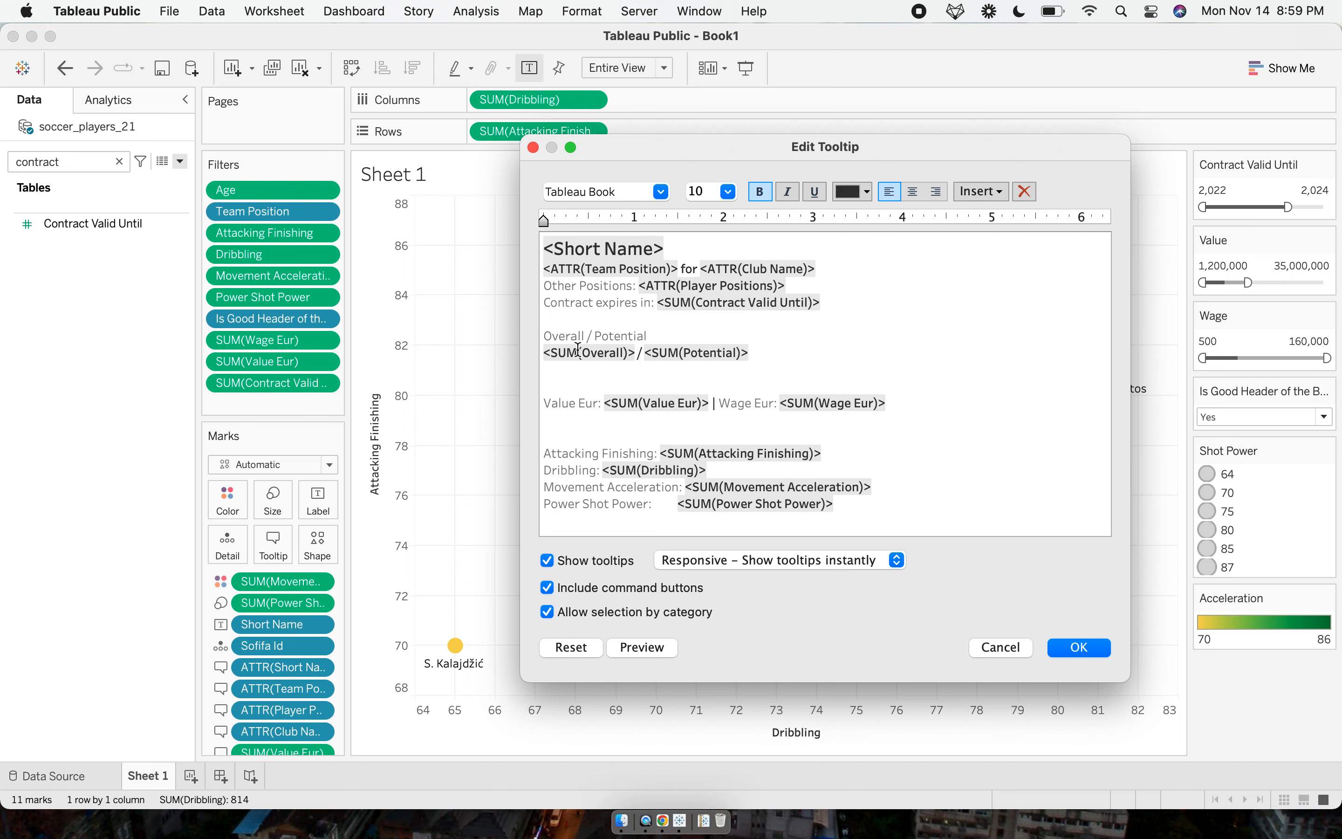
Set the font size of the Overall / Potential field line to 12.
triple_click(577, 349)
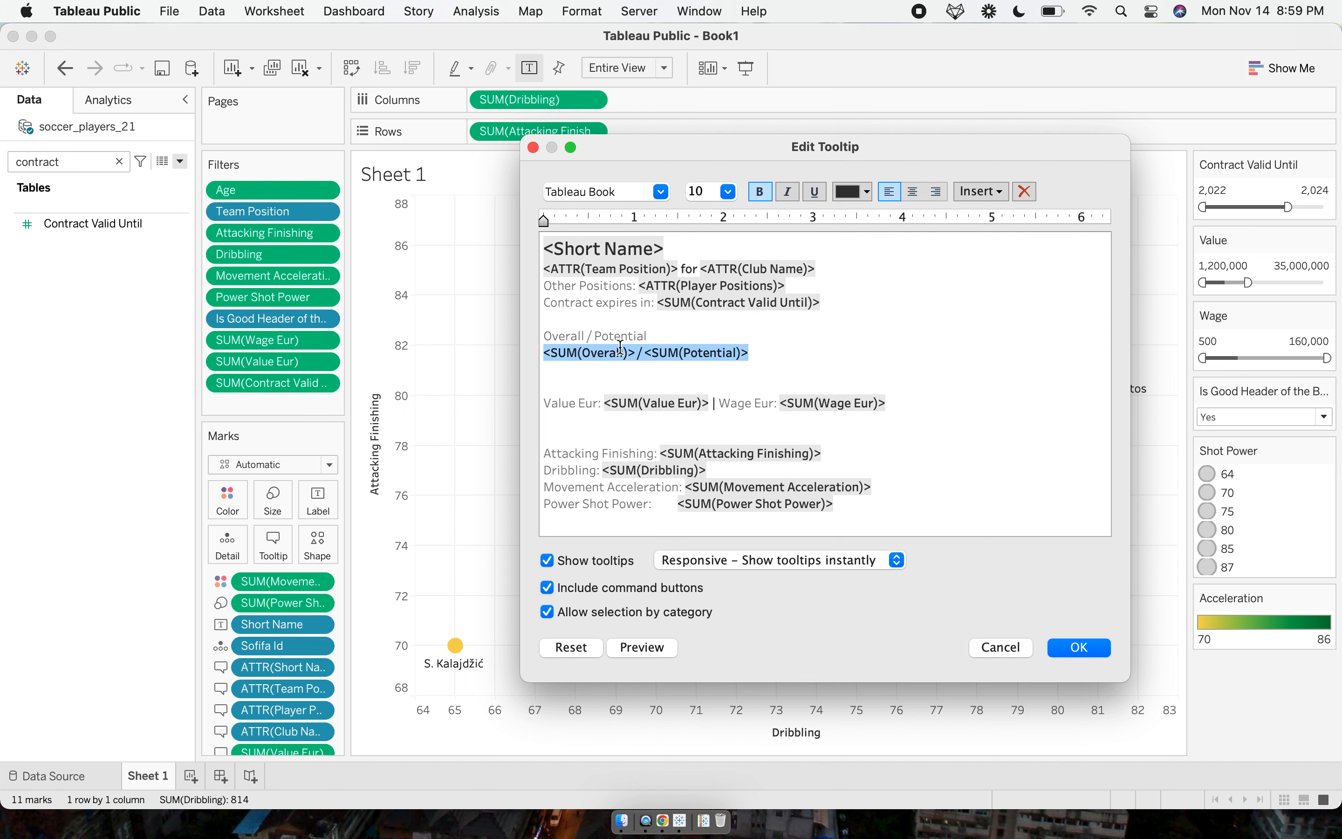
left_click(728, 191)
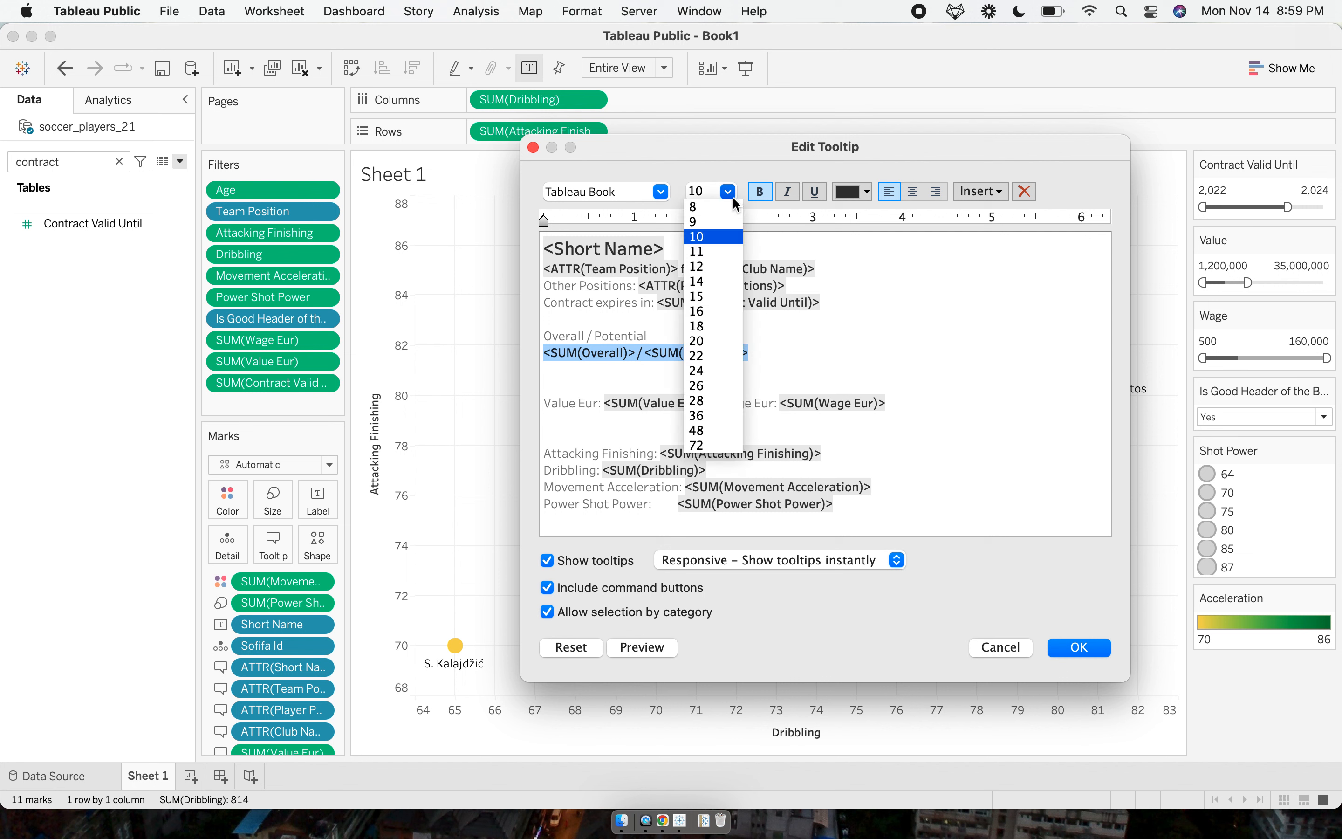
left_click(727, 267)
Delete the surplus blank lines above and below the Value Eur and Wage Eur line.
left_click(690, 383)
key("BackSpace")
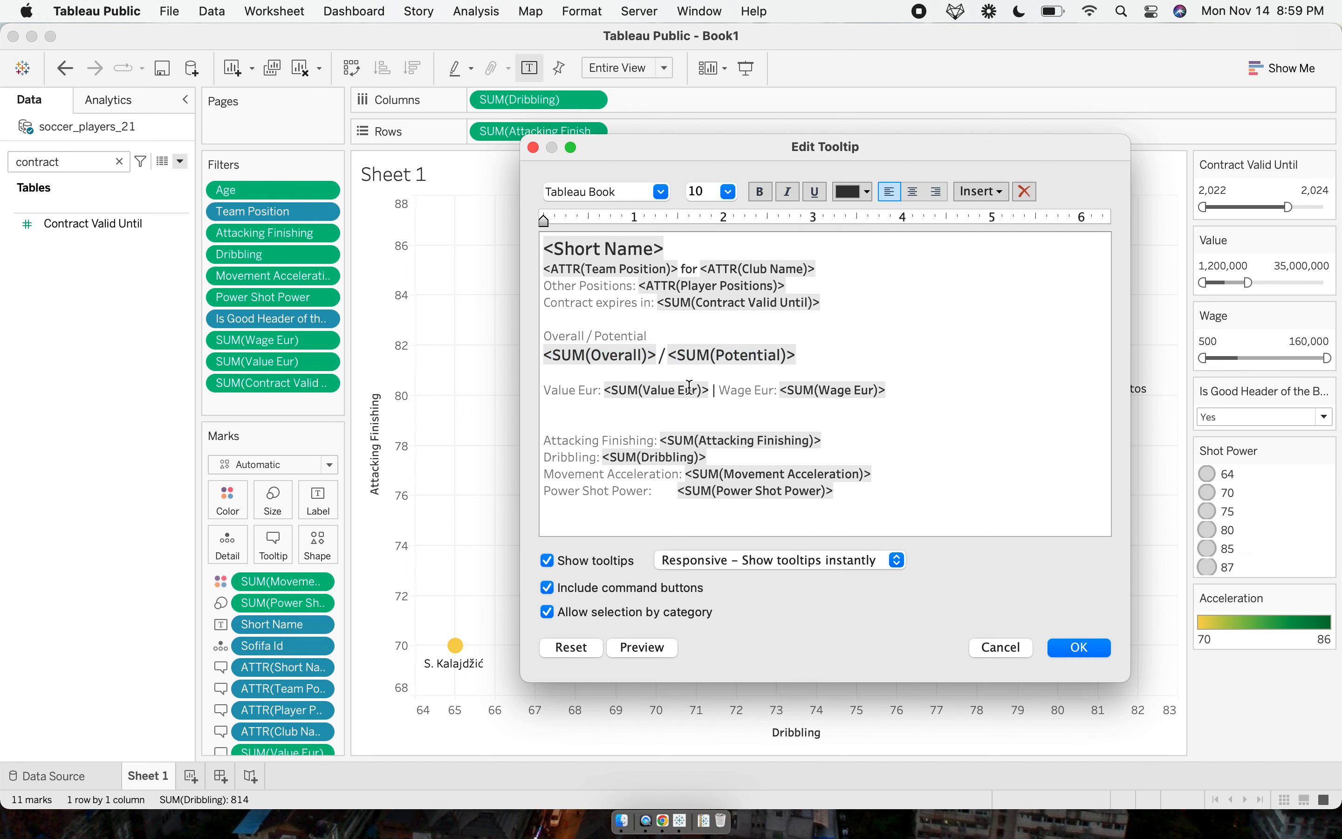
left_click(606, 422)
key("BackSpace")
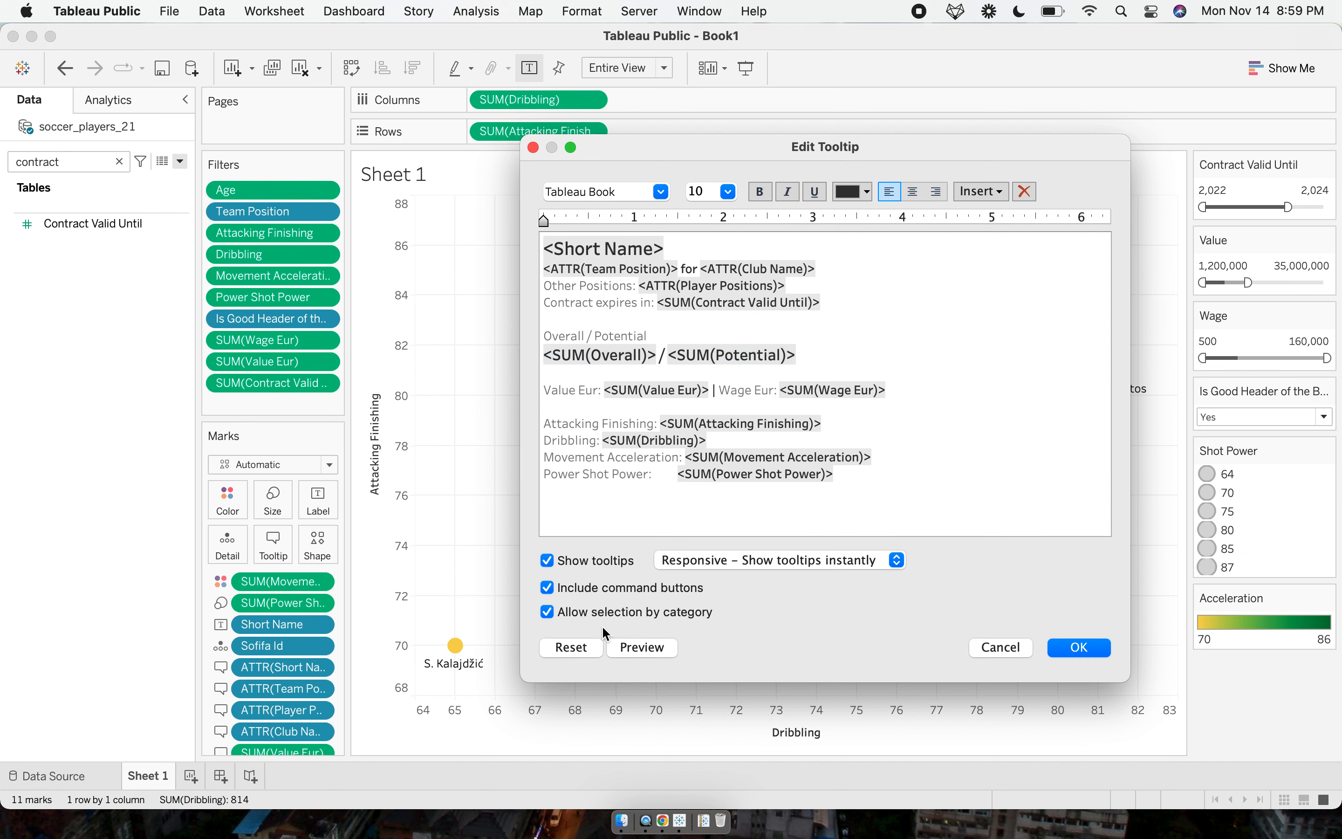
Delete the surplus blank lines above the Sofifa Id line, preview the tooltip and apply it.
left_click(639, 649)
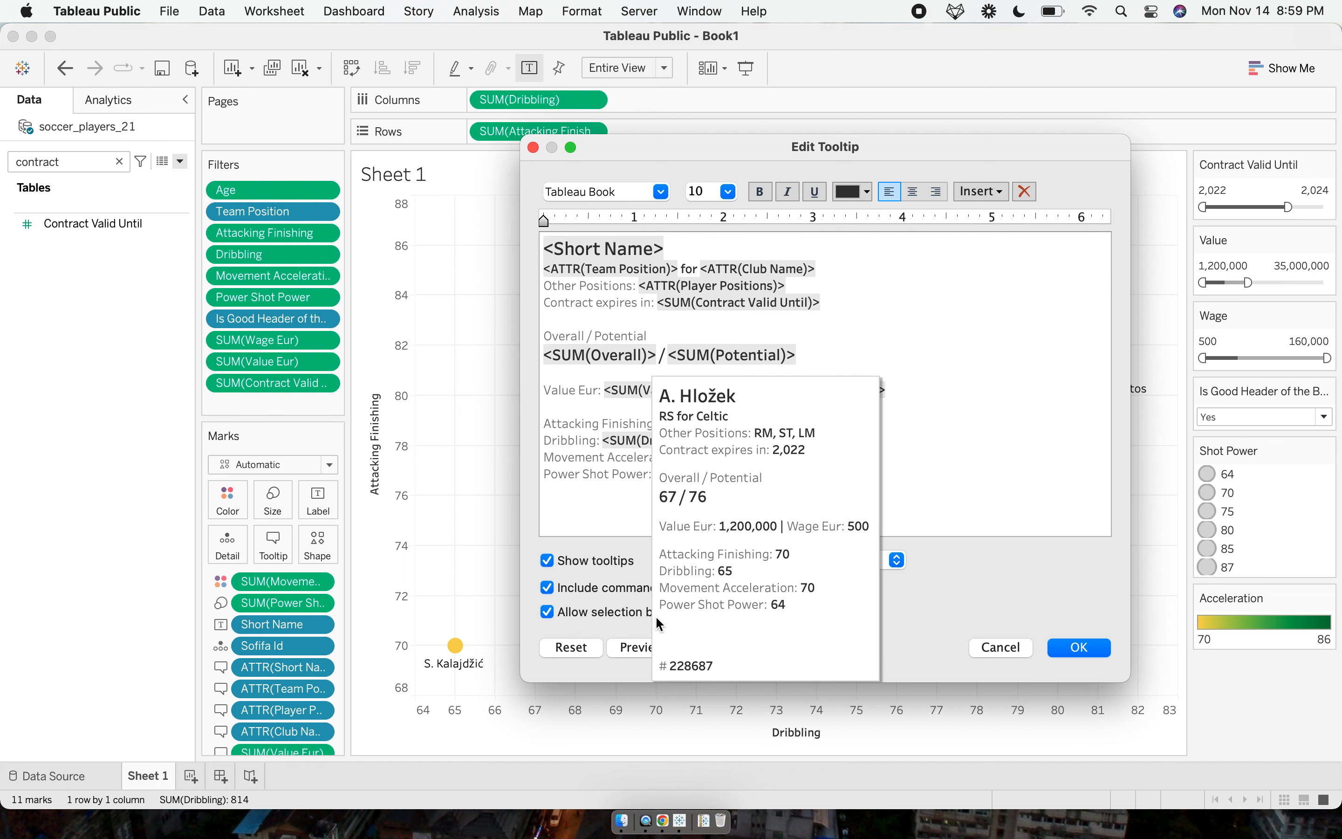
scroll(566, 516, "down", 2)
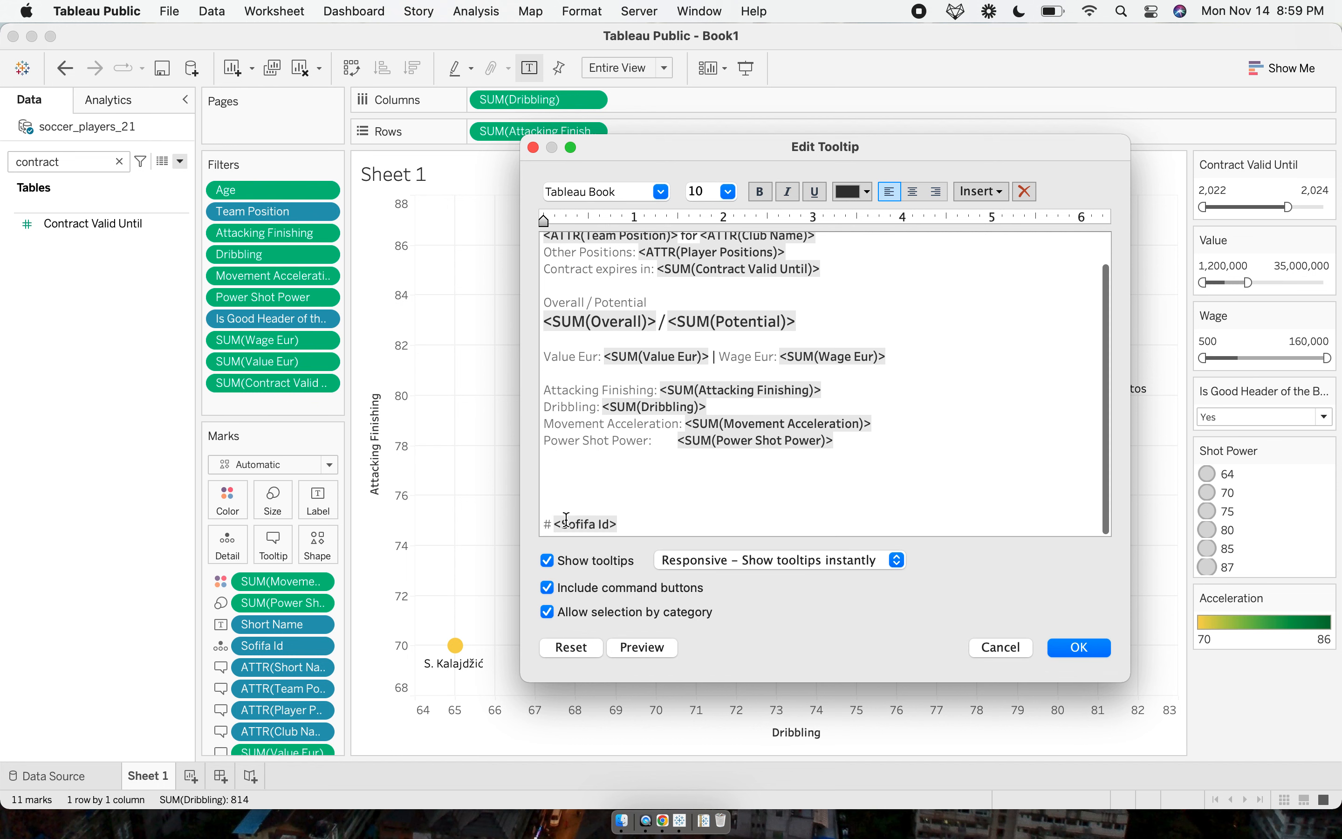
key("BackSpace")
key("BackSpace")
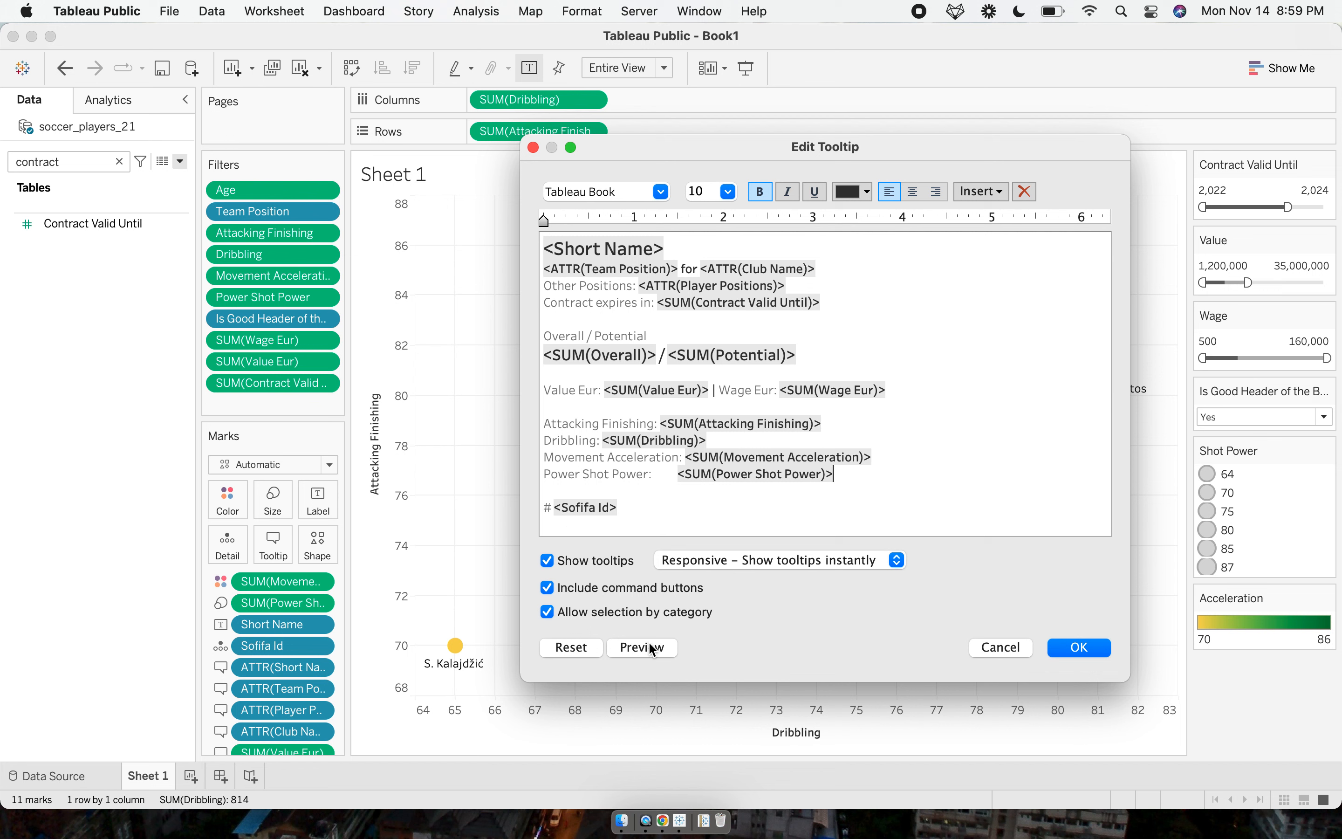
left_click(649, 644)
mouse_move(625, 647)
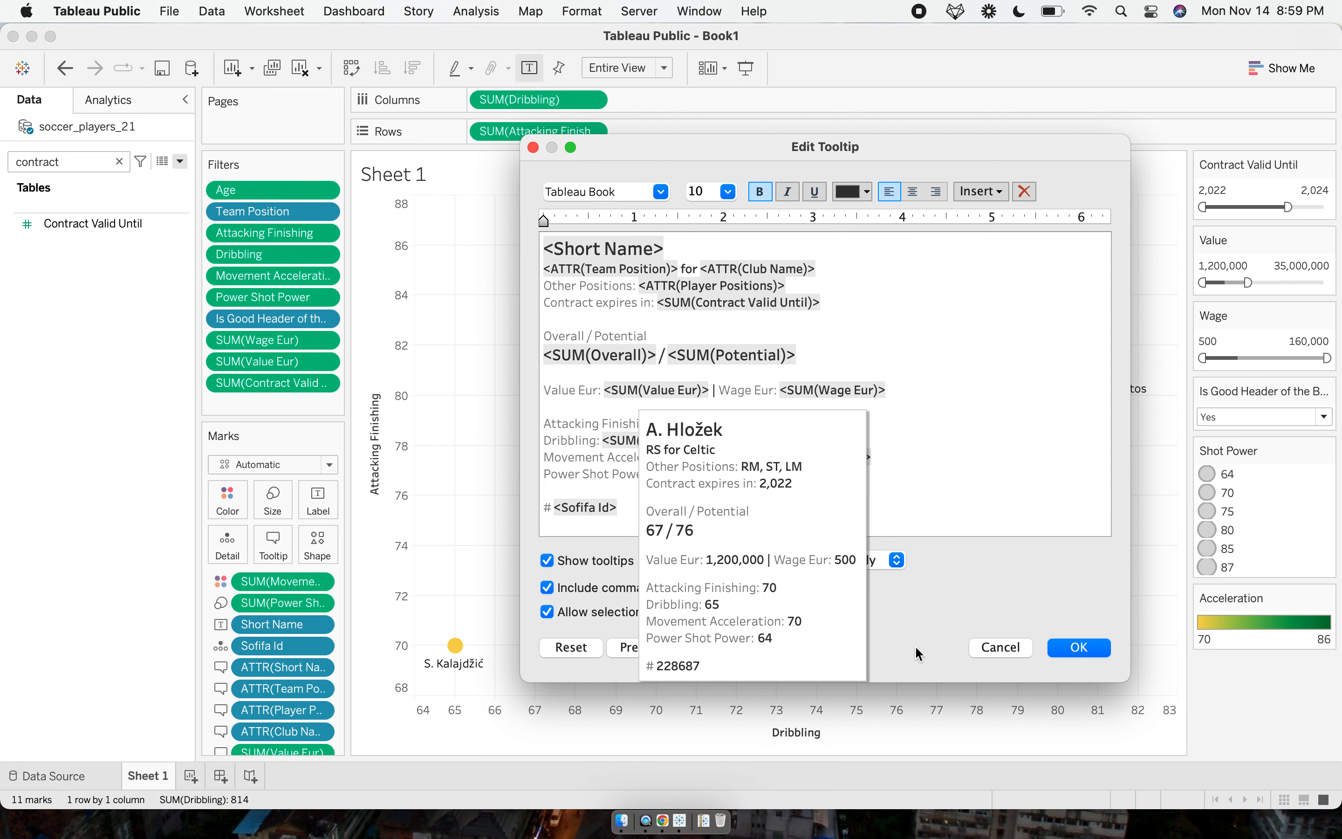
left_click(1079, 647)
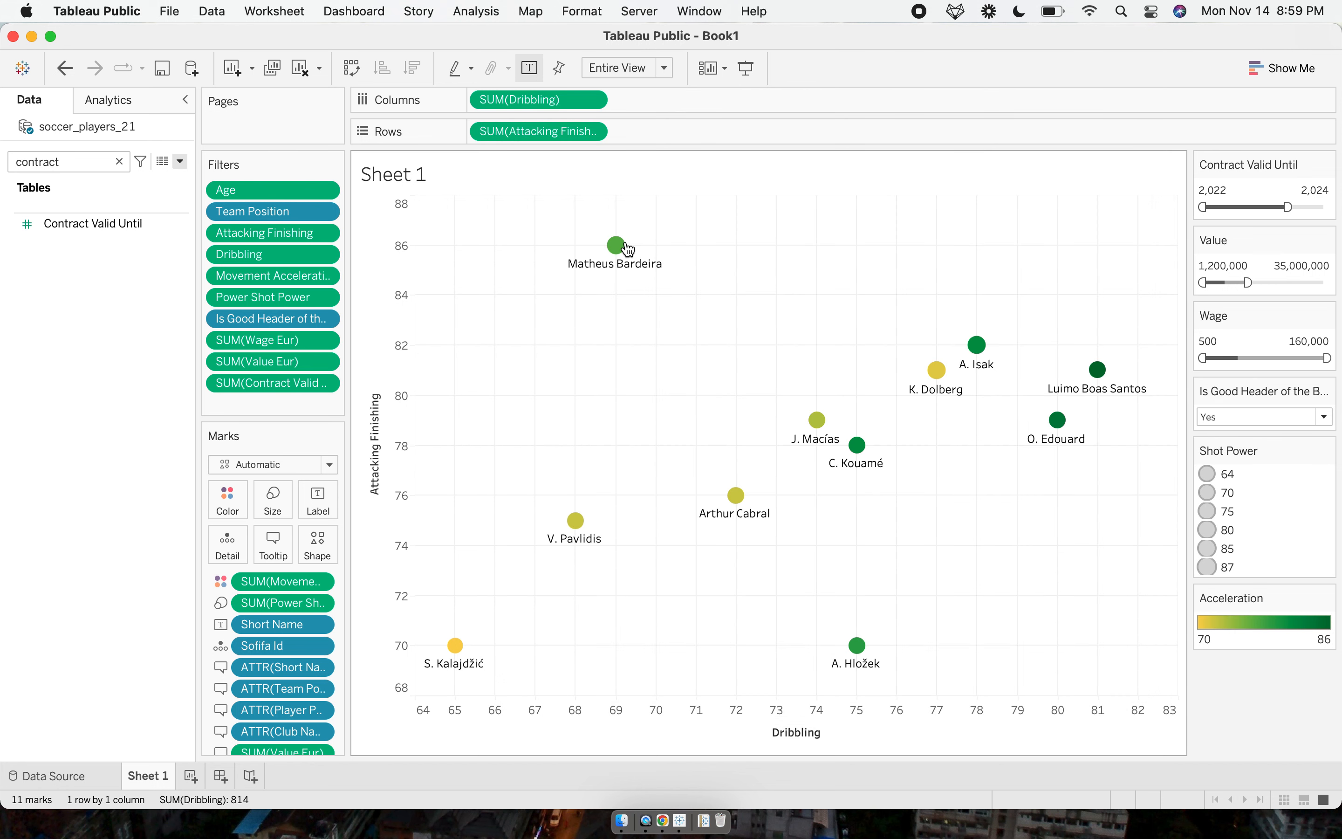
mouse_move(576, 521)
mouse_move(622, 258)
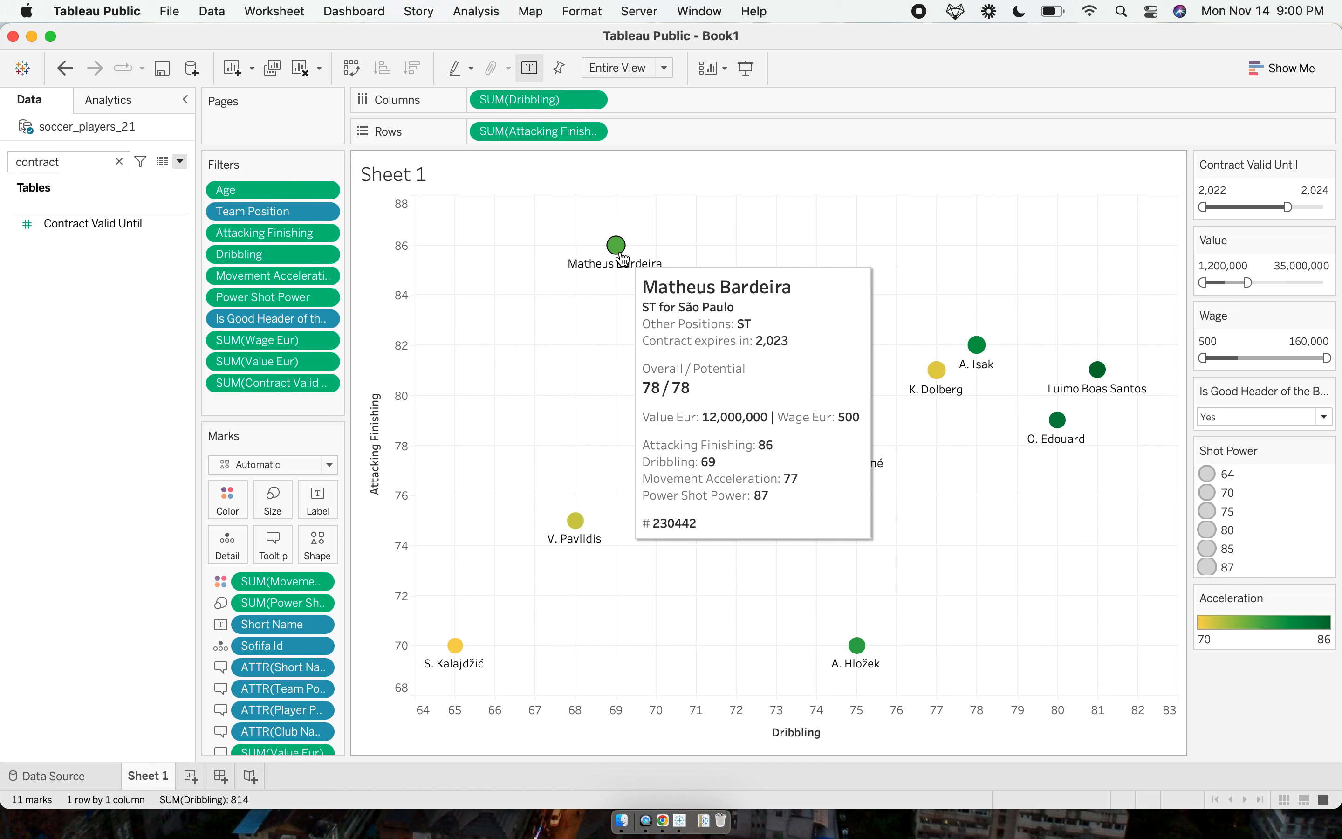
Find the Value Eur field in the data source and open its default number format settings.
left_click(120, 161)
type("value")
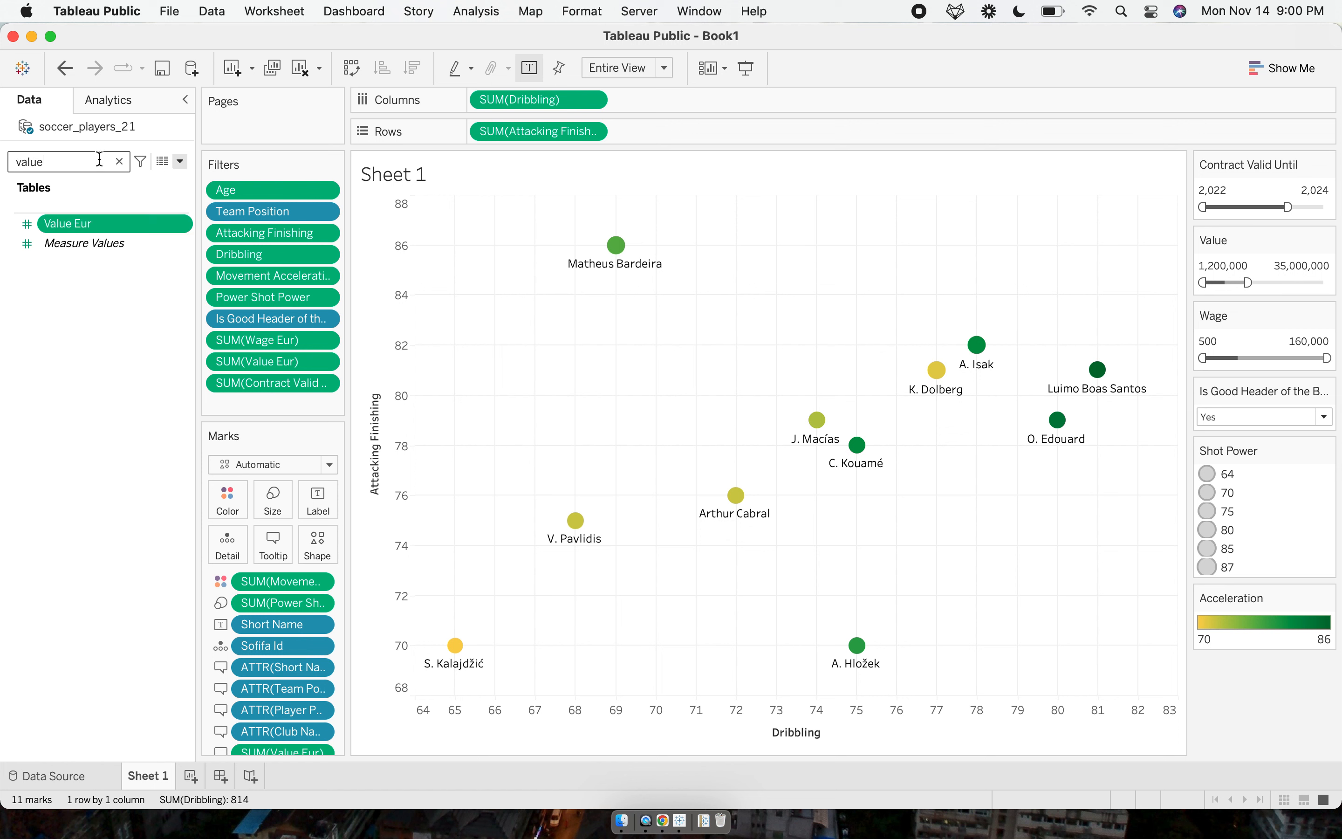
left_click(131, 223)
double_click(84, 161)
right_click(186, 230)
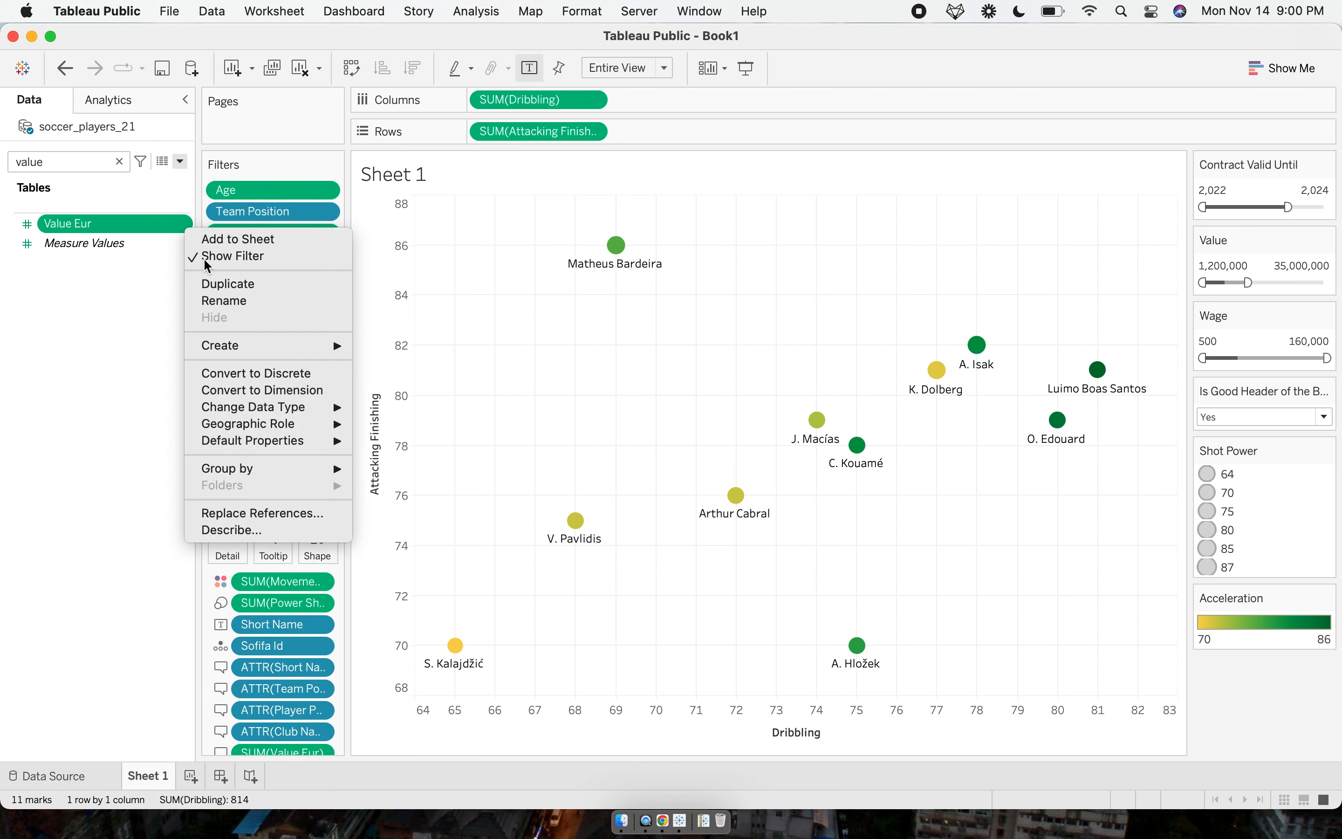
mouse_move(309, 442)
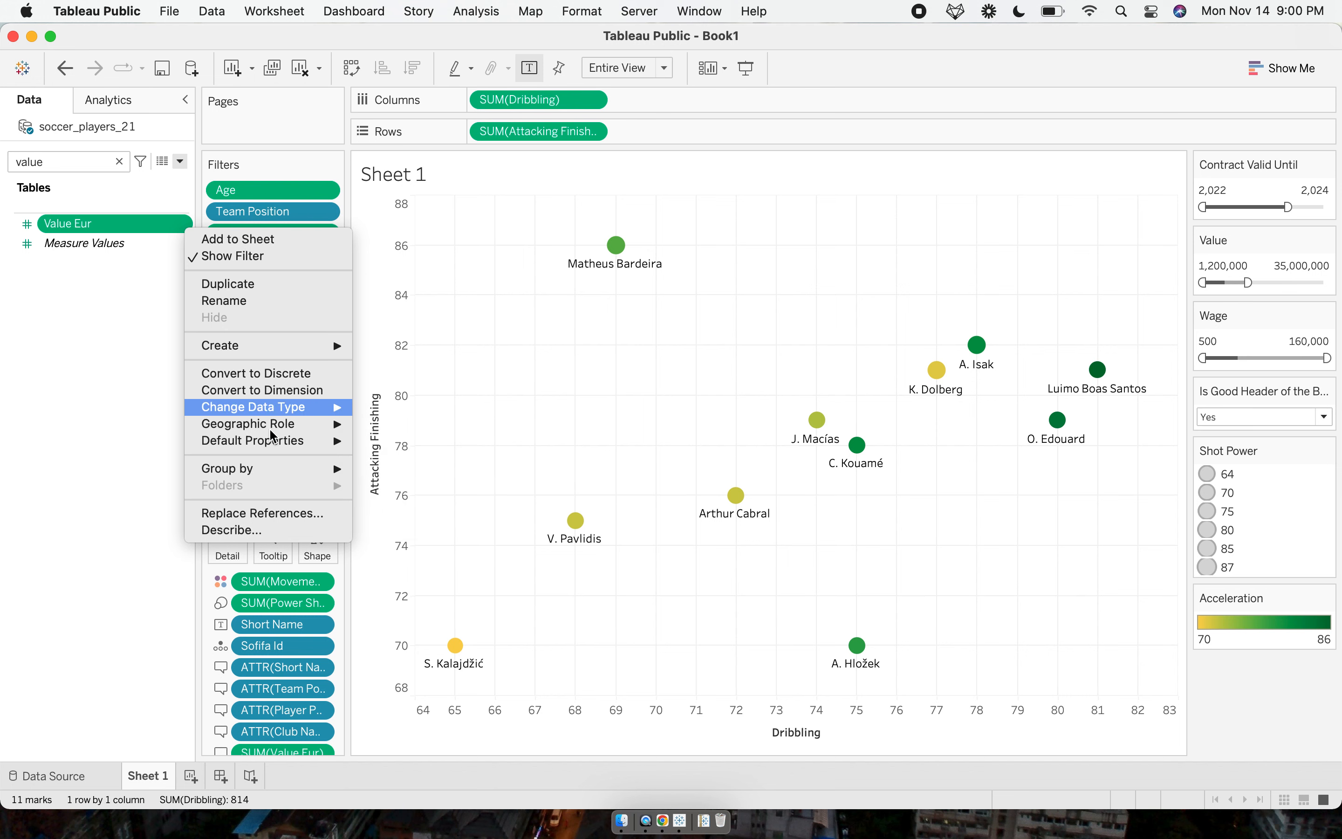
left_click(407, 477)
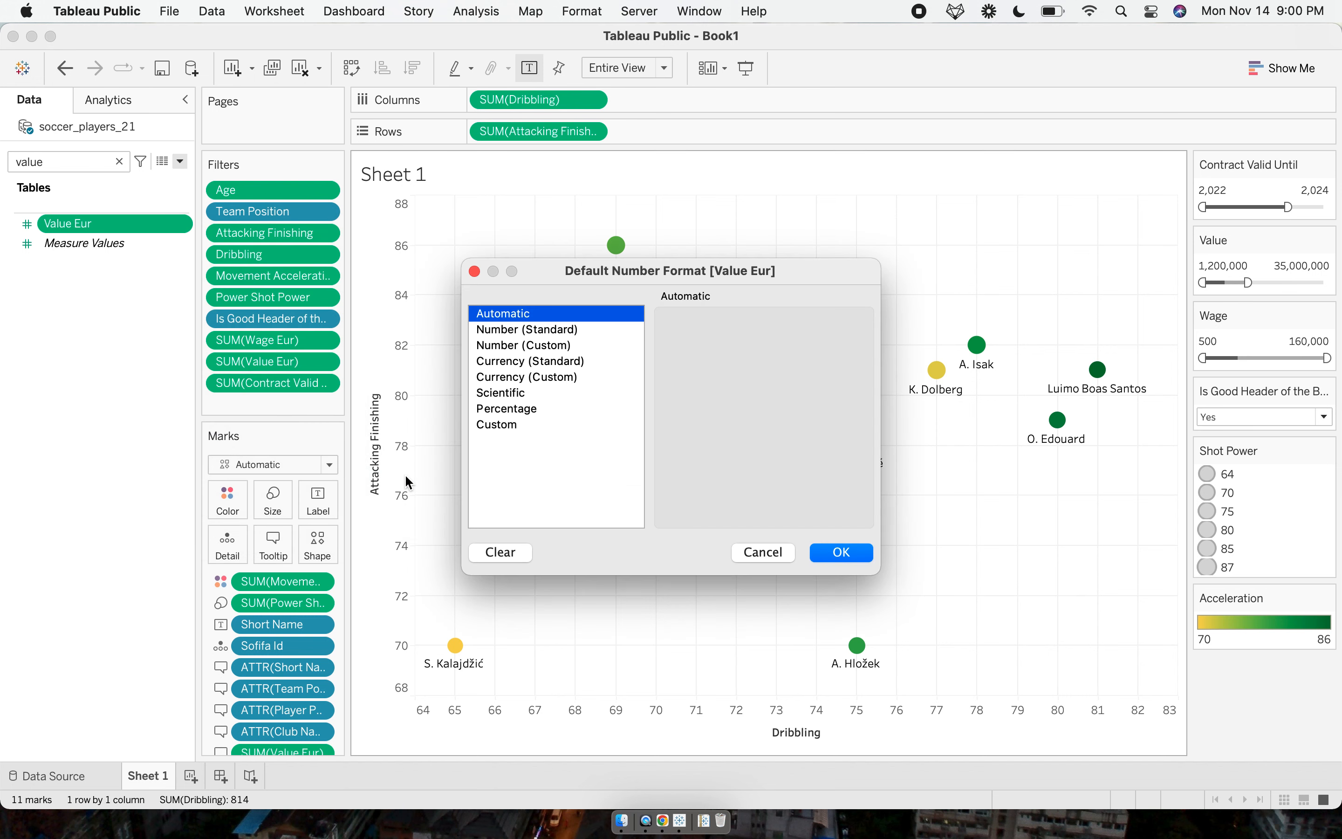
Choose the Currency (Custom) format for Value Eur with 0 decimal places.
left_click(574, 363)
left_click(729, 346)
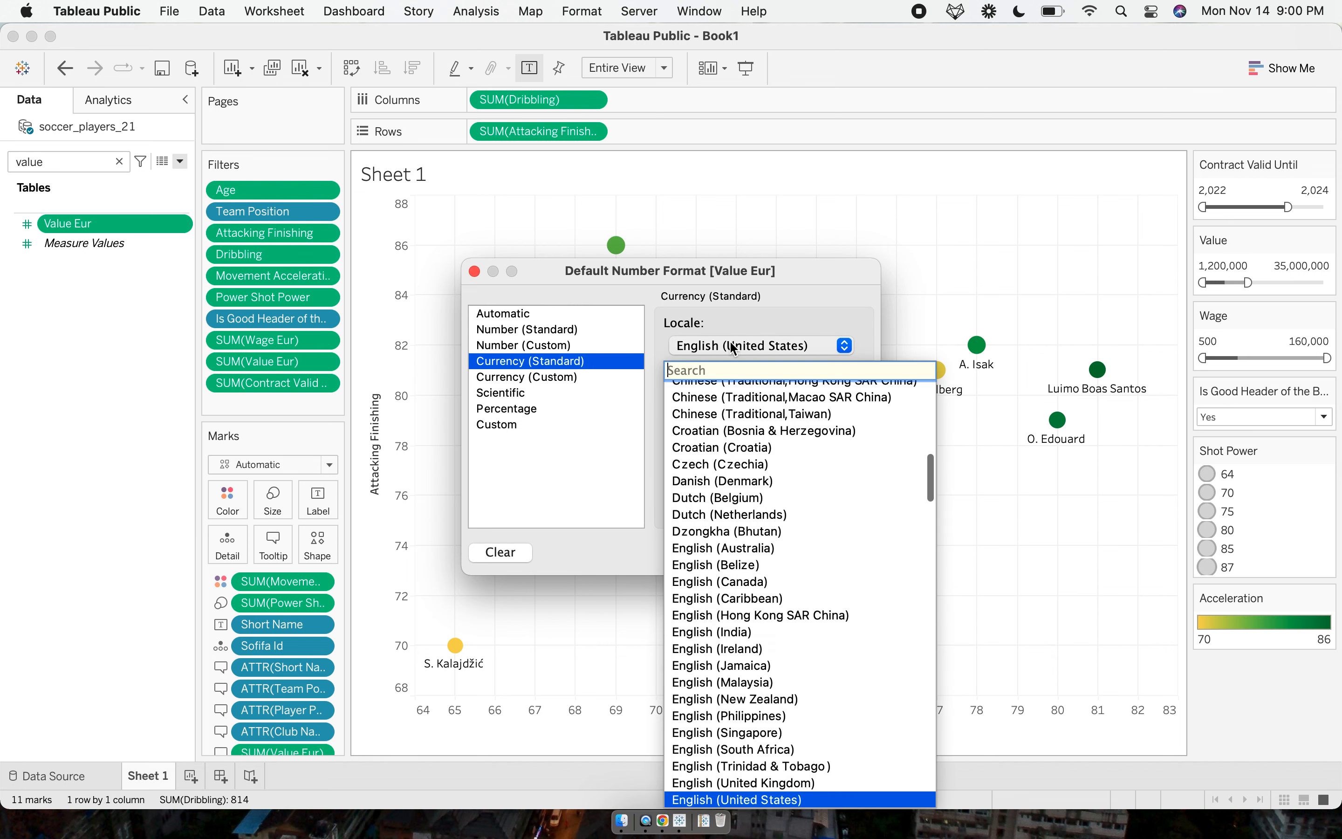
left_click(730, 329)
left_click(592, 377)
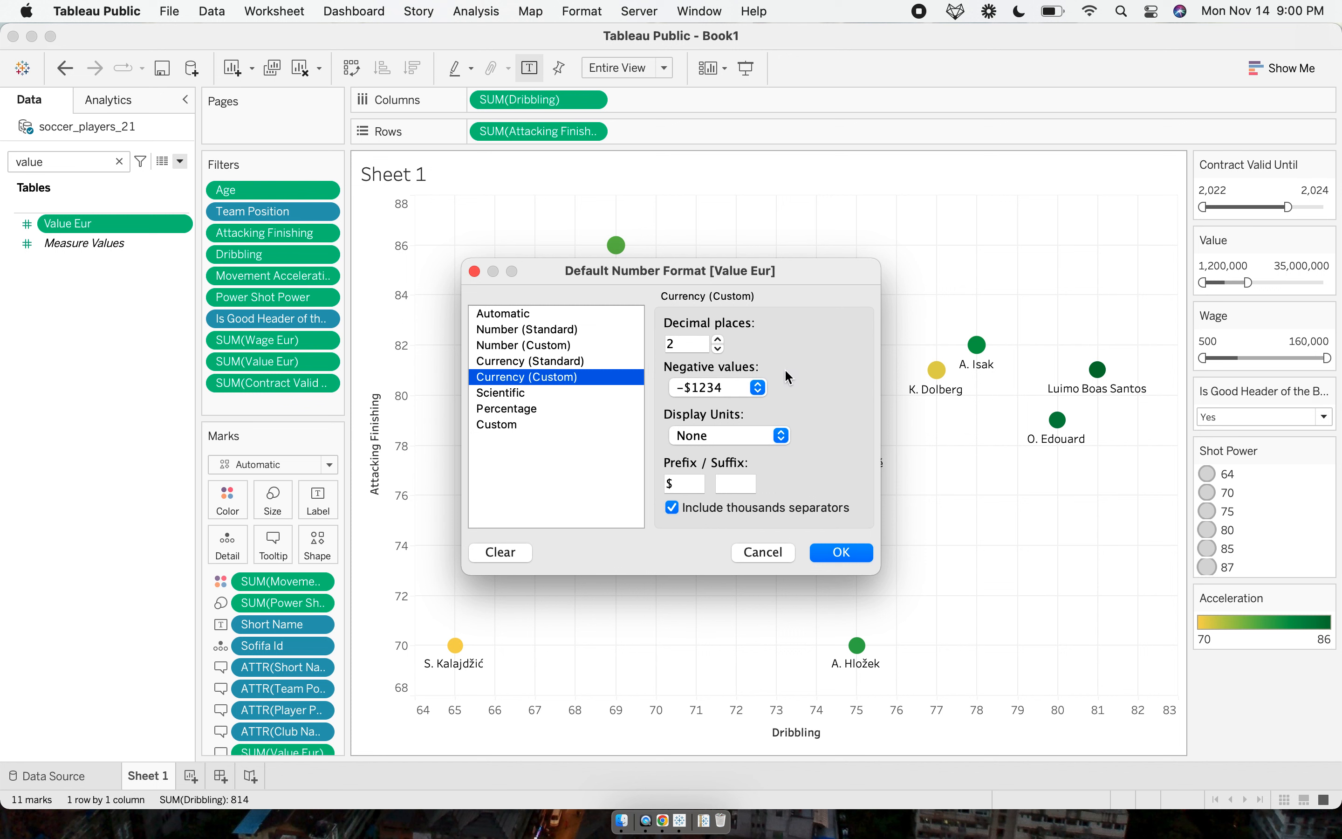
left_click(718, 349)
left_click(719, 348)
left_click(689, 488)
key("BackSpace")
type("$")
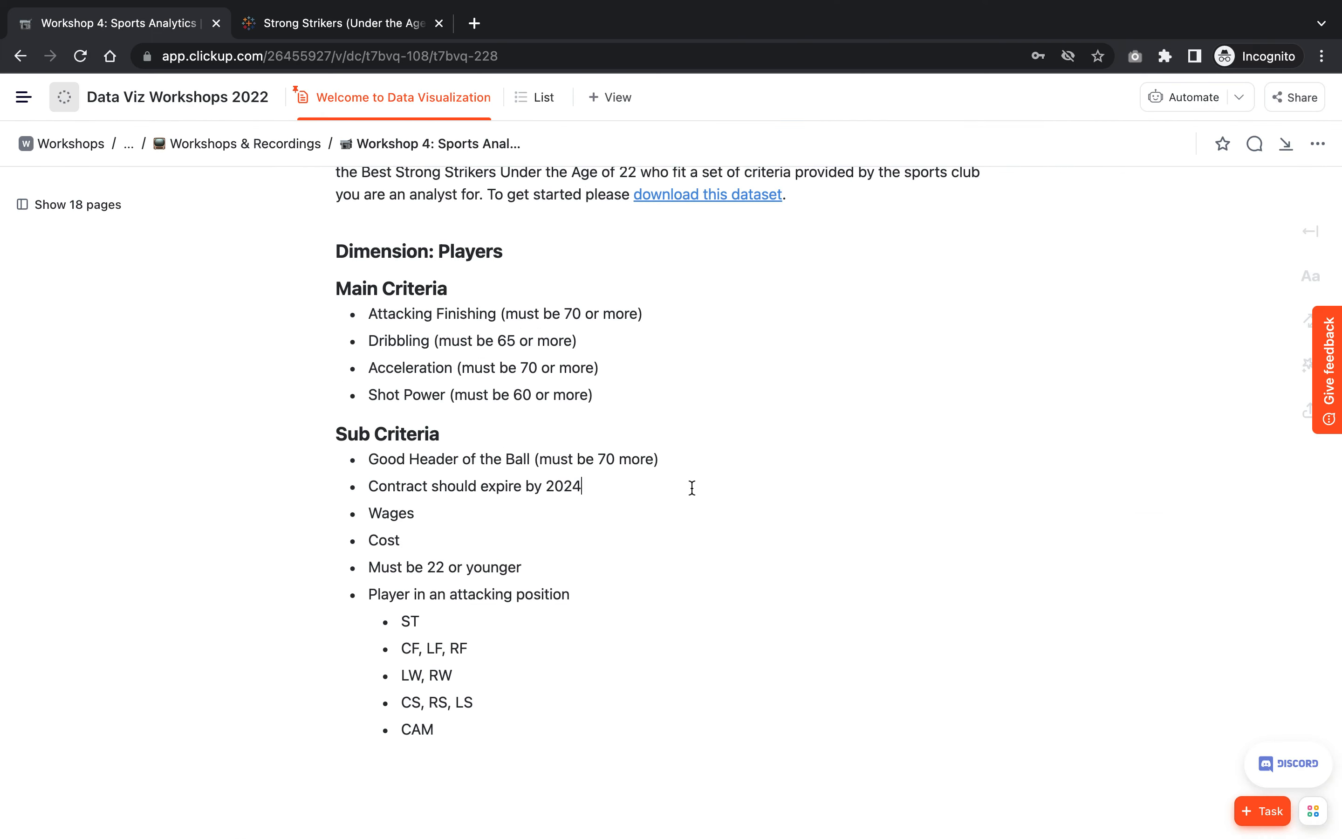
Switch to Chrome, search Google for "euro symbol" and copy the € sign from the results.
key("cmd+t")
type("euro symbol")
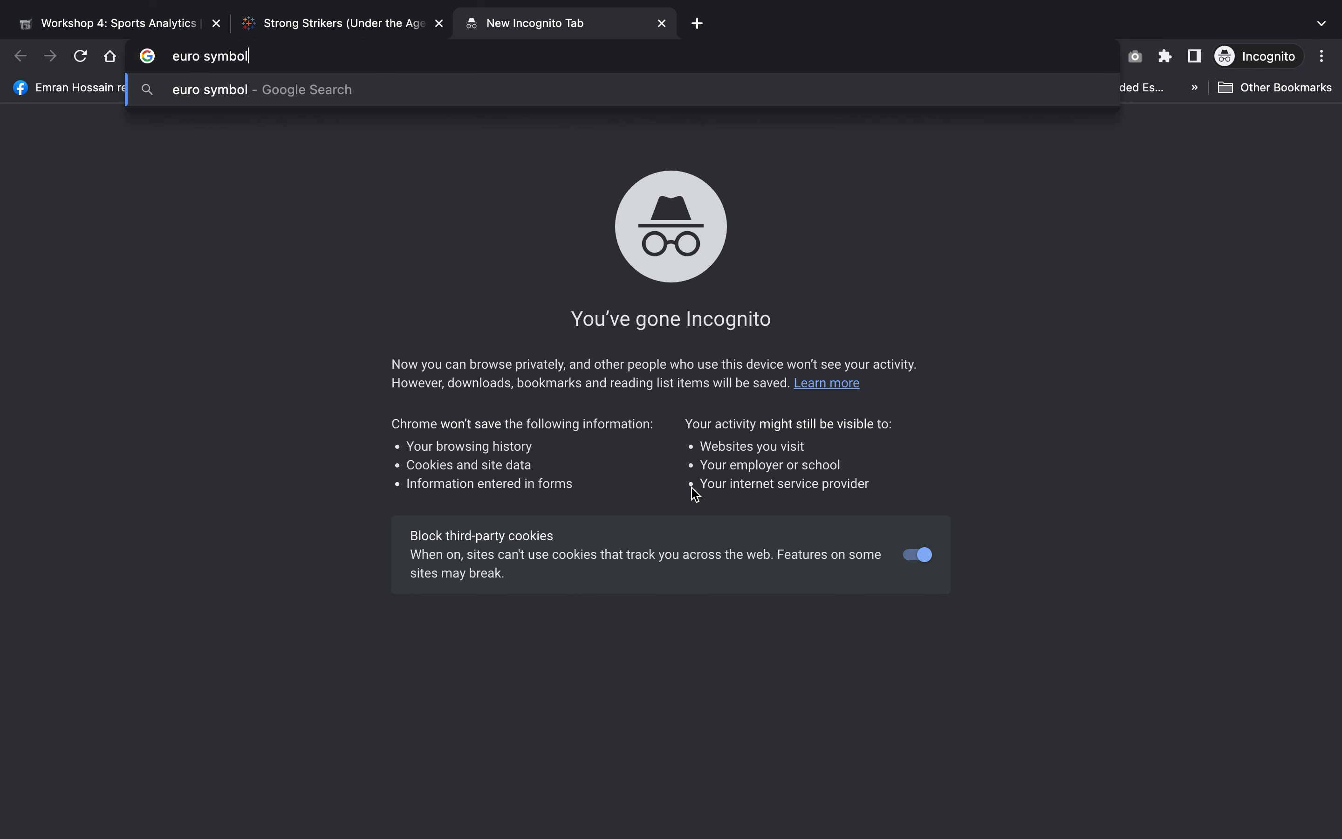
key("Return")
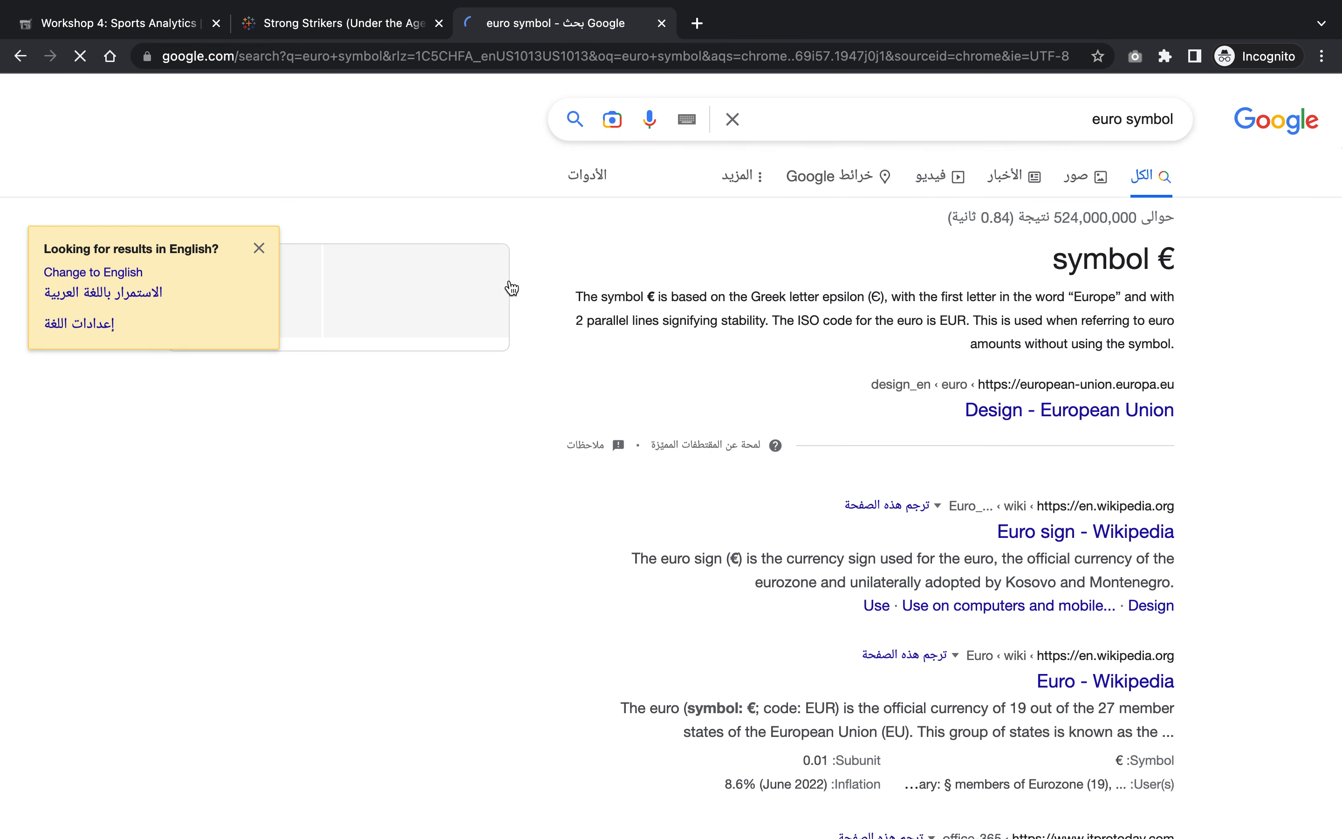
left_click(97, 271)
double_click(277, 293)
key("super+c")
Back in Tableau Public, apply a € prefix, no thousands separators and Millions (M) display units to the Value Eur format.
key("ctrl+Left")
left_click(684, 484)
key("BackSpace")
key("super+v")
left_click(811, 507)
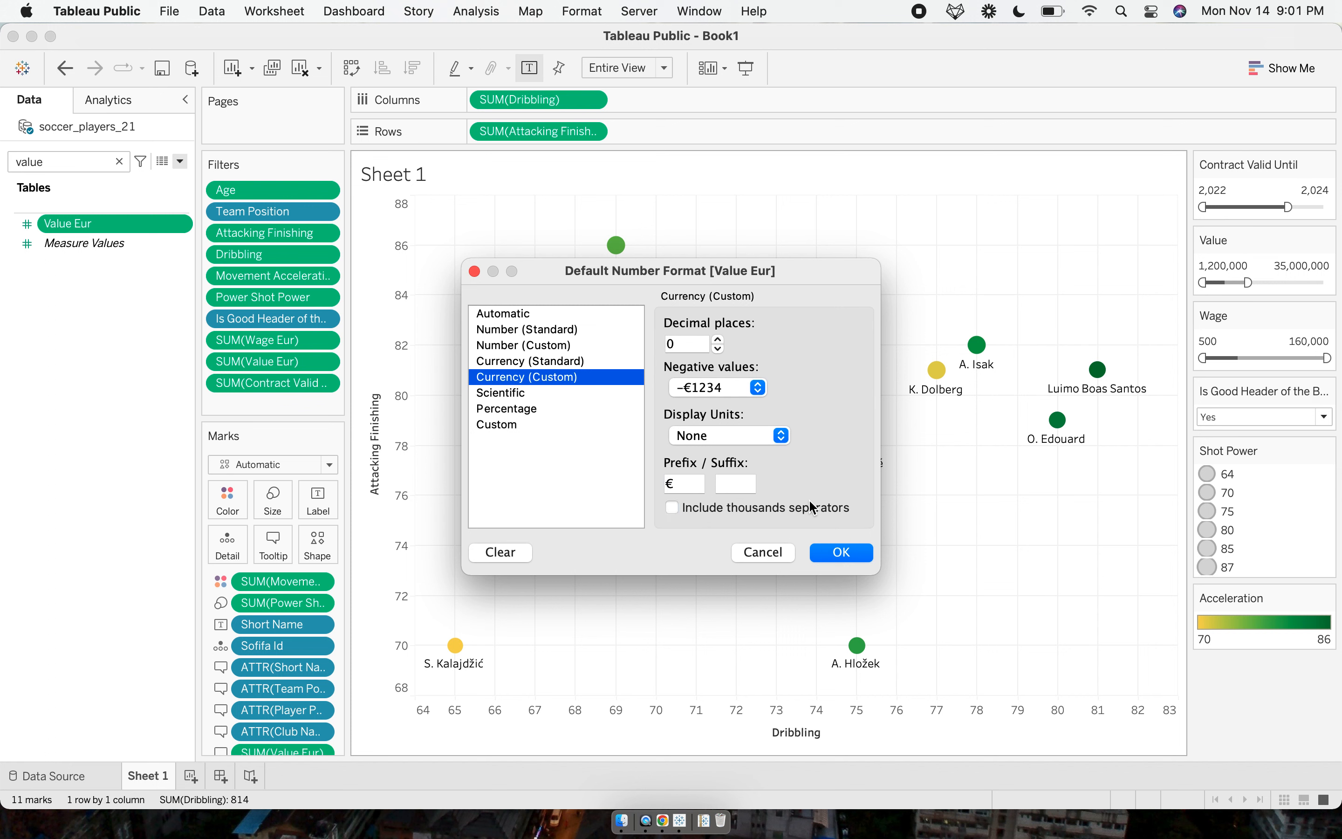
left_click(779, 437)
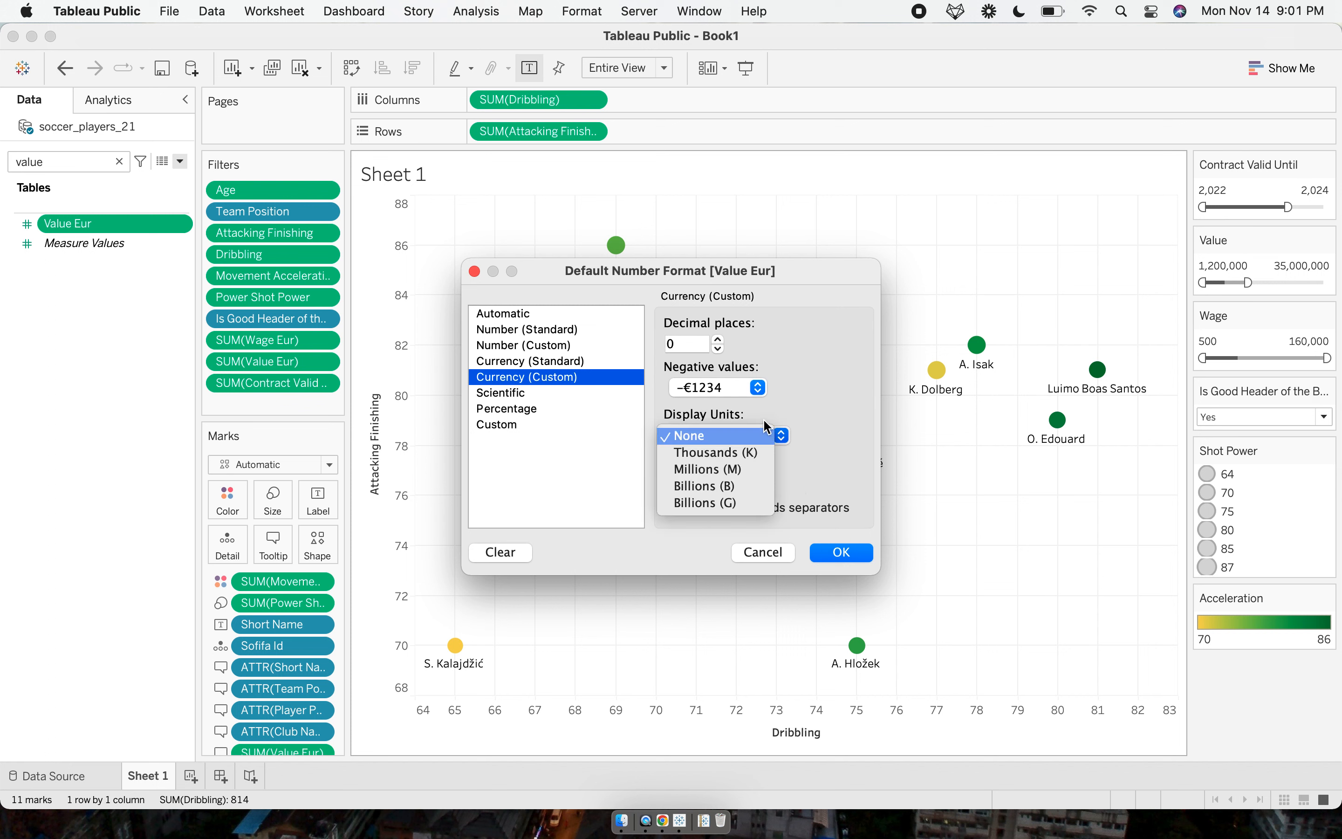
left_click(761, 470)
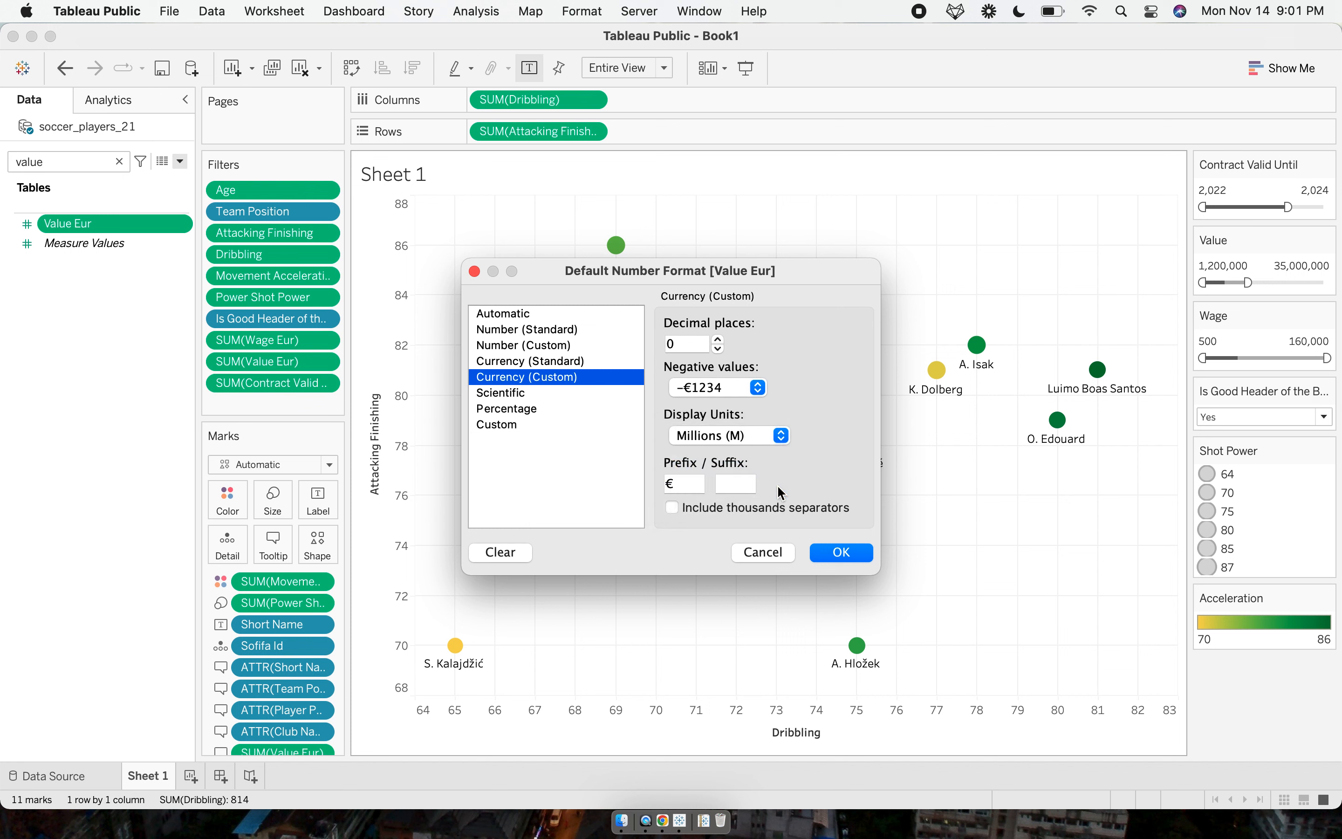
left_click(824, 553)
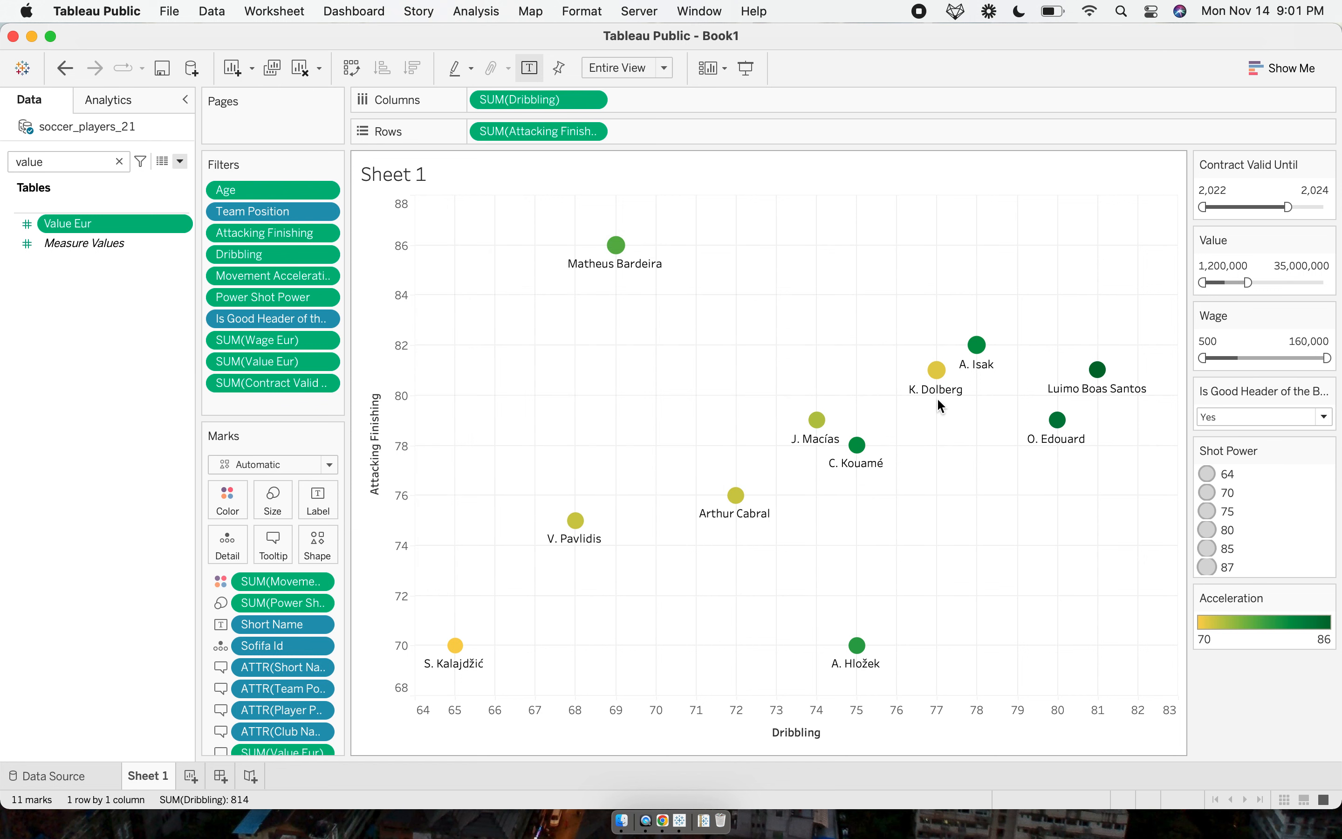
mouse_move(620, 247)
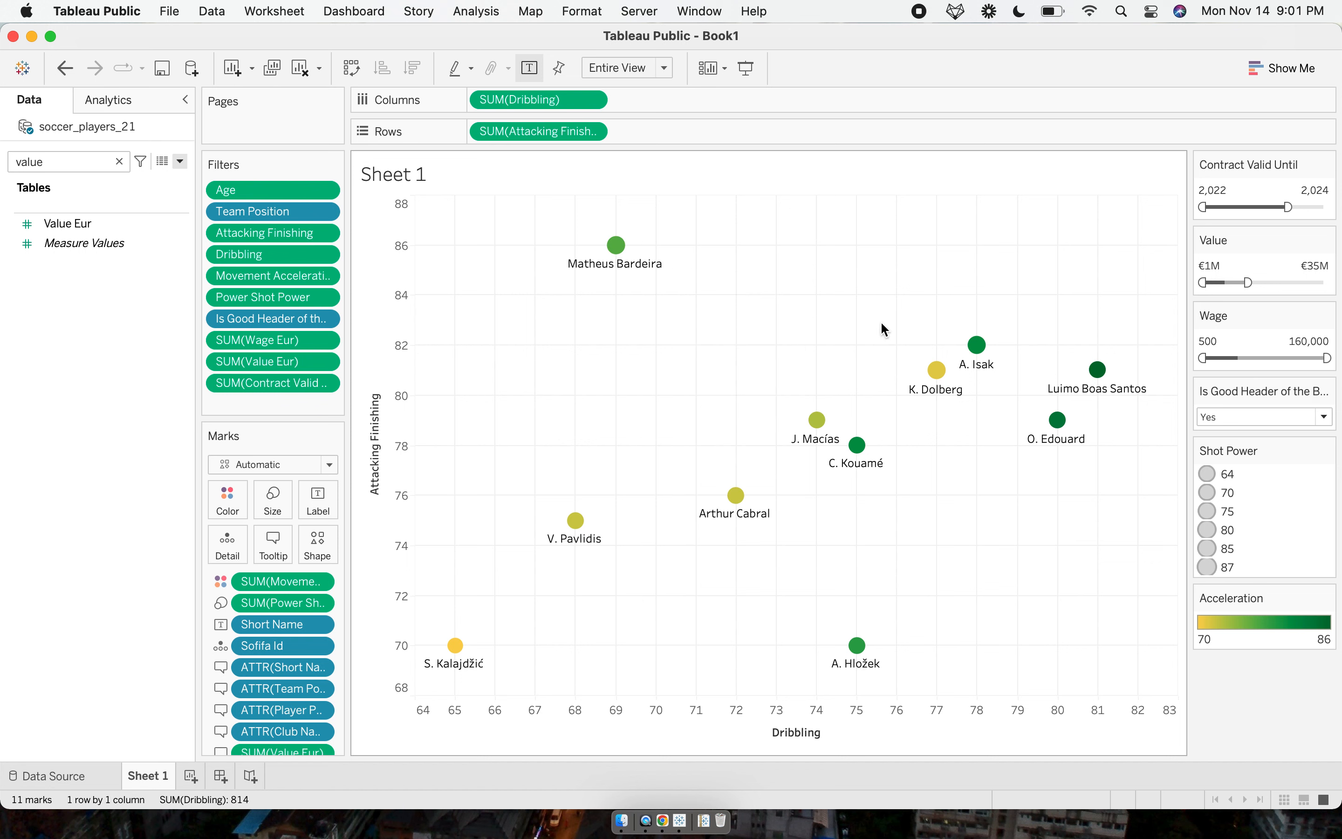
mouse_move(984, 349)
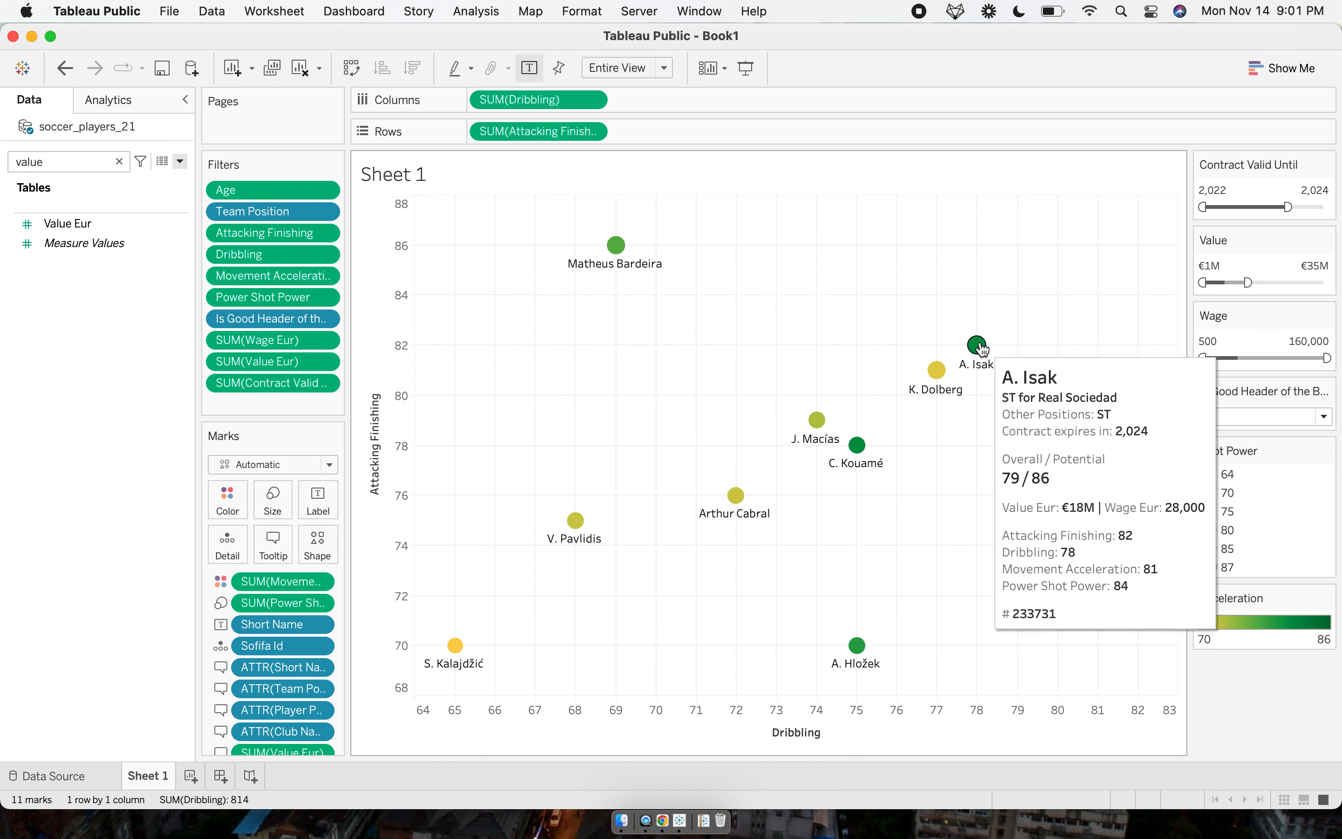
mouse_move(1096, 383)
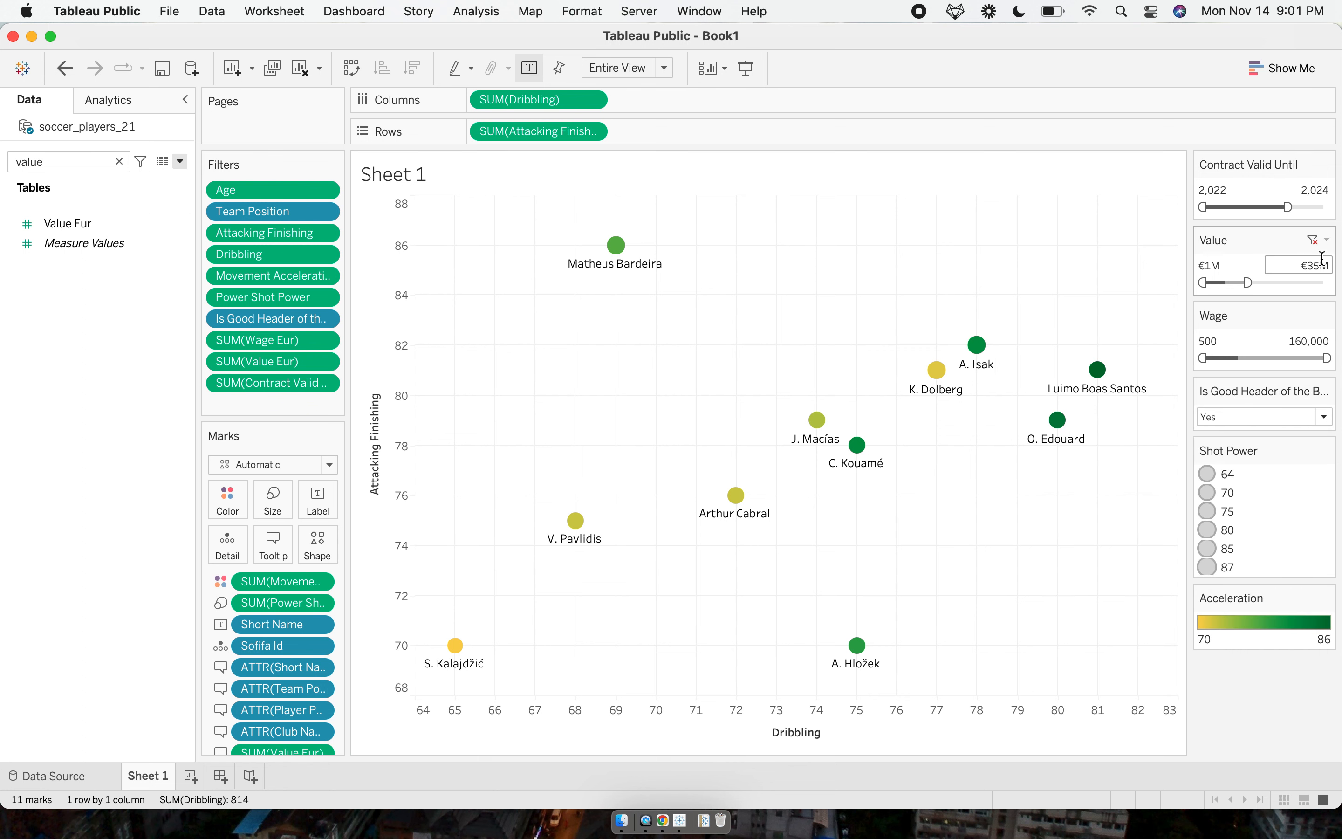
Find the Wage Eur field in the data source and open its default number format settings.
double_click(60, 161)
type("aage")
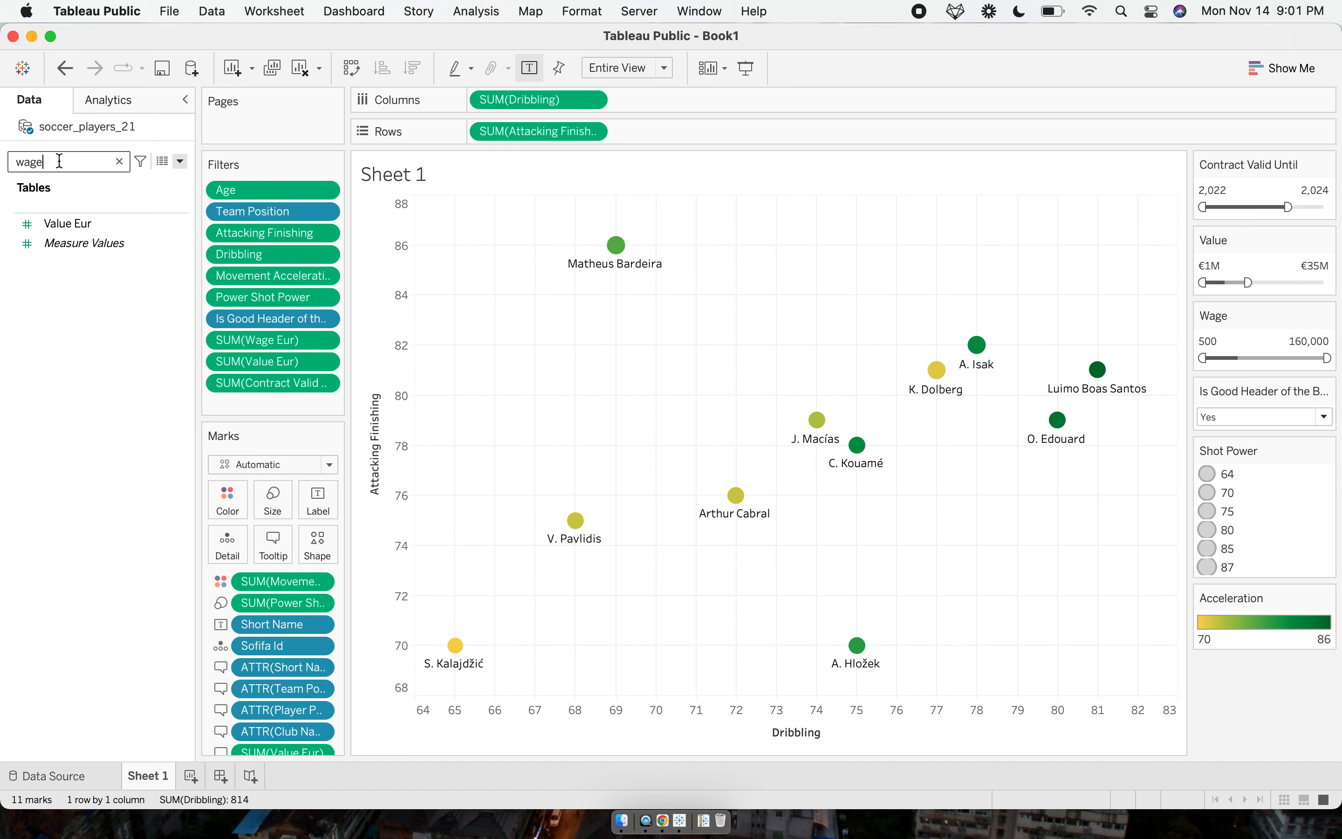
left_click(189, 226)
left_click(185, 227)
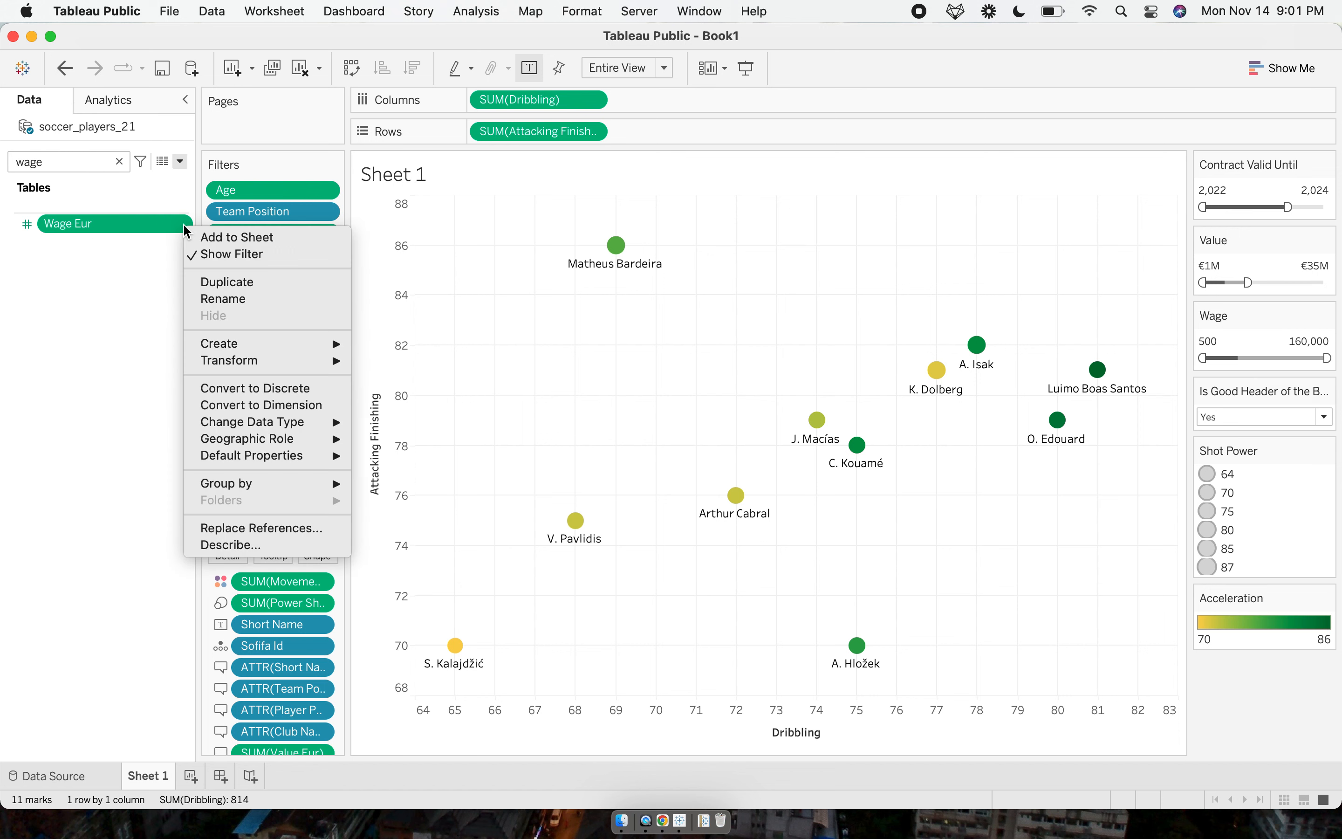
mouse_move(251, 438)
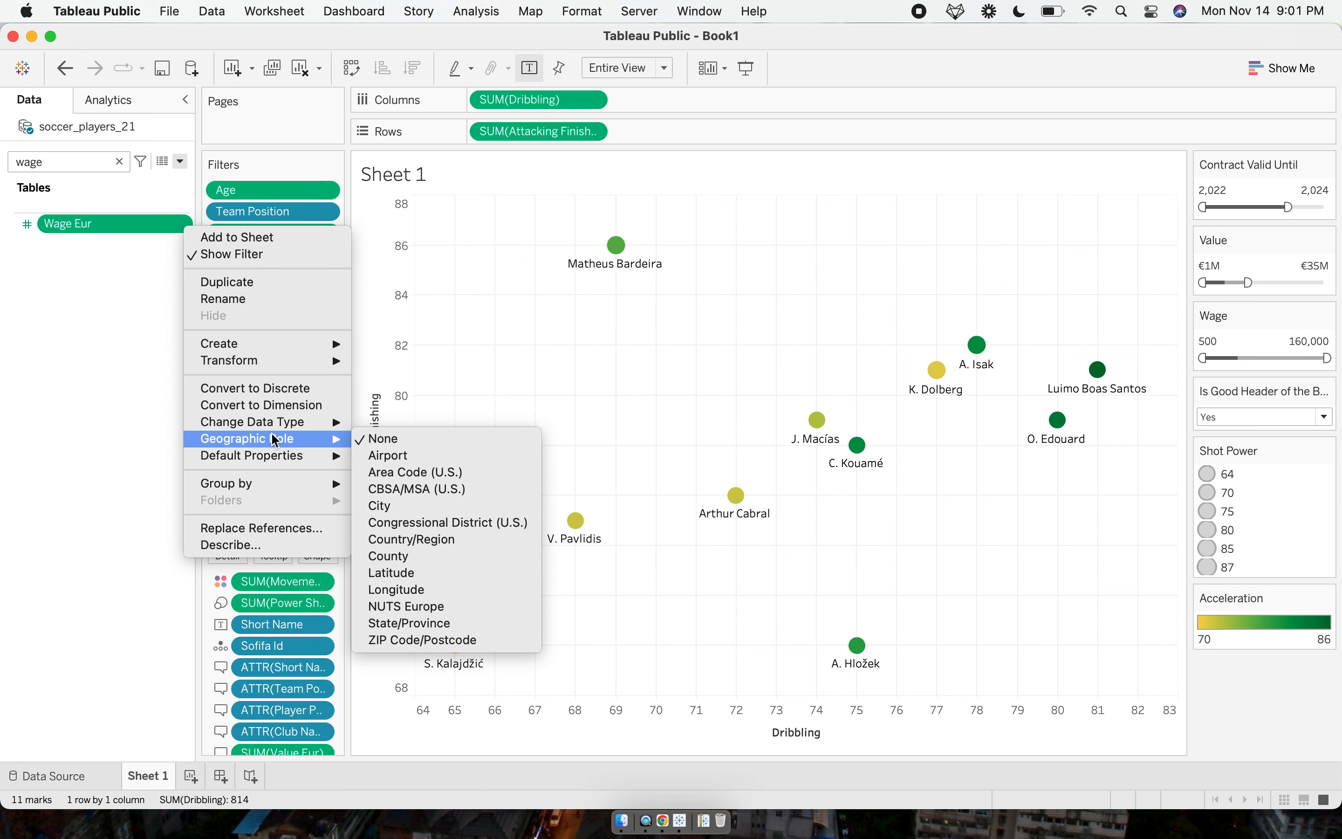
mouse_move(327, 456)
left_click(399, 490)
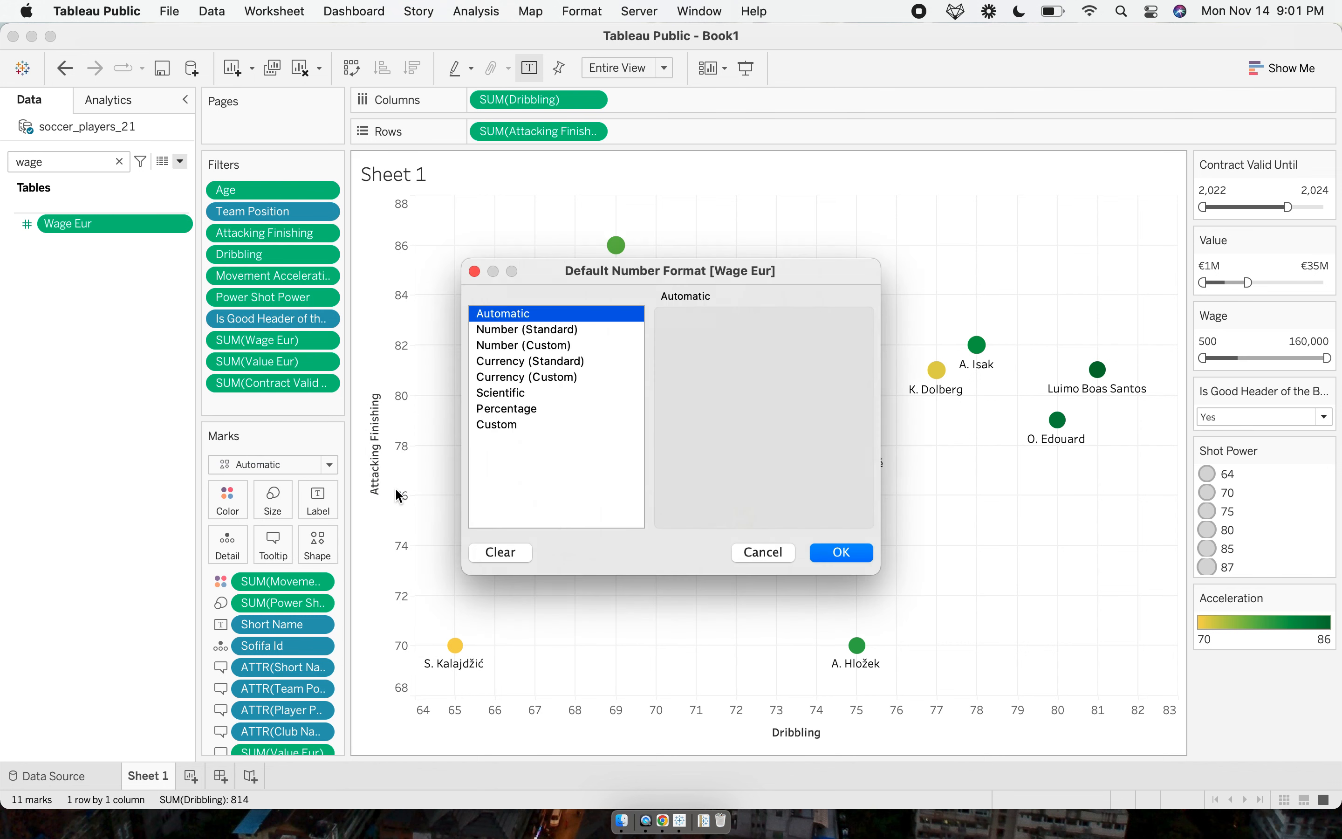
Choose the Currency (Custom) format for Wage Eur with 0 decimal places.
left_click(552, 379)
left_click(718, 348)
left_click(718, 349)
Switch briefly to Chrome's euro symbol results, return to Tableau Public and apply a € prefix and Thousands (K) display units to Wage Eur.
key("ctrl+Right")
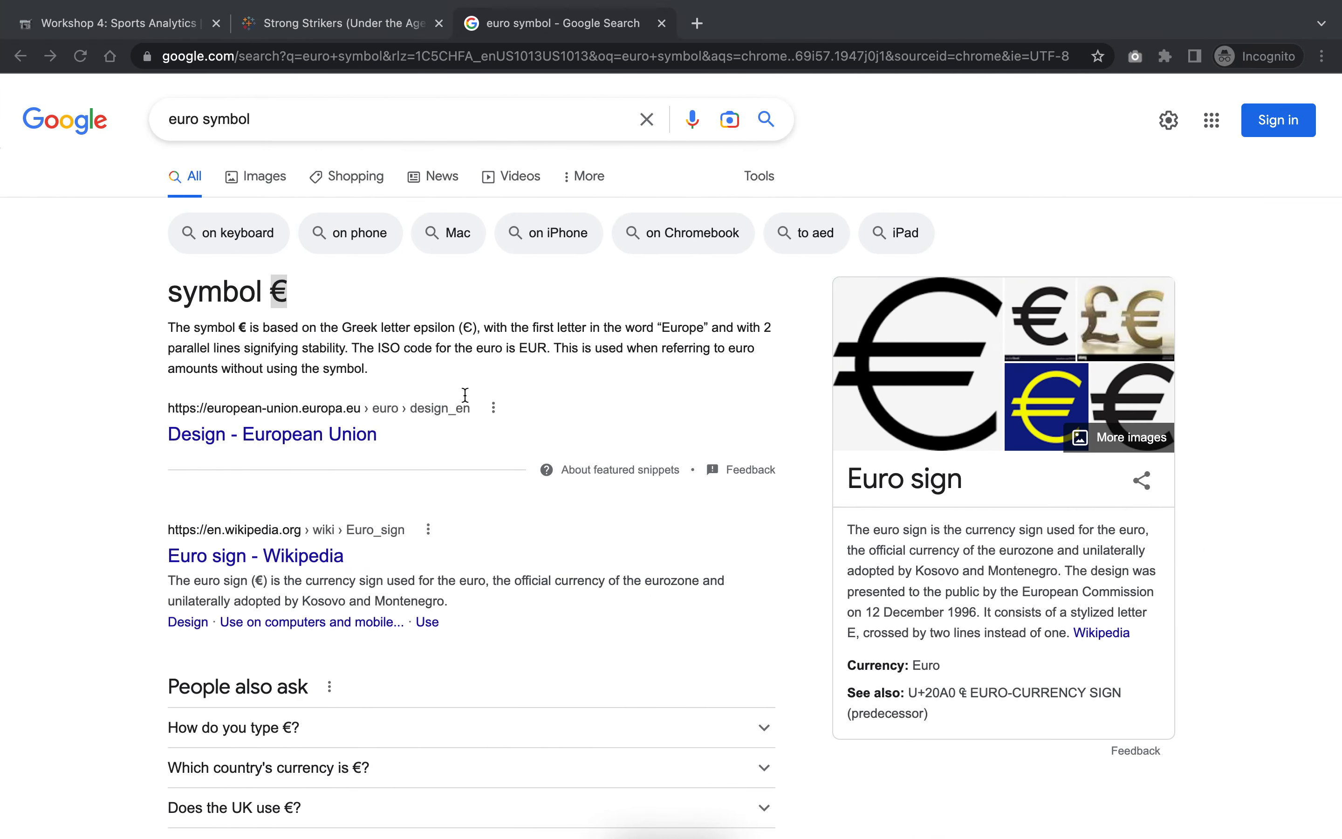
key("ctrl+Left")
left_click(686, 482)
key("BackSpace")
key("super+v")
left_click(762, 435)
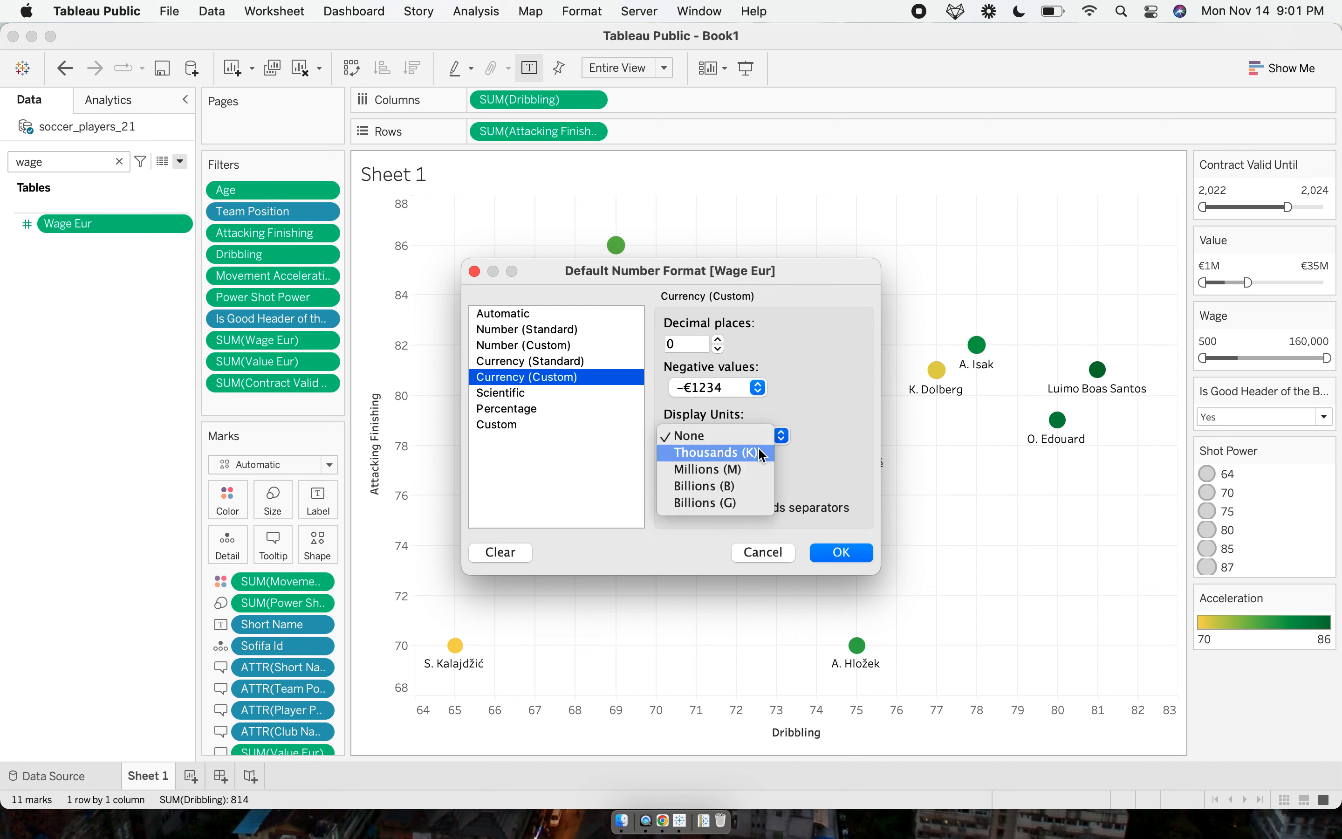
left_click(762, 455)
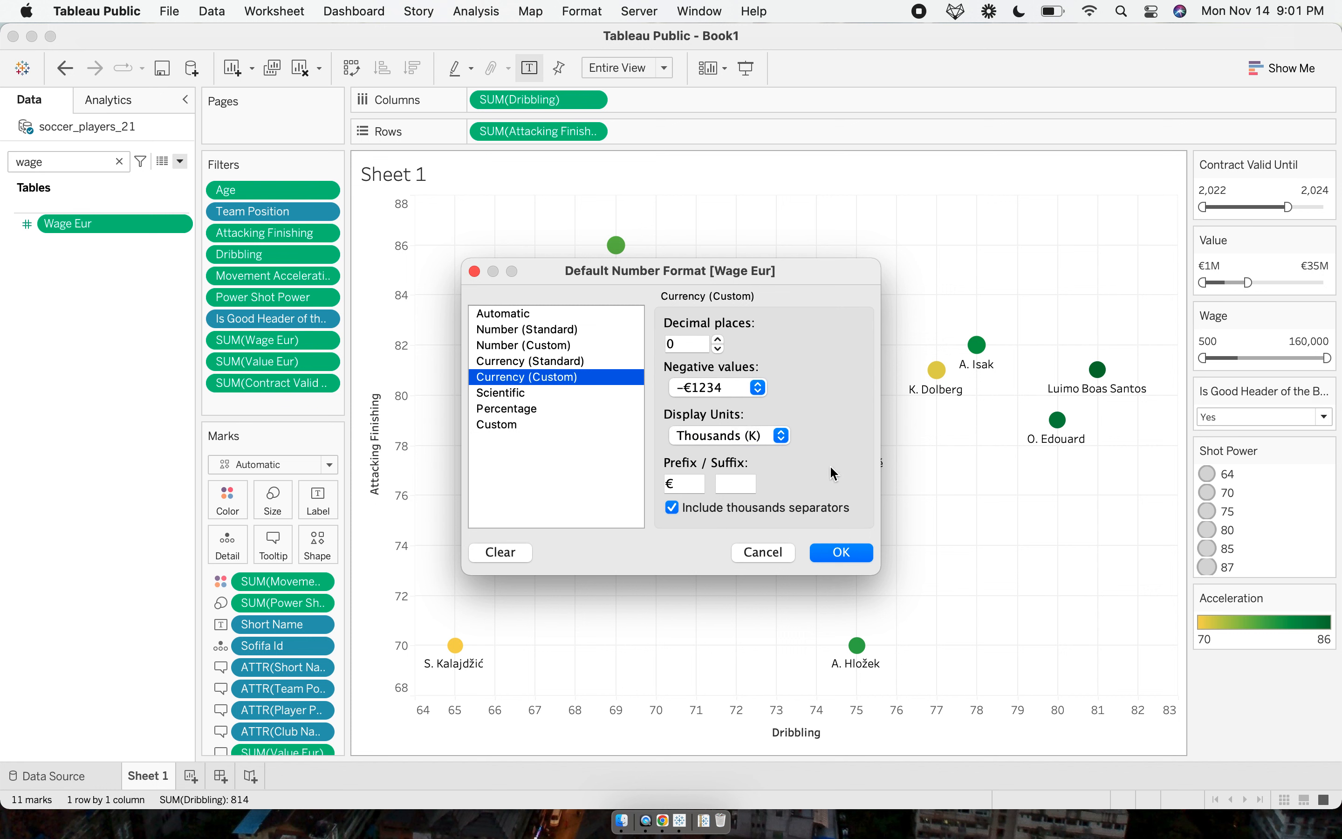
left_click(829, 554)
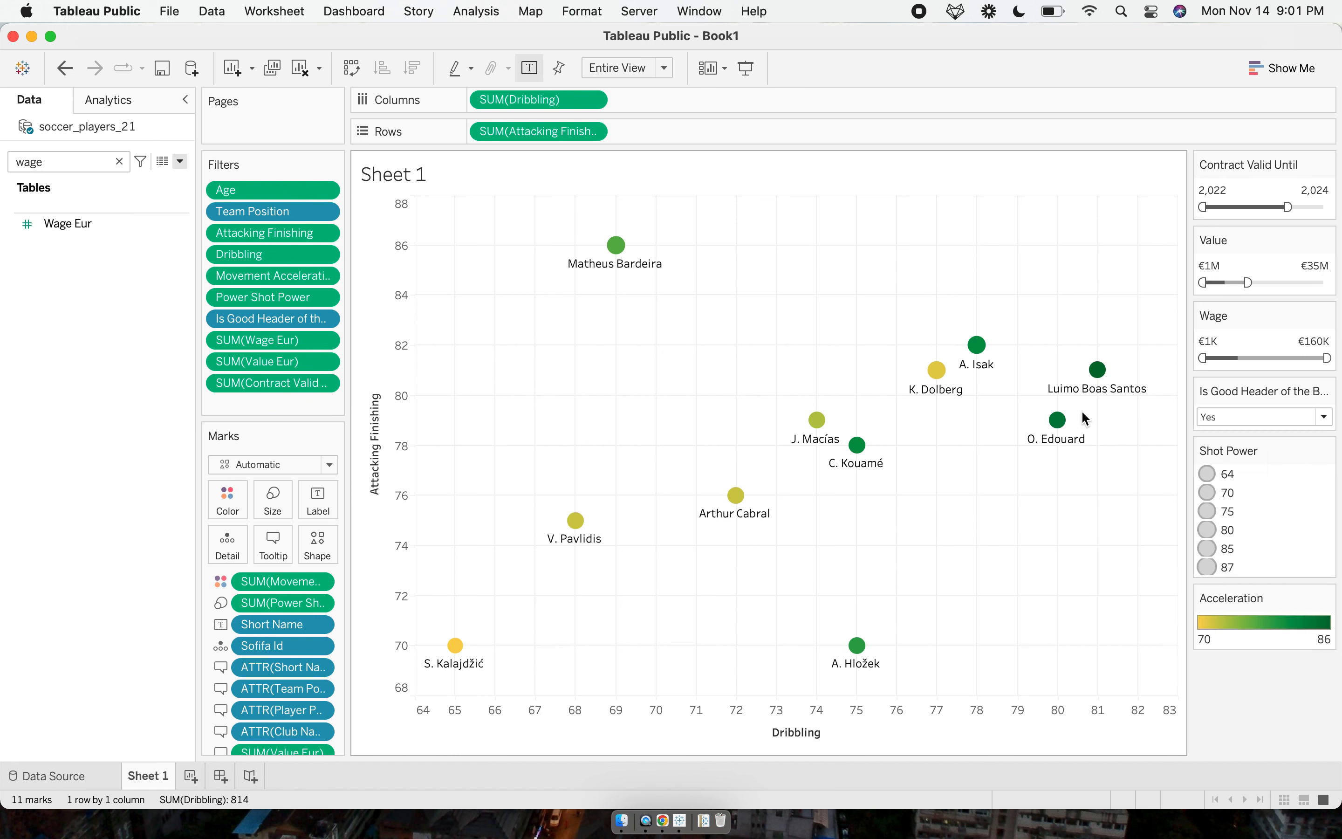
Check the Value Eur and Wage Eur formatting in the tooltips of several player marks.
mouse_move(1056, 443)
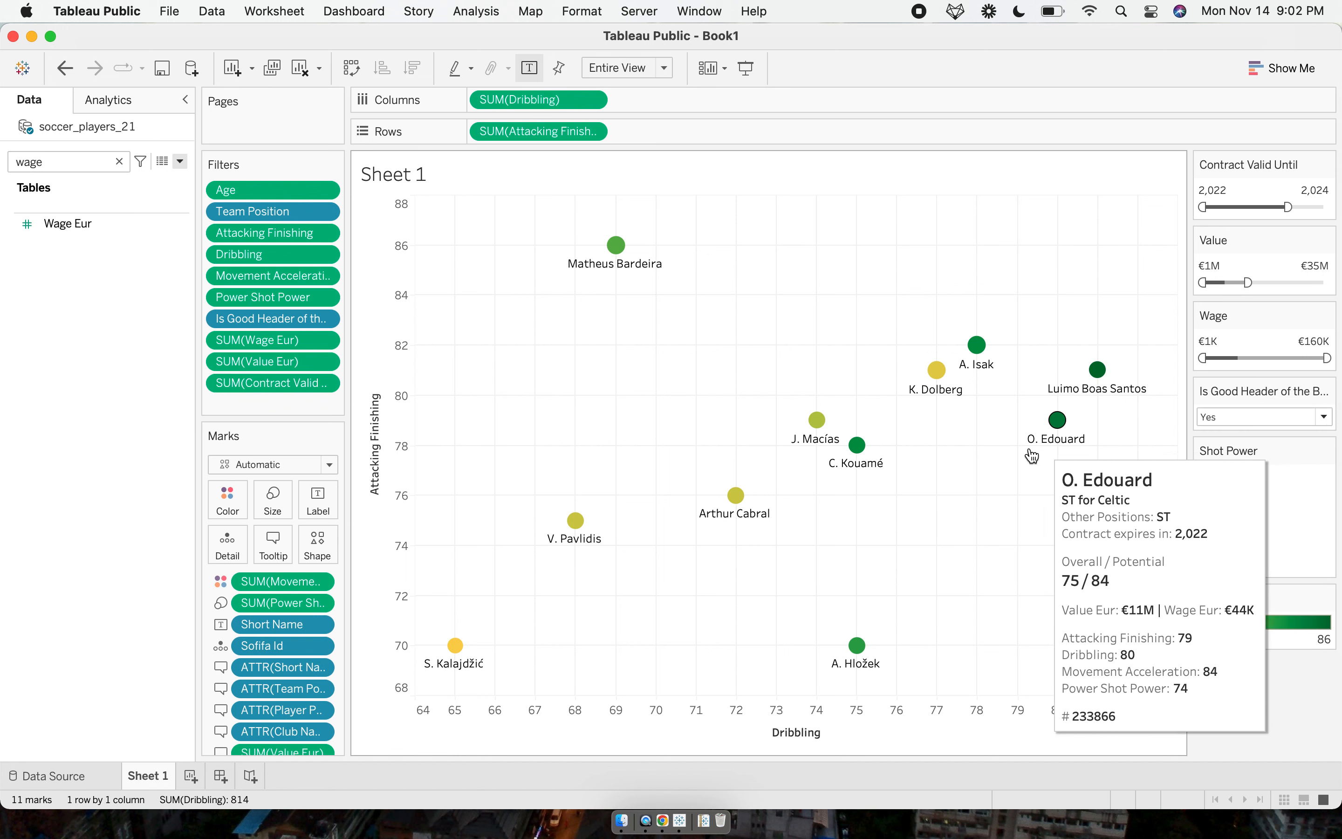
mouse_move(819, 423)
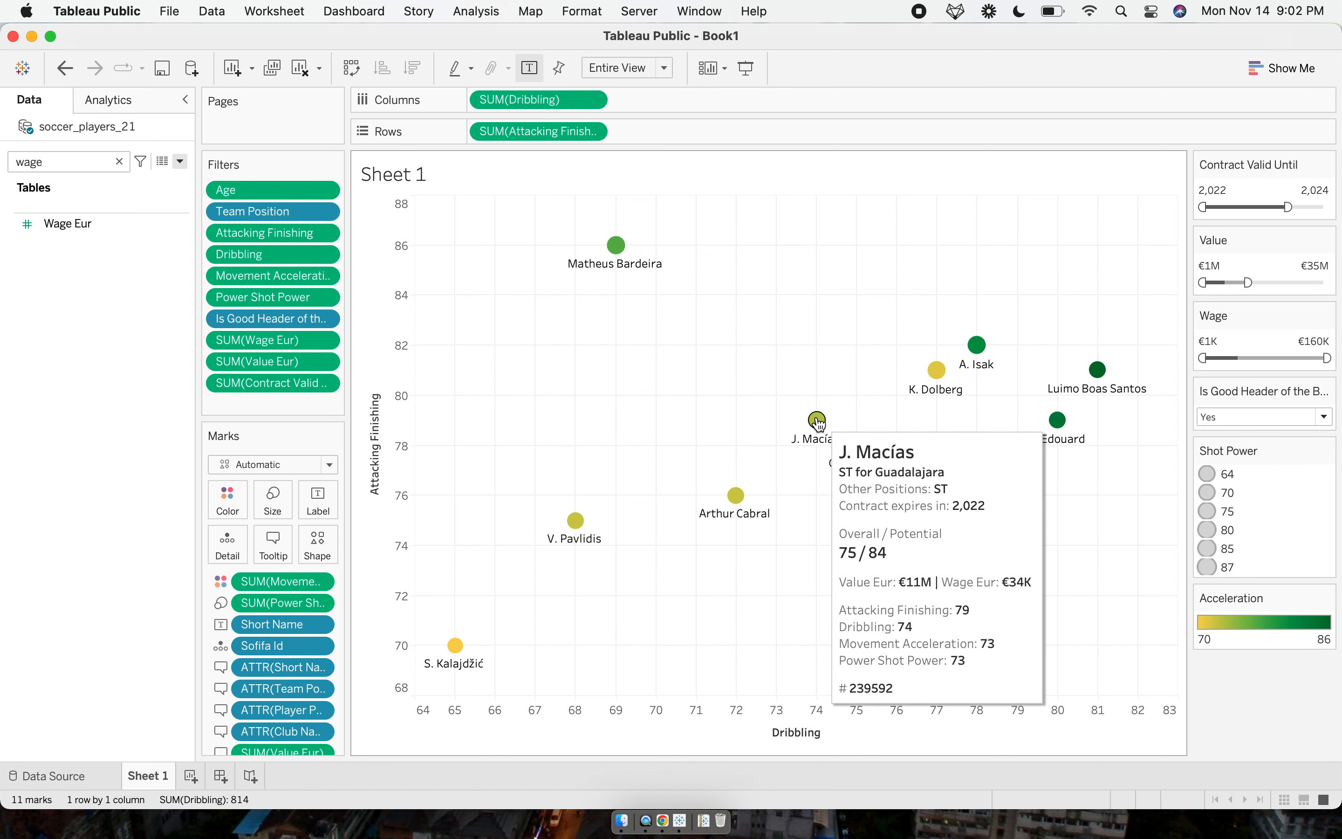
mouse_move(735, 499)
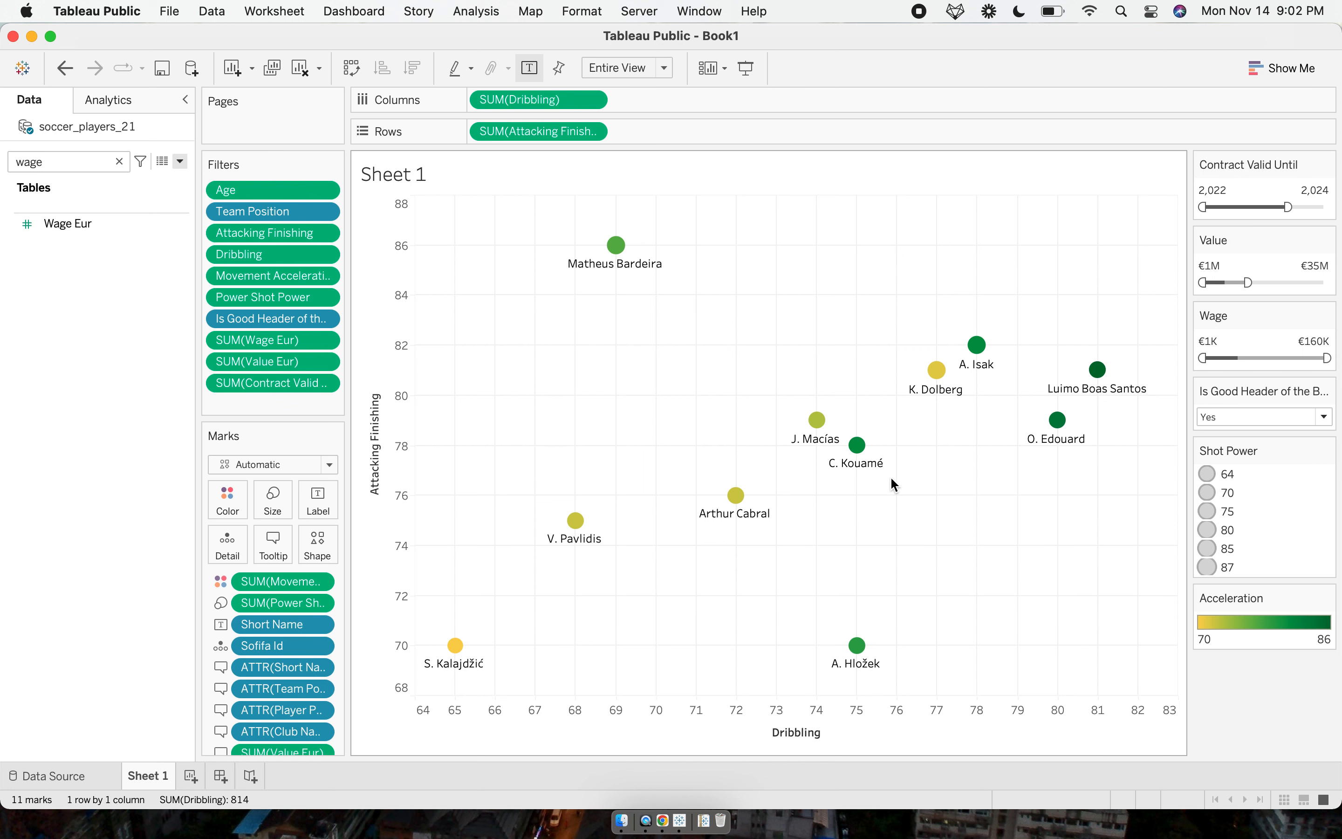
mouse_move(841, 458)
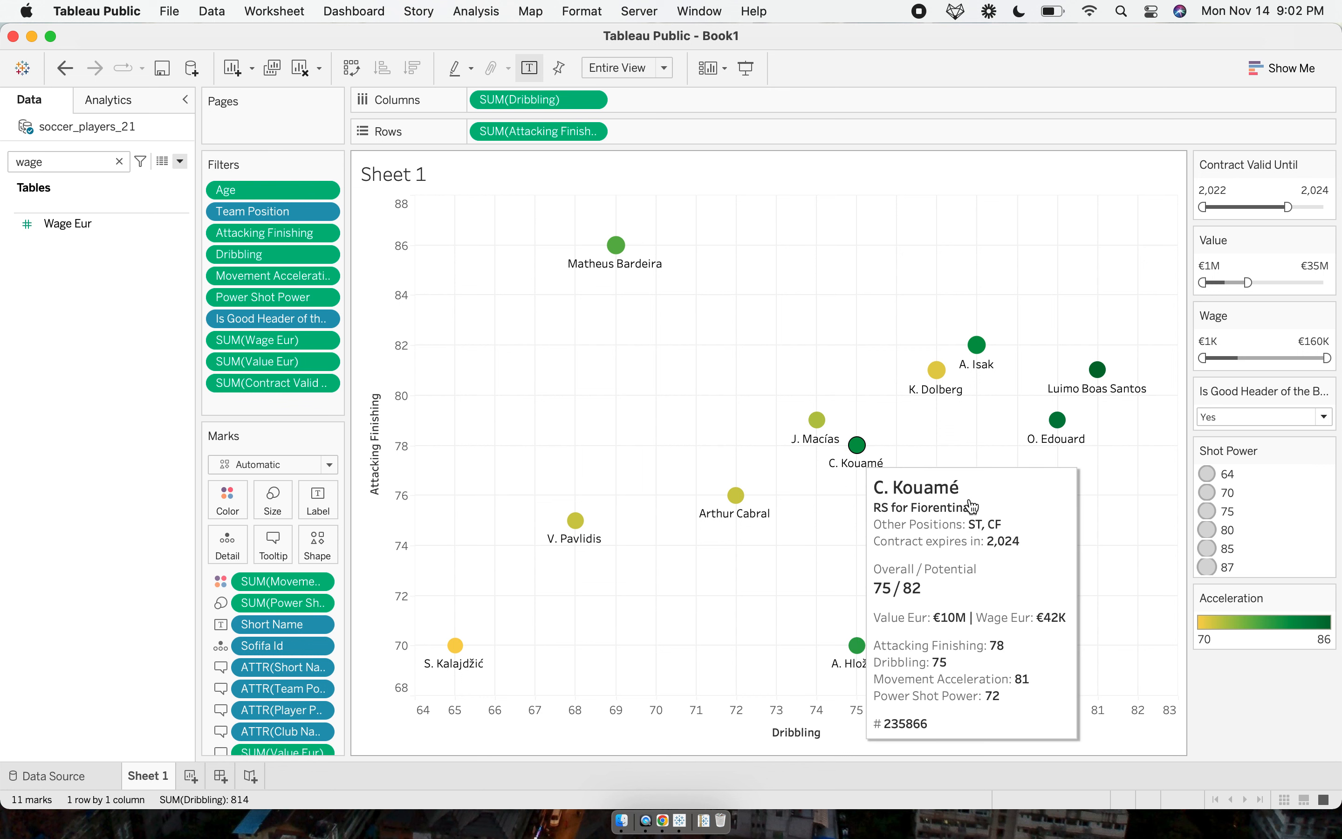
Change the Movement Acceleration colouring to stepped color with 5 steps in the Green-Gold palette.
left_click(234, 503)
left_click(266, 561)
left_click(535, 429)
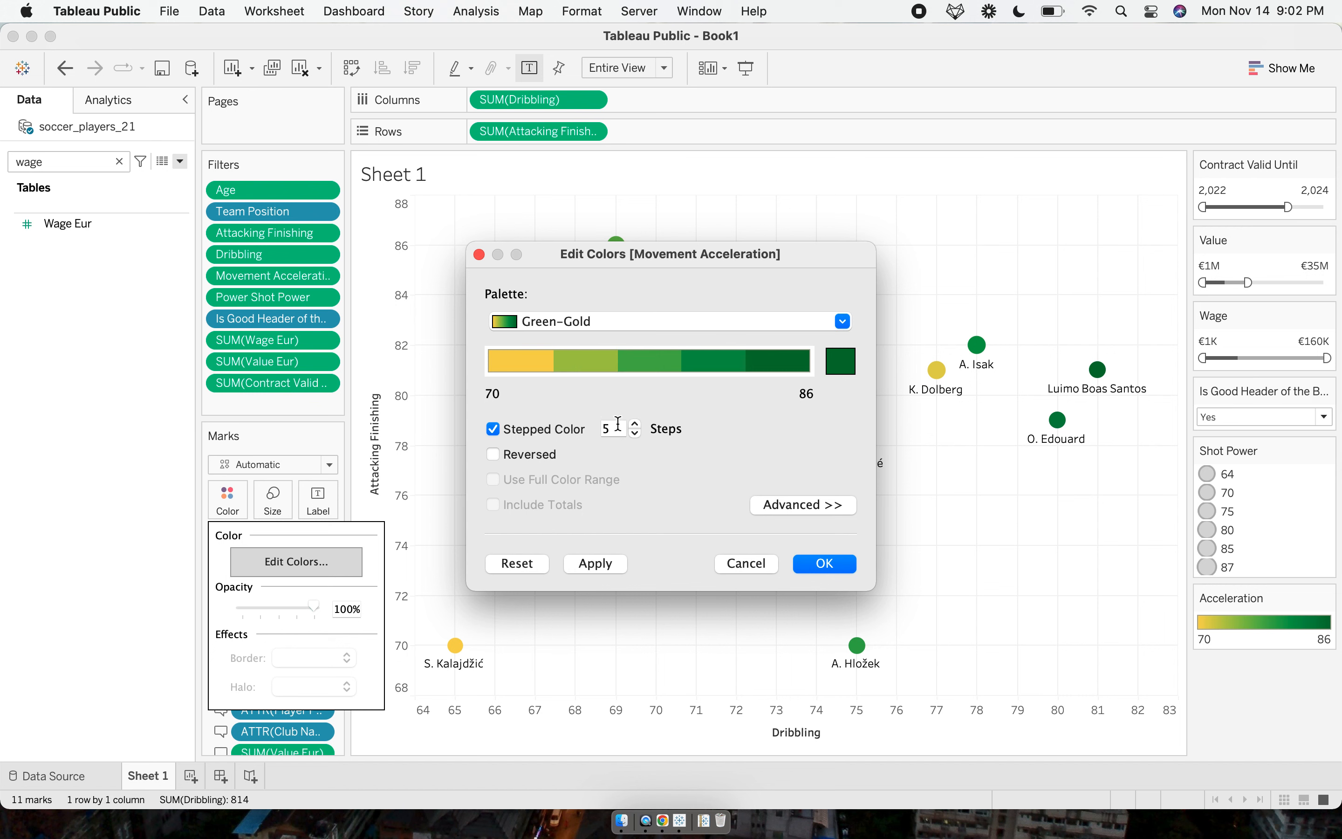
left_click(603, 559)
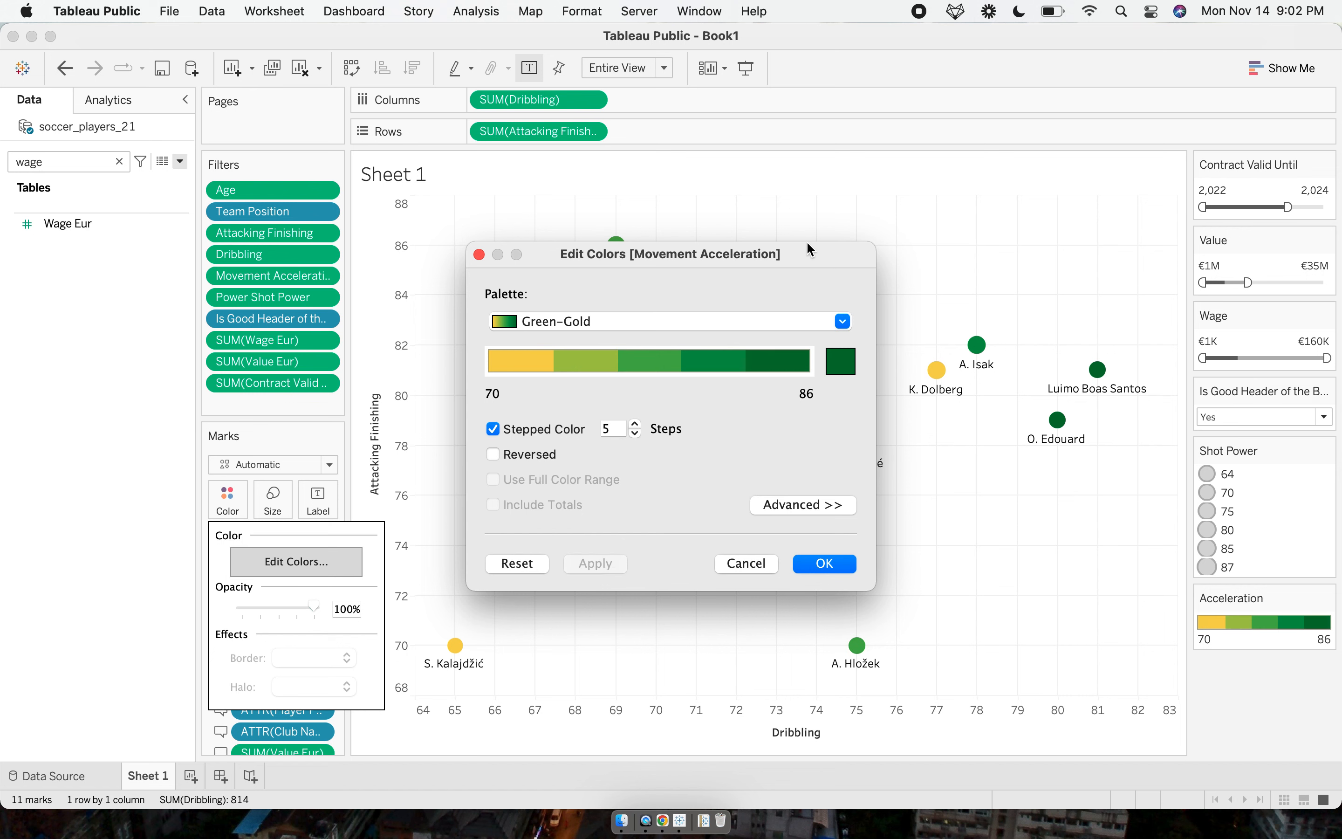
left_click_drag(788, 254, 697, 134)
left_click(732, 444)
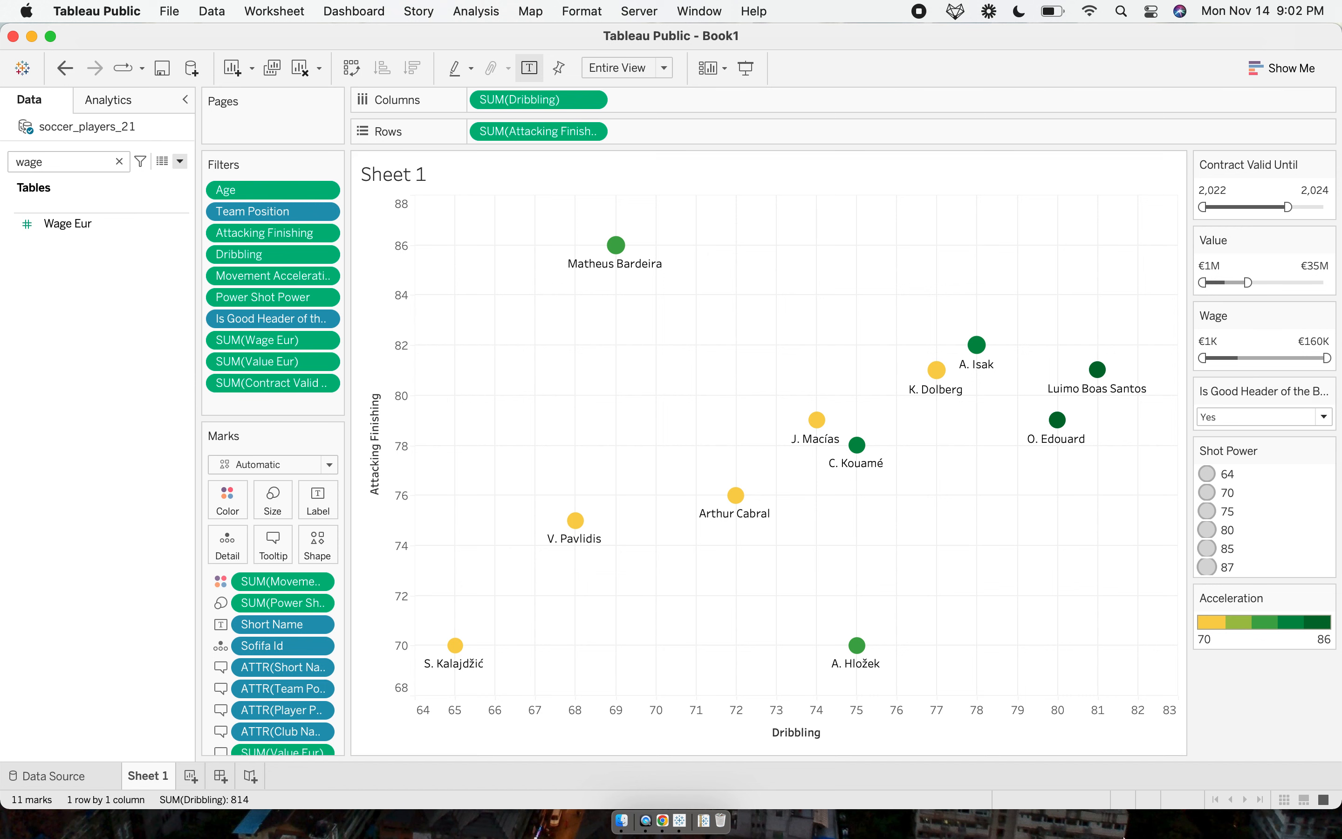
Rename the worksheet as Scatter Chart and create a new dashboard.
type("Scatter Chart")
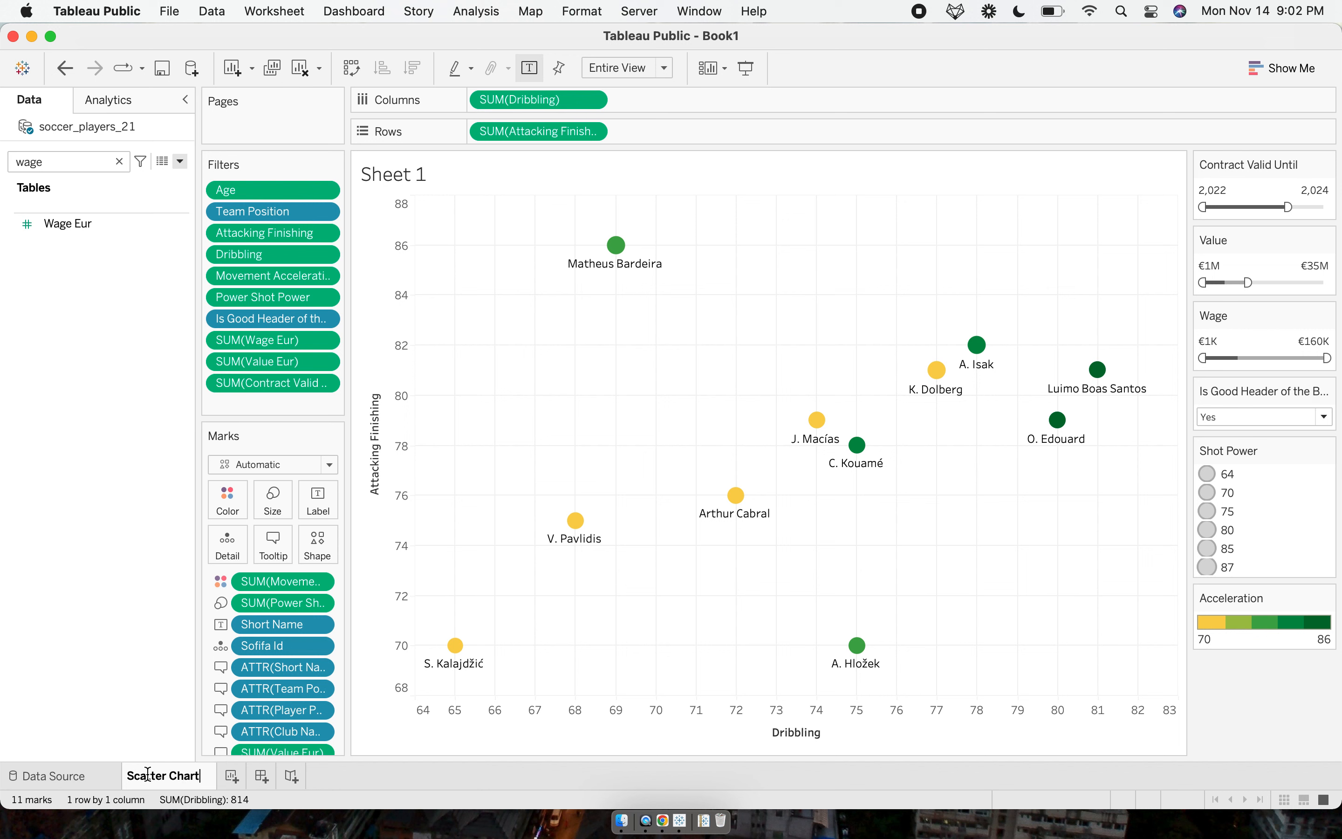
key("Return")
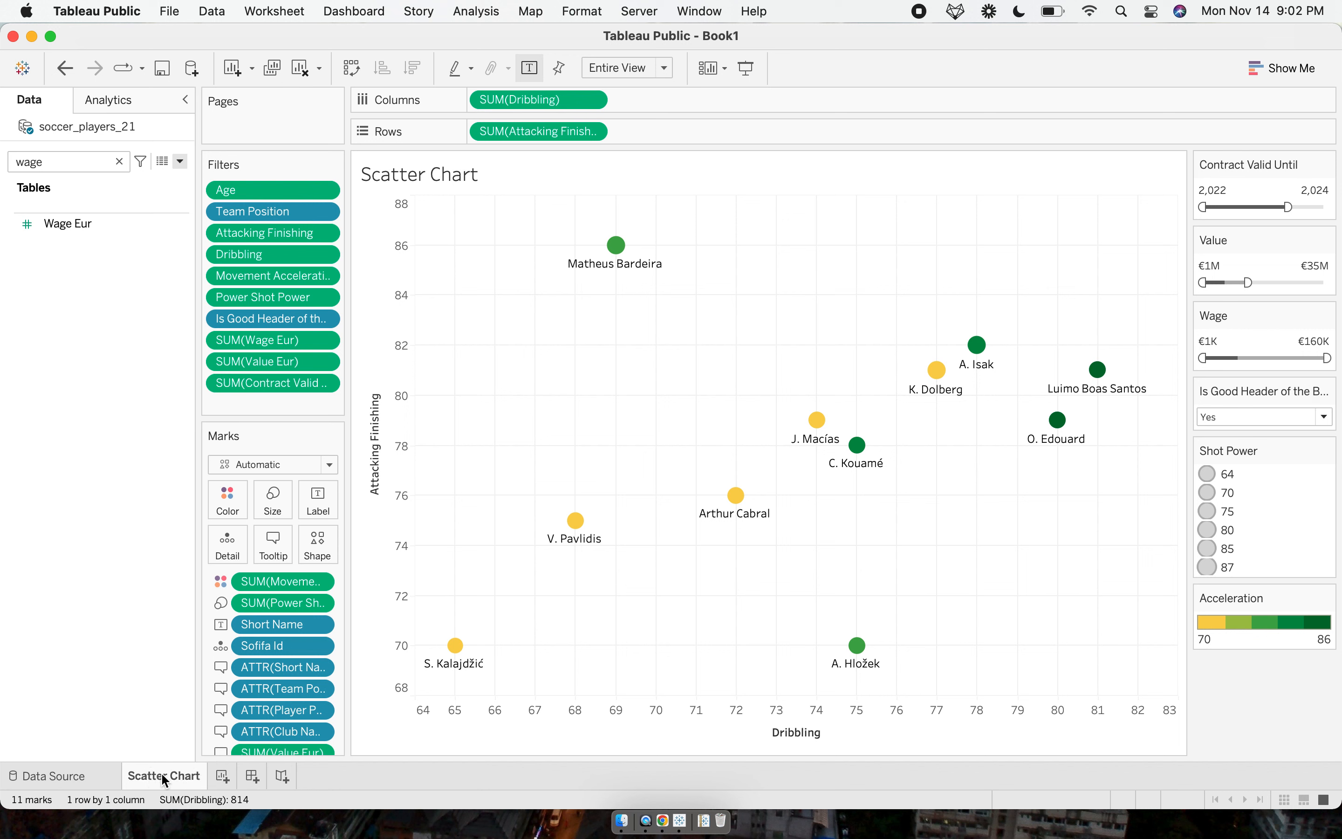
left_click(249, 779)
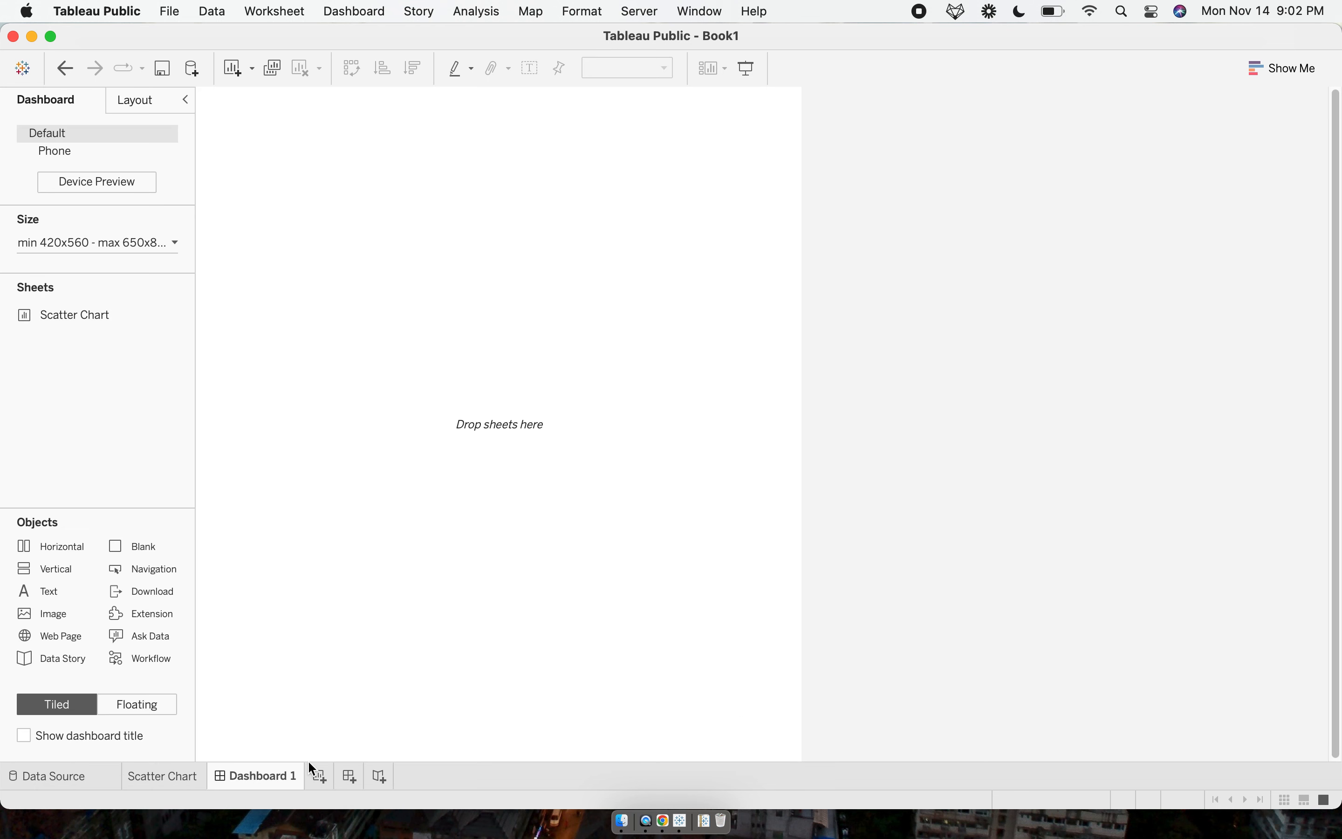
Set the dashboard size to Automatic and add the Scatter Chart sheet to the empty dashboard.
left_click(134, 244)
left_click(93, 274)
left_click(91, 273)
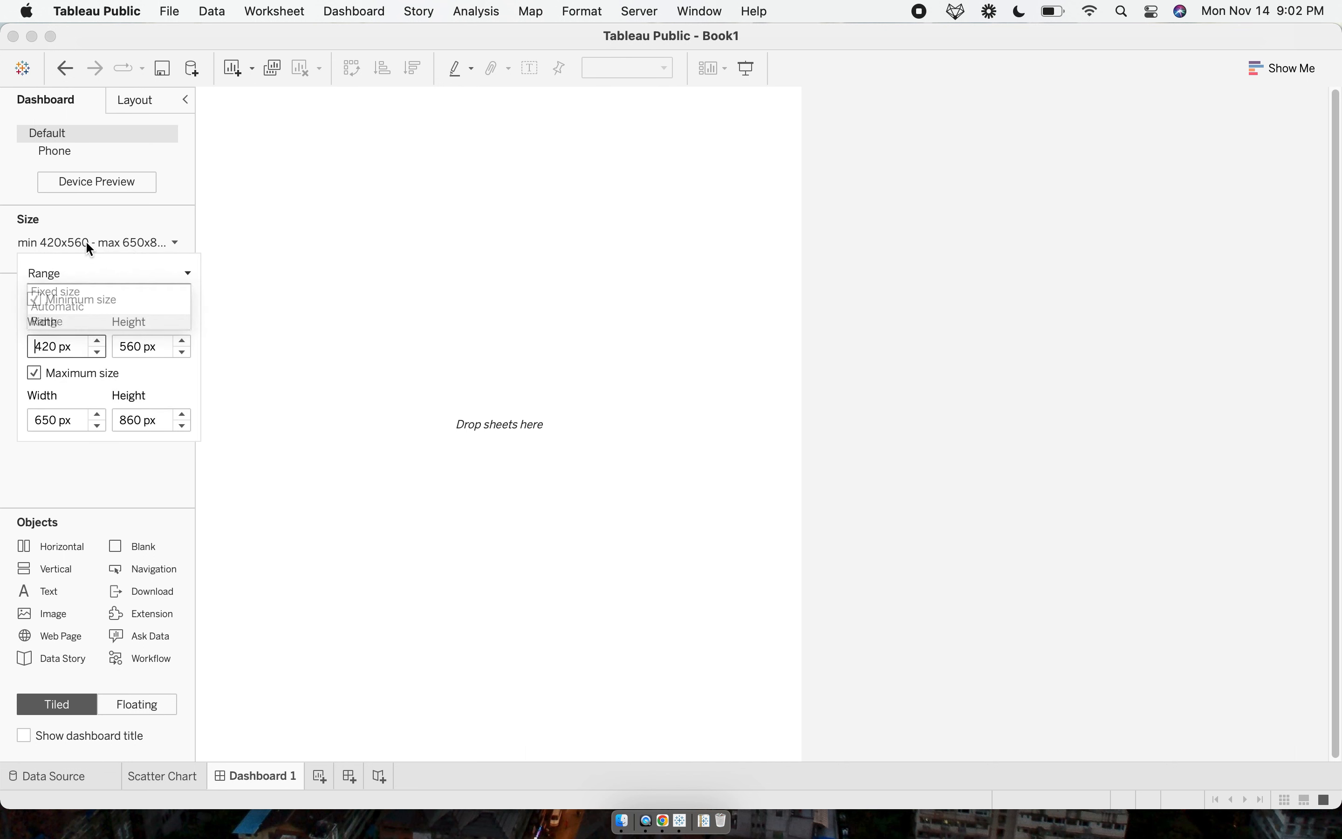
left_click(61, 273)
left_click(64, 307)
left_click(132, 237)
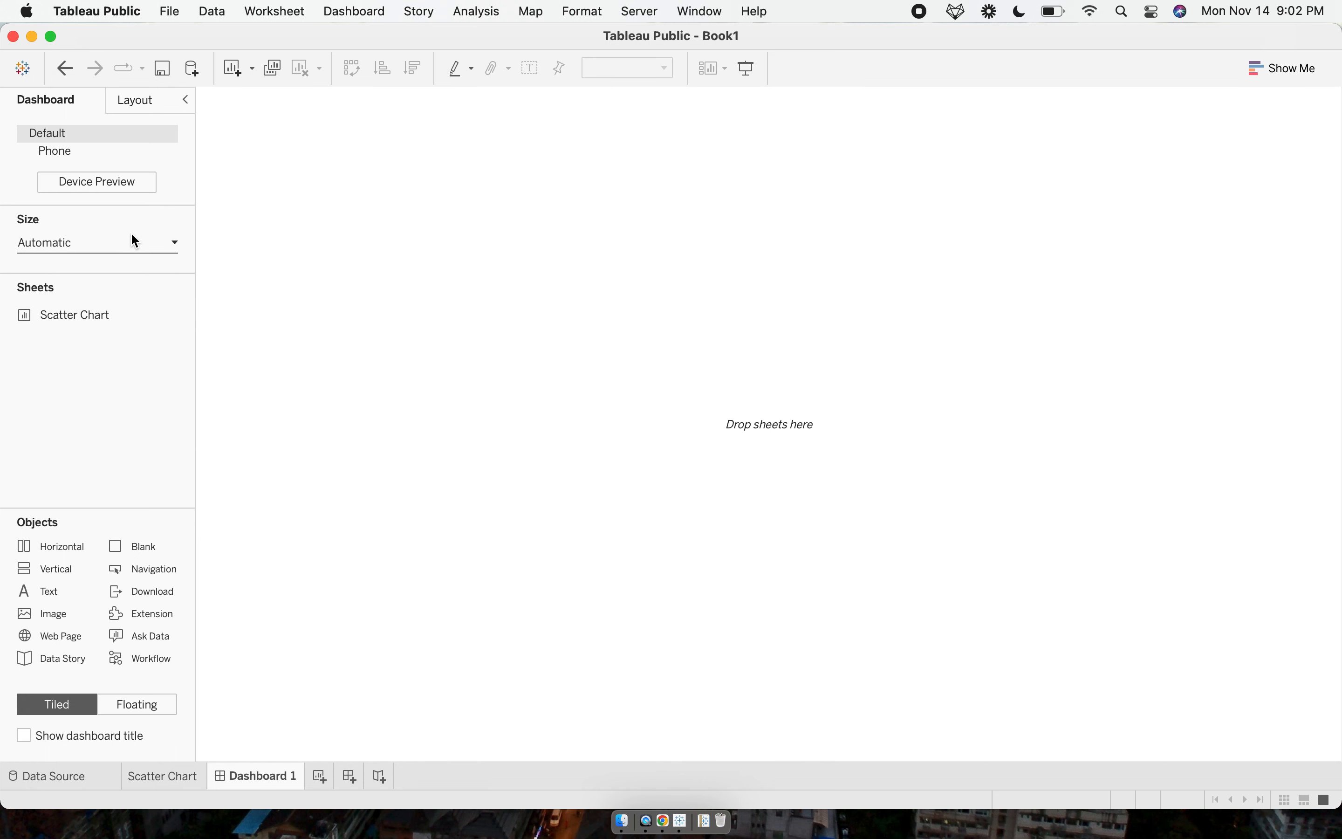
left_click_drag(76, 314, 679, 294)
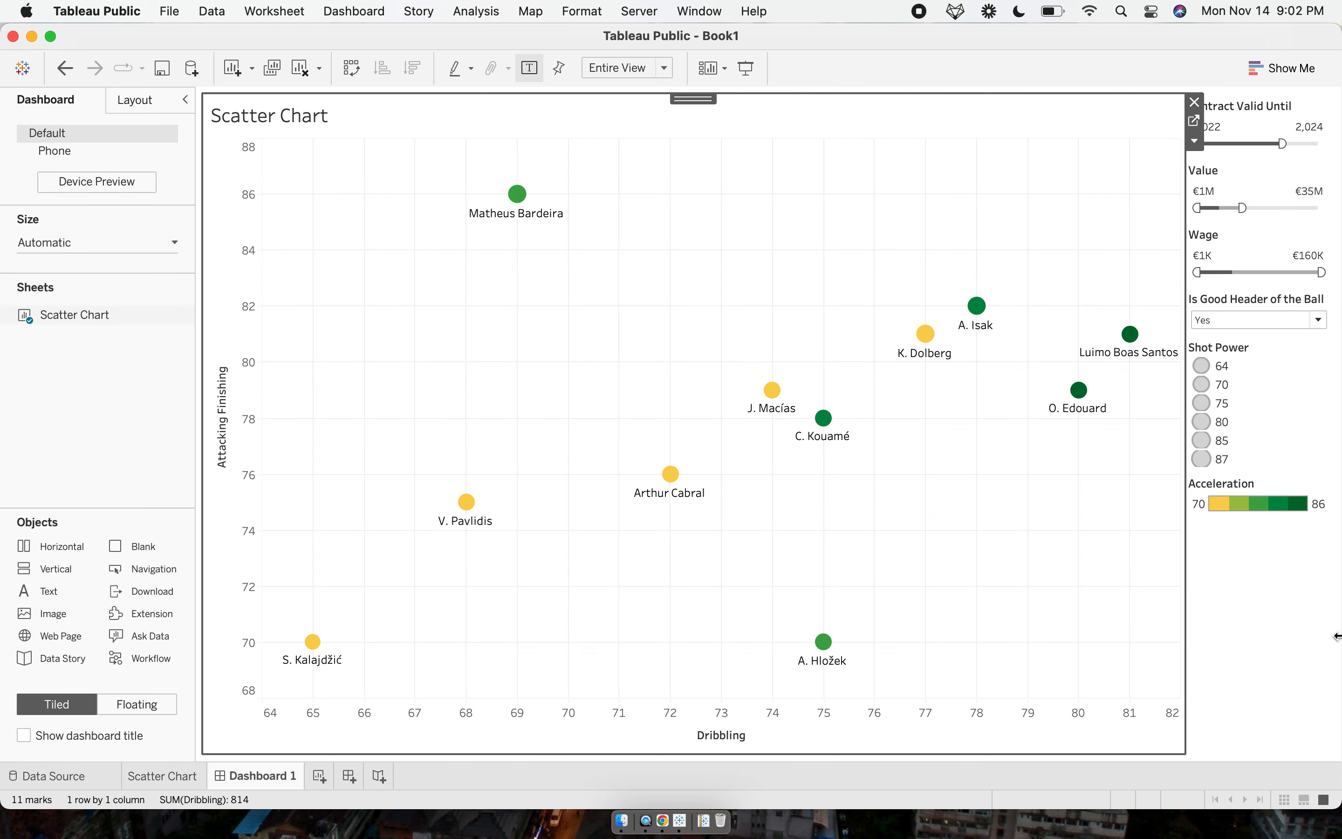
Move the container of filters and legends to the left of the scatter chart and narrow it to a slim column.
left_click(1315, 627)
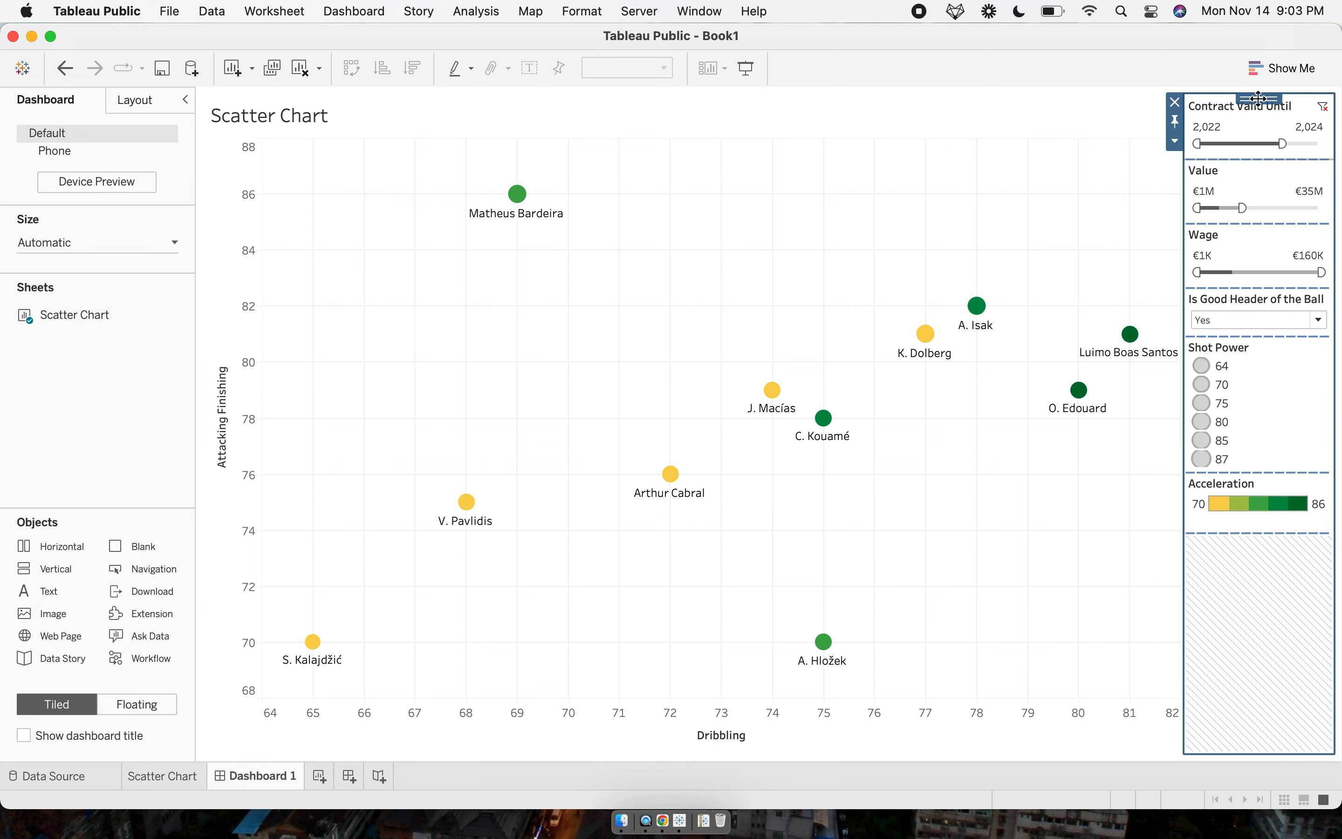
left_click_drag(1259, 99, 733, 253)
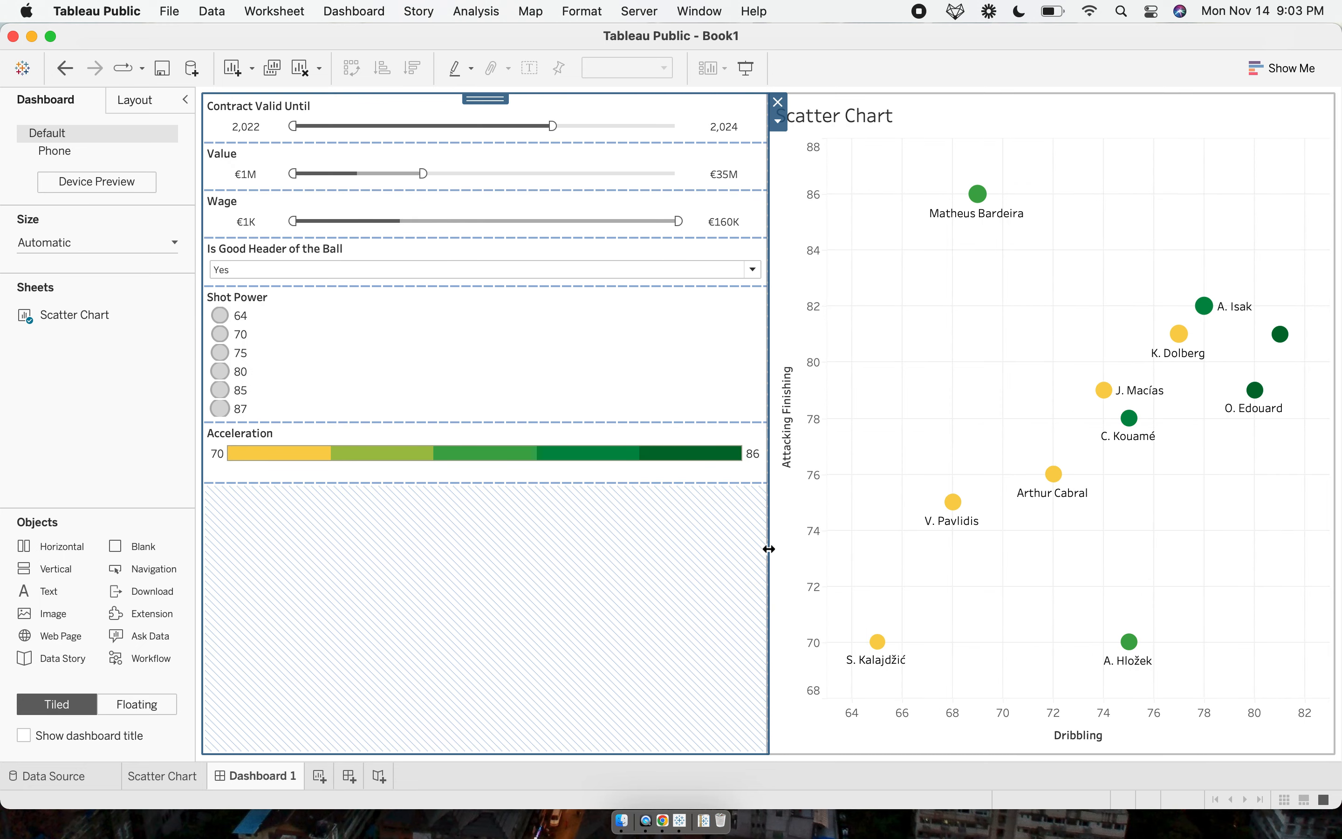
left_click_drag(769, 549, 333, 382)
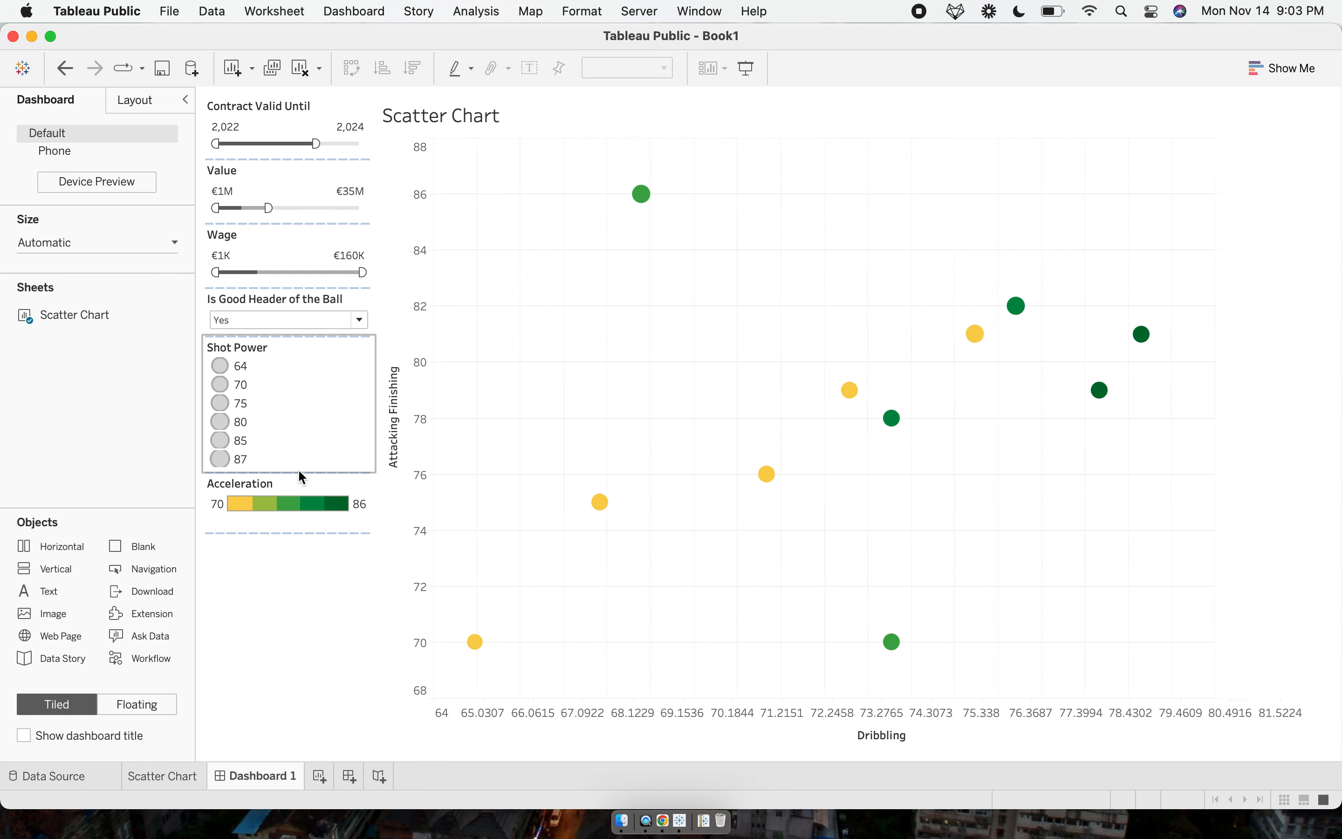
Move the Shot Power and Acceleration legends to the right of the chart, with a compact Acceleration legend directly above Shot Power.
left_click(298, 478)
mouse_move(308, 465)
left_mouse_down()
mouse_move(1312, 171)
mouse_move(431, 314)
left_mouse_up()
left_click(321, 369)
mouse_move(288, 329)
left_mouse_down()
mouse_move(1278, 187)
mouse_move(1275, 176)
mouse_move(1275, 222)
mouse_move(1266, 120)
left_mouse_up()
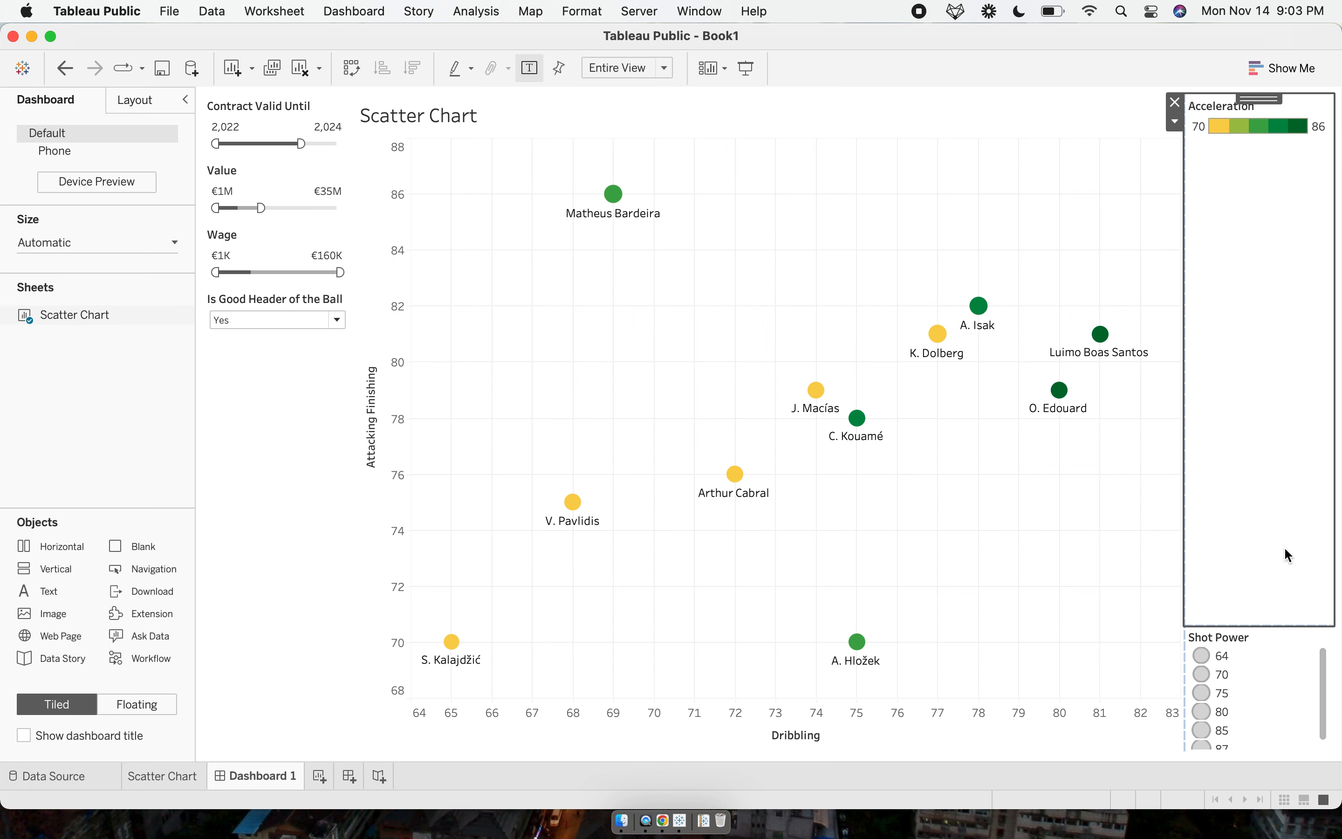
left_click_drag(1282, 623, 1268, 161)
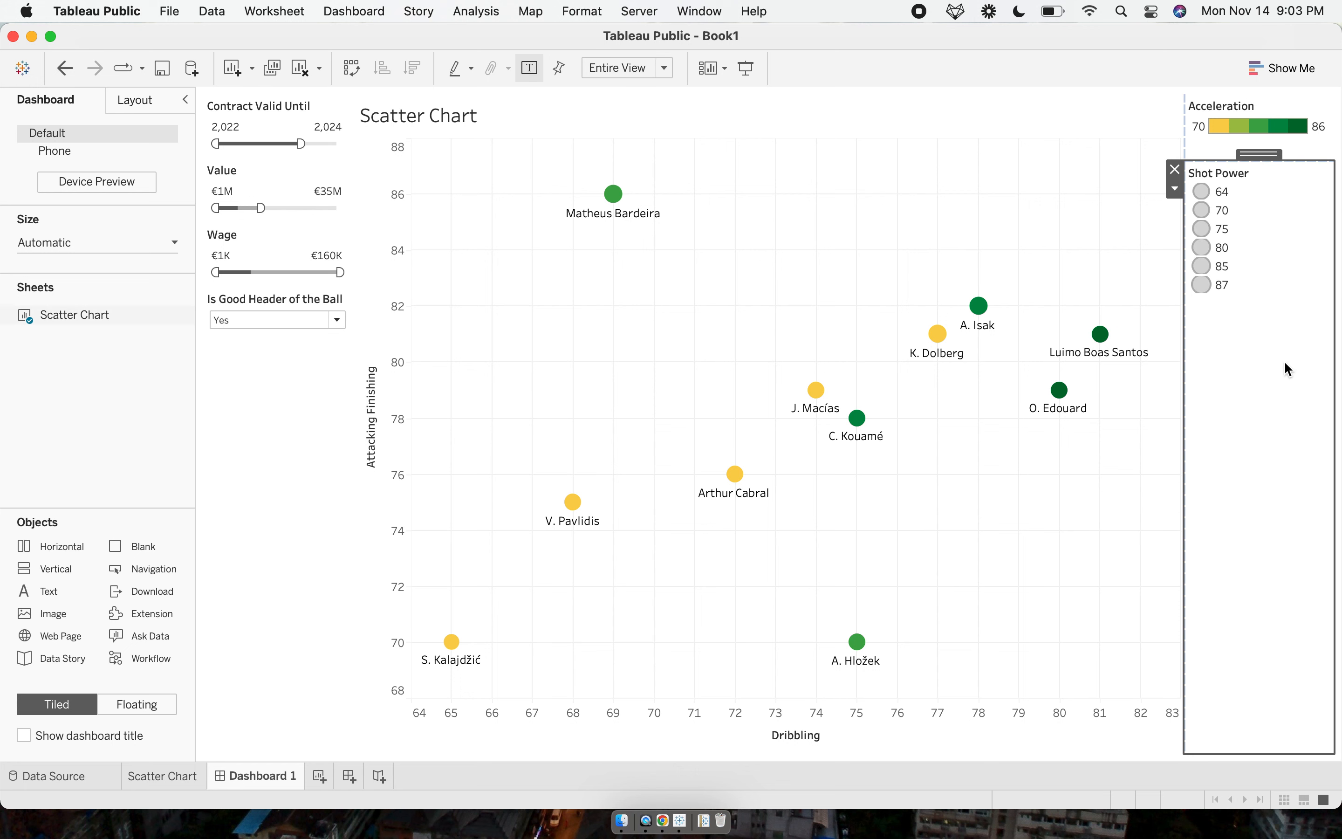
Widen the filter column slightly and hide the Scatter Chart sheet's title on the dashboard.
left_click(311, 413)
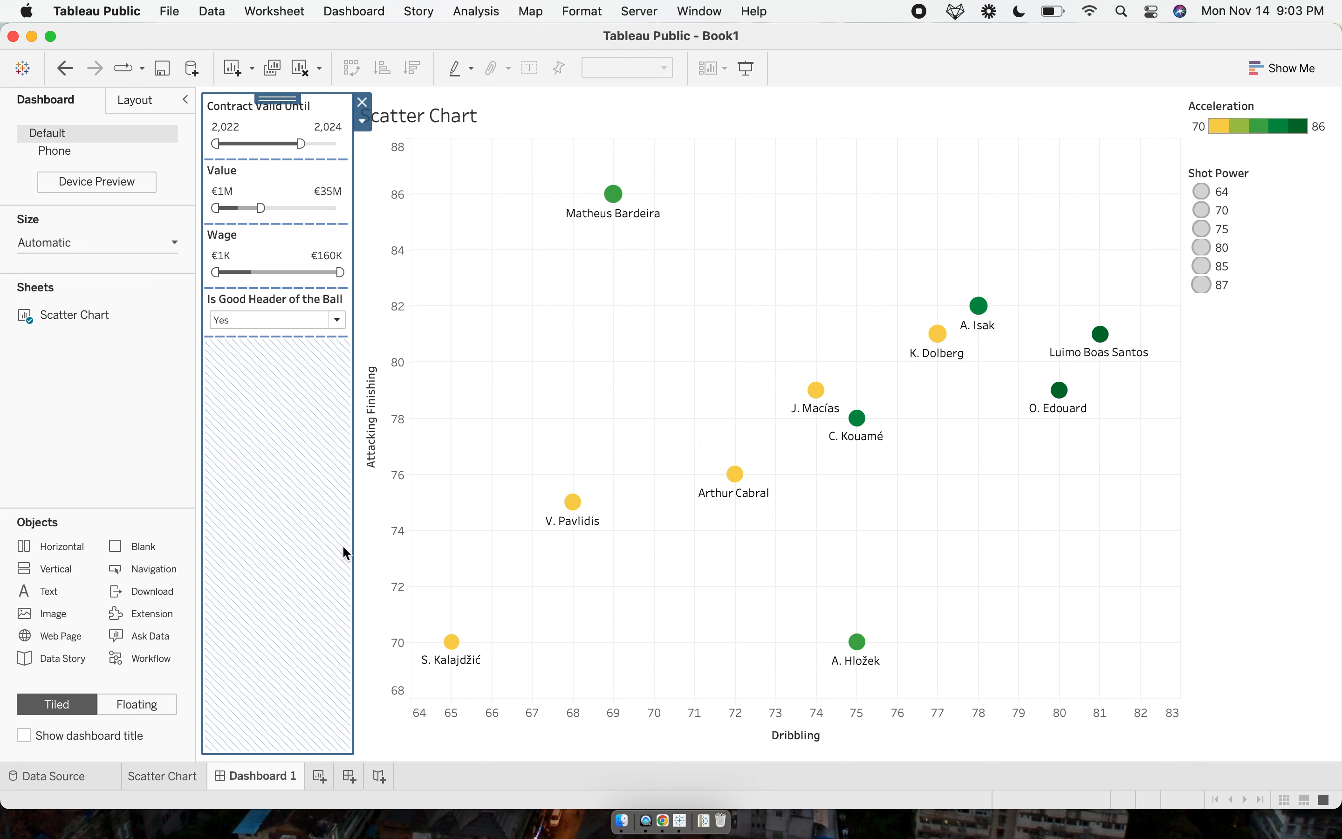
left_click_drag(354, 545, 422, 541)
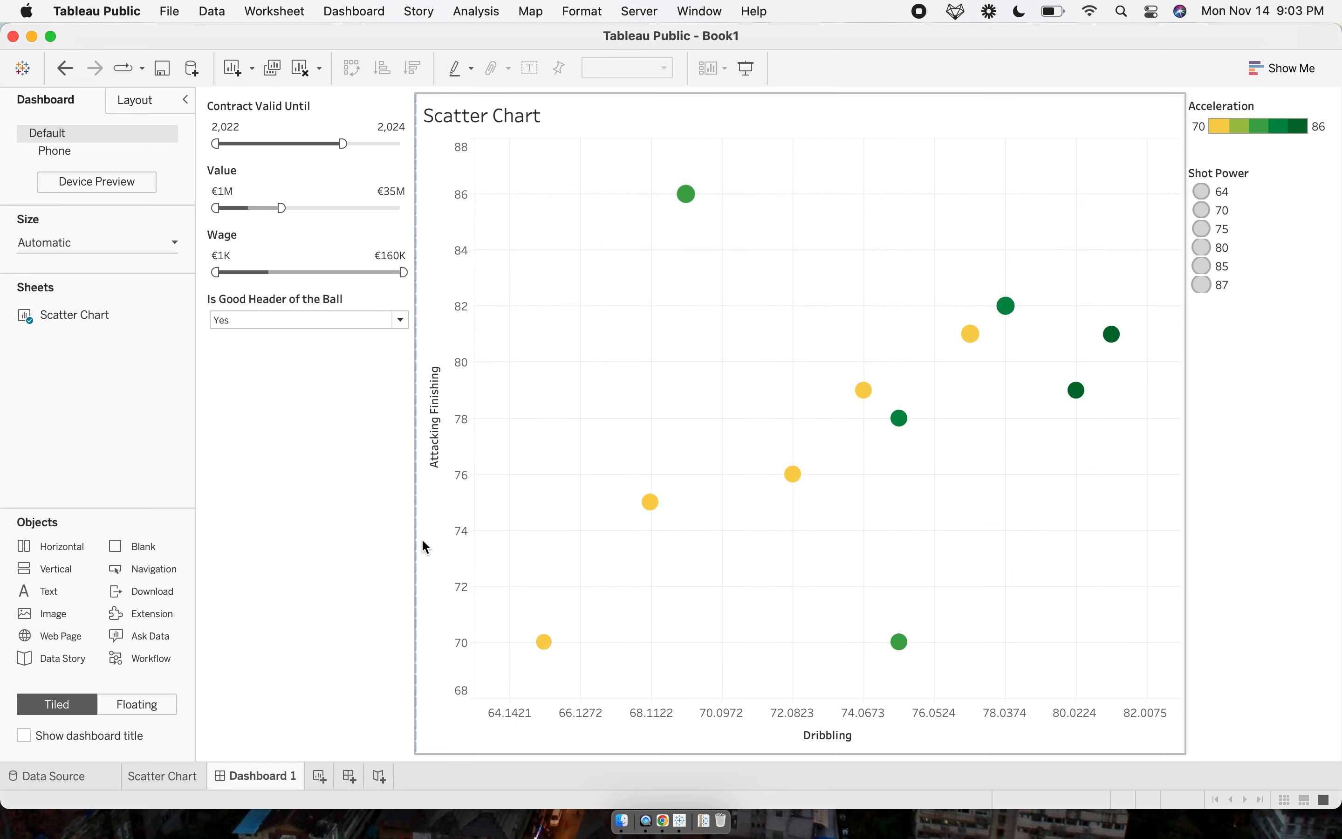
left_click(521, 117)
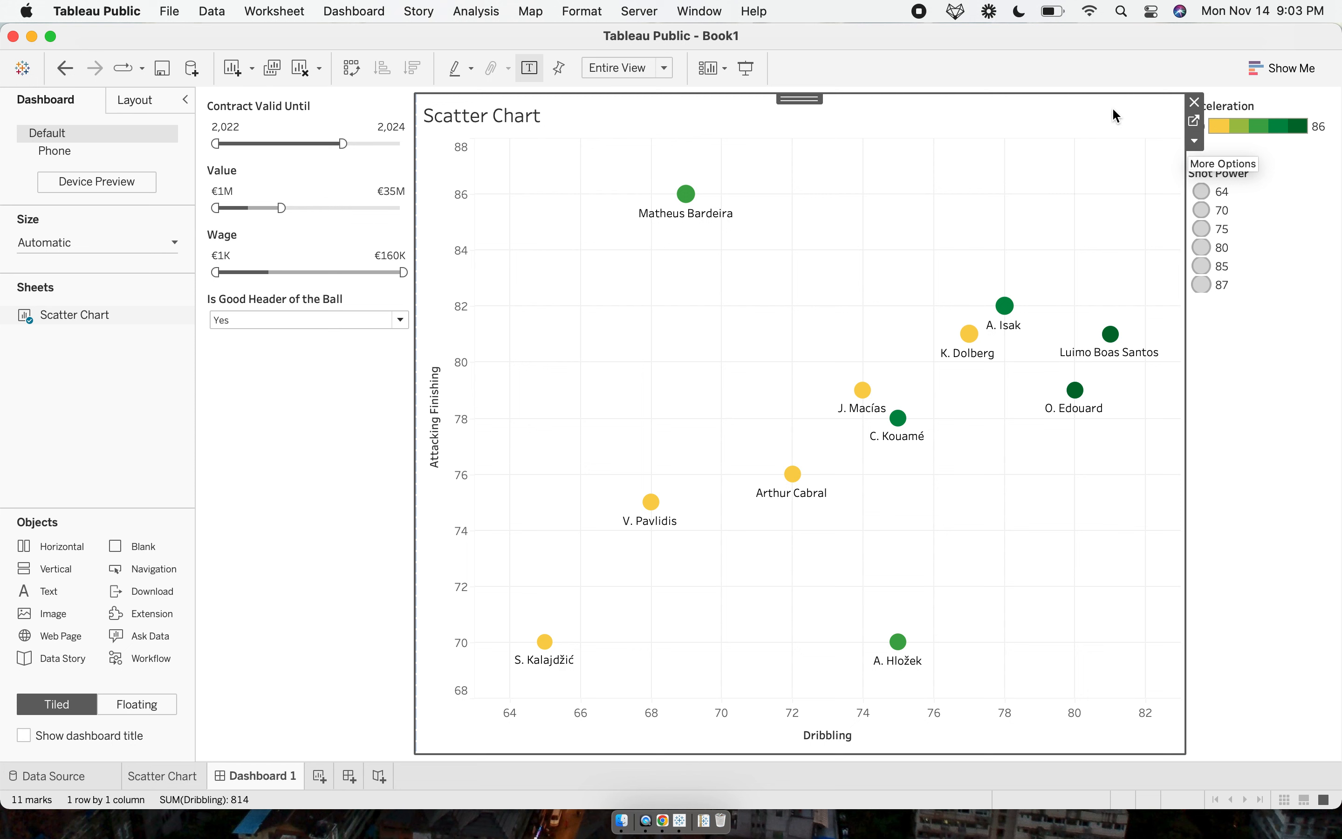
left_click(1196, 145)
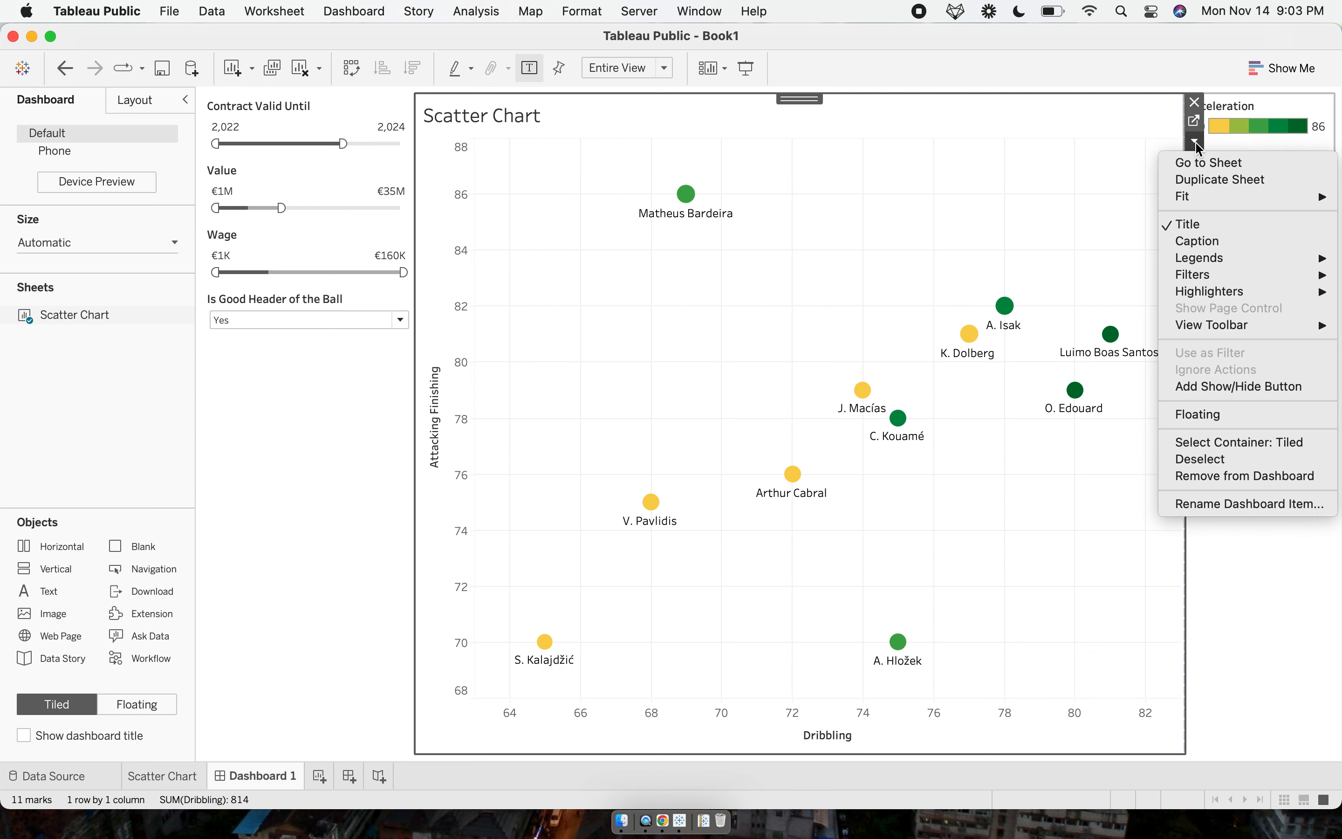
left_click(1207, 225)
left_click(333, 492)
left_click(117, 389)
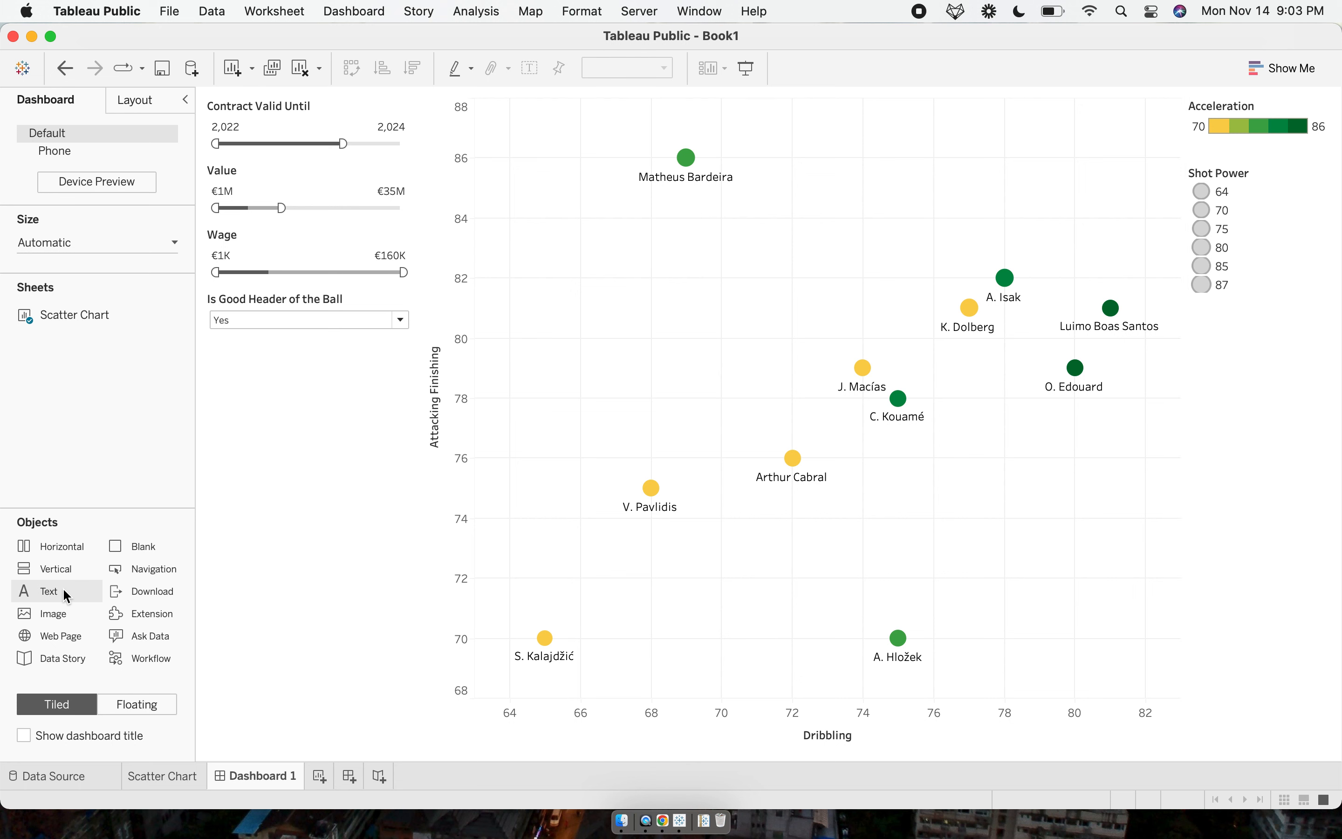
Show the dashboard title and change its text to "Strong Strikers Under the Age of 22".
mouse_move(63, 588)
left_mouse_down()
mouse_move(49, 596)
mouse_move(93, 591)
mouse_move(339, 142)
mouse_move(280, 104)
mouse_move(230, 151)
mouse_move(248, 108)
mouse_move(254, 133)
mouse_move(263, 125)
left_mouse_up()
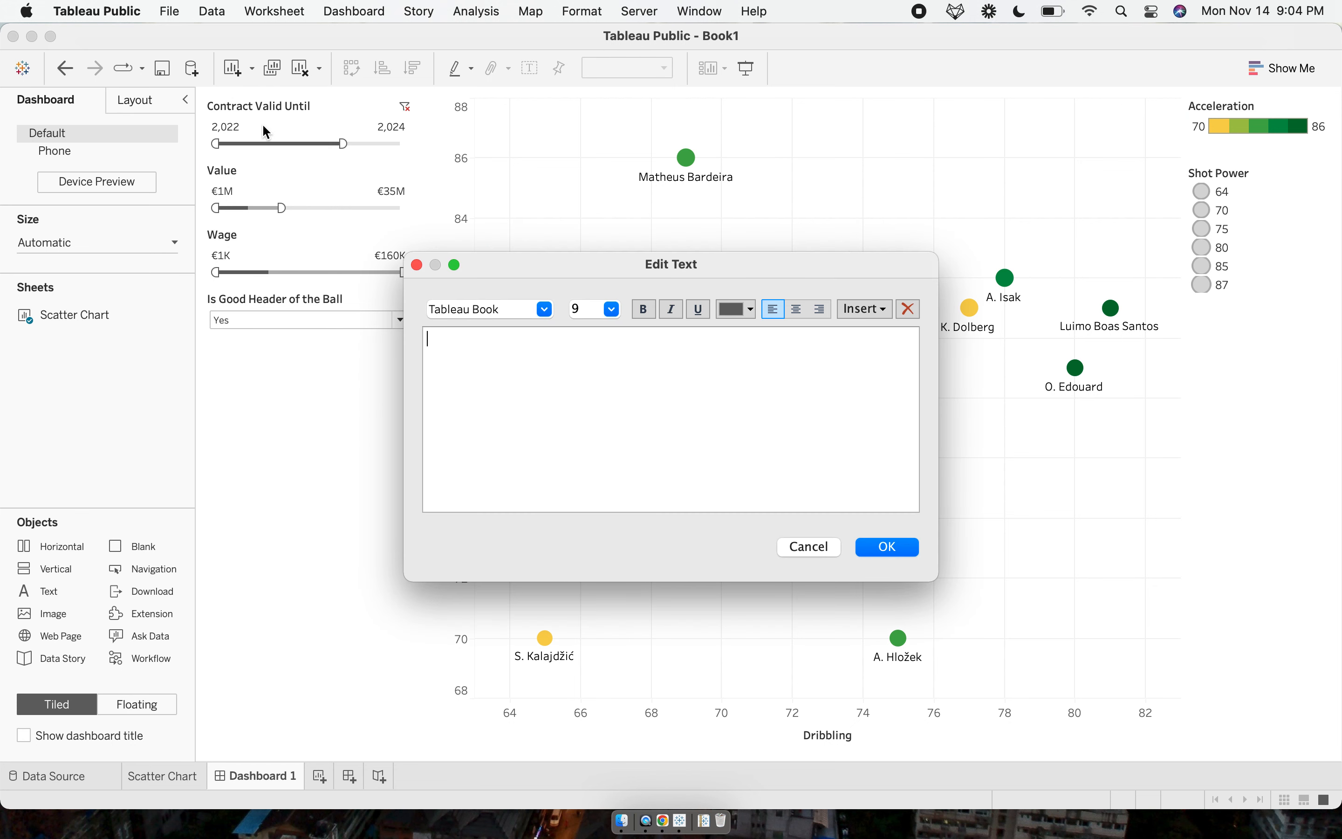
left_click(811, 548)
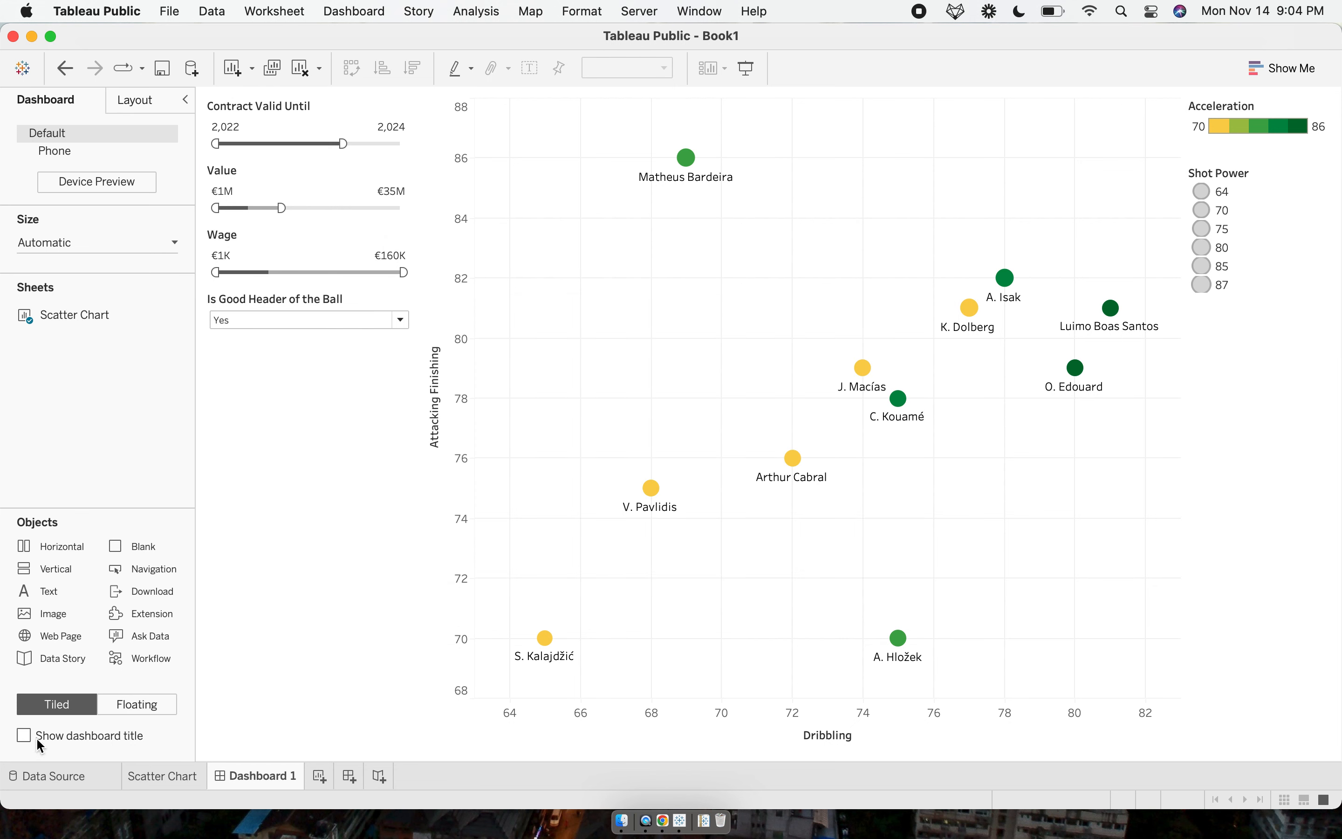
left_click(24, 736)
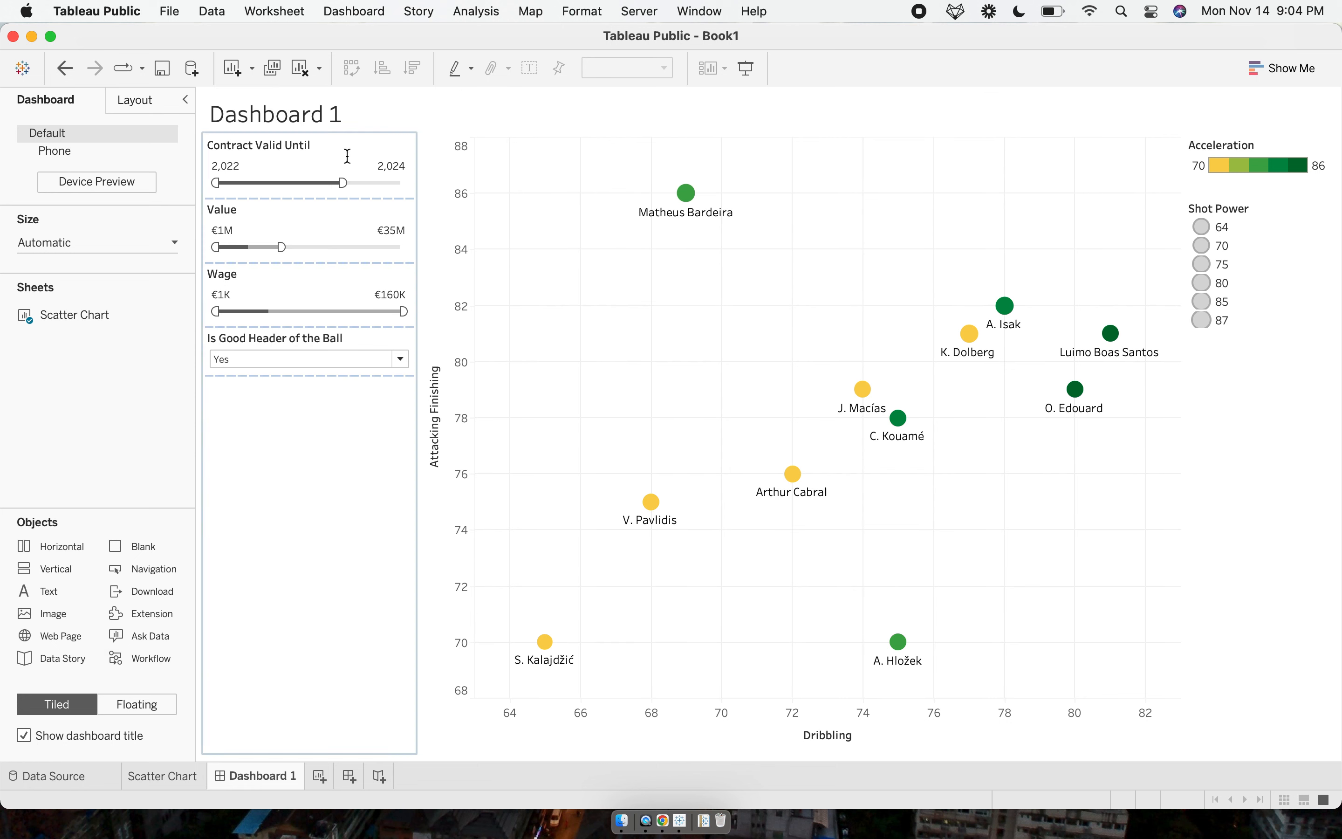
double_click(317, 123)
key("BackSpace")
type("Str")
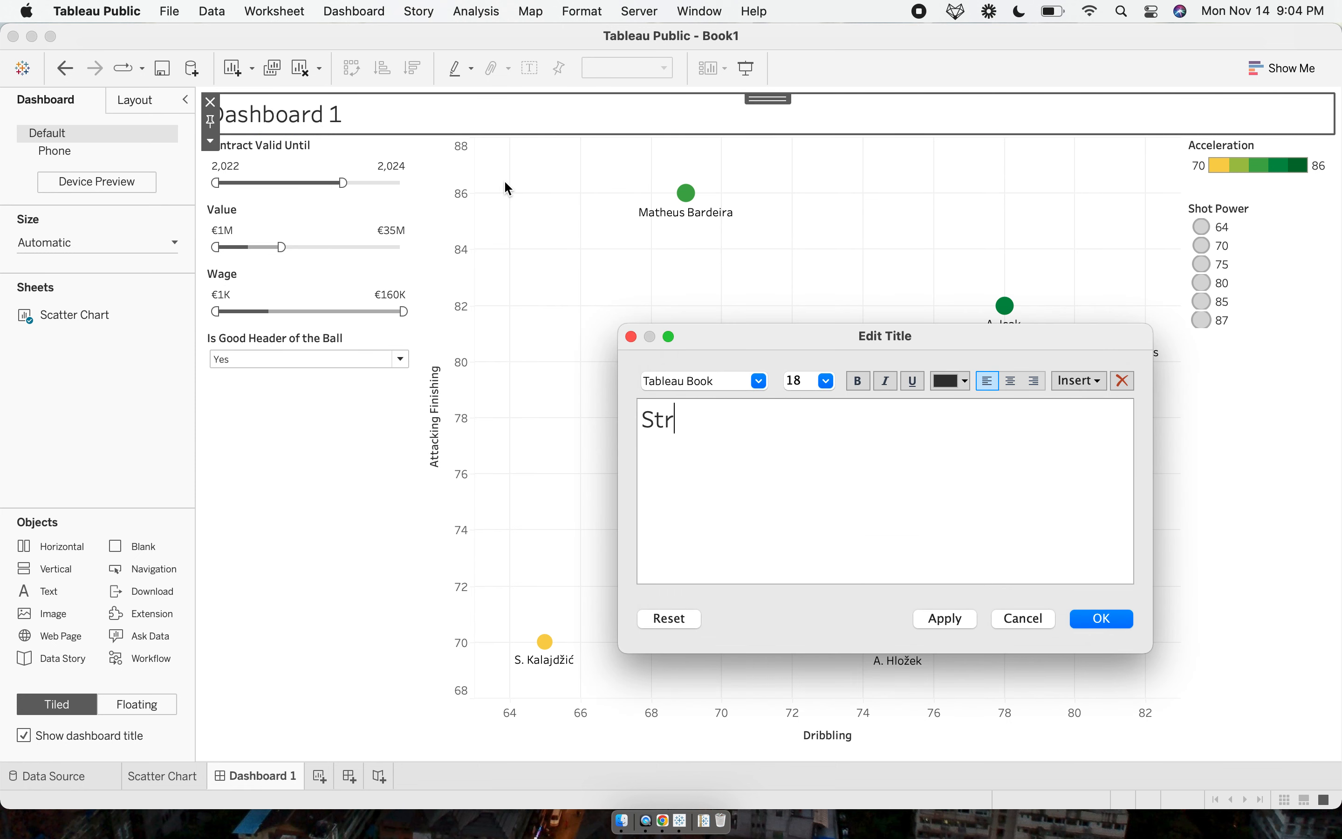
type("ong Strikers Under the Age of 22")
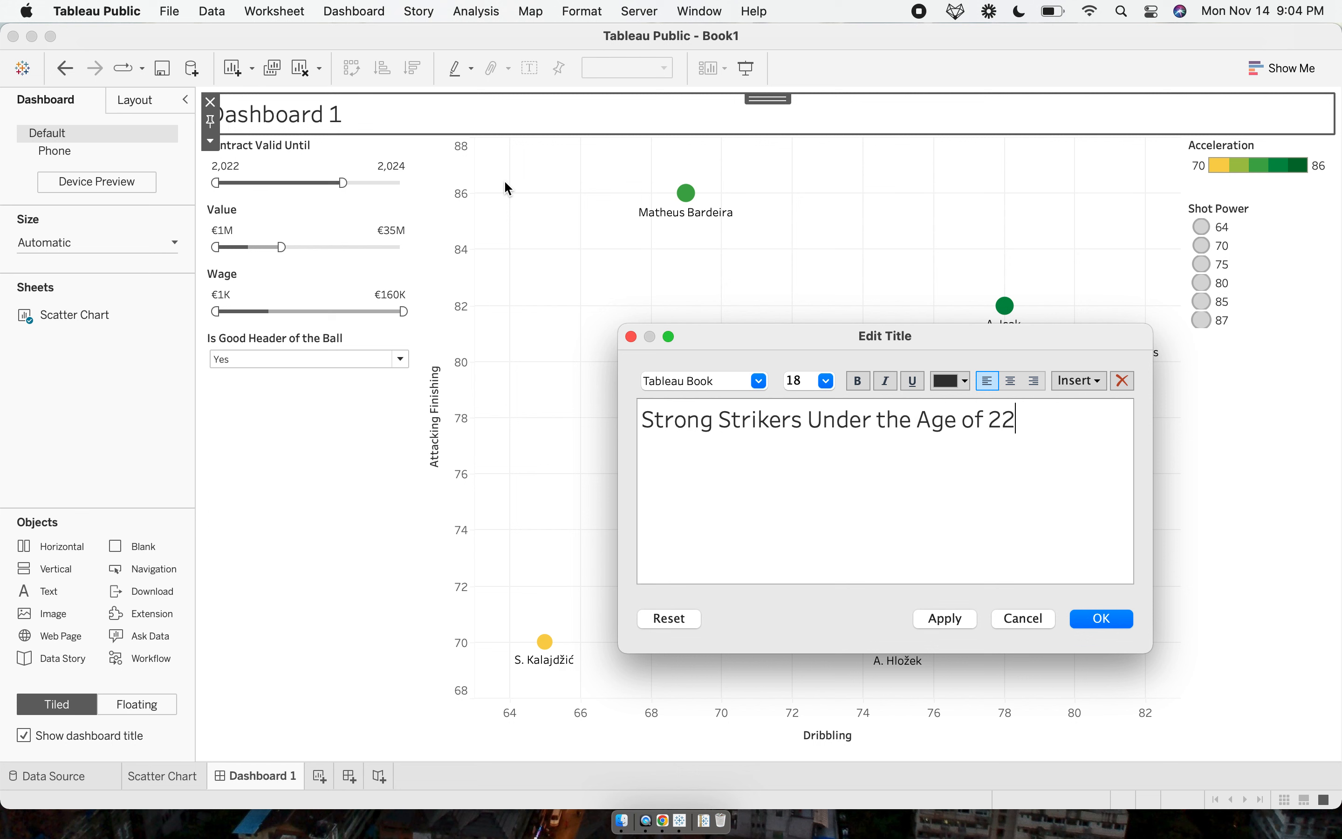
left_click(946, 618)
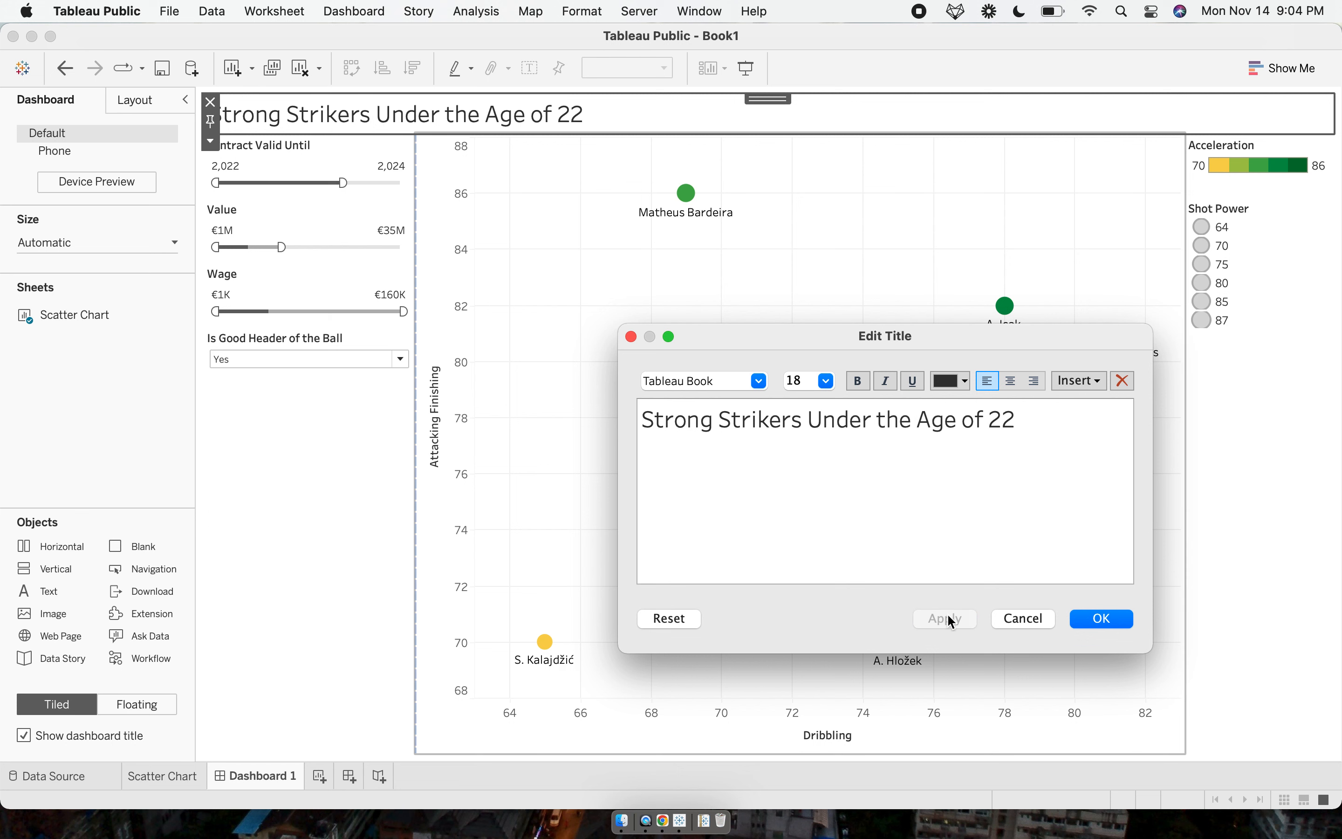
left_click(1117, 620)
Move the Is Good Header of the Ball filter above Contract Valid Until in the dashboard's filter column.
left_click(353, 339)
mouse_move(319, 321)
left_mouse_down()
mouse_move(310, 151)
mouse_move(289, 145)
mouse_move(283, 164)
left_mouse_up()
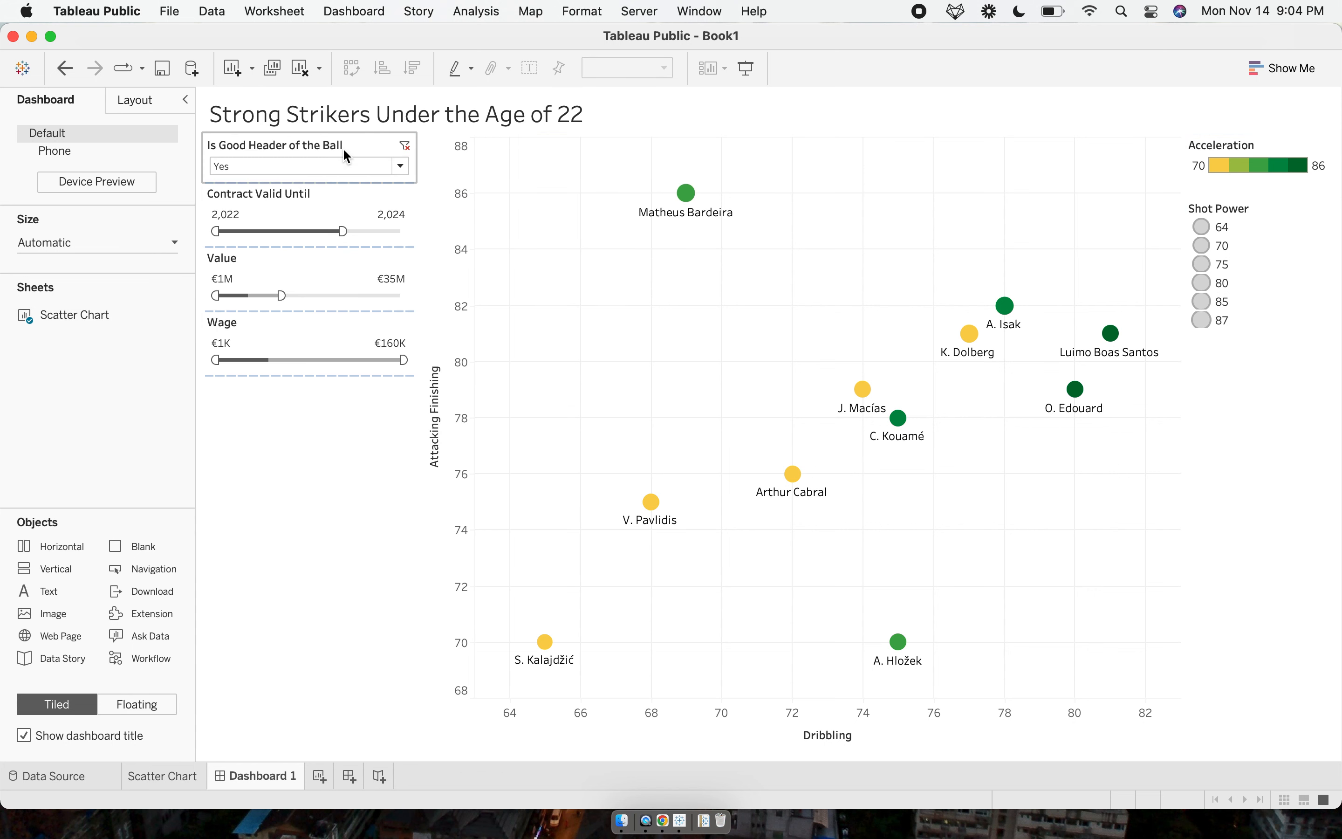
Test the Is Good Header of the Ball filter with all values and with No only, and restore it to Yes only.
left_click(340, 164)
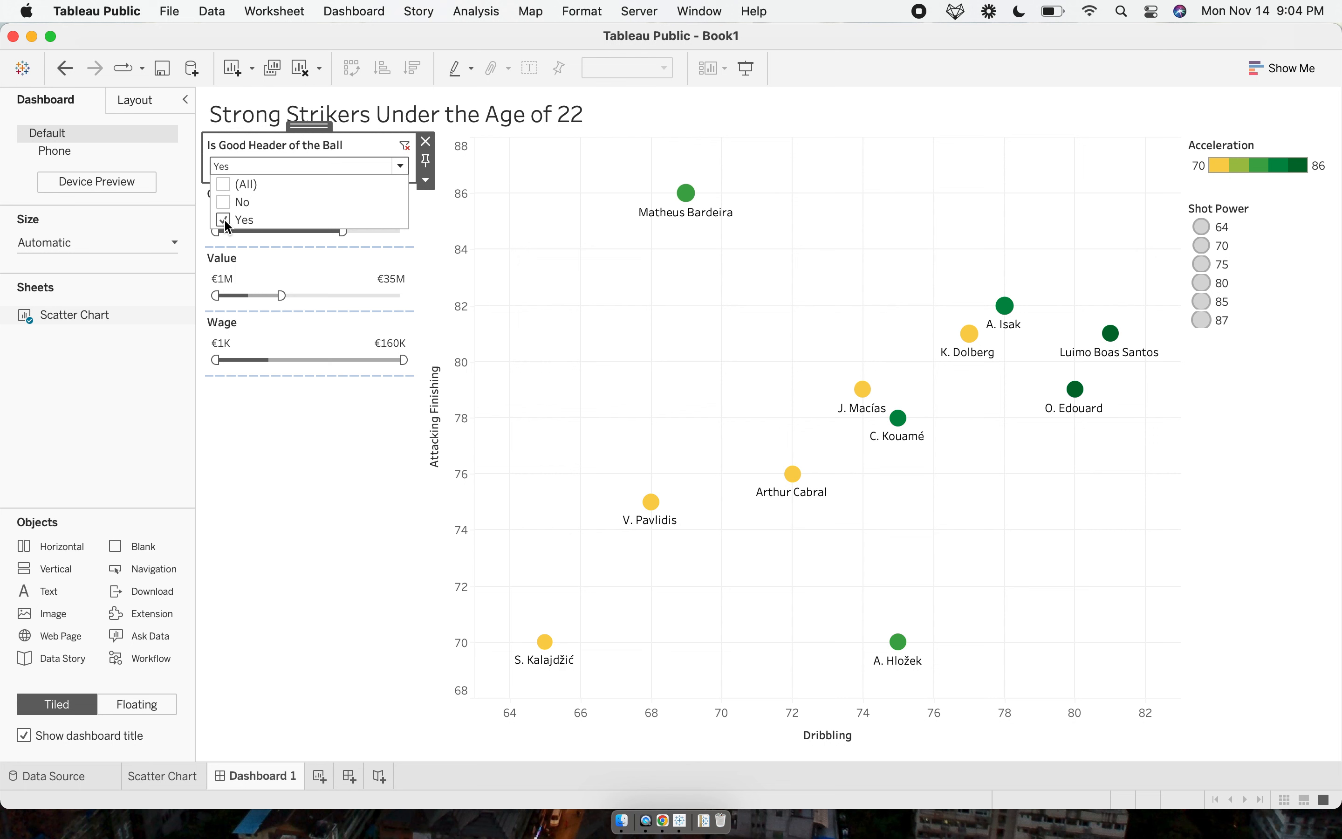
left_click(224, 185)
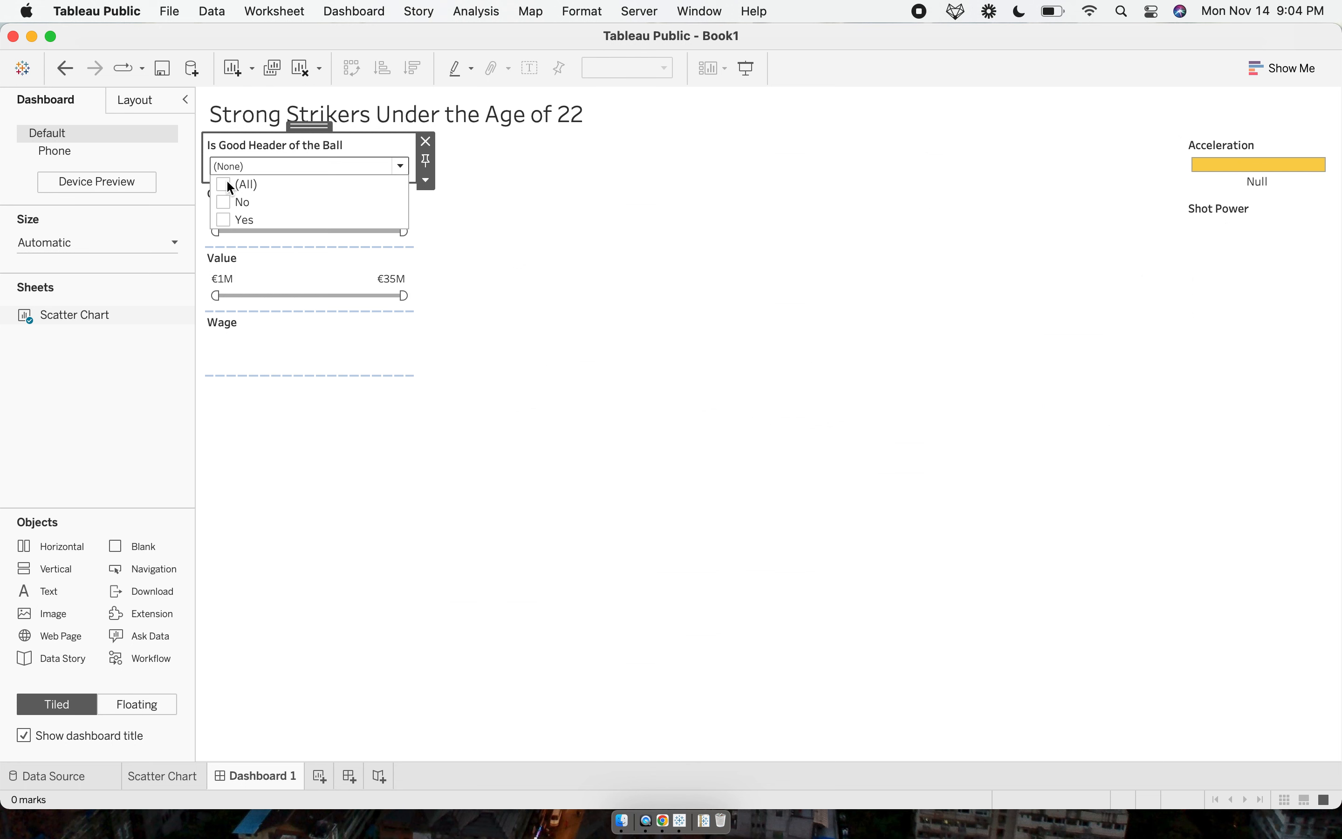
left_click(230, 187)
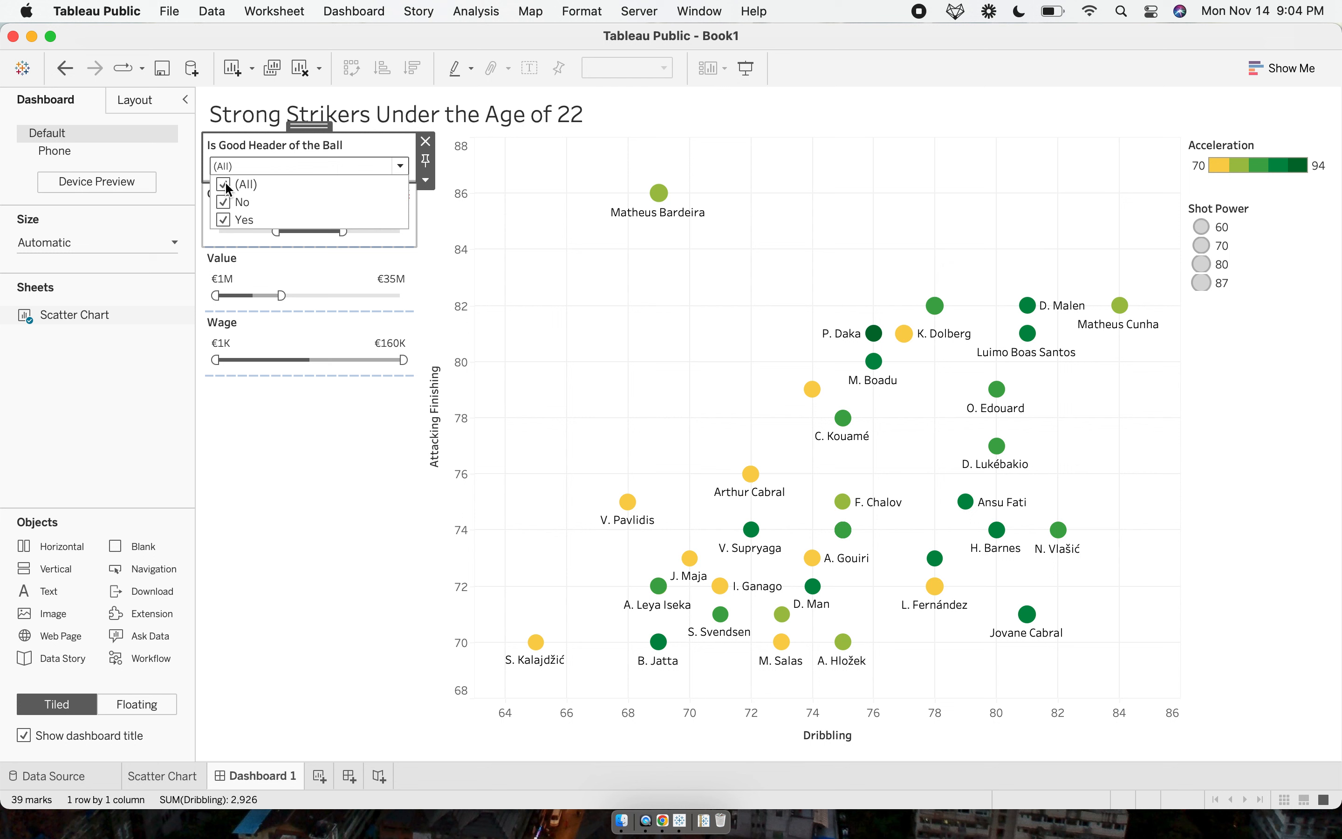
left_click(224, 220)
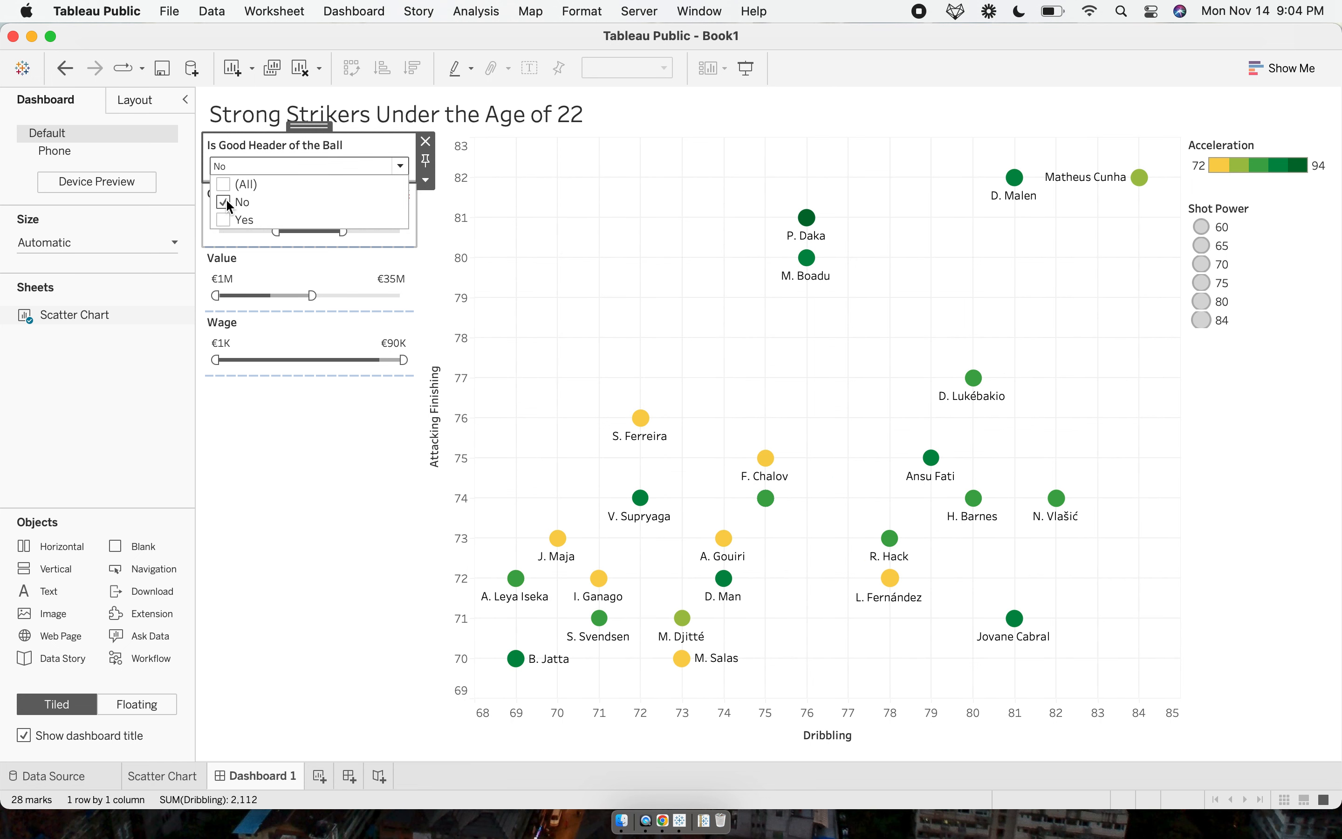
key("super+z")
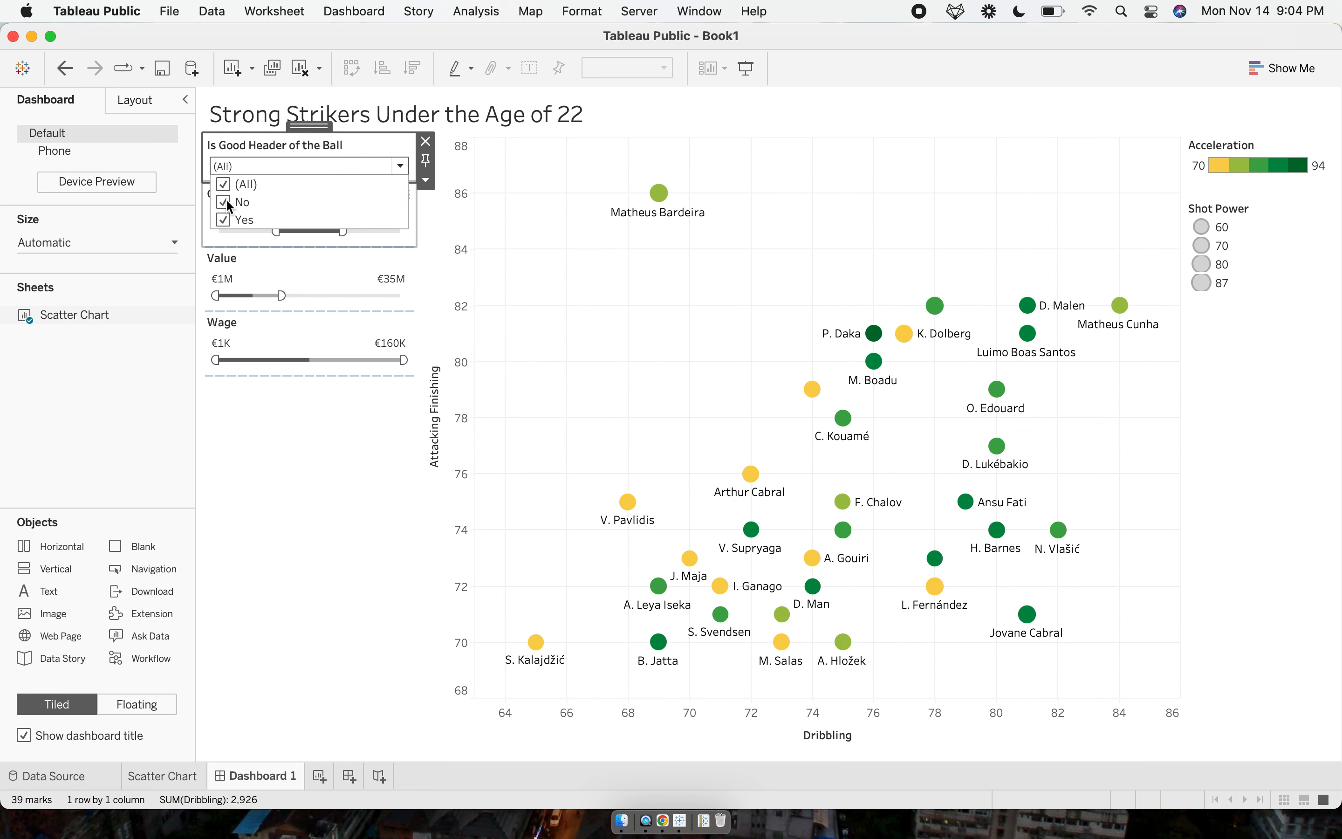
left_click(227, 202)
left_click(284, 388)
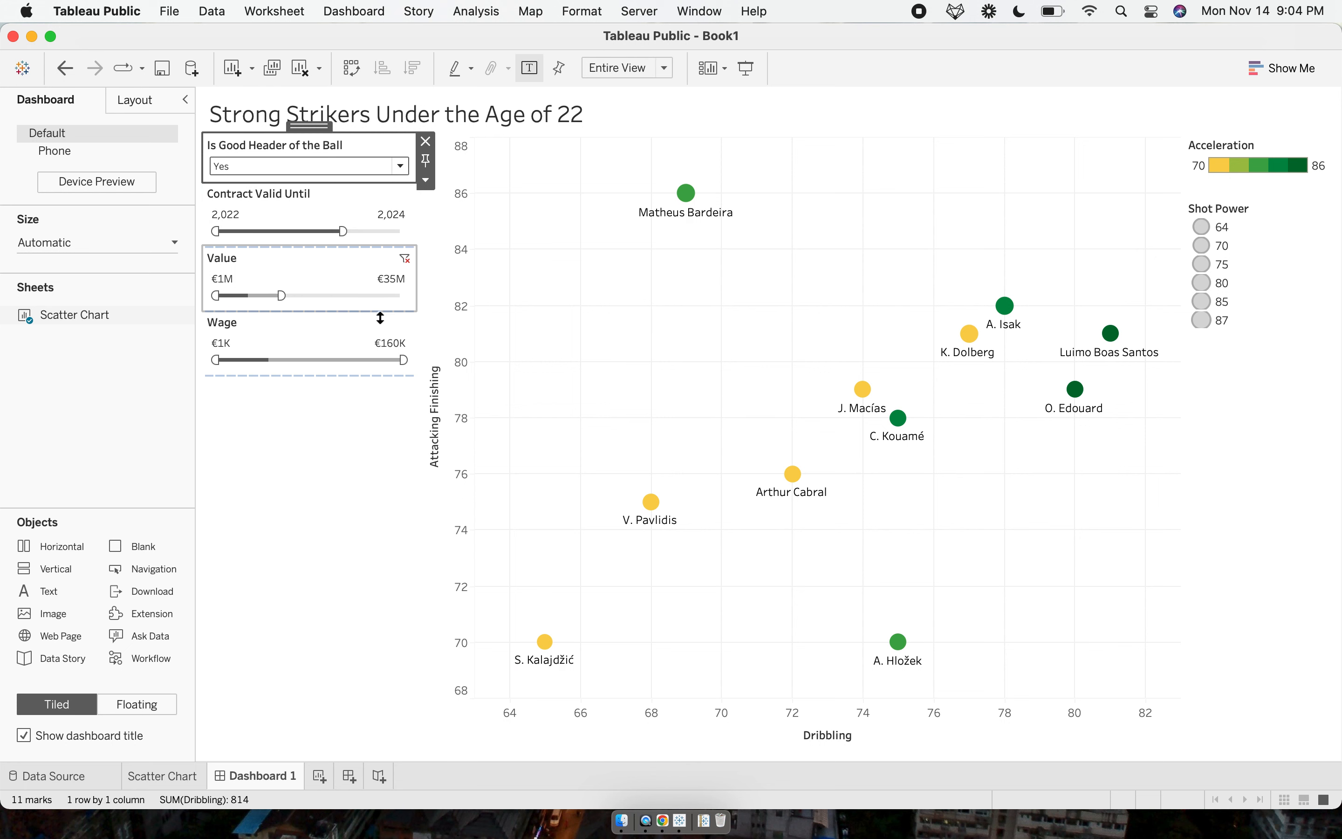
left_click(394, 349)
left_click(383, 344)
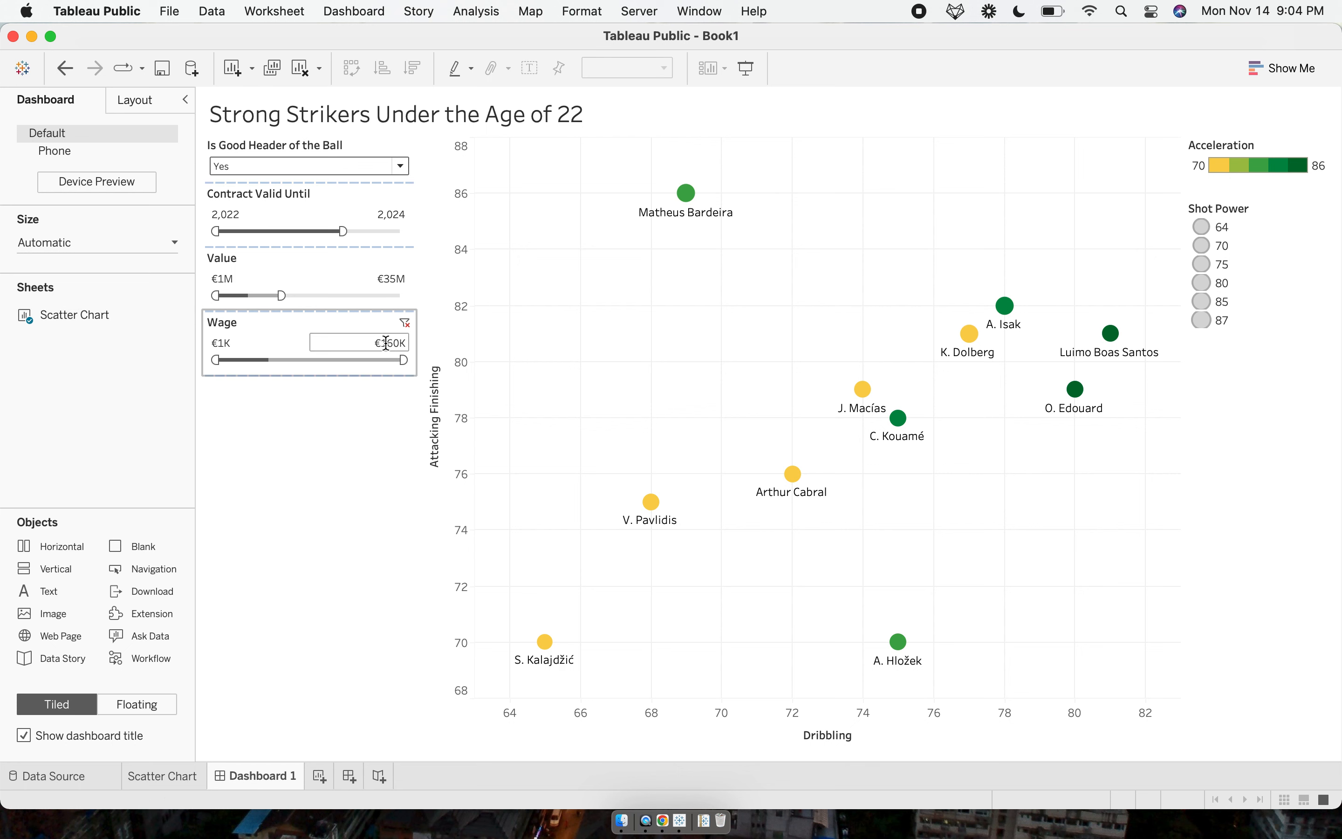
left_click(431, 507)
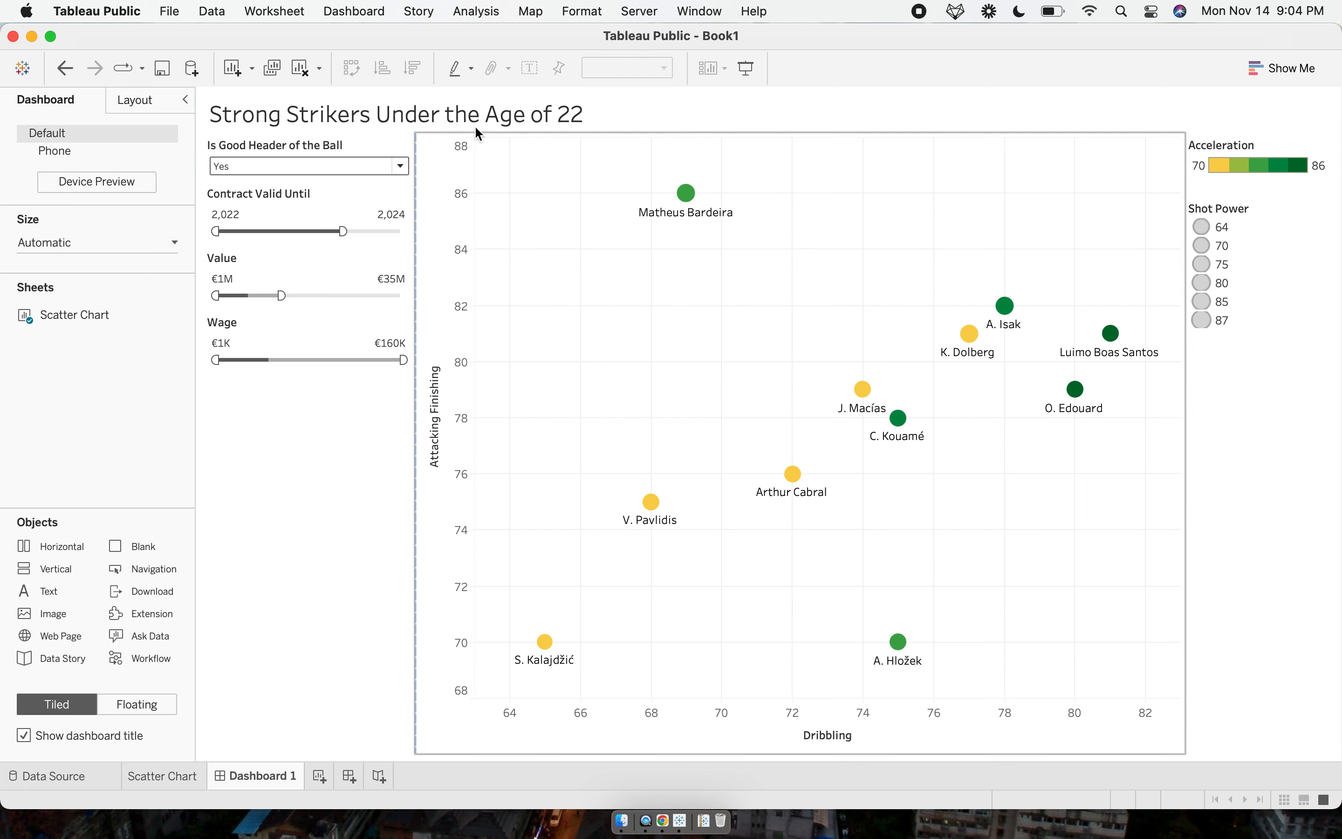
Change the dashboard title to "Strong Strikers (22 or Under in Age)".
double_click(414, 105)
left_click(814, 417)
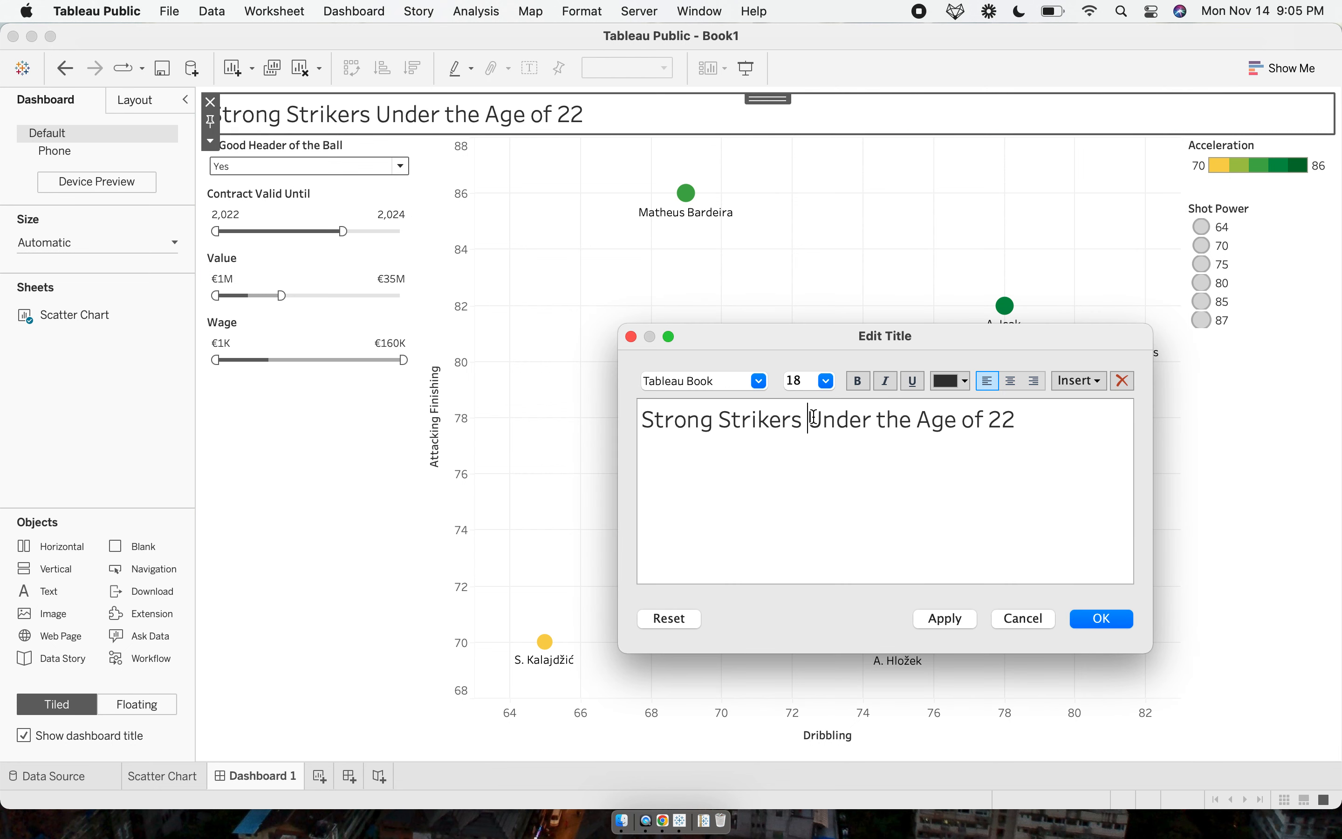
key("shift+super+Right")
type("22 or Under in Age)")
left_click(814, 419)
type("(")
left_click(966, 614)
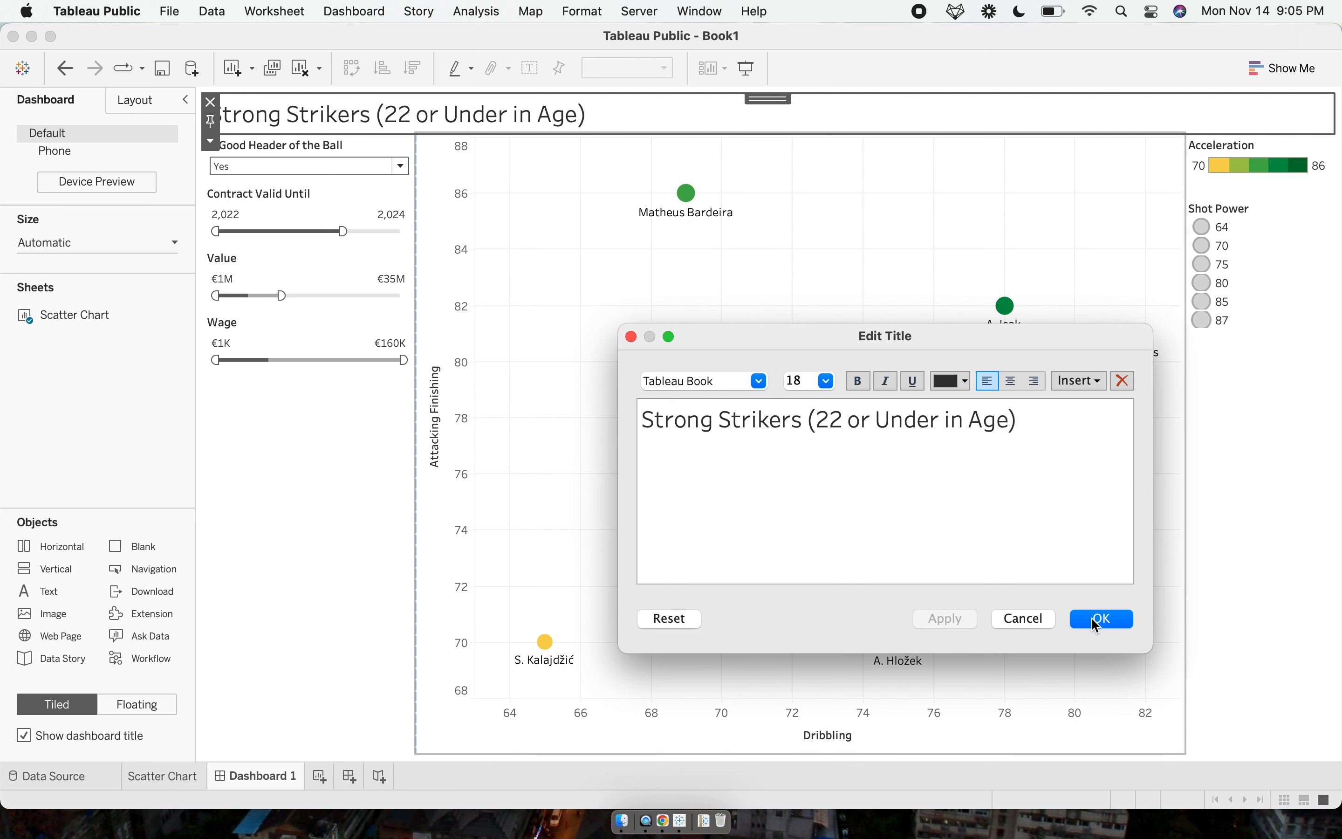
left_click(1091, 617)
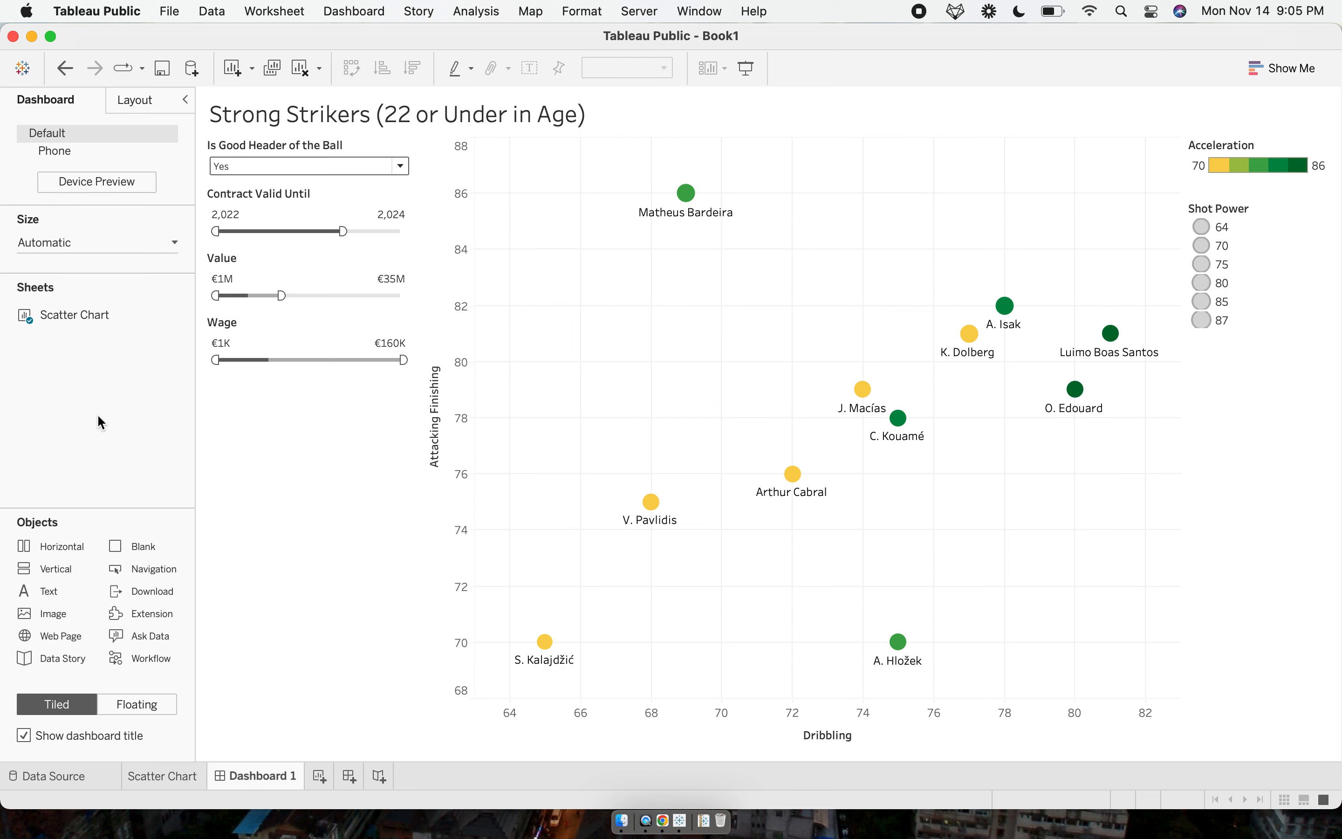
Examine the tooltips of several green-coloured strikers in the scatter chart for contract, potential, value, wage and attribute details.
mouse_move(908, 635)
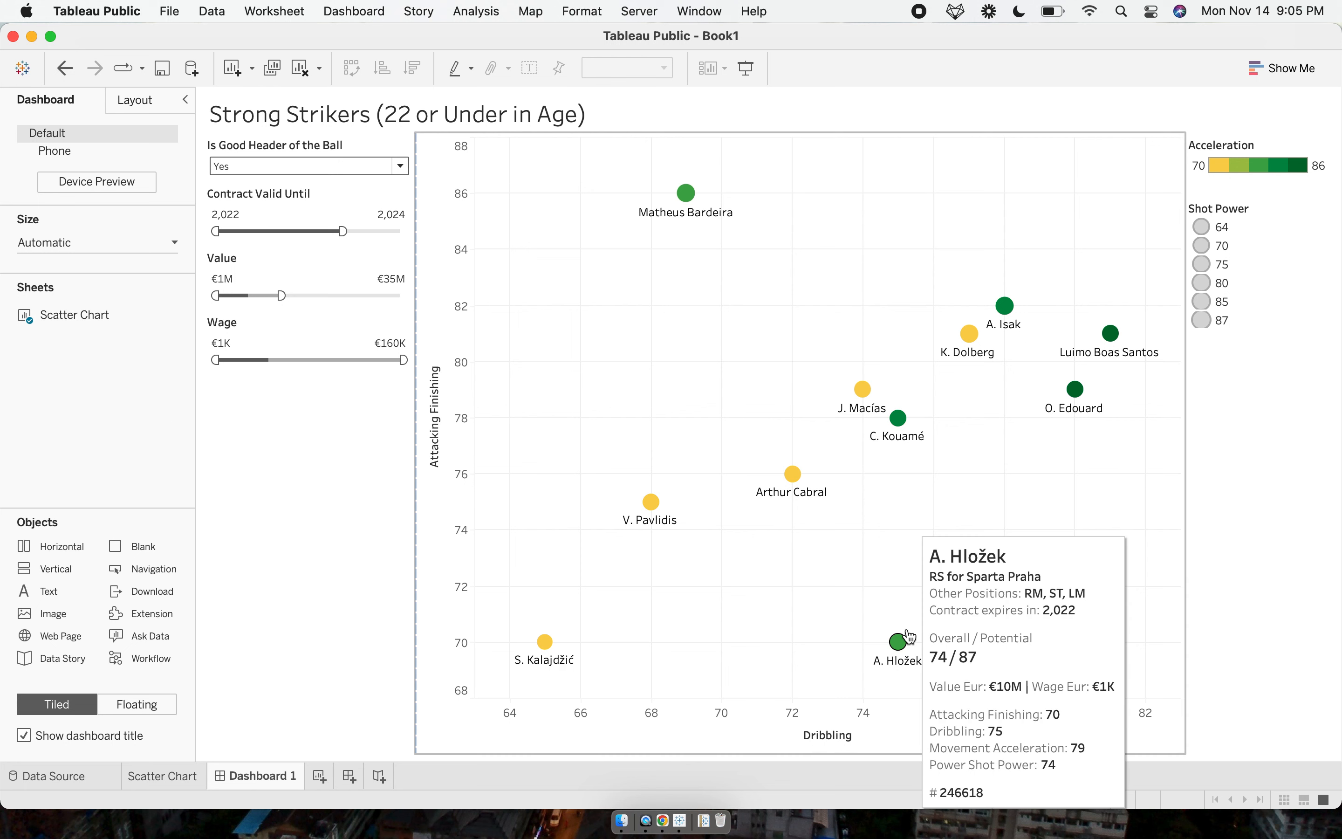
mouse_move(1118, 344)
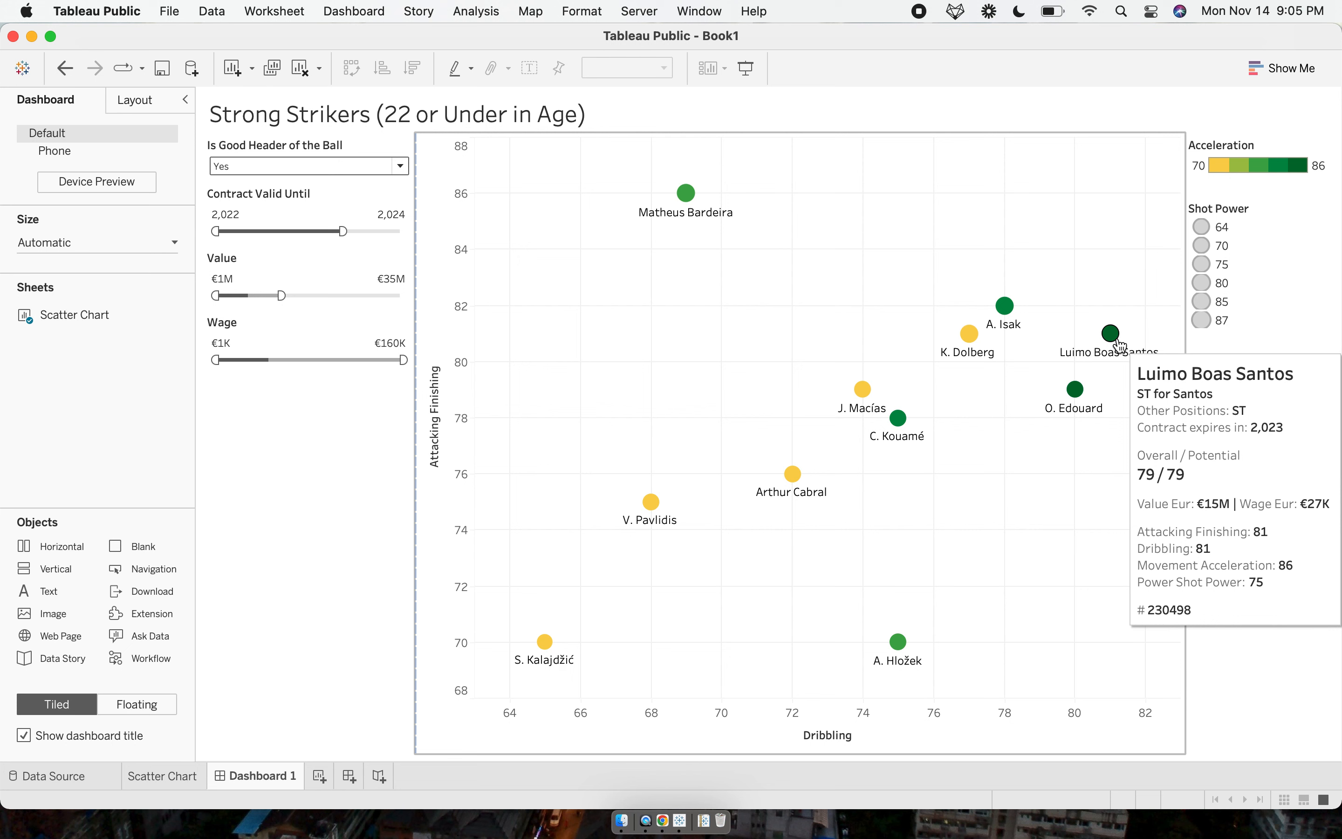
mouse_move(1076, 397)
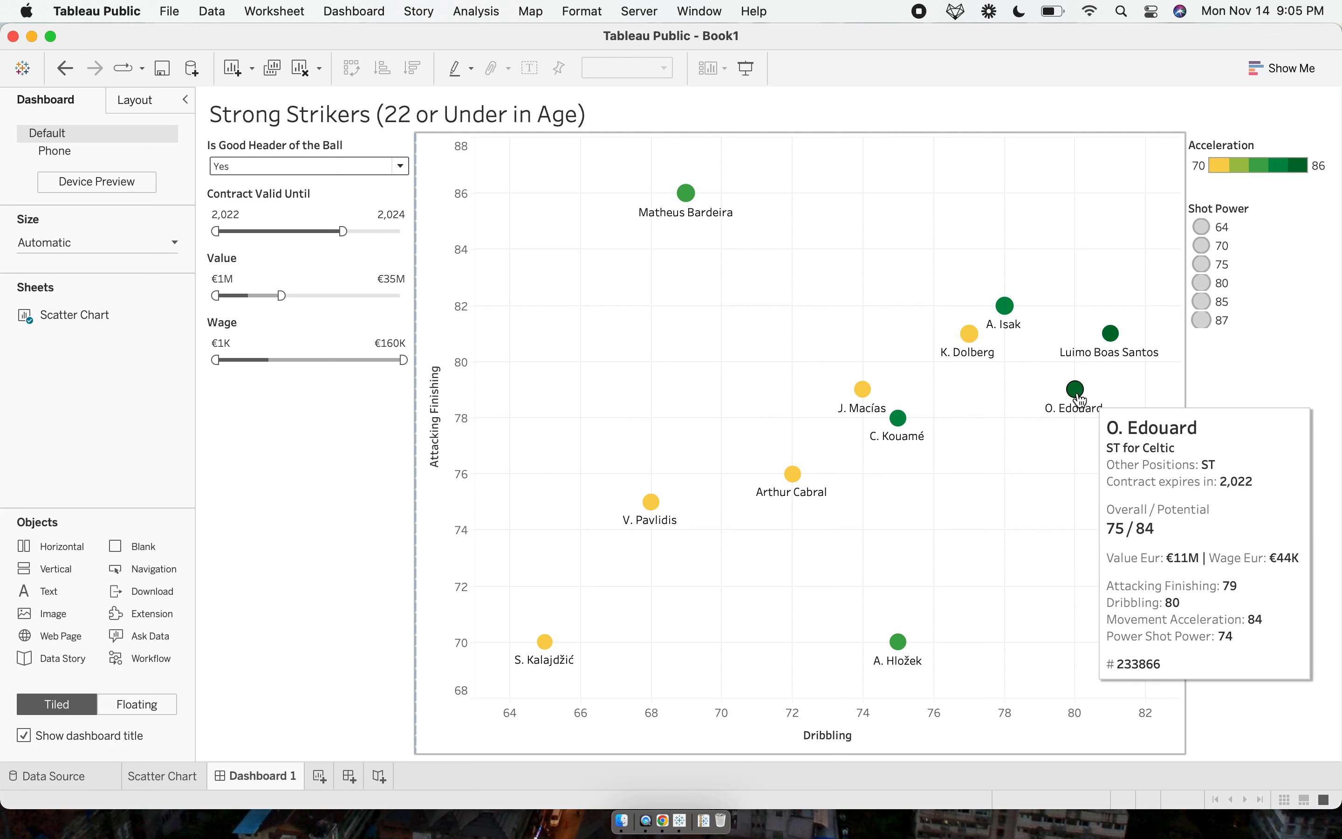